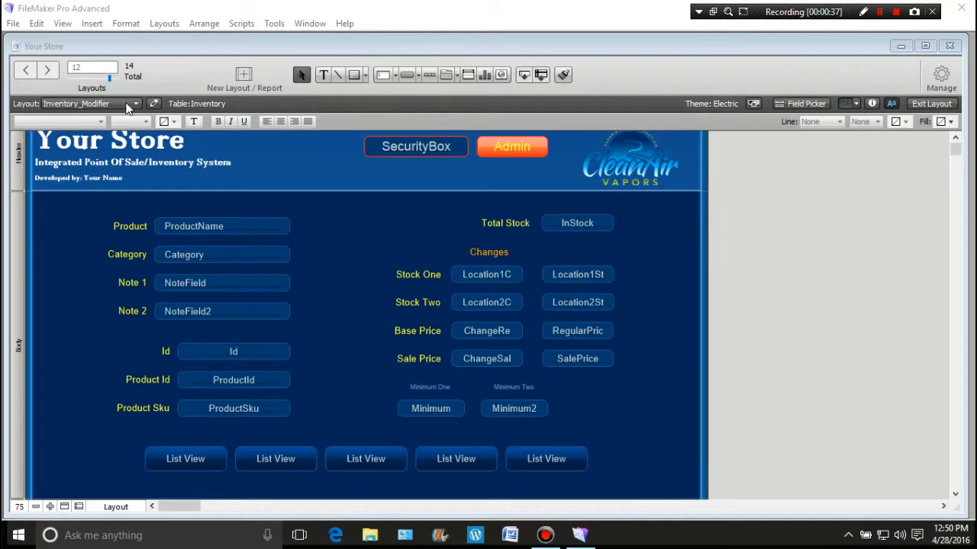
left_click(136, 105)
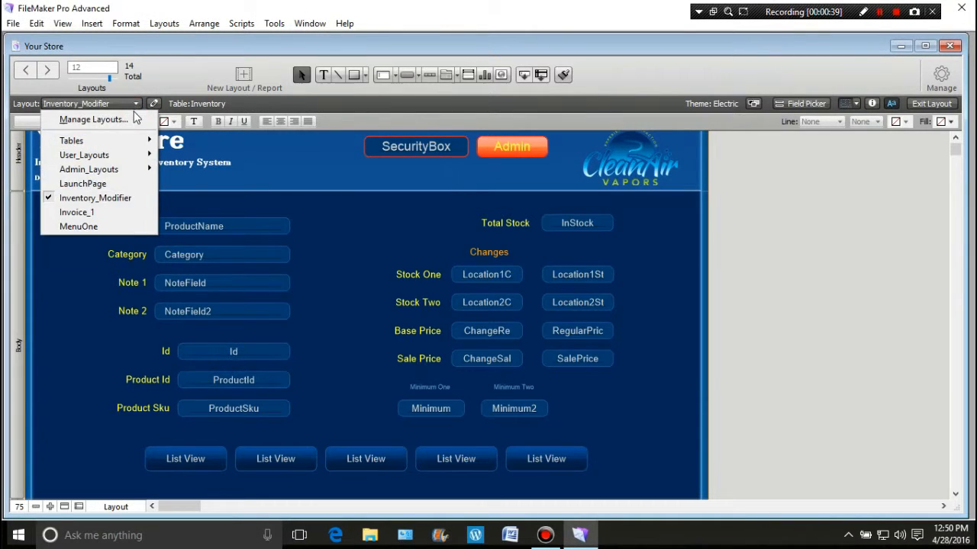
left_click(118, 199)
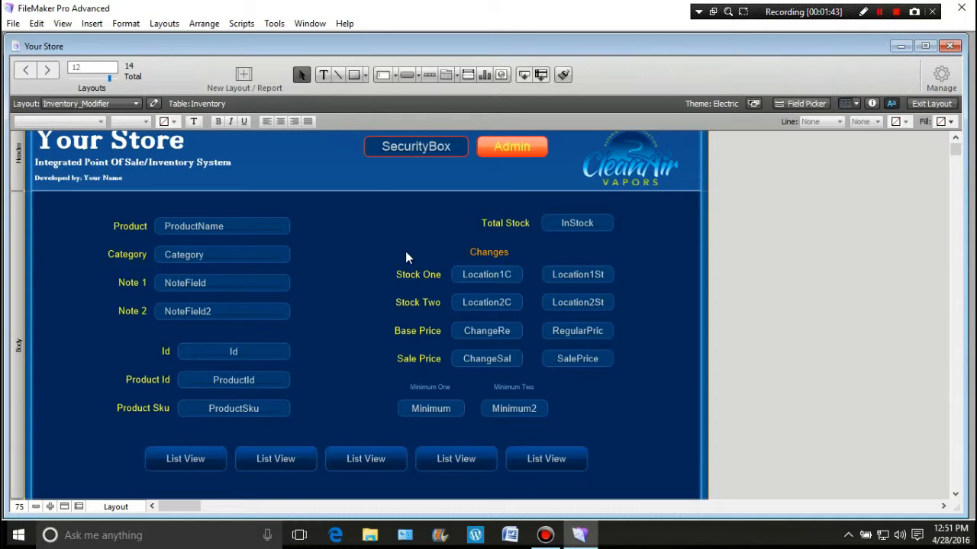
Create a new computer List layout named Inventory that shows records from the Inventory table.
left_click(244, 76)
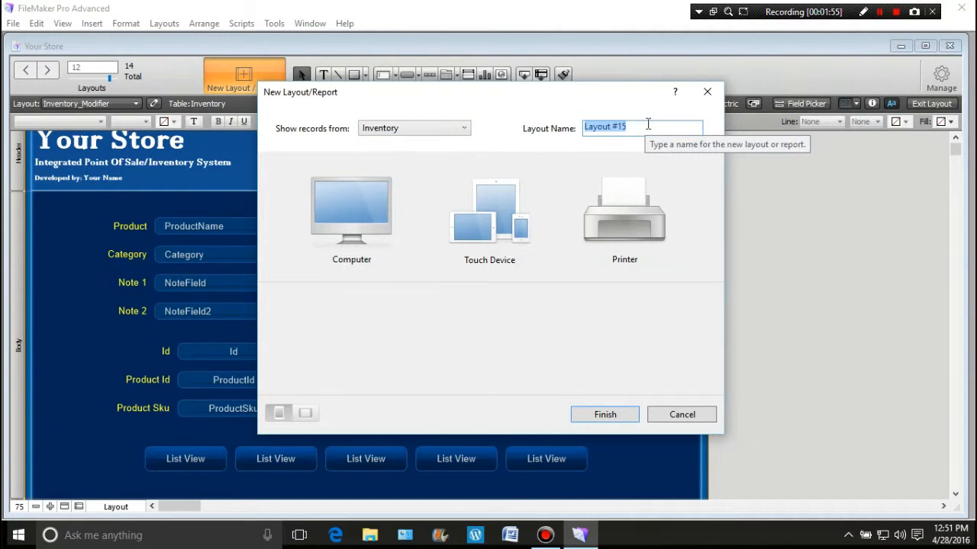
type("In")
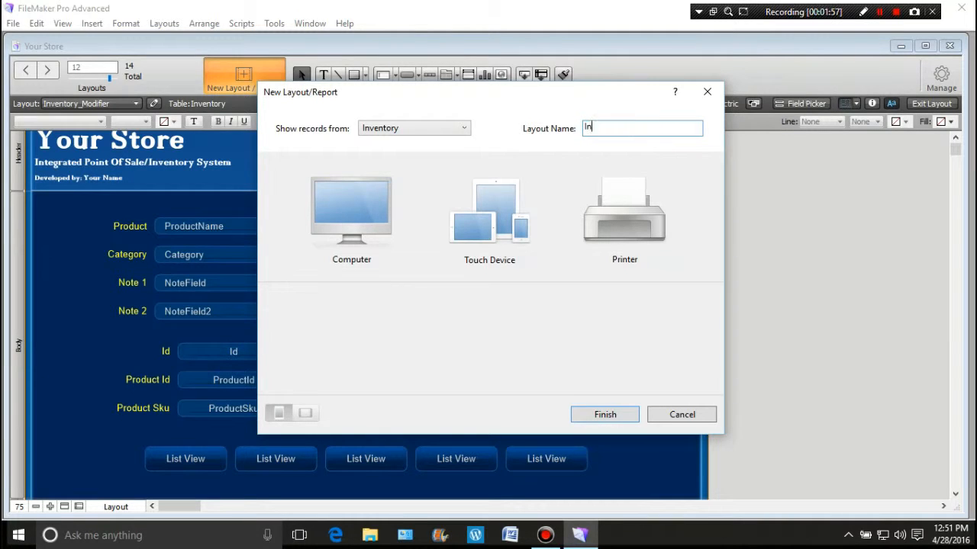
type("ventory_")
key("BackSpace")
left_click(362, 212)
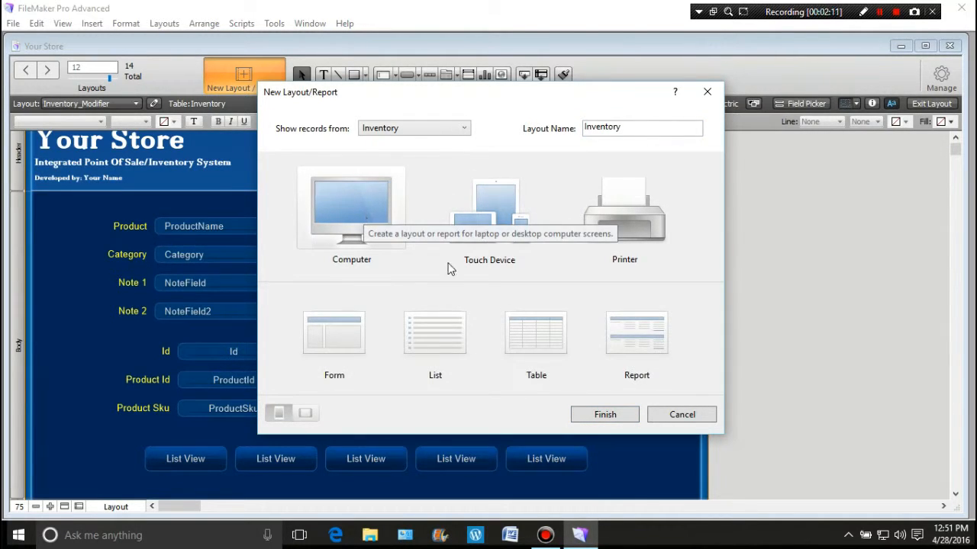
left_click(434, 336)
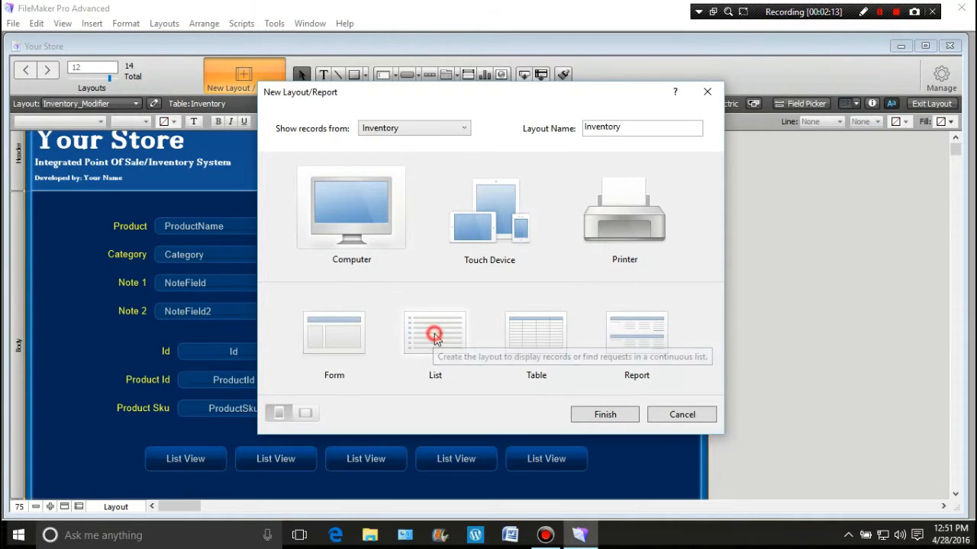
left_click(590, 417)
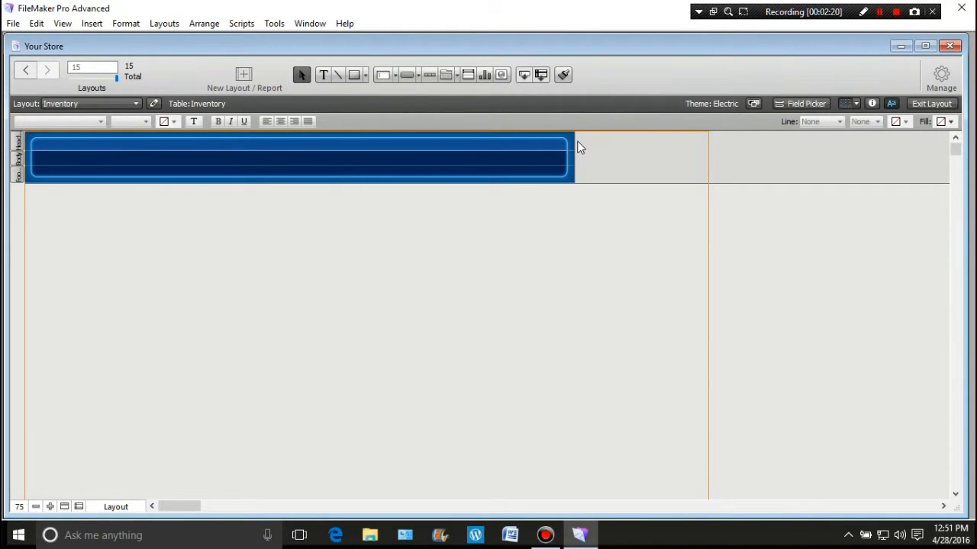
Widen the new Inventory layout to the vertical guide of the 1275 x 750 screen stencil.
left_click_drag(580, 139, 710, 140)
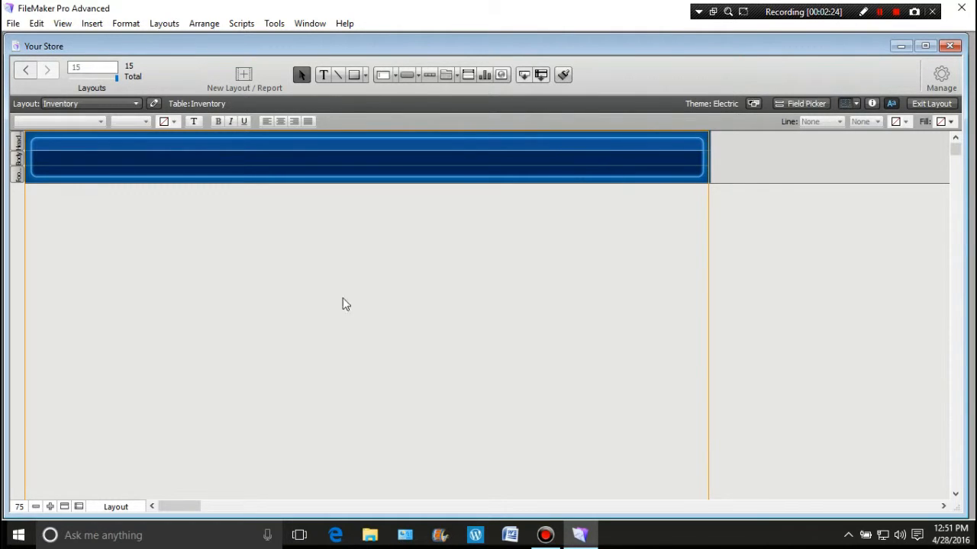
left_click(50, 506)
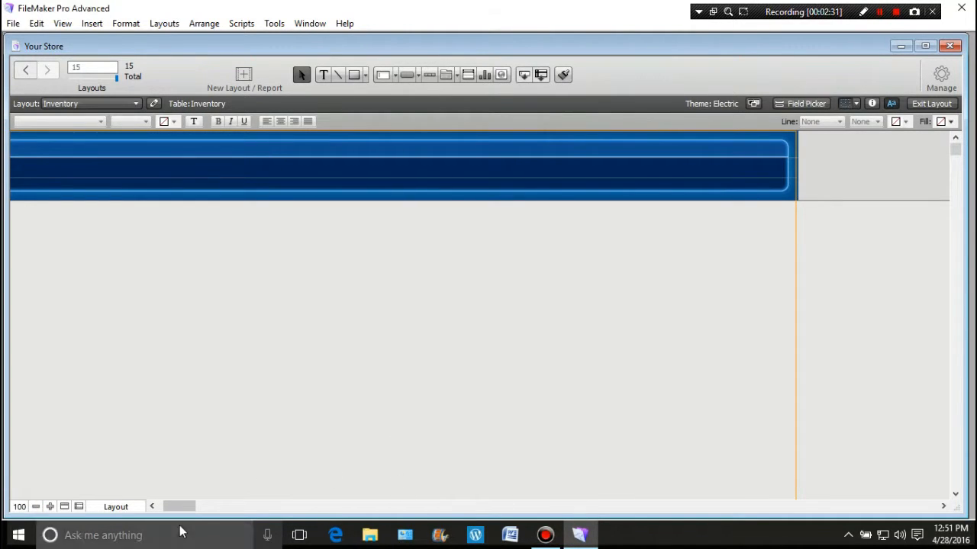
left_click_drag(188, 510, 172, 510)
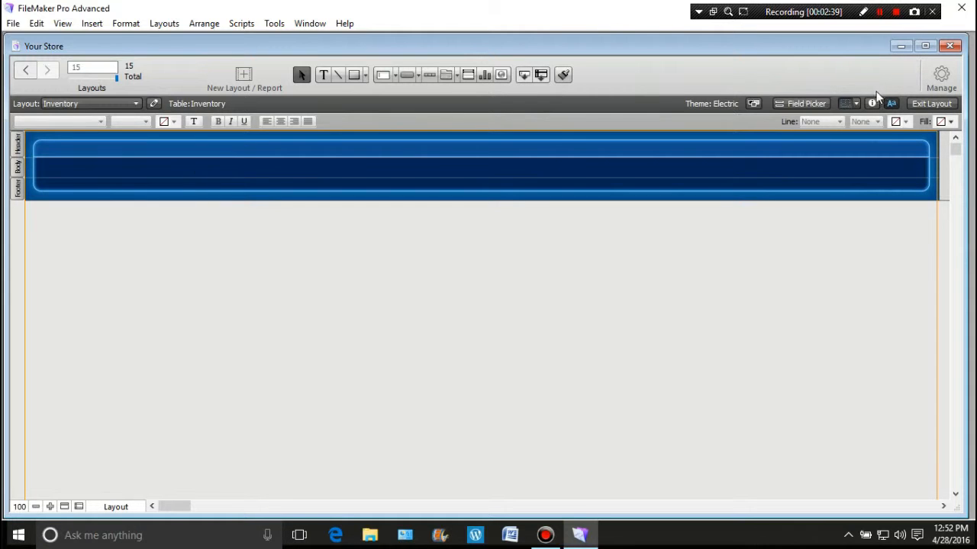
Place the Id, ProductId, ProductSku and ProductName fields side by side in the body, starting at its left edge.
left_click(823, 103)
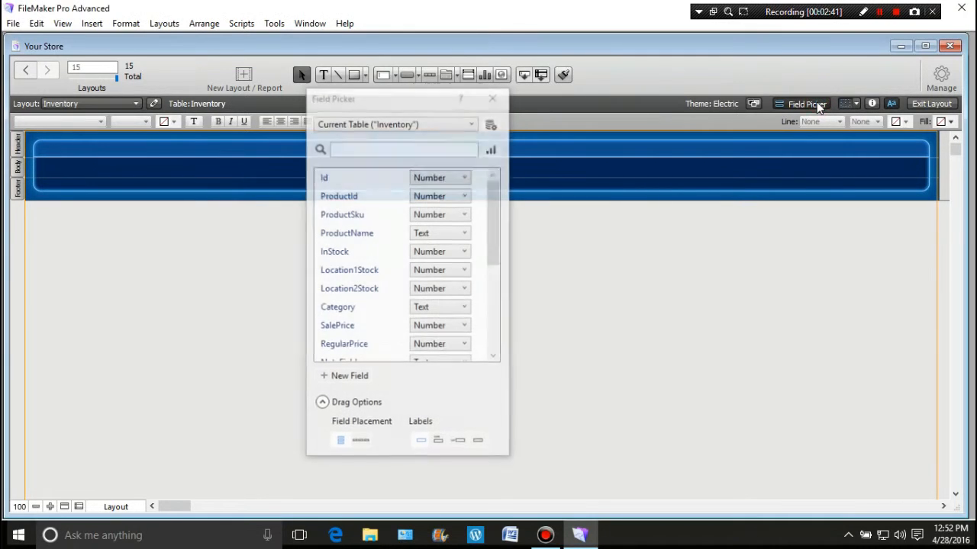
left_click_drag(416, 103, 787, 163)
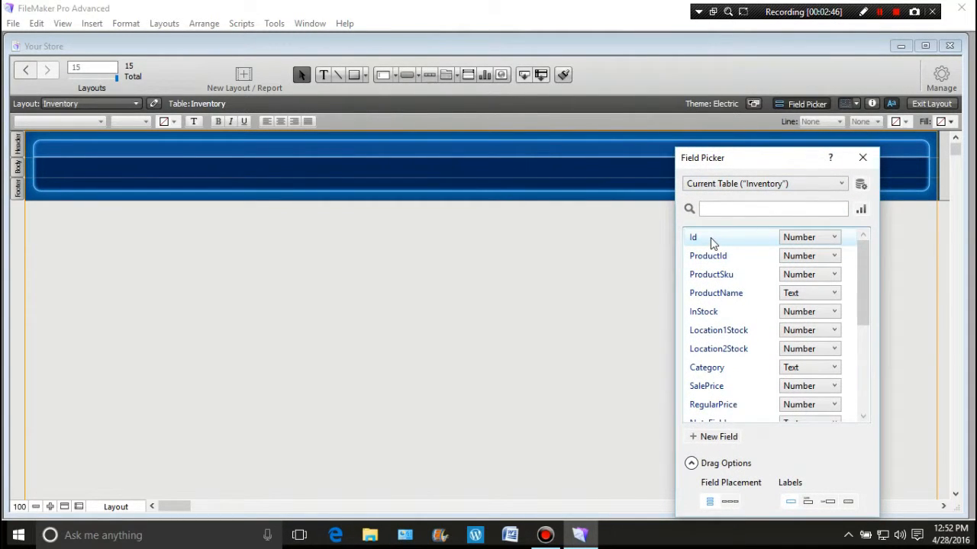
left_click_drag(711, 239, 33, 166)
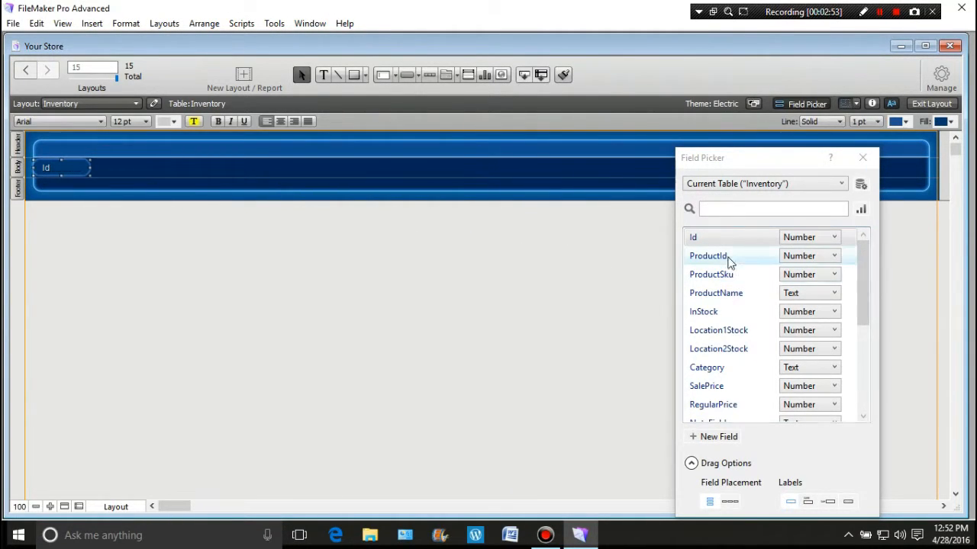
left_click_drag(716, 258, 92, 162)
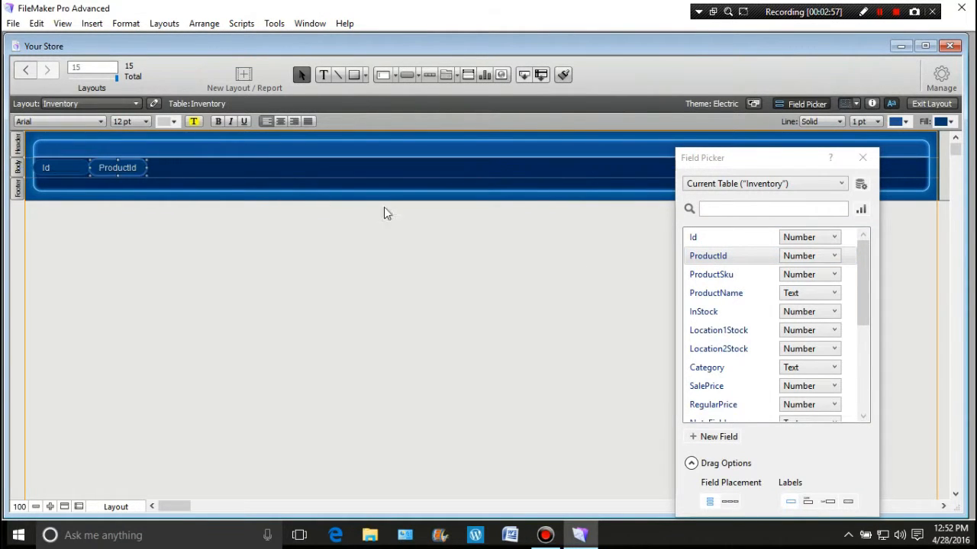
left_click(711, 279)
left_click_drag(711, 279, 150, 166)
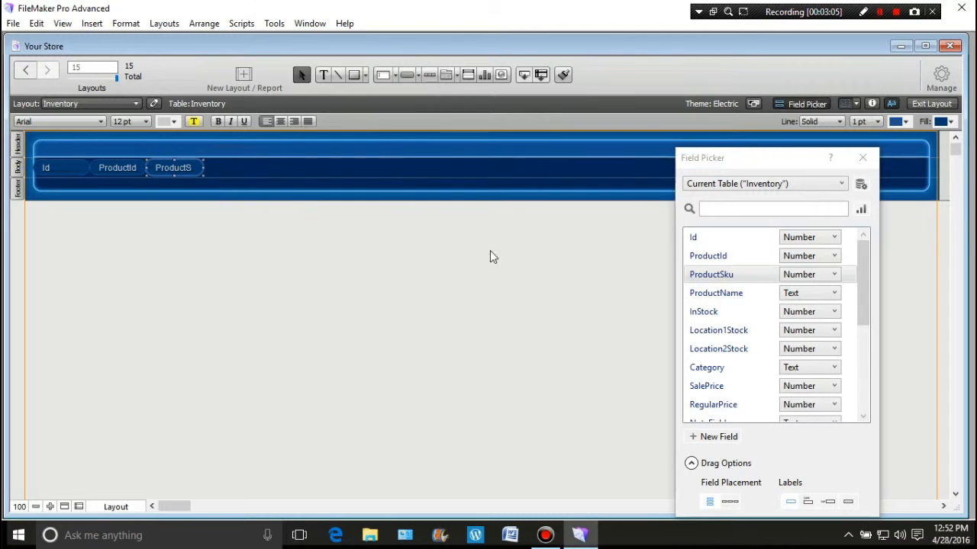
left_click_drag(713, 296, 208, 166)
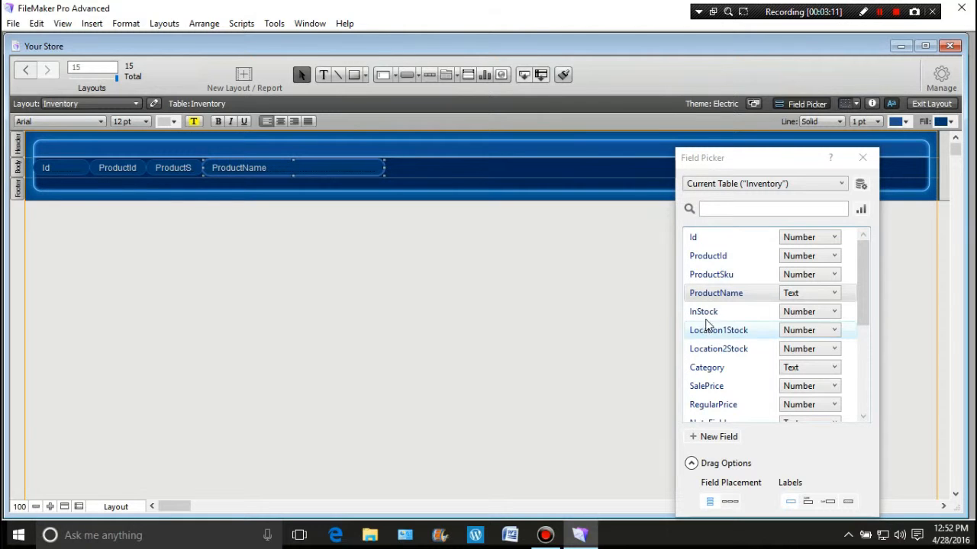
Add the Category field directly after ProductName in the body and shorten it slightly.
left_click_drag(781, 166, 163, 149)
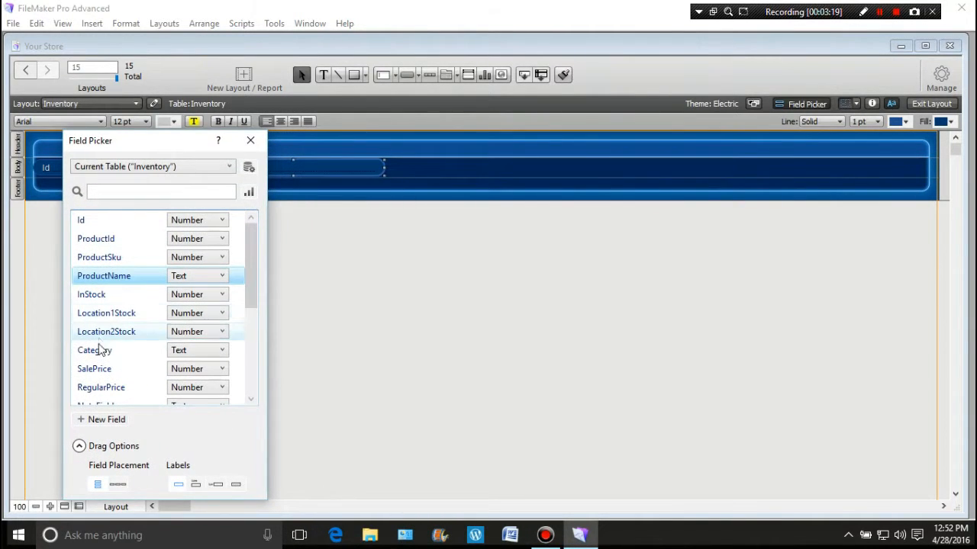
left_click_drag(98, 351, 385, 161)
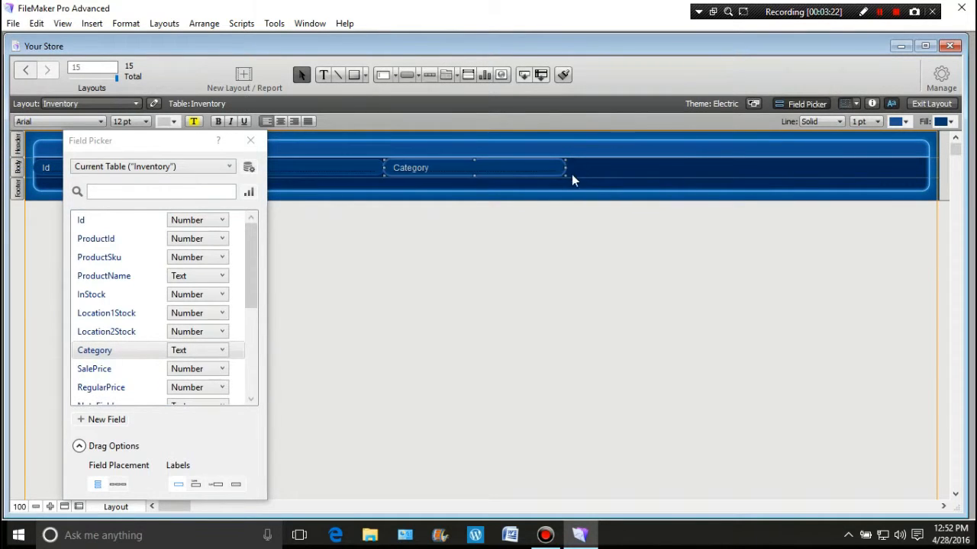
left_click_drag(565, 168, 535, 169)
Hide the screen stencil guides and extend the layout's right edge well past its current width.
left_click(855, 104)
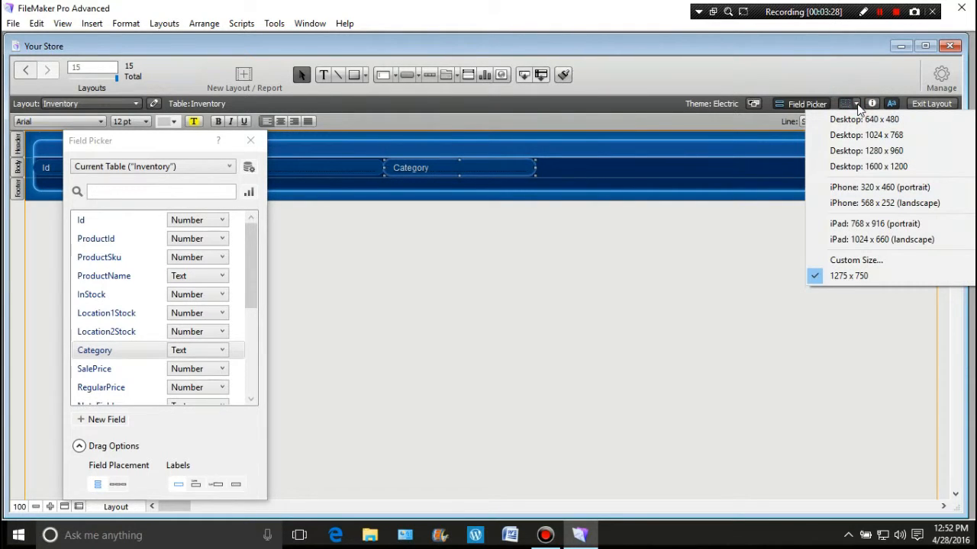
left_click(846, 102)
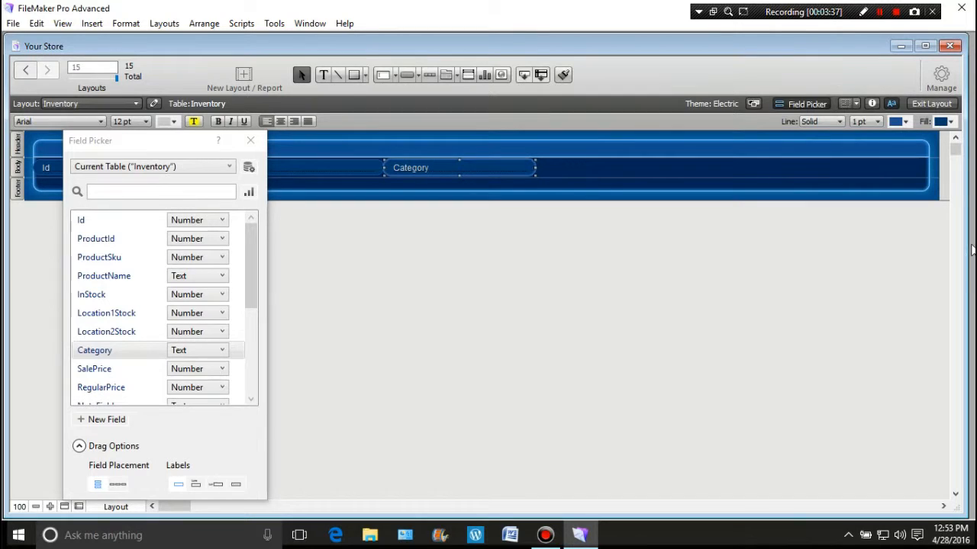
left_click_drag(183, 511, 200, 511)
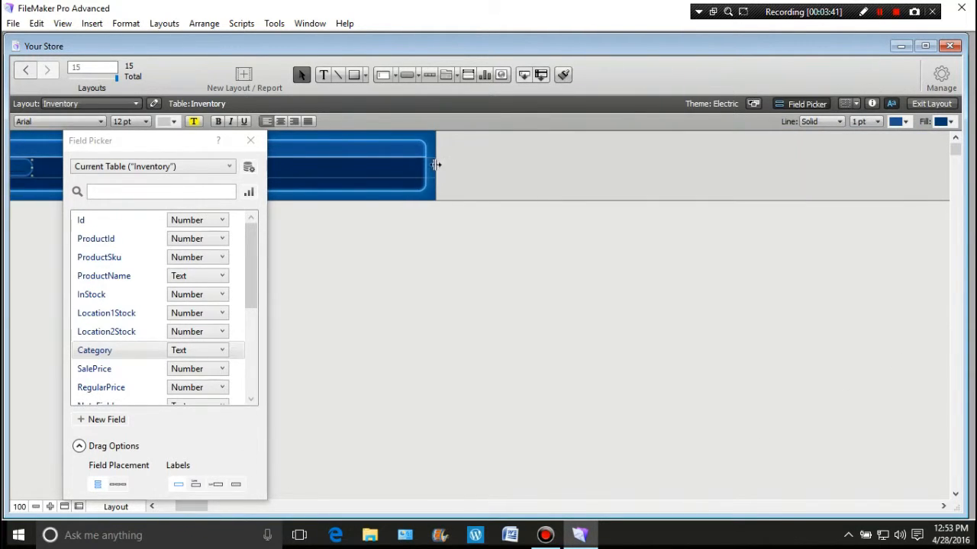
left_click_drag(438, 163, 861, 176)
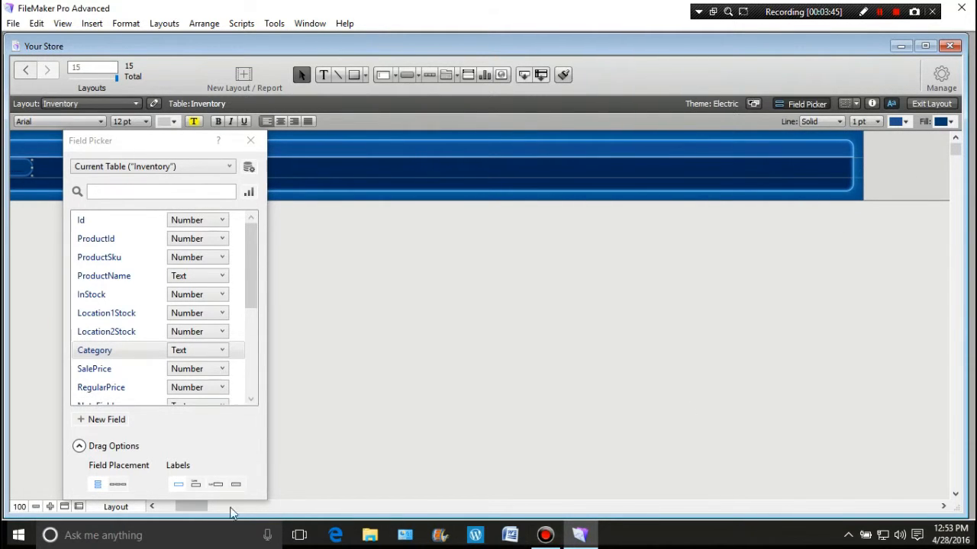
Add the Location1Stock, Location2Stock, InStock, RegularPrice and SalePrice fields side by side in the body after Category.
left_click_drag(185, 506, 151, 509)
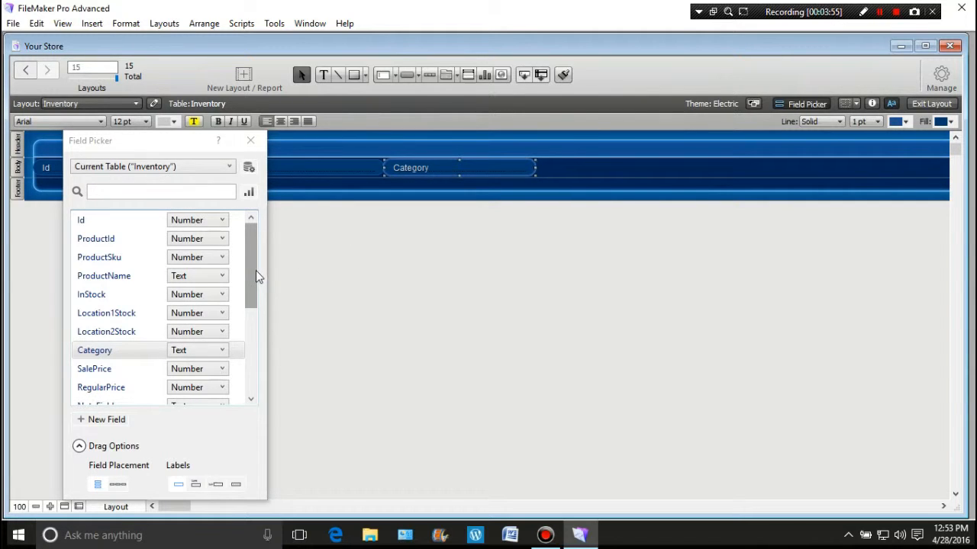
left_click(96, 319)
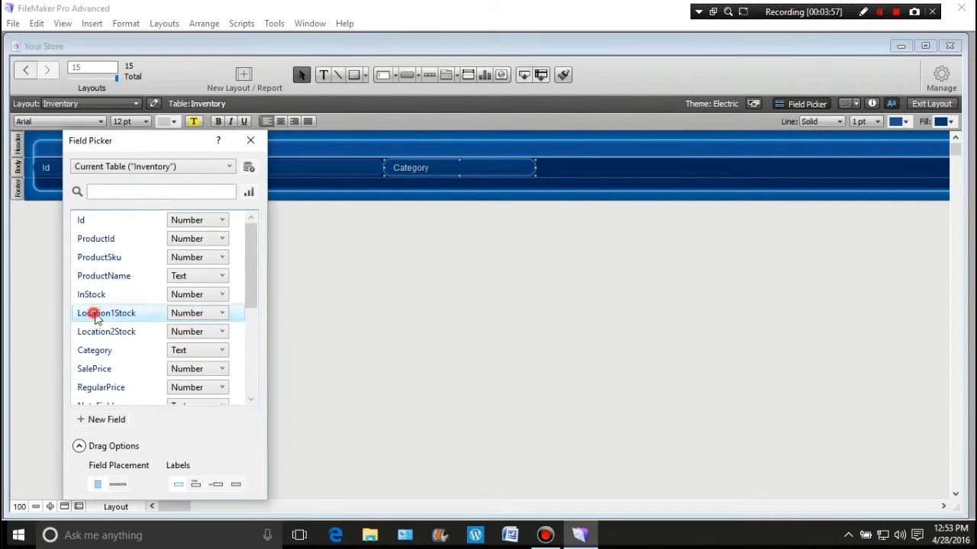
left_click_drag(96, 319, 536, 160)
left_click_drag(122, 331, 594, 161)
left_click_drag(89, 294, 650, 164)
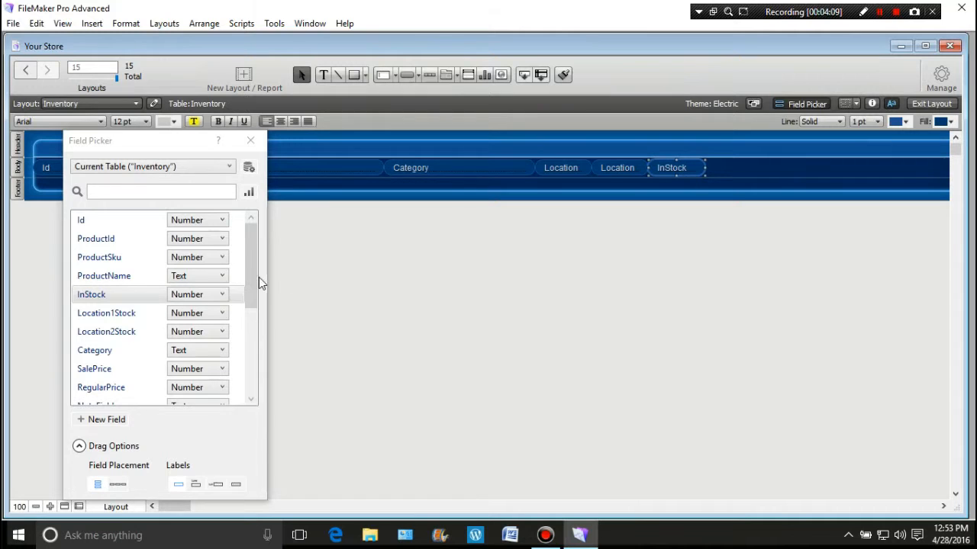
left_click_drag(251, 281, 242, 334)
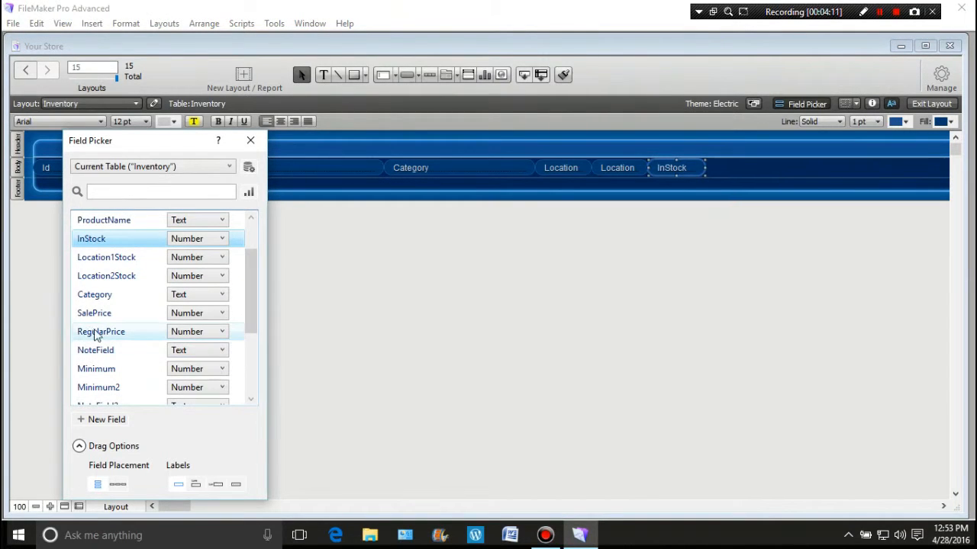
left_click_drag(99, 335, 705, 163)
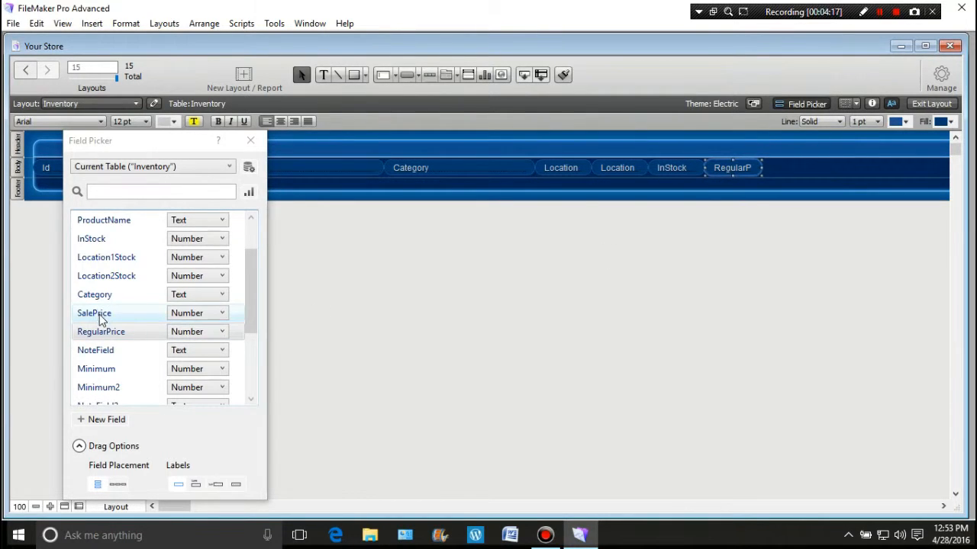
left_click_drag(98, 317, 764, 164)
Add the Minimum field between Location1Stock and Location2Stock, shifting the fields from Location2Stock to SalePrice to the right to make room.
left_click_drag(250, 312, 255, 359)
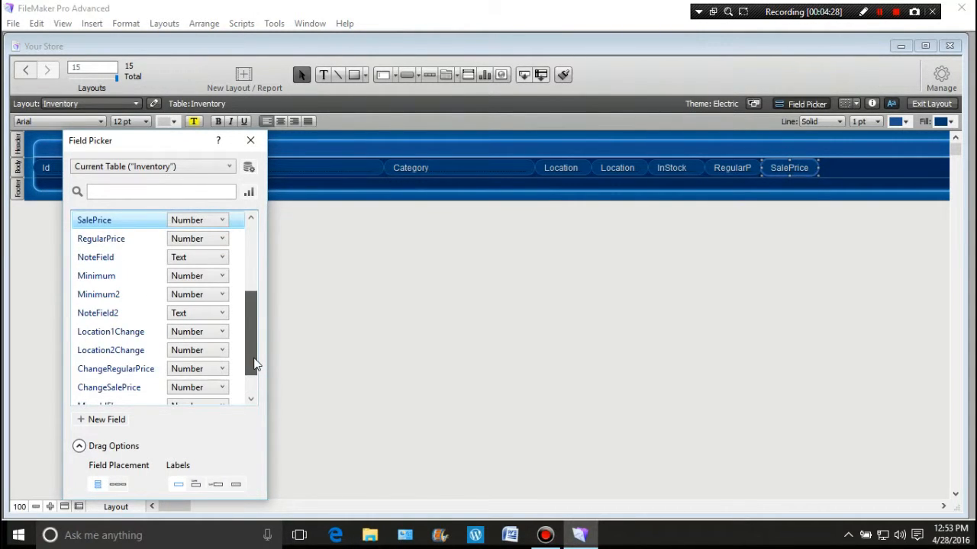
left_click_drag(96, 276, 880, 160)
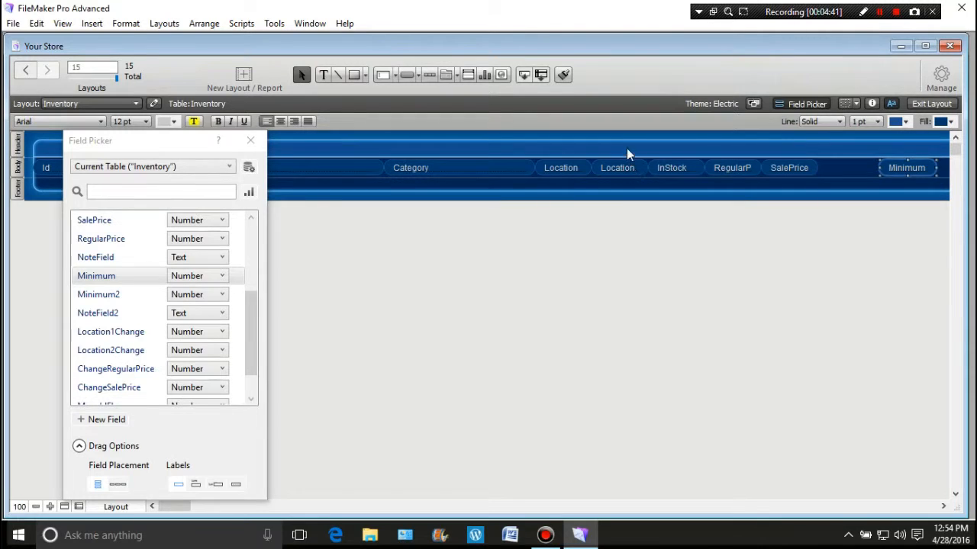
left_click_drag(610, 217, 809, 147)
left_click_drag(731, 166, 807, 167)
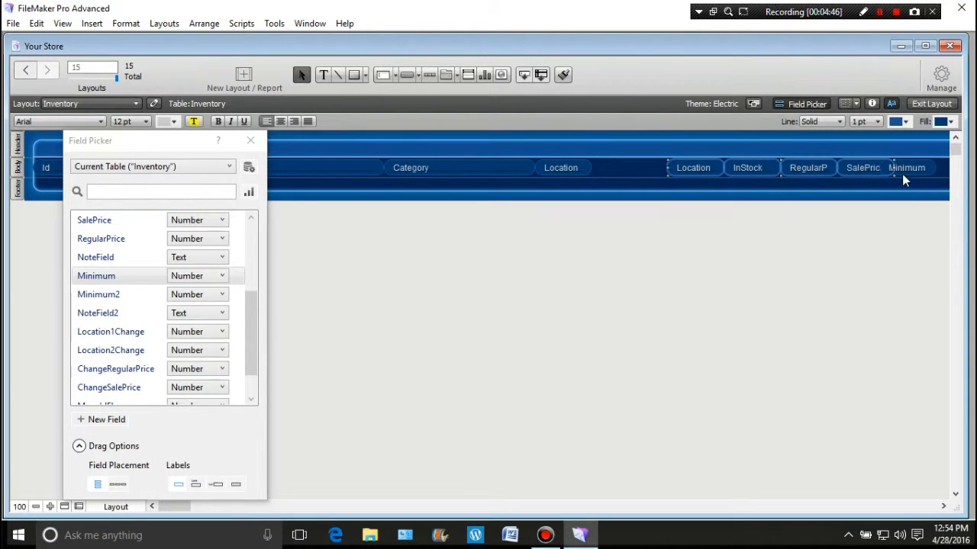
left_click_drag(920, 171, 632, 170)
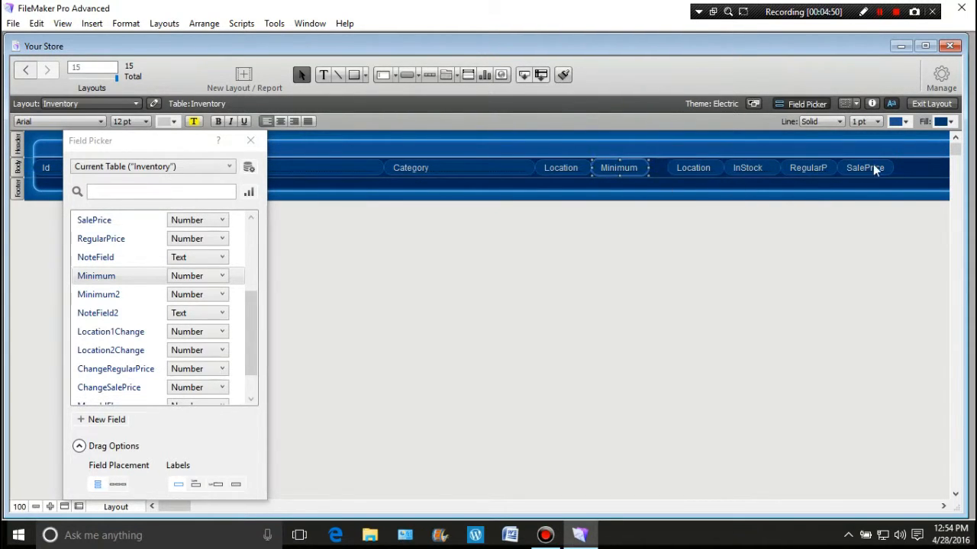
Move Location2Stock against Minimum, and insert the Minimum2 field after it by shifting InStock, RegularPrice and SalePrice to the right.
left_click(878, 230)
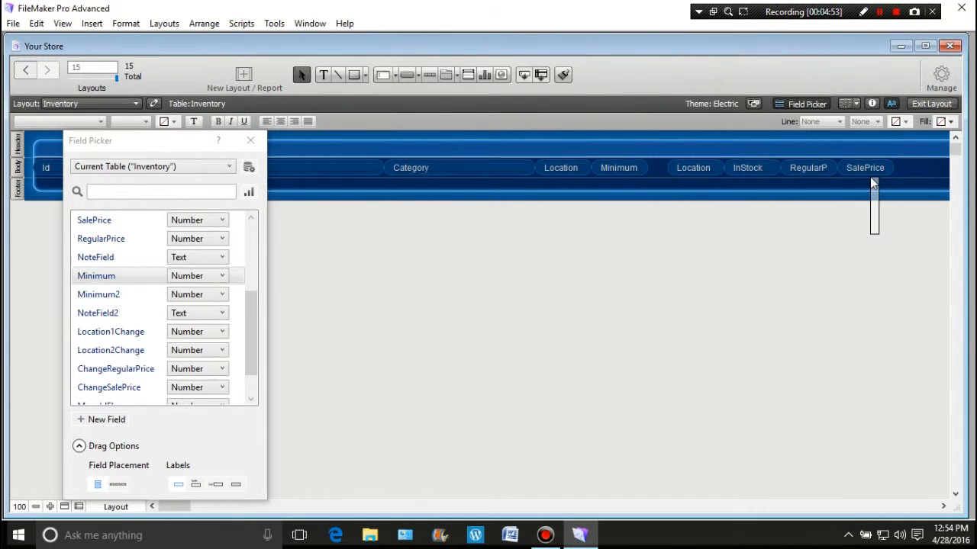
left_click_drag(699, 168, 680, 166)
left_click_drag(755, 242, 873, 168)
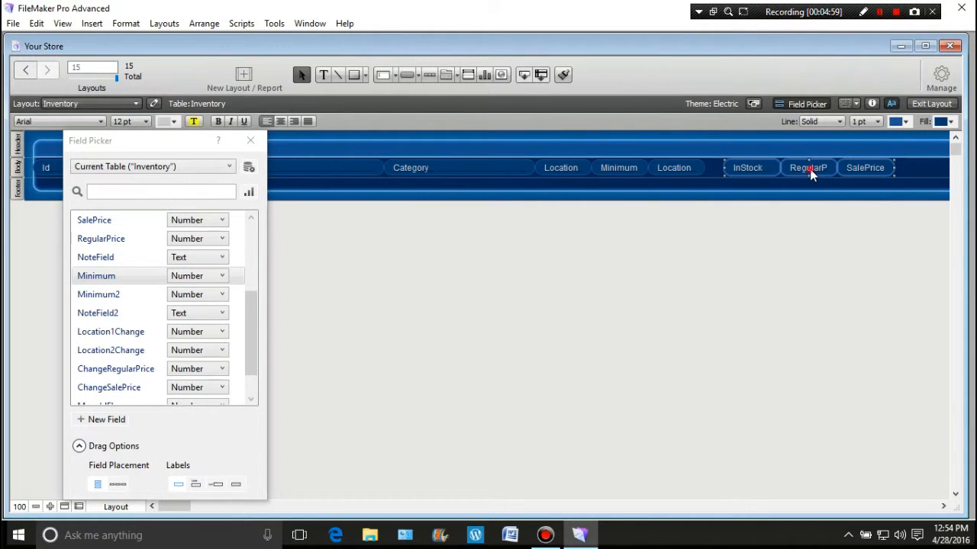
left_click_drag(810, 168, 855, 175)
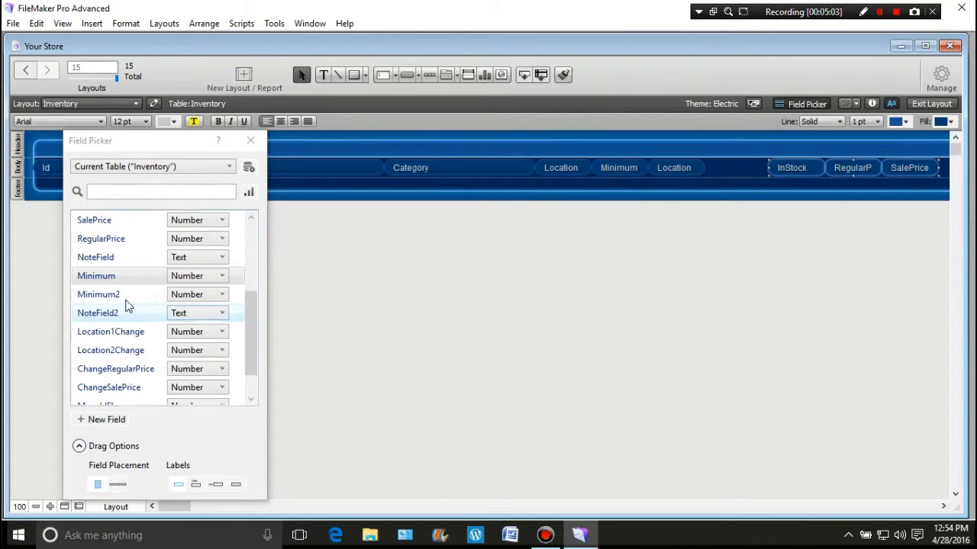
left_click_drag(99, 296, 706, 158)
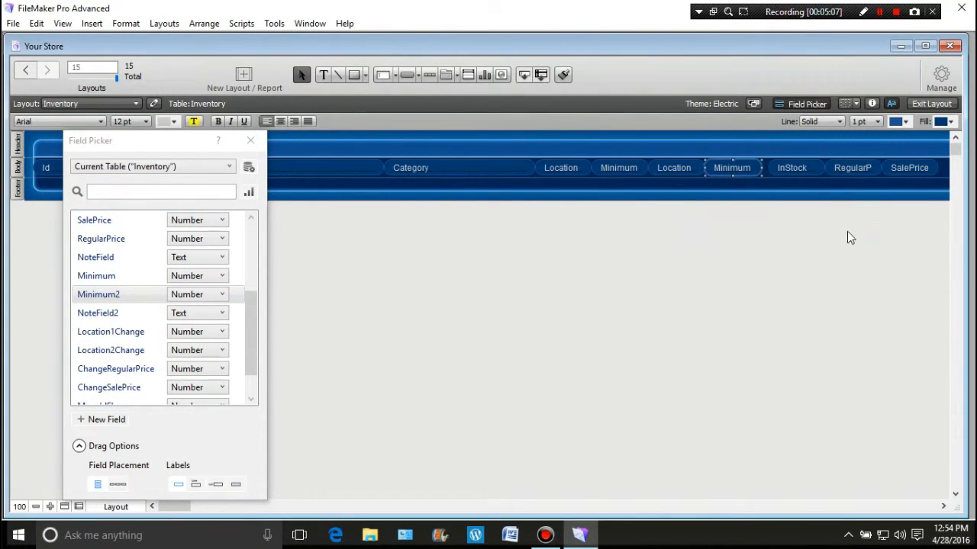
Move the InStock, RegularPrice and SalePrice fields together so that InStock sits directly against the second Minimum field.
left_click_drag(907, 230, 789, 168)
left_click_drag(897, 164, 893, 165)
left_click(792, 275)
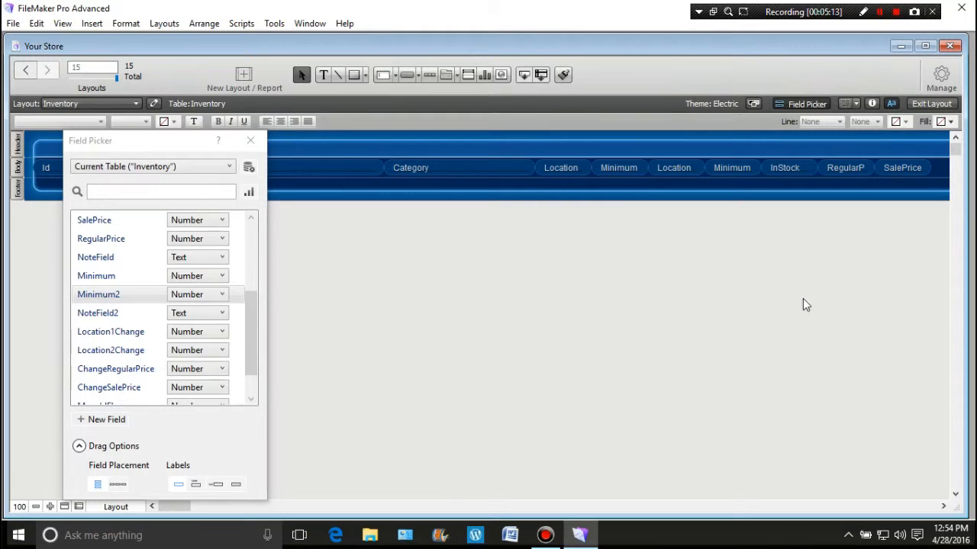
Create a Text field named Reorder_Box in the Inventory table.
left_click(184, 506)
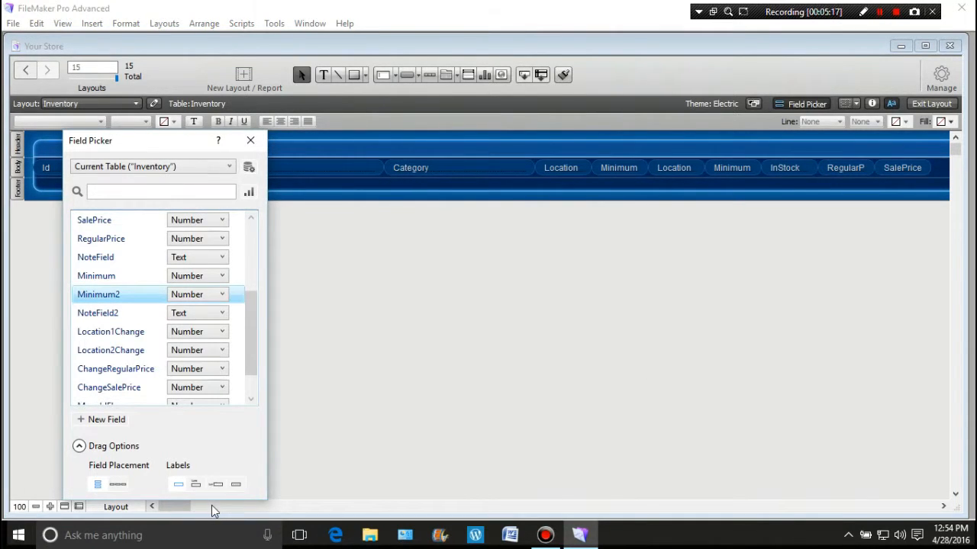
left_click_drag(179, 507, 192, 508)
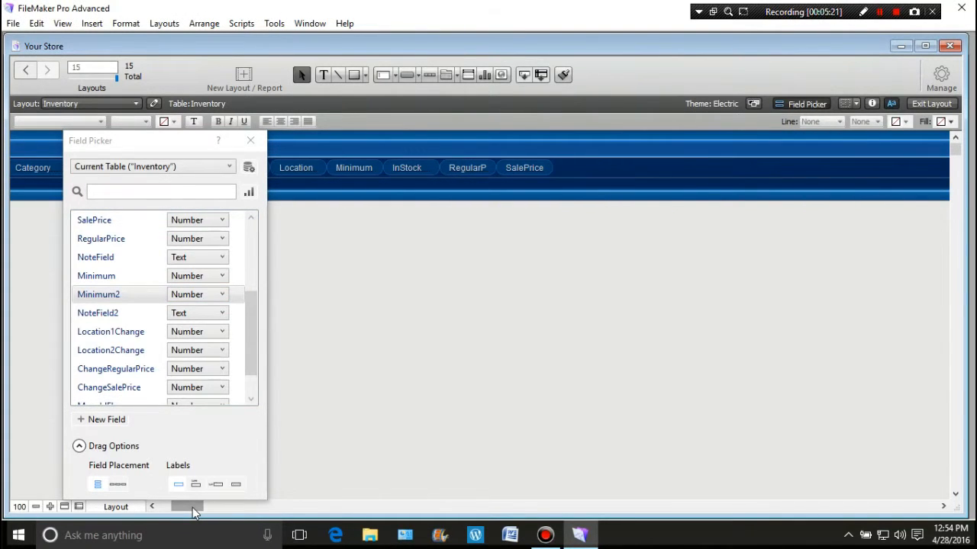
left_click(250, 331)
left_click_drag(251, 343, 250, 370)
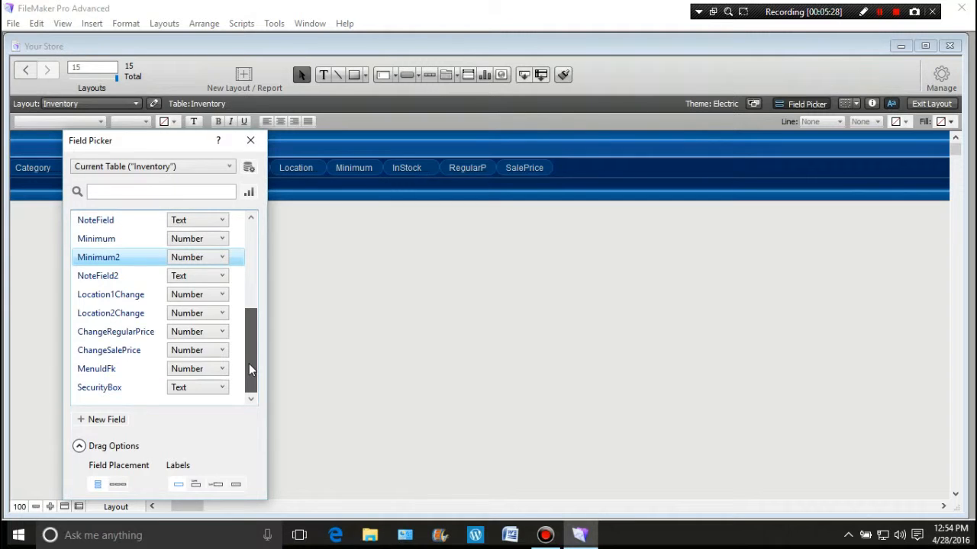
left_click_drag(251, 354, 258, 257)
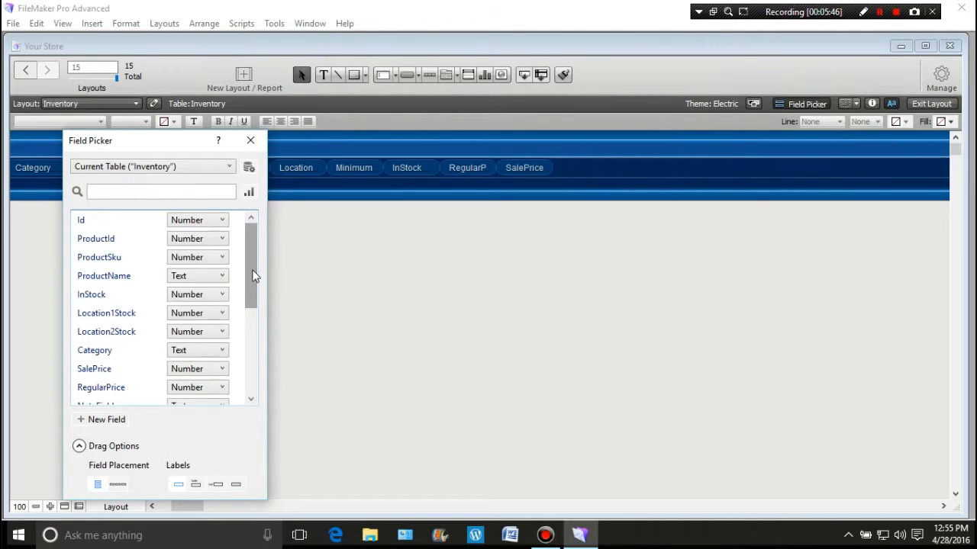
left_click_drag(255, 276, 254, 300)
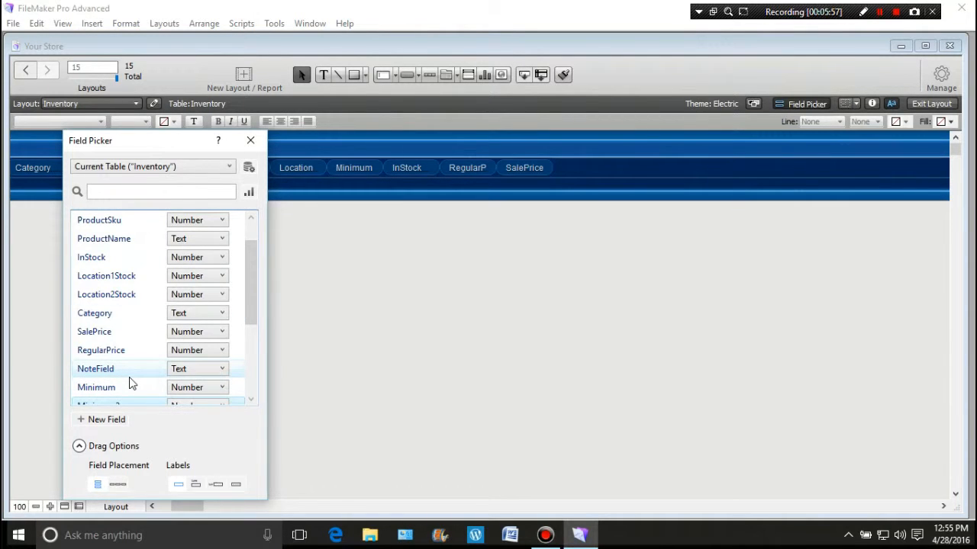
left_click(249, 169)
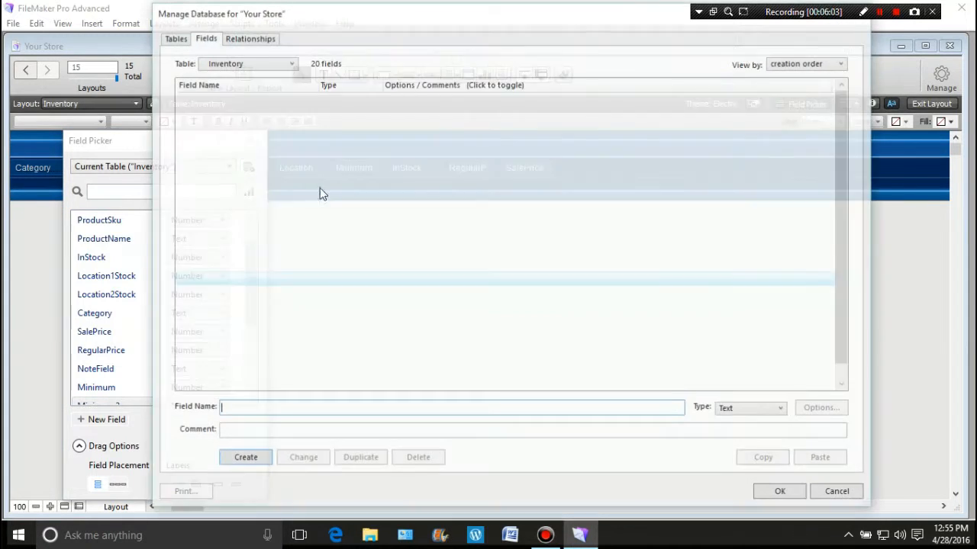
left_click(240, 410)
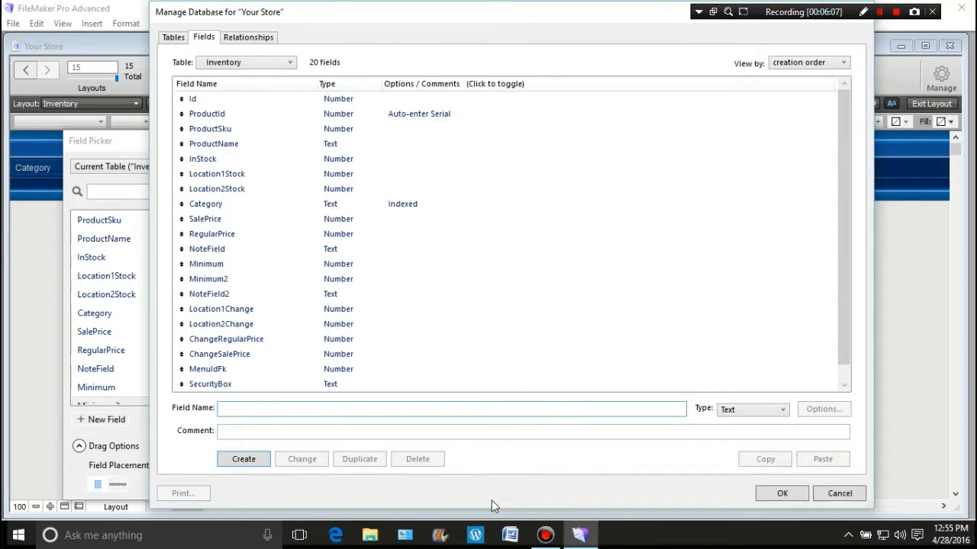
type("Reorder_Box")
left_click(252, 460)
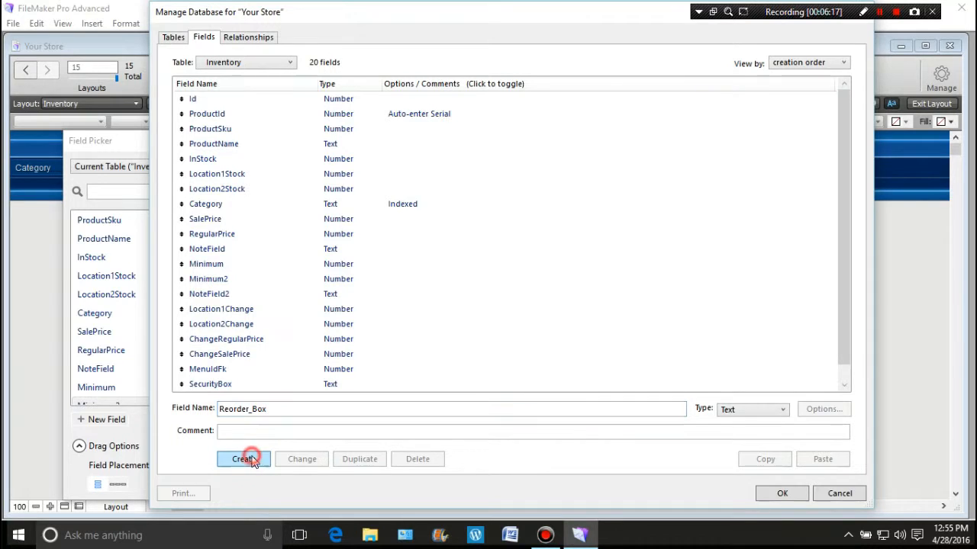
left_click(769, 495)
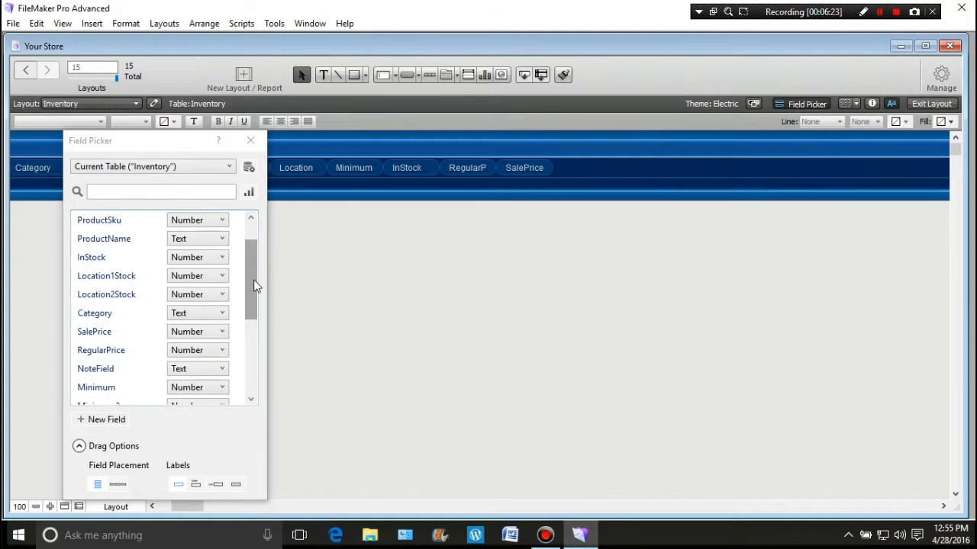
Add the Reorder_Box field directly after SalePrice, shorten it to just fit its name, and close the Field Picker.
left_click_drag(254, 280, 256, 368)
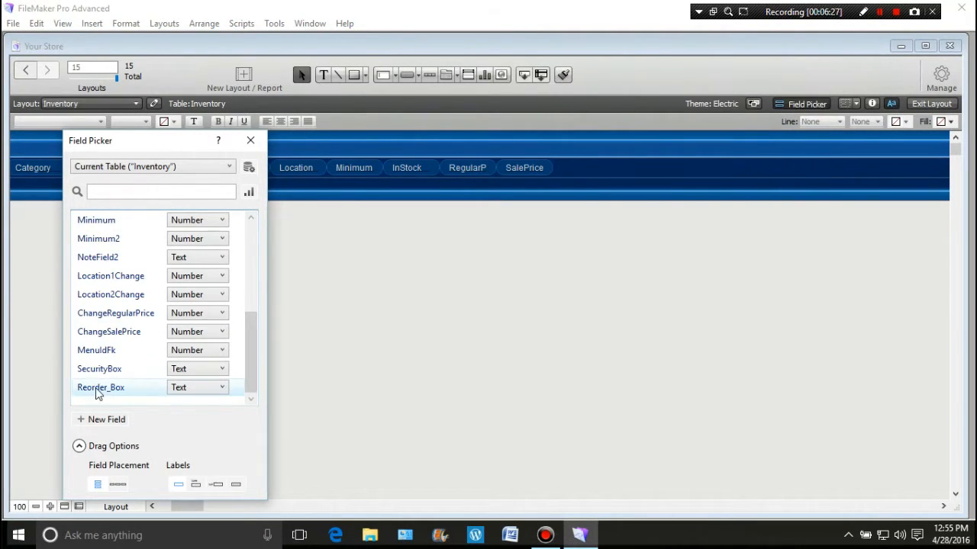
left_click_drag(91, 390, 555, 162)
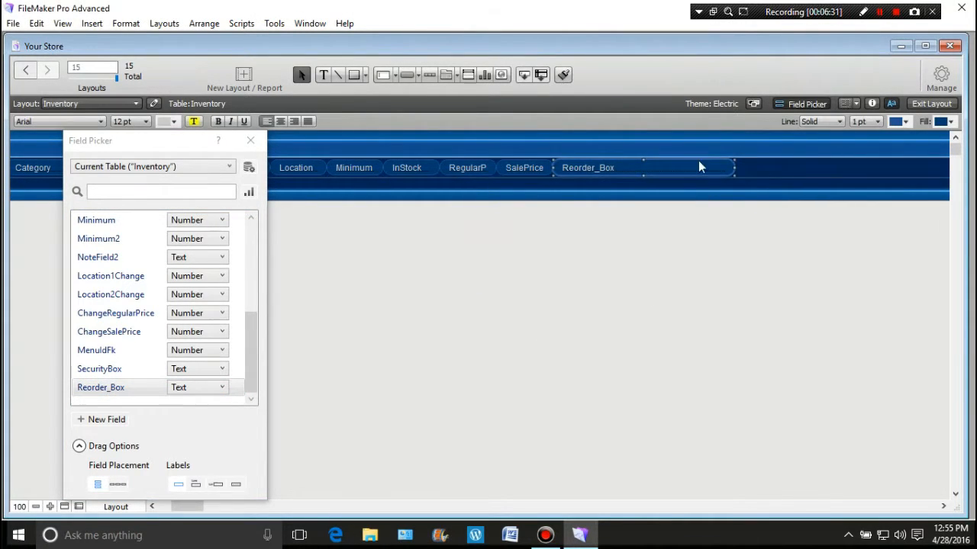
left_click_drag(734, 171, 634, 168)
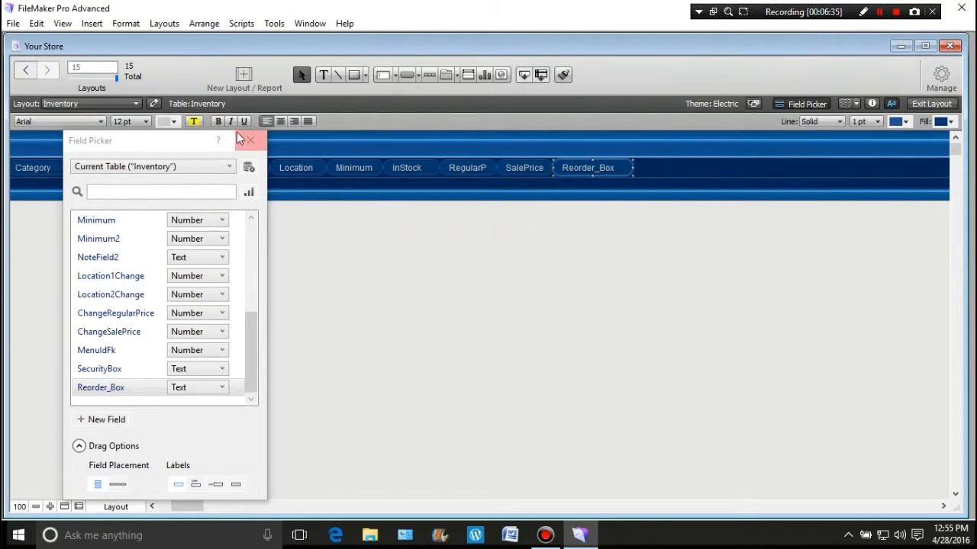
left_click_drag(176, 140, 439, 229)
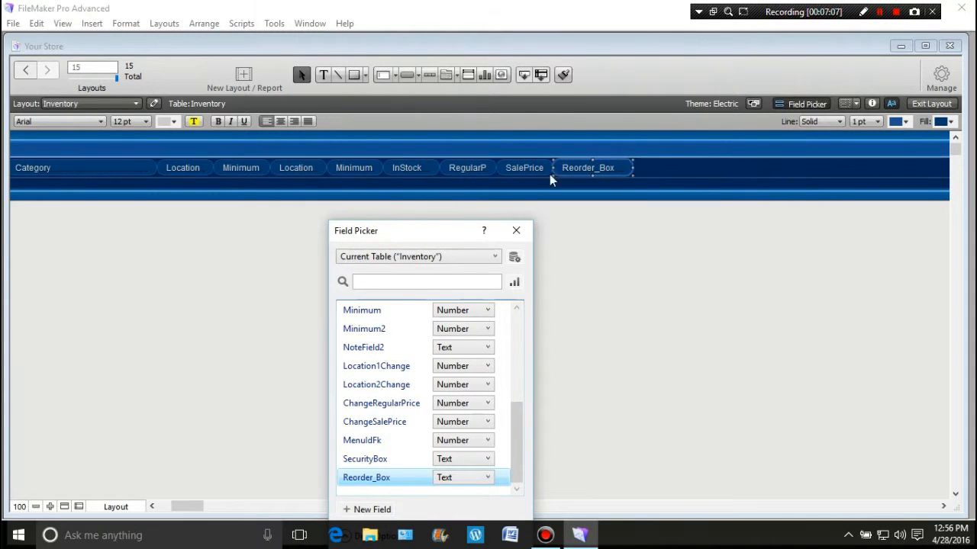
left_click(641, 168)
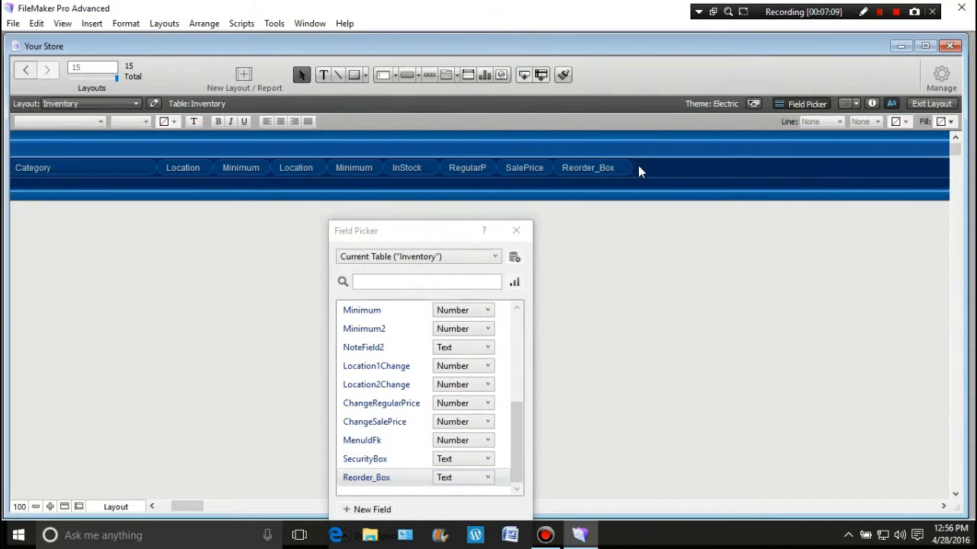
left_click(515, 231)
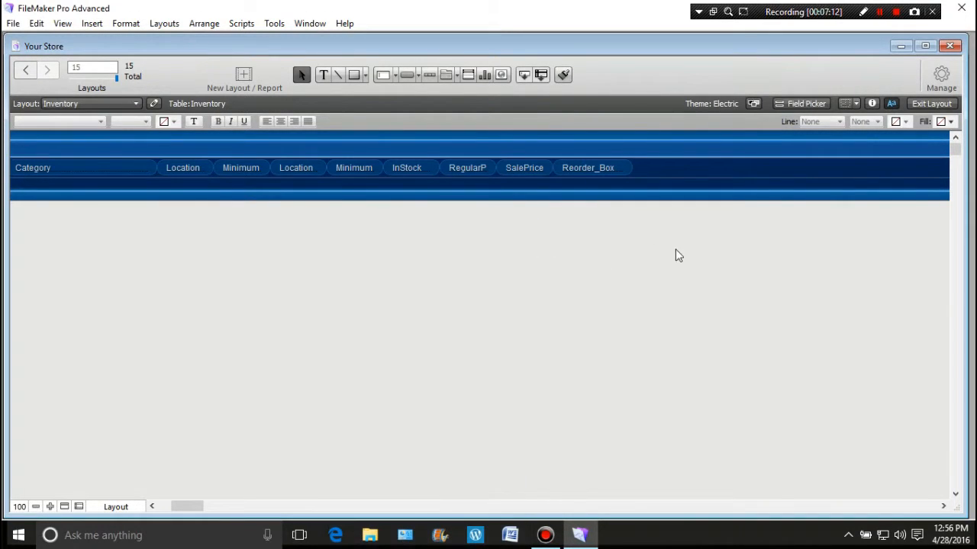
Check the inventory records across the full row in Browse mode, and return to editing the layout.
left_click(931, 104)
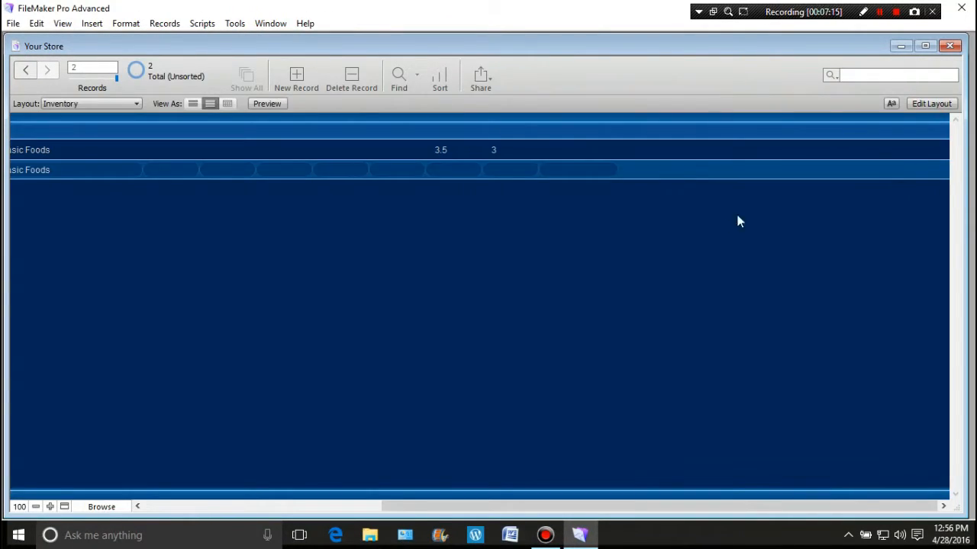
left_click_drag(490, 506, 229, 497)
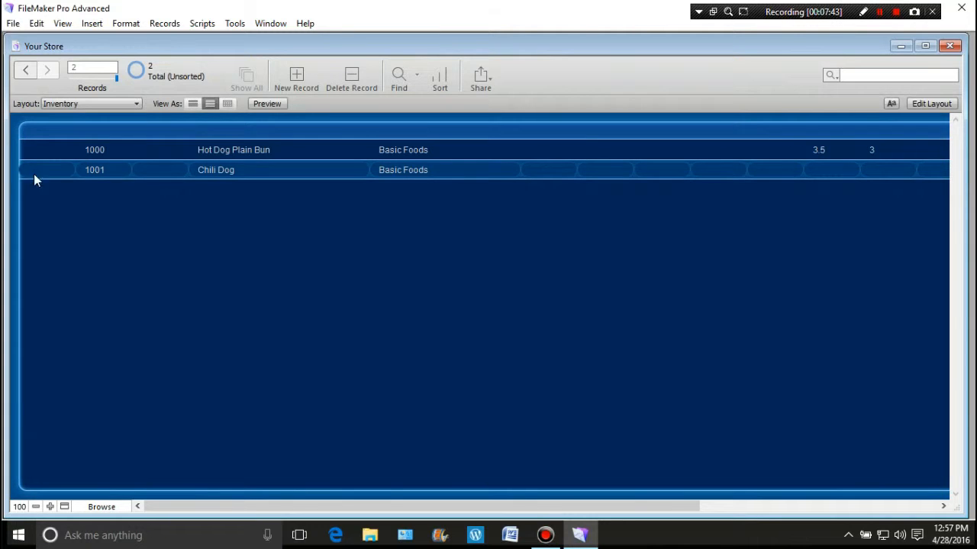
left_click(931, 103)
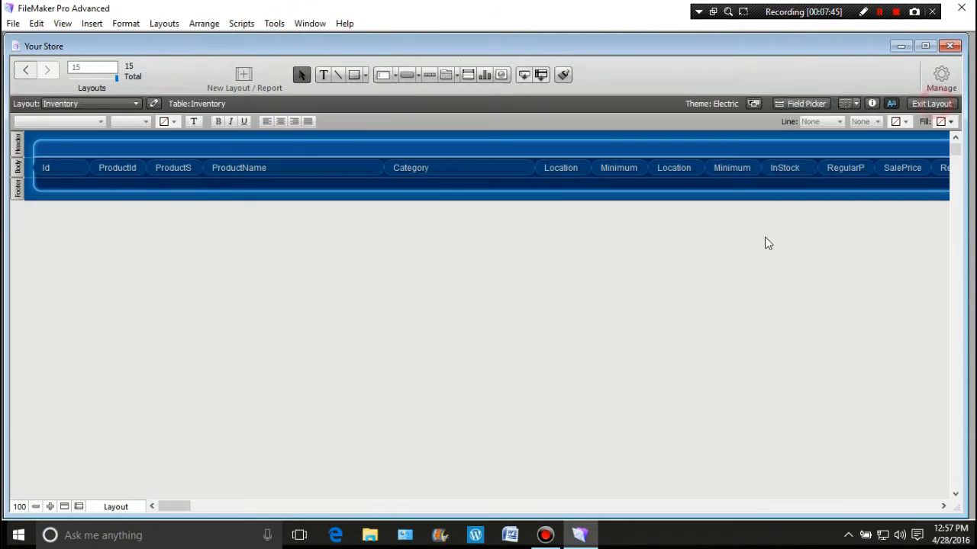
Increase the header part's height so that the whole layout is 160 pt tall, and close the Inspector.
left_click(18, 162)
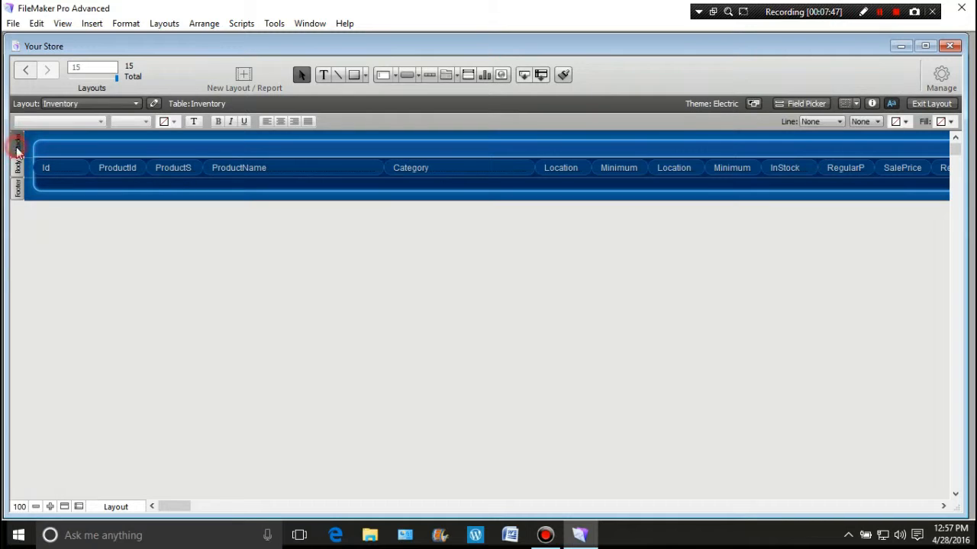
left_click(871, 104)
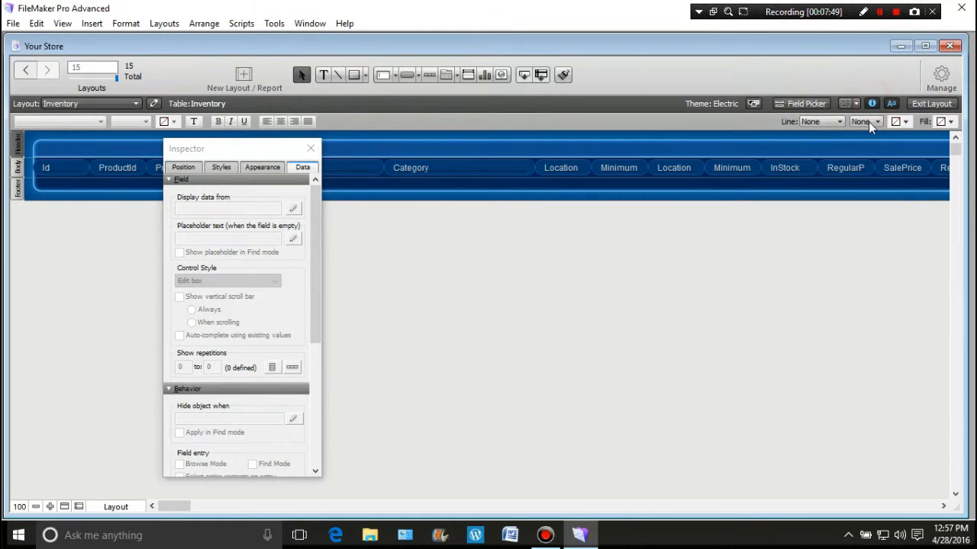
left_click(184, 167)
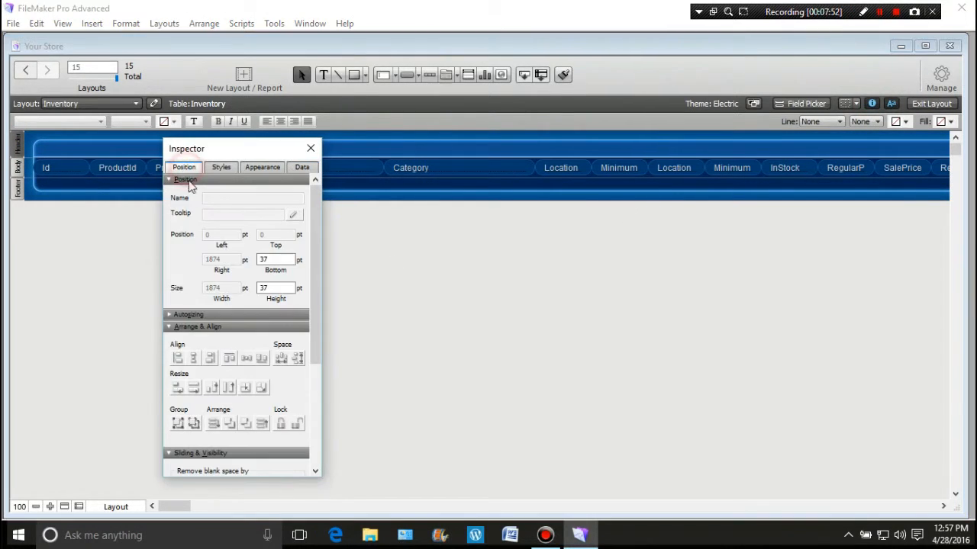
double_click(286, 288)
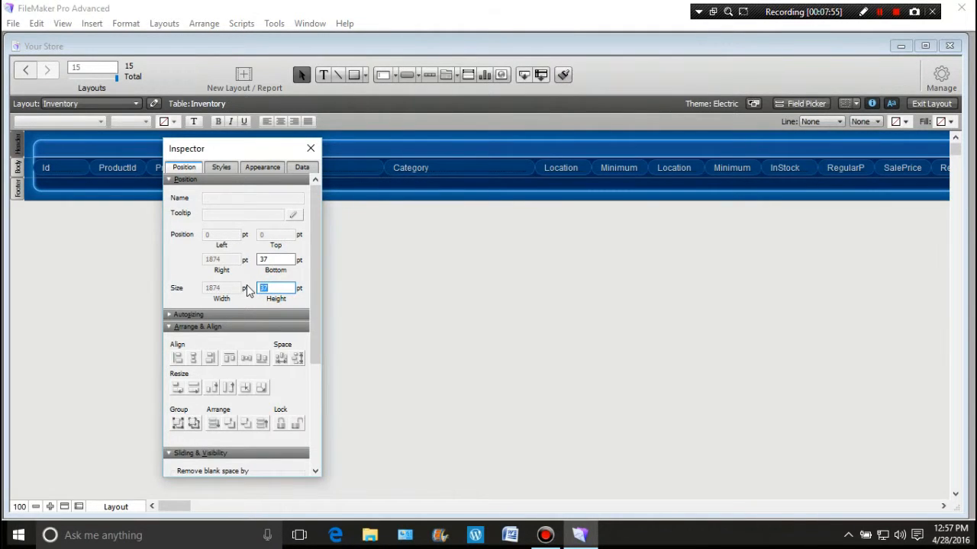
type("160")
left_click(395, 275)
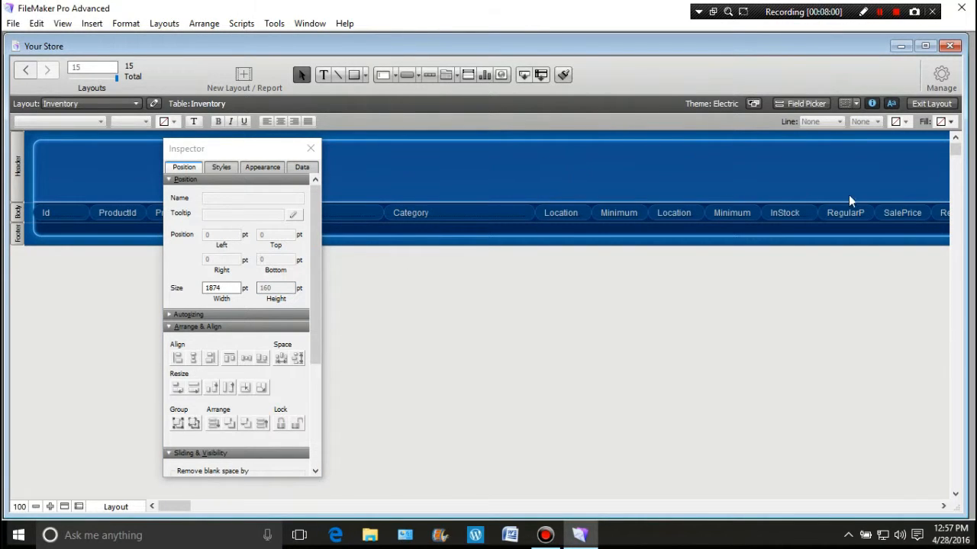
left_click(311, 148)
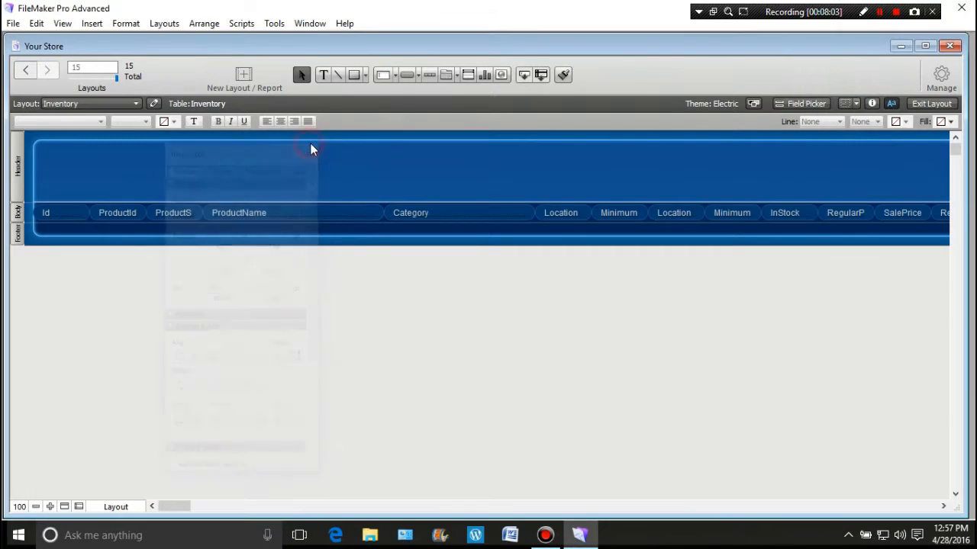
Create a sub-summary part sorted by Category that prints above the records it summarizes.
left_click(165, 25)
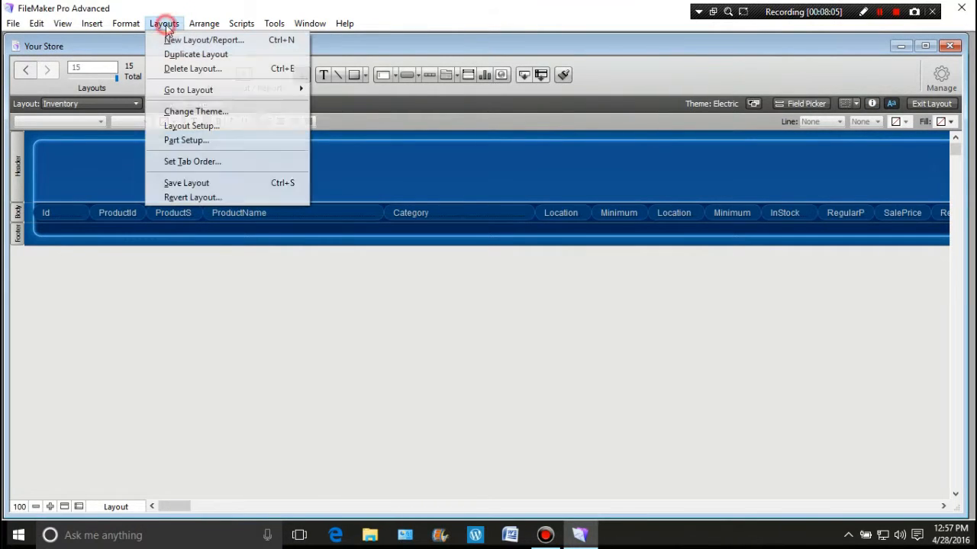
left_click(197, 142)
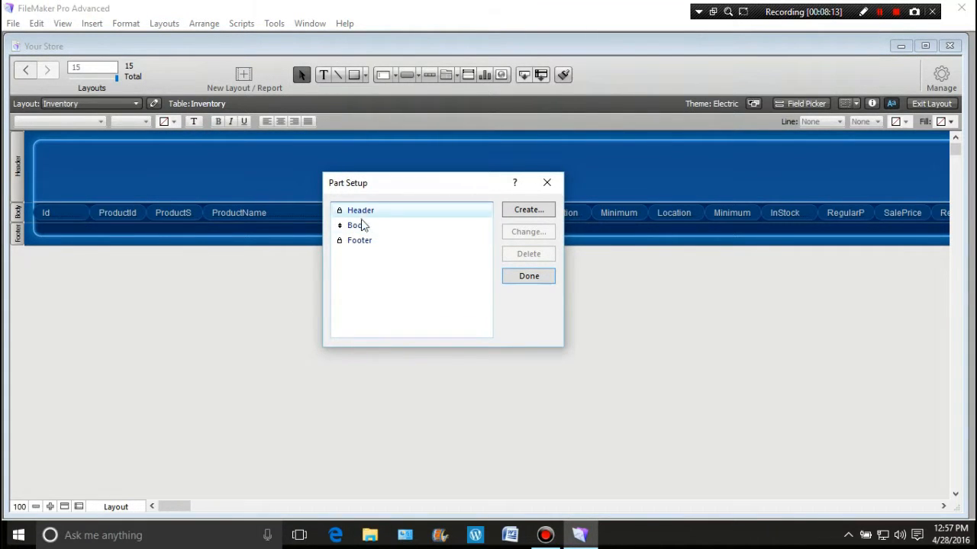
left_click(512, 210)
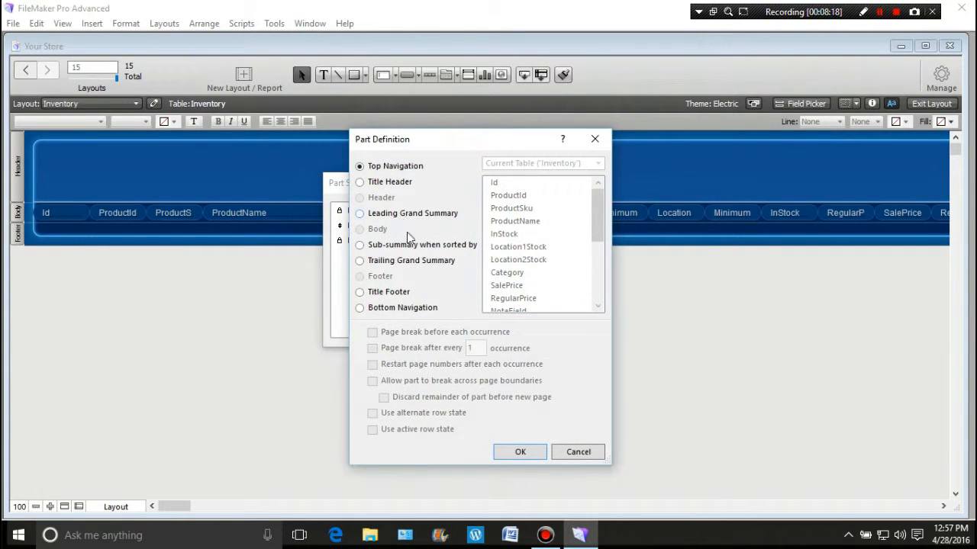
left_click(361, 247)
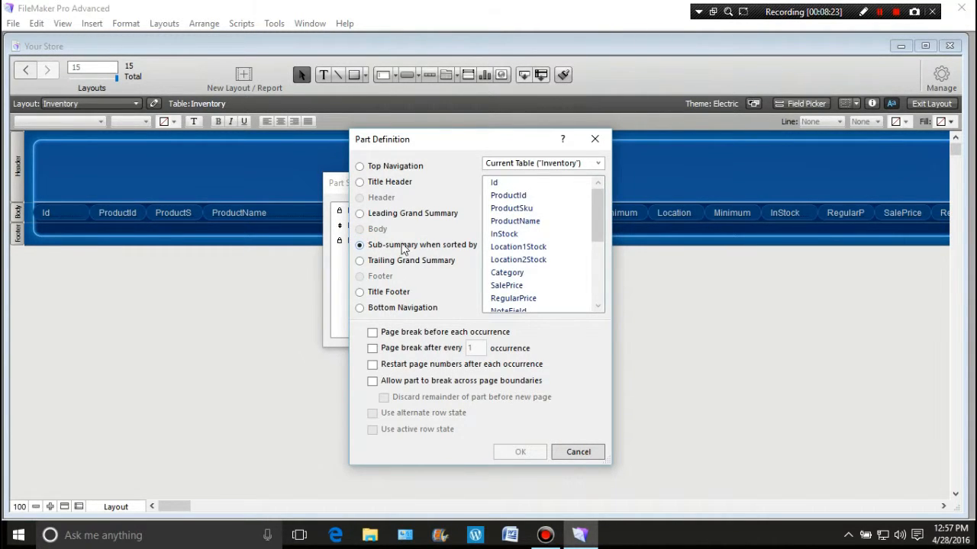
left_click(516, 276)
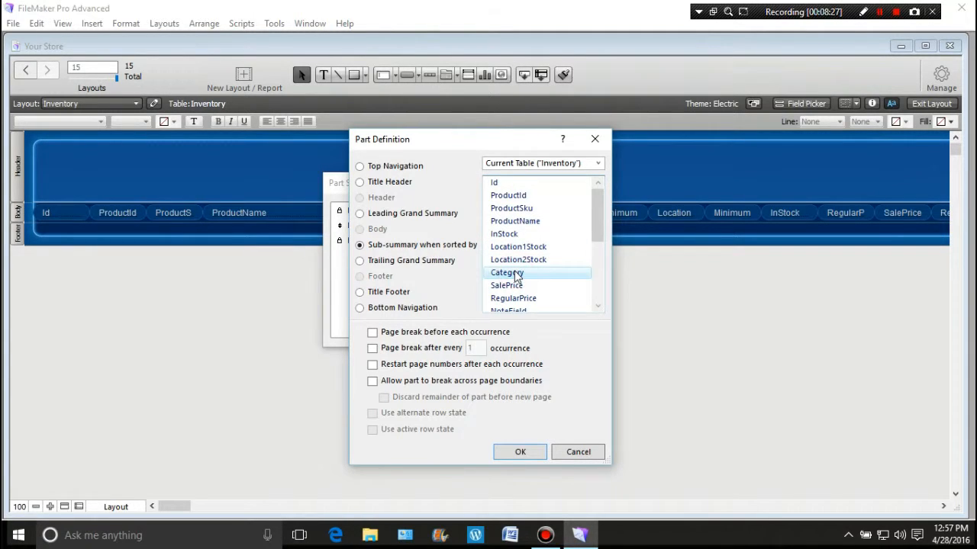
left_click(509, 453)
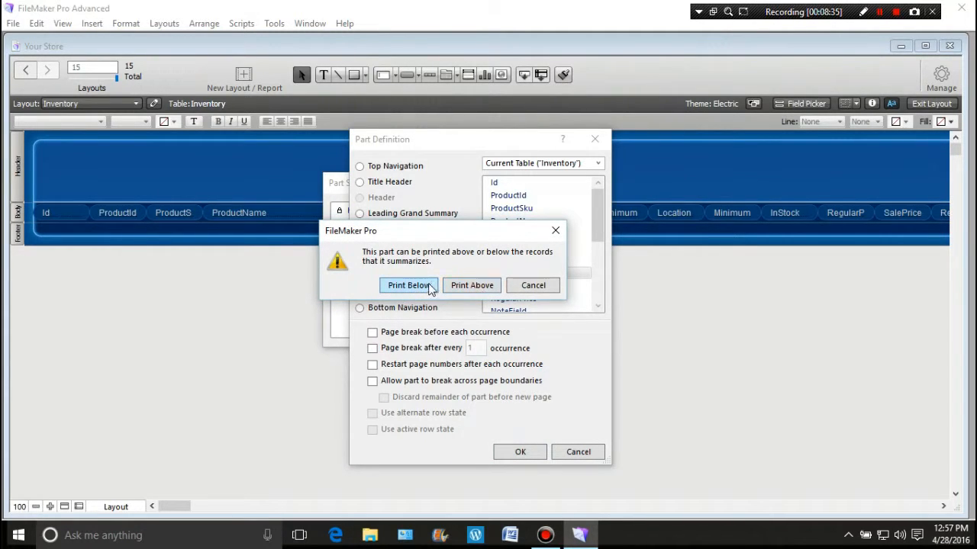
left_click(471, 287)
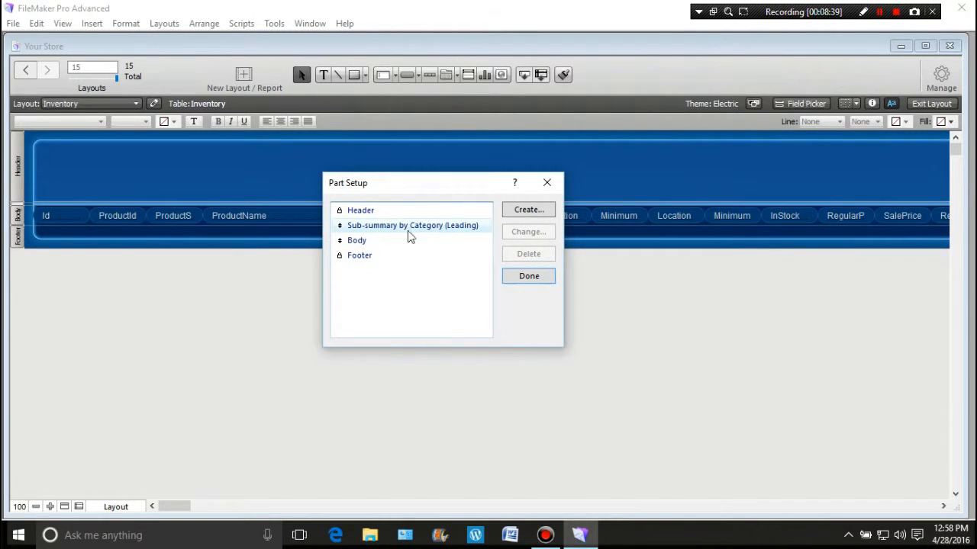
Create a second sub-summary part sorted by Category that prints below the records it summarizes, and finish the part setup.
left_click(522, 210)
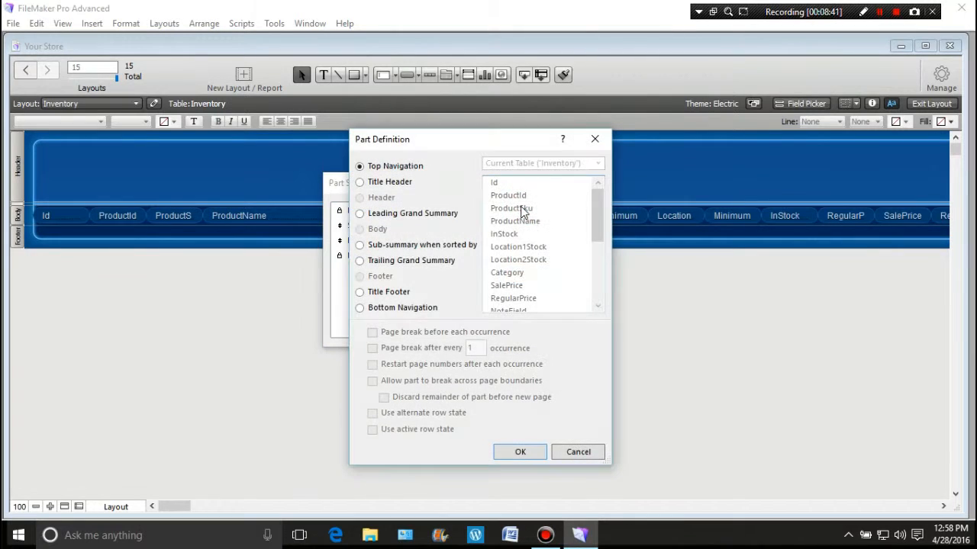
left_click(359, 246)
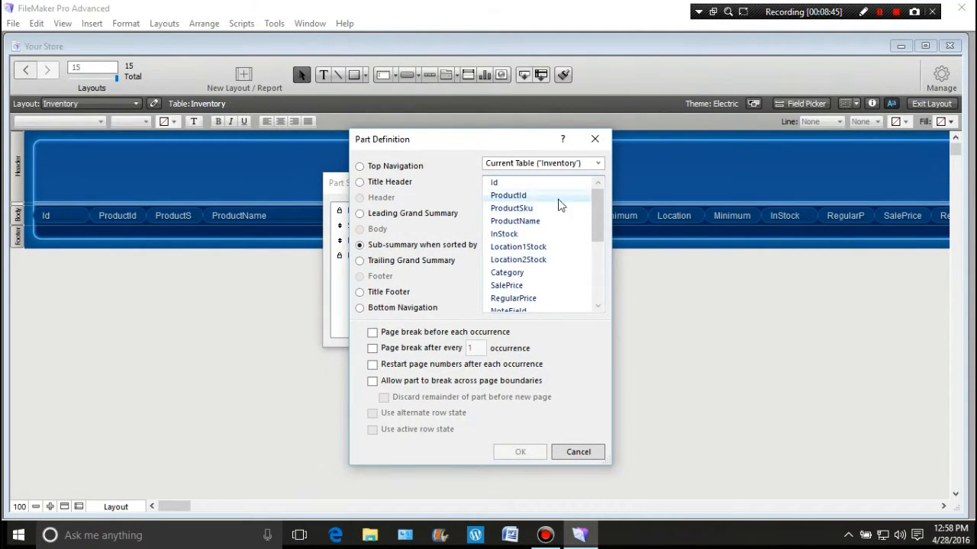
left_click(507, 273)
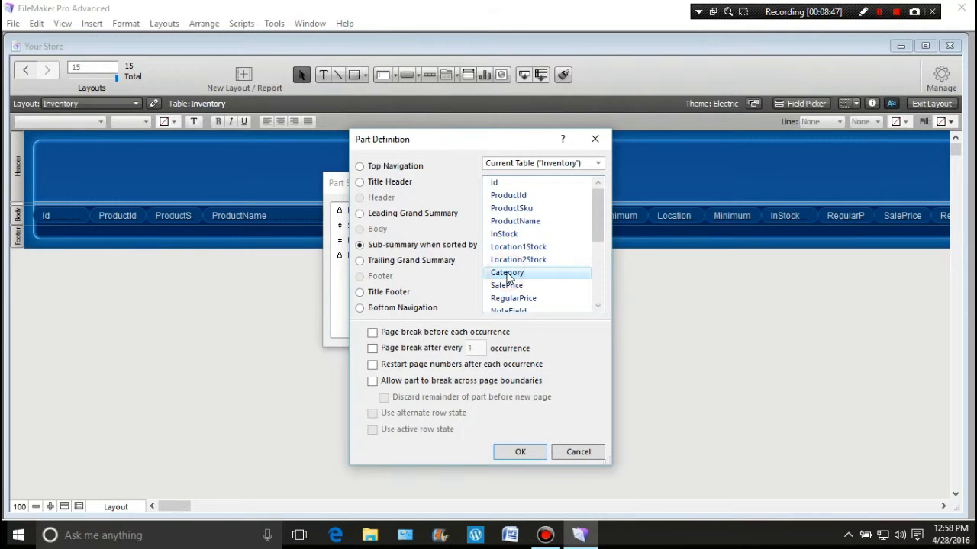
left_click(518, 452)
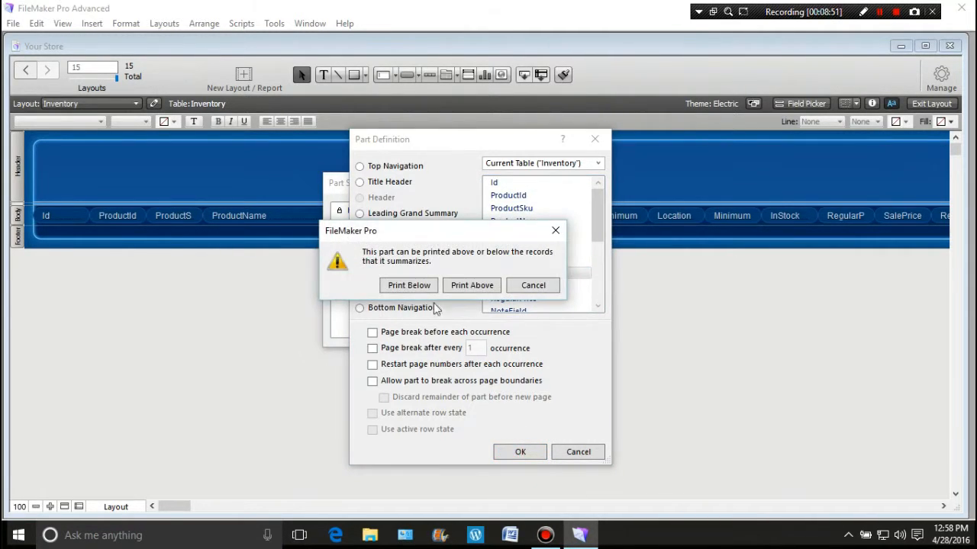
left_click(423, 286)
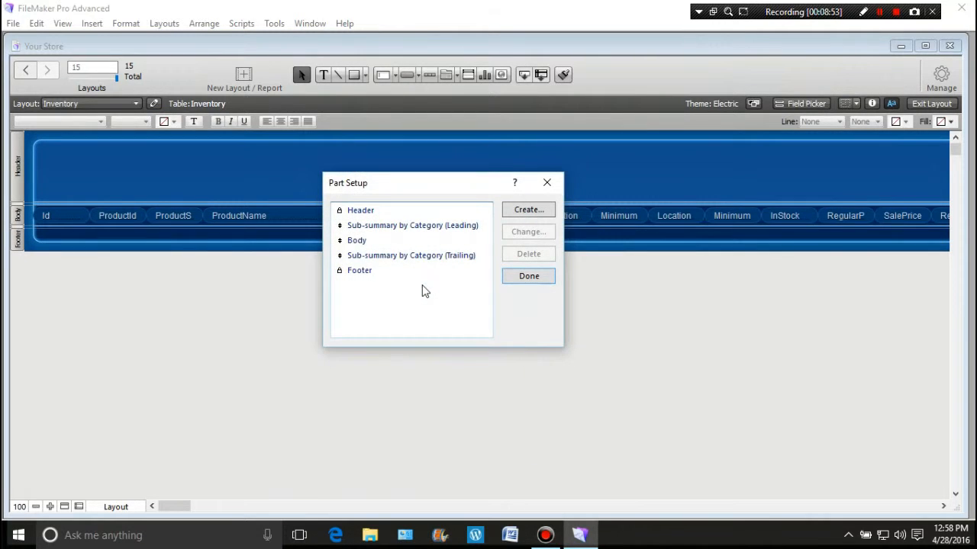
left_click(529, 276)
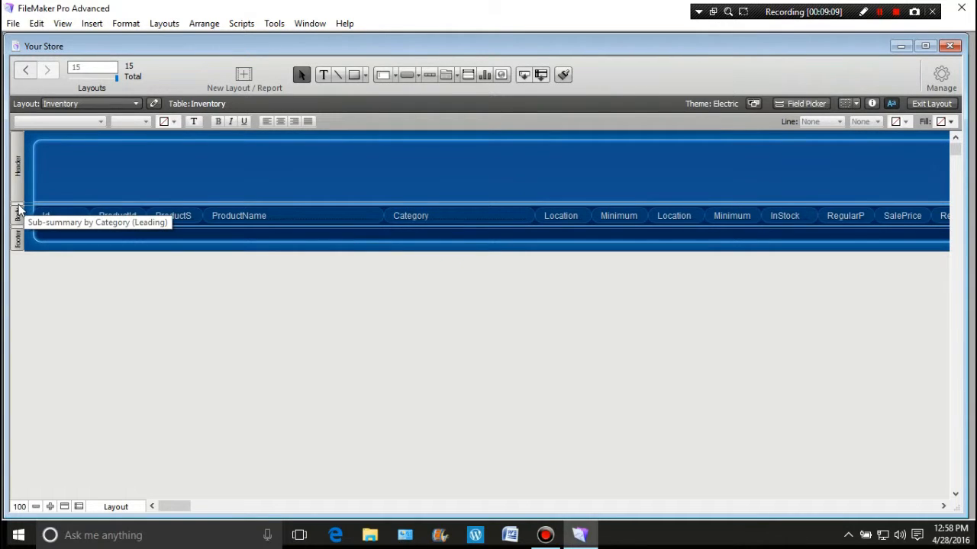
Set the height of the leading Category sub-summary part above the body to 30 pt.
left_click(17, 205)
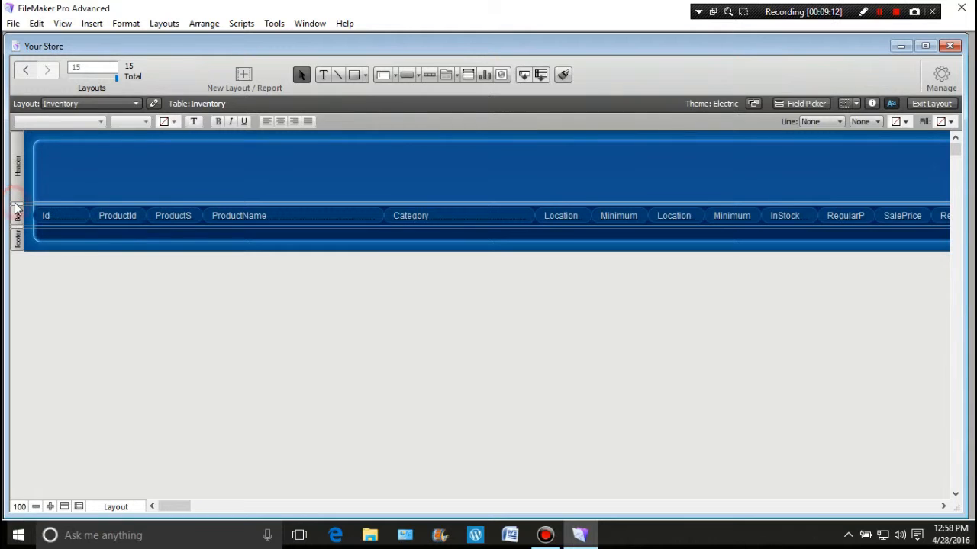
left_click(16, 205)
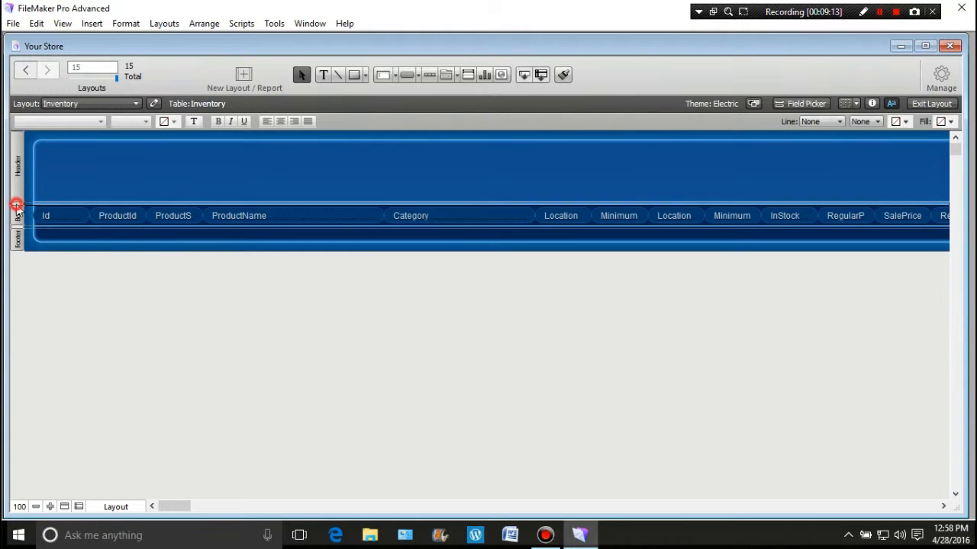
left_click(50, 507)
left_click(50, 506)
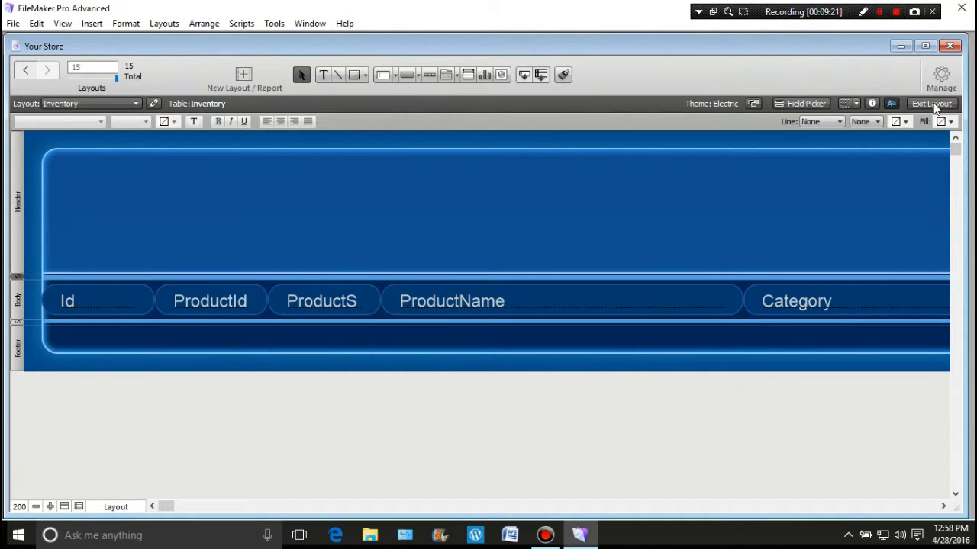
left_click(872, 103)
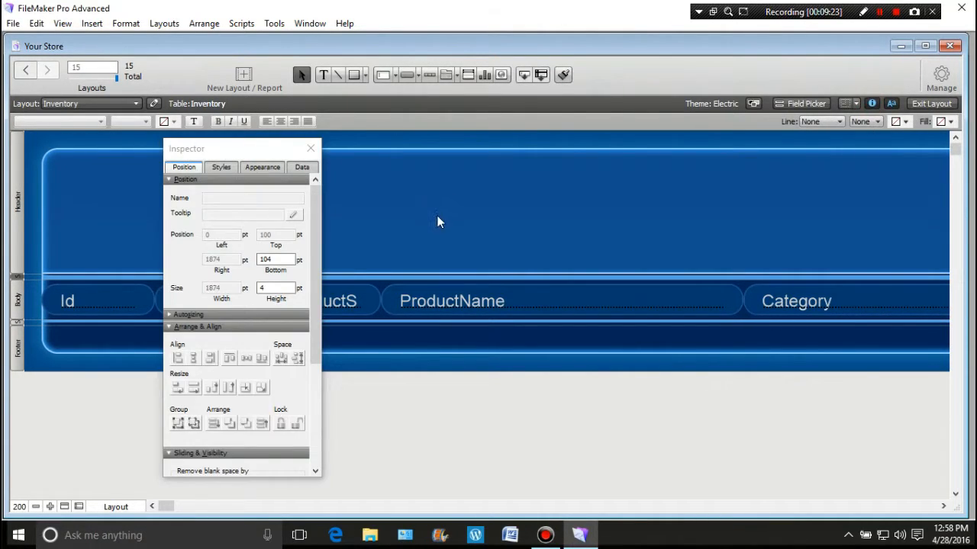
left_click(258, 288)
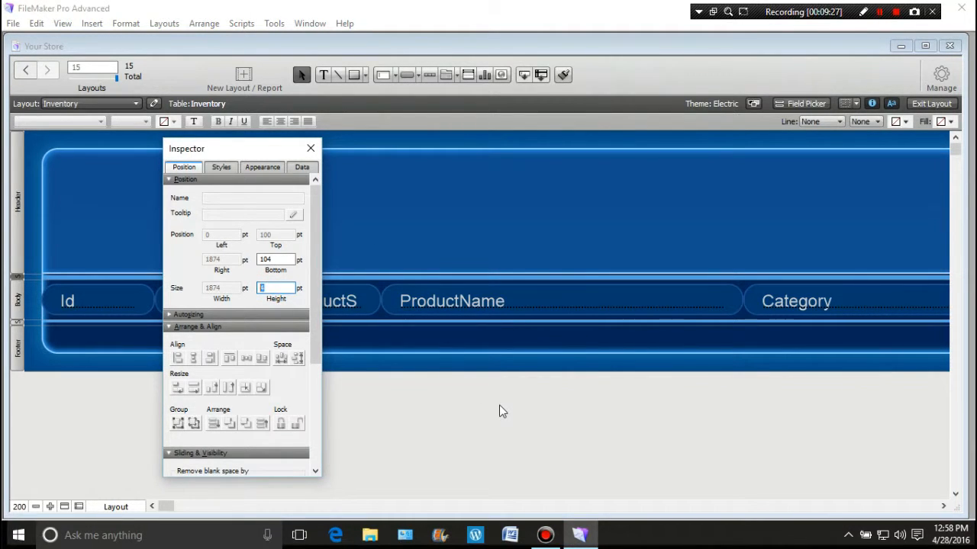
type("30")
left_click(472, 451)
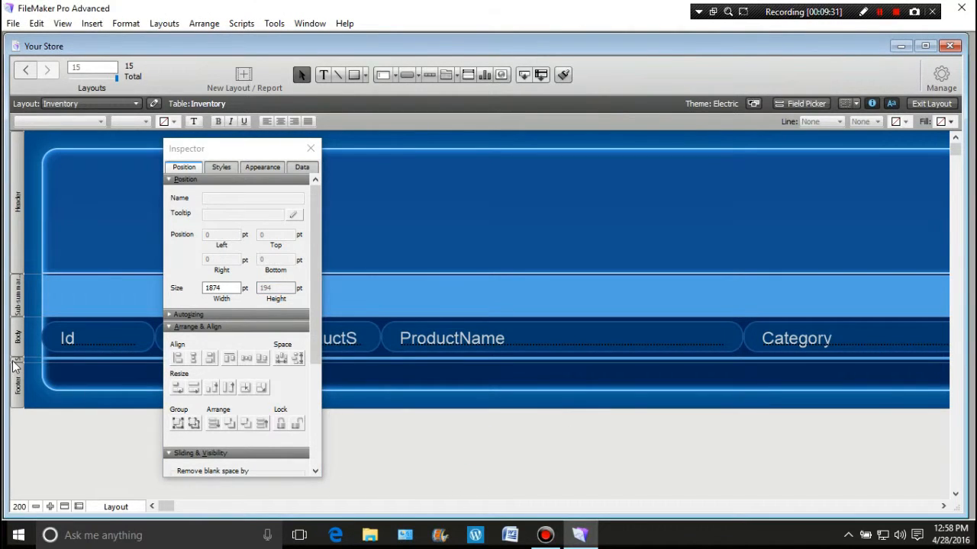
Set the height of the trailing Category sub-summary part to 15 pt and close the Inspector.
left_click(18, 365)
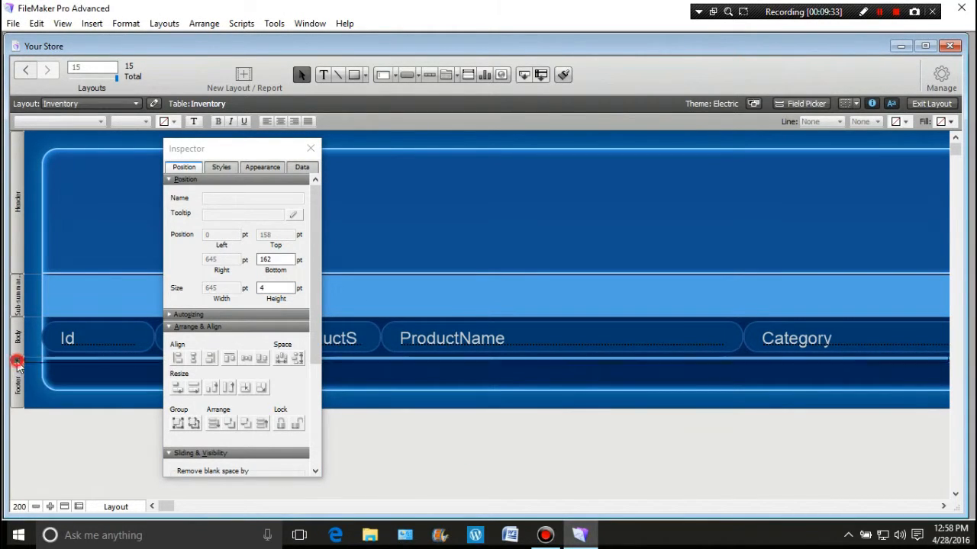
double_click(272, 287)
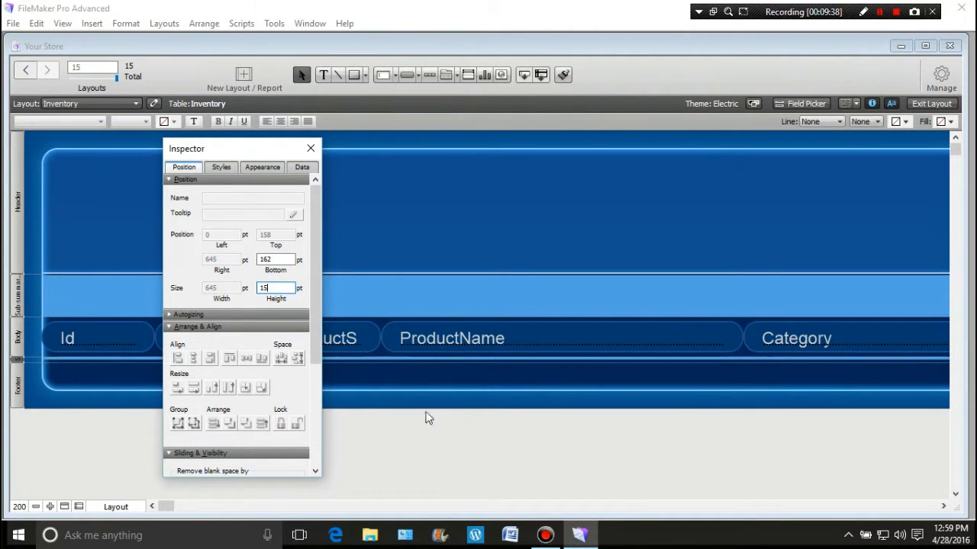
left_click(385, 480)
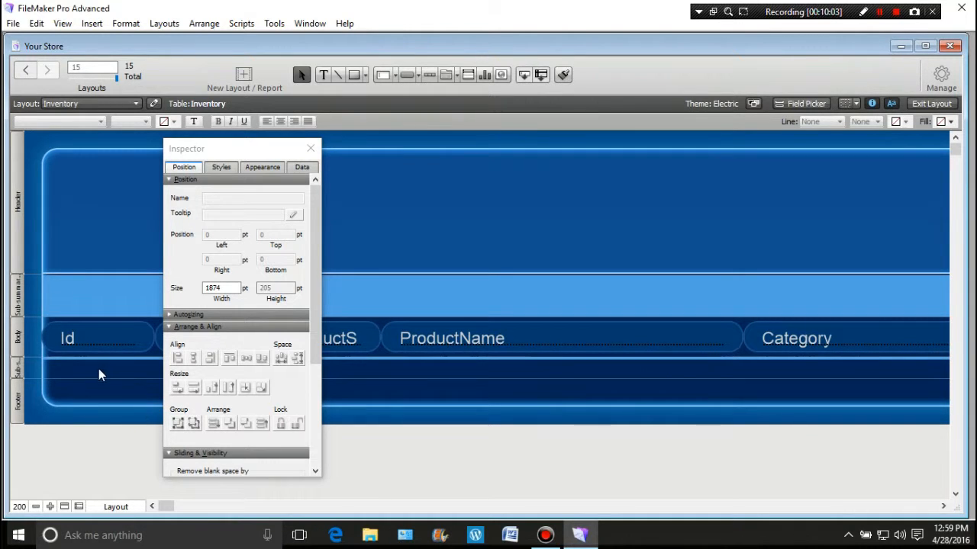
left_click(311, 148)
Narrow the layout so that its right edge ends just past the Reorder_Box field.
left_click(36, 507)
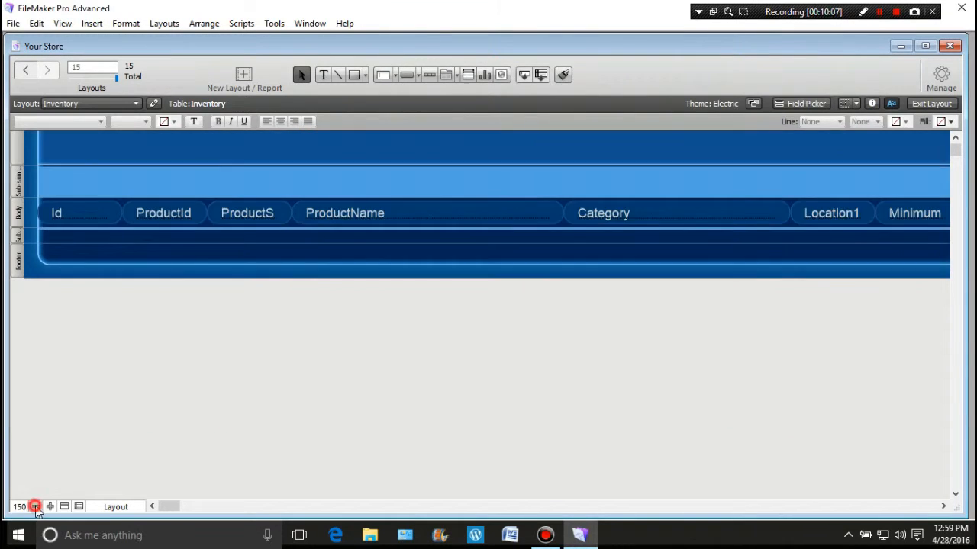
left_click(36, 507)
left_click(36, 507)
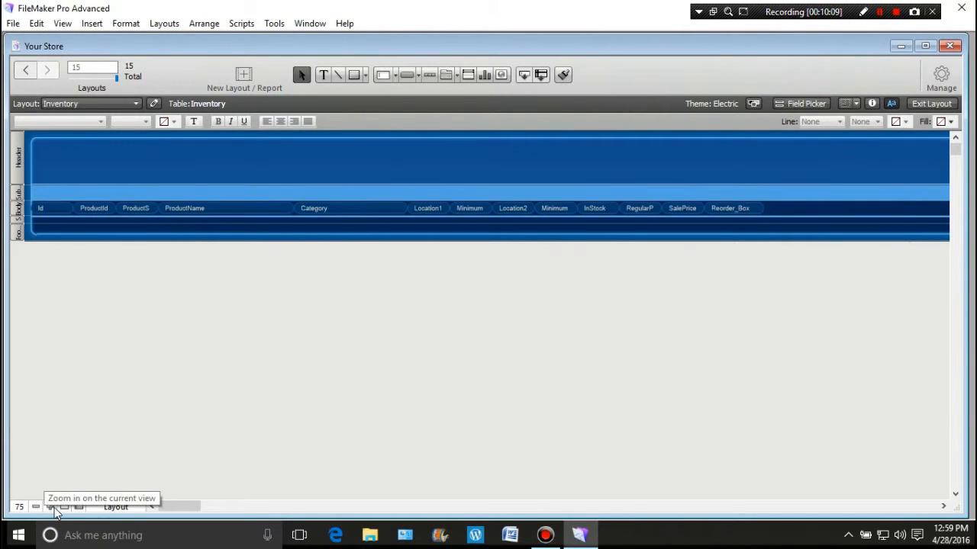
left_click(49, 507)
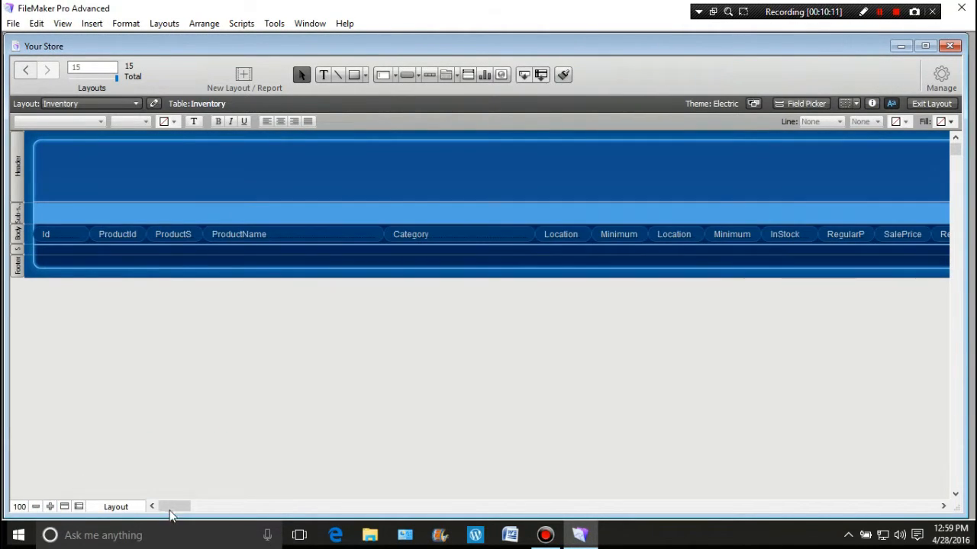
left_click_drag(176, 506, 145, 505)
mouse_move(169, 506)
left_mouse_down()
mouse_move(189, 510)
mouse_move(177, 513)
left_mouse_up()
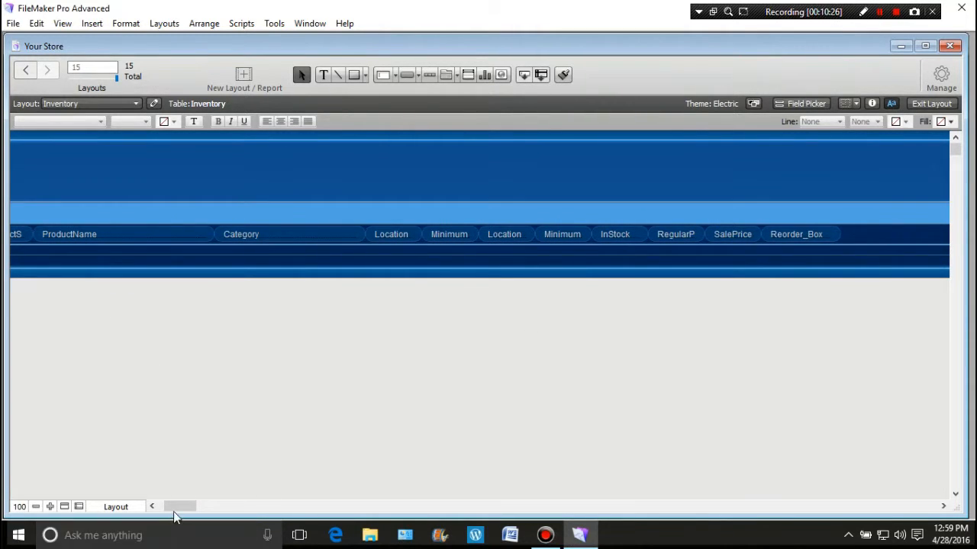
left_click_drag(175, 508, 185, 507)
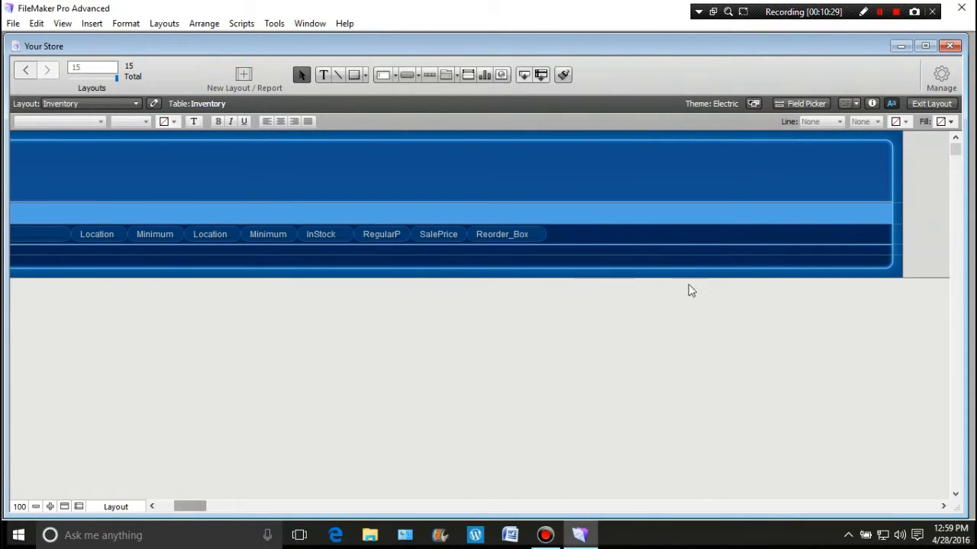
left_click_drag(902, 208, 561, 228)
left_click_drag(184, 509, 158, 508)
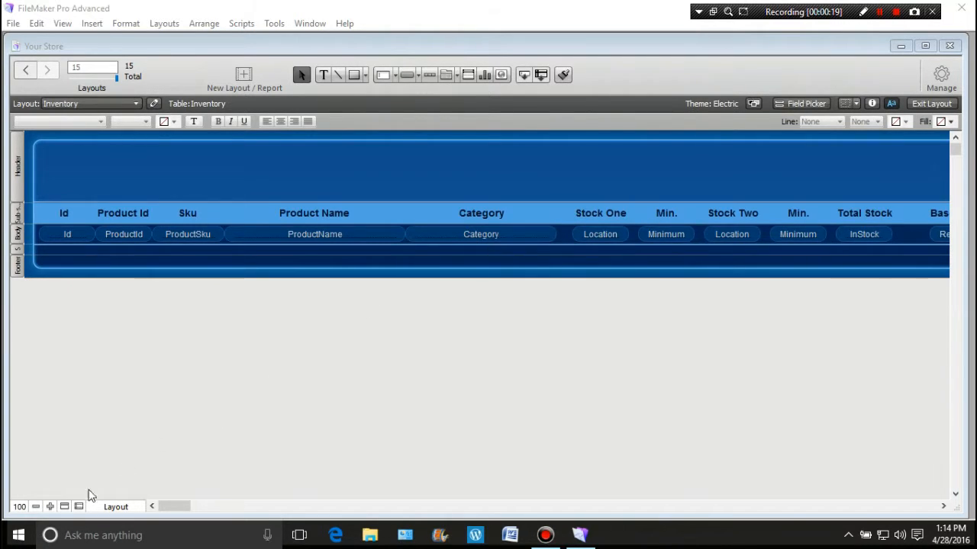
Add the text "Your Store - Location with City Name" to the middle of the header part.
left_click(35, 507)
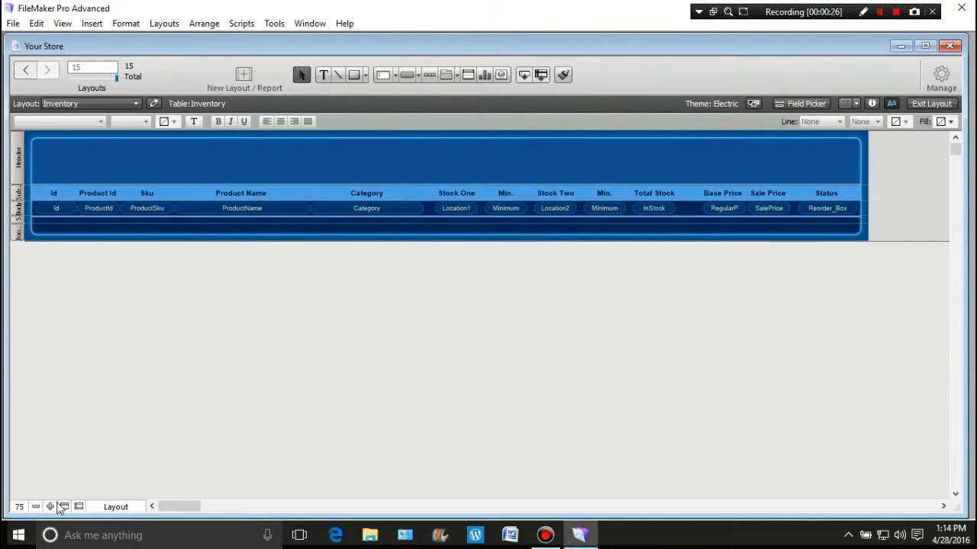
left_click(322, 76)
left_click(375, 162)
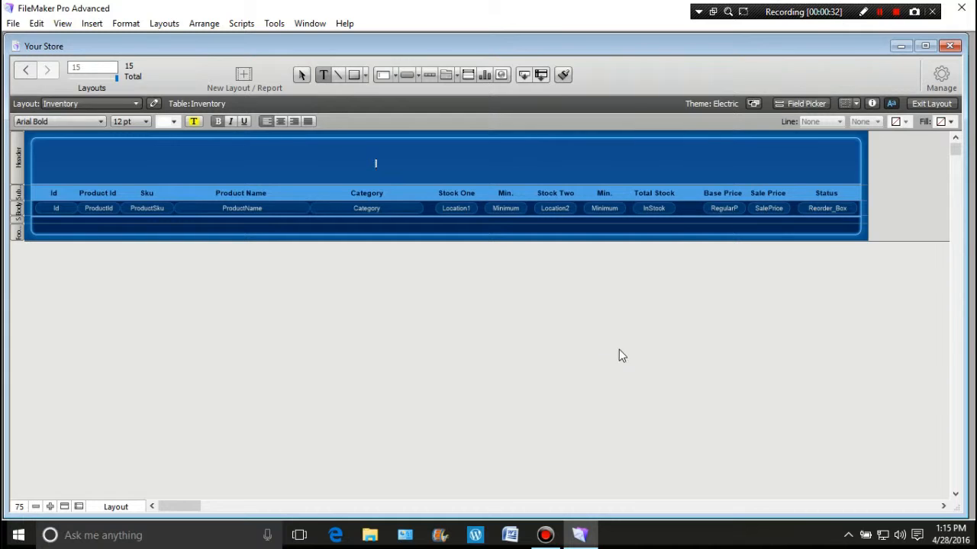
type("Your Store - Location")
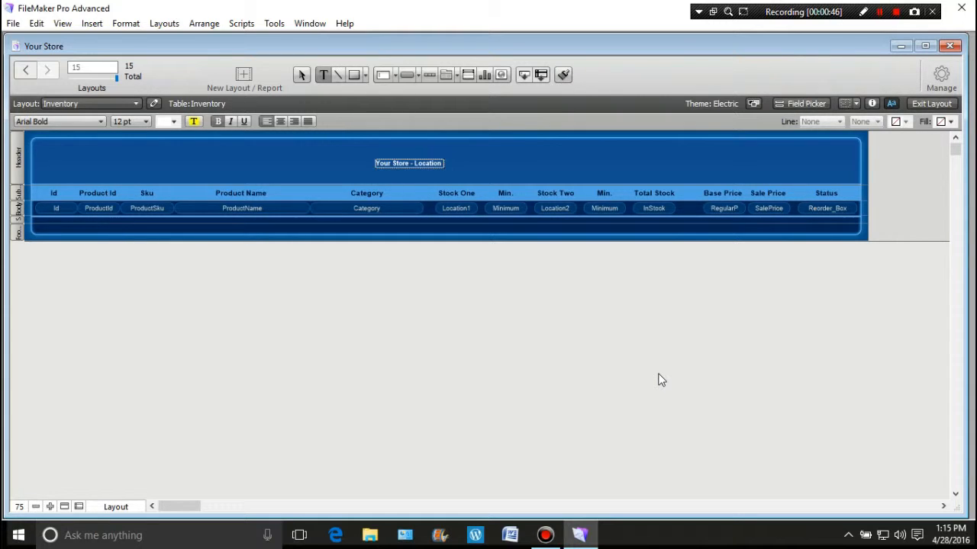
type("with Cir")
type("y Name")
left_click(331, 169)
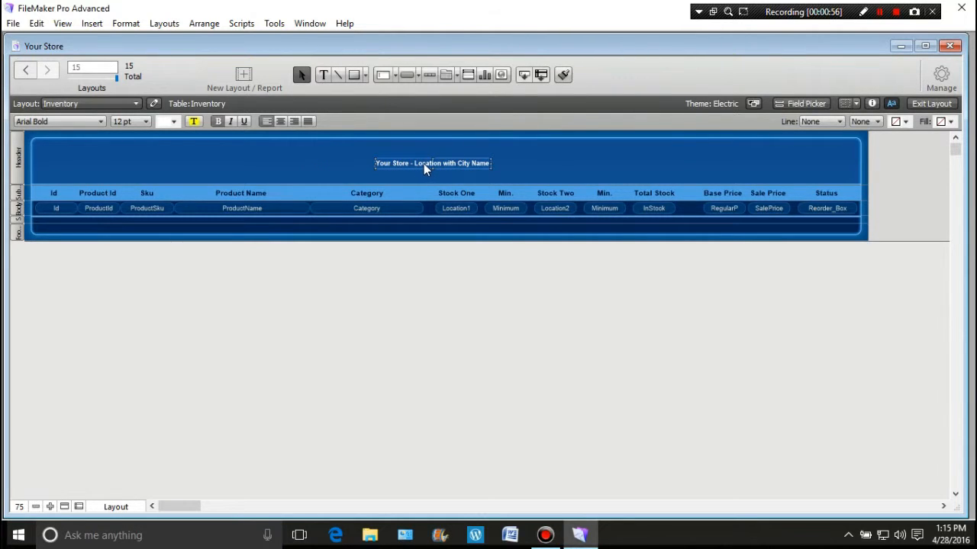
Center the store location text horizontally in the header and move it up close to the header's top border.
mouse_move(425, 164)
left_mouse_down()
mouse_move(461, 157)
mouse_move(413, 158)
mouse_move(438, 160)
left_mouse_up()
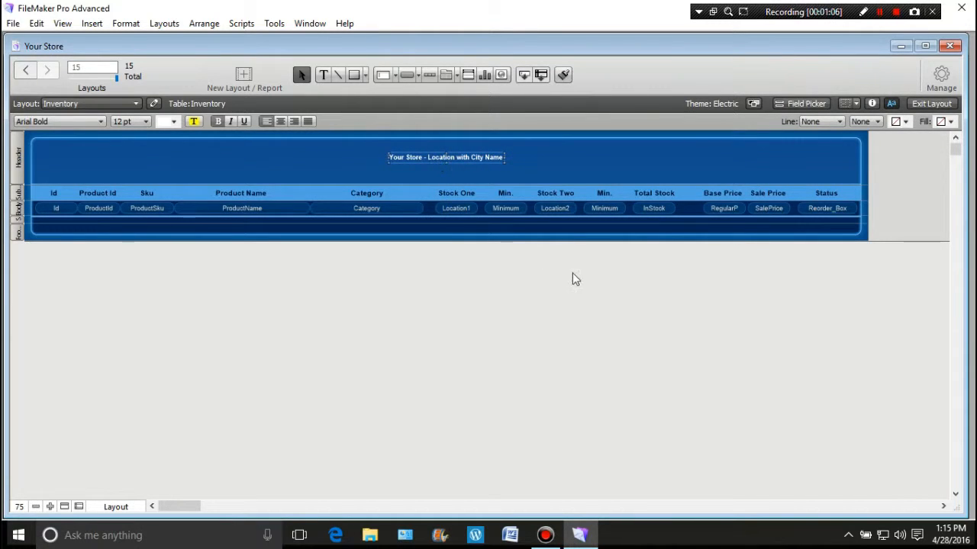
key("Up")
key("Up")
key("Up")
key("Up")
key("Up")
key("Up")
key("Up")
key("Up")
key("Up")
key("Up")
key("Up")
key("Up")
key("Up")
key("Up")
key("Up")
key("Up")
key("Up")
key("Up")
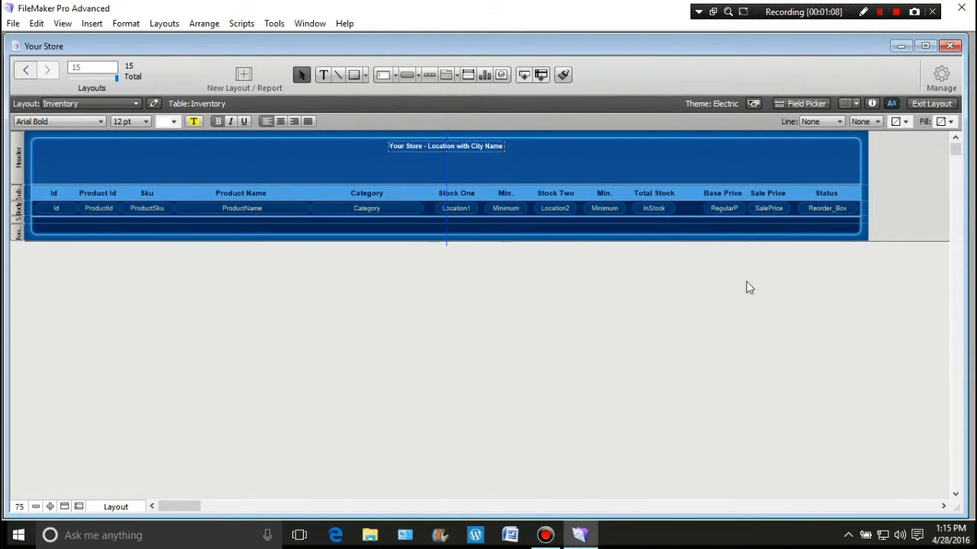
key("Down")
key("Down")
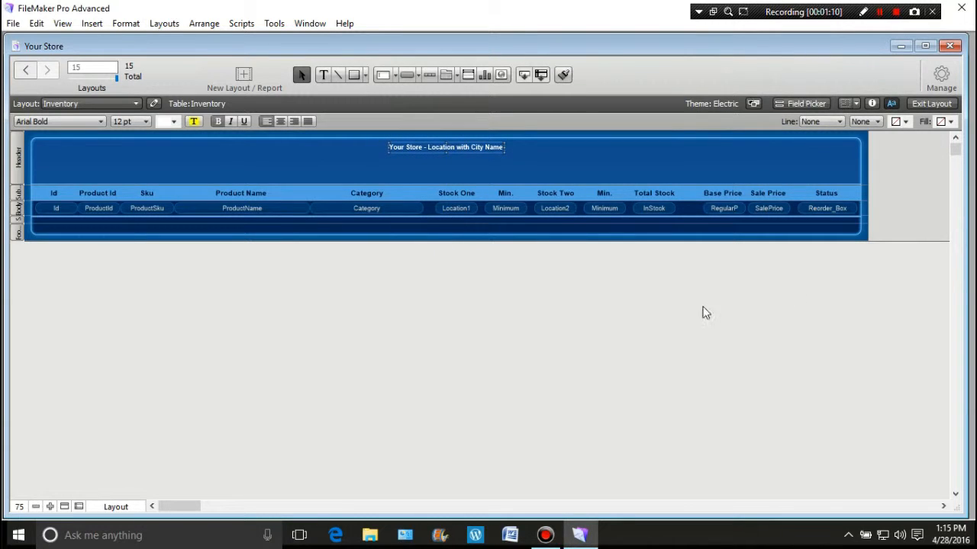
left_click(591, 331)
Add the text "Inventory Management Center" to the header below the store location line.
left_click(322, 75)
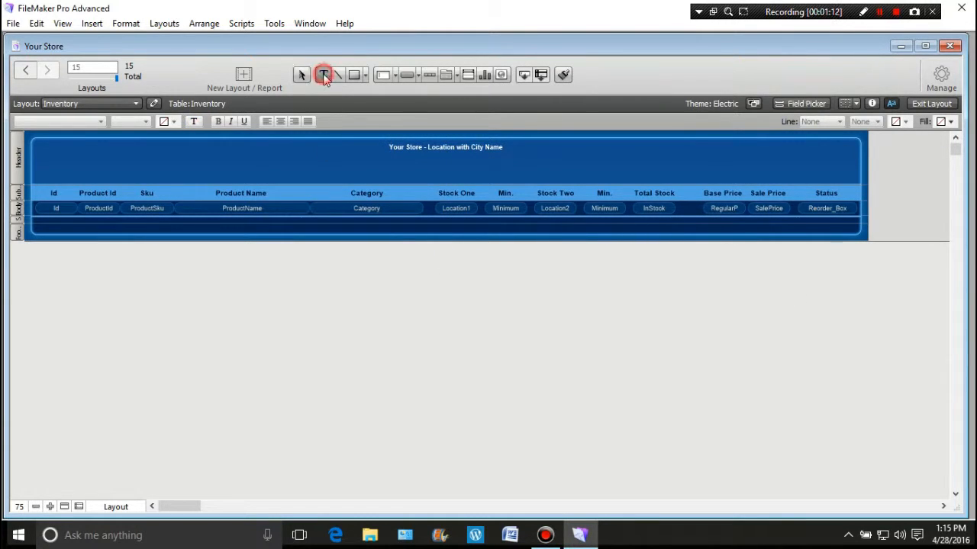
left_click(364, 168)
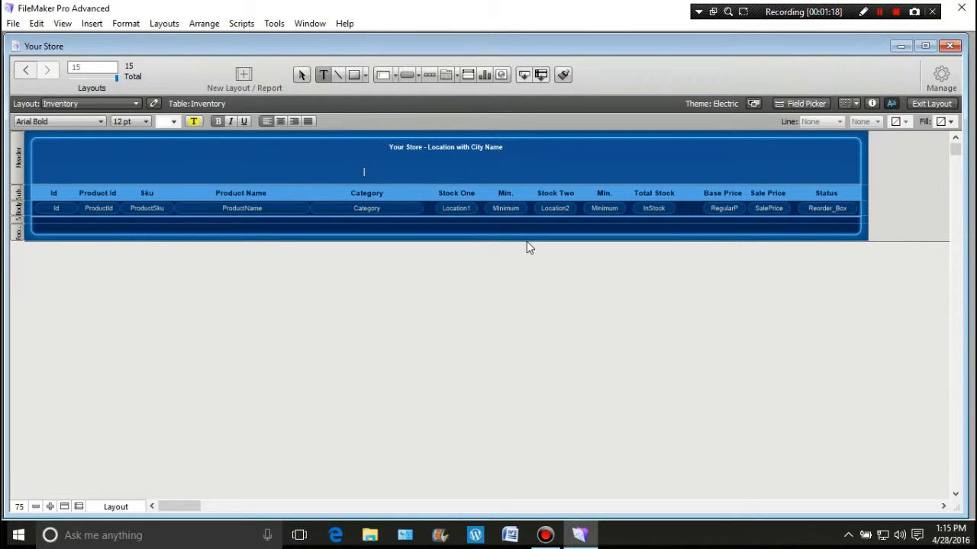
type("Inventory Management")
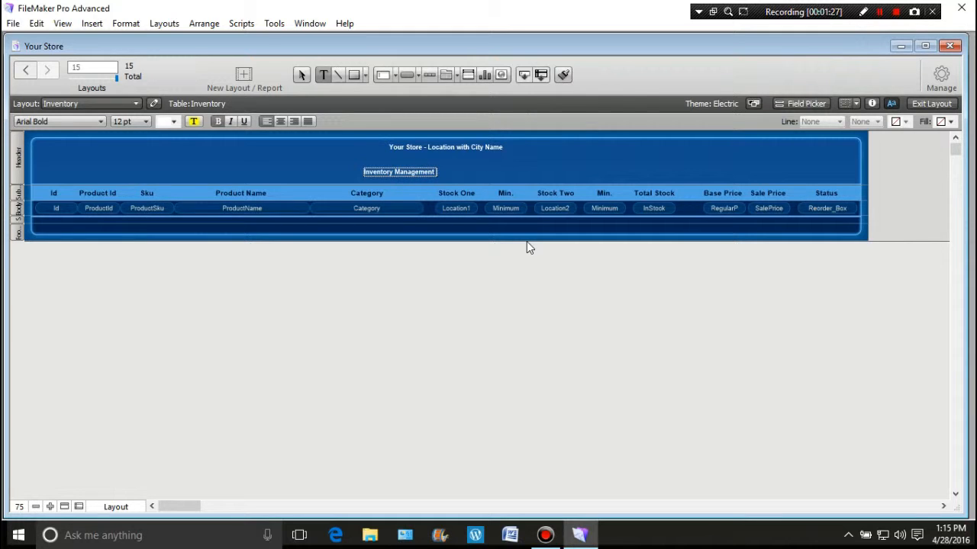
type(" Center")
left_click(371, 318)
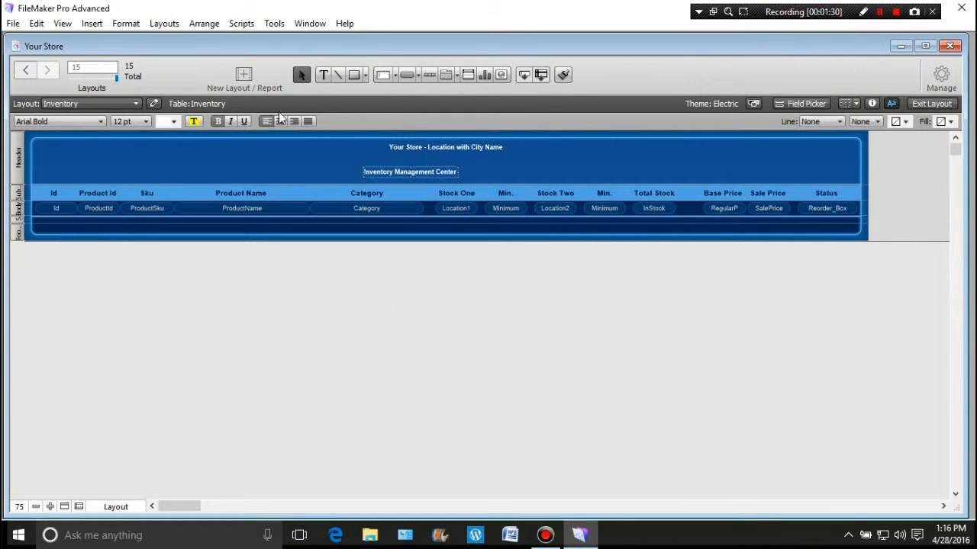
Set the font size of the "Inventory Management Center" header text to 48 pt.
left_click(142, 121)
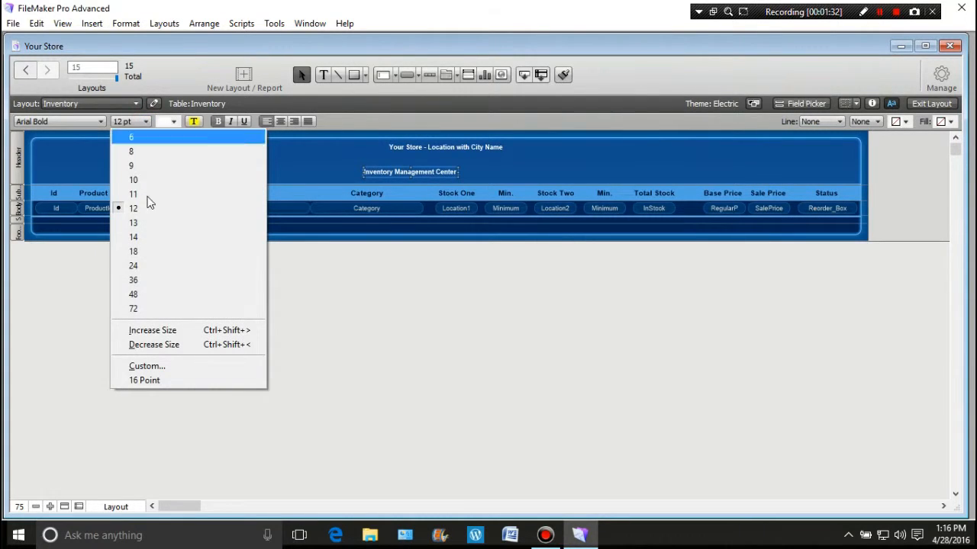
left_click(144, 280)
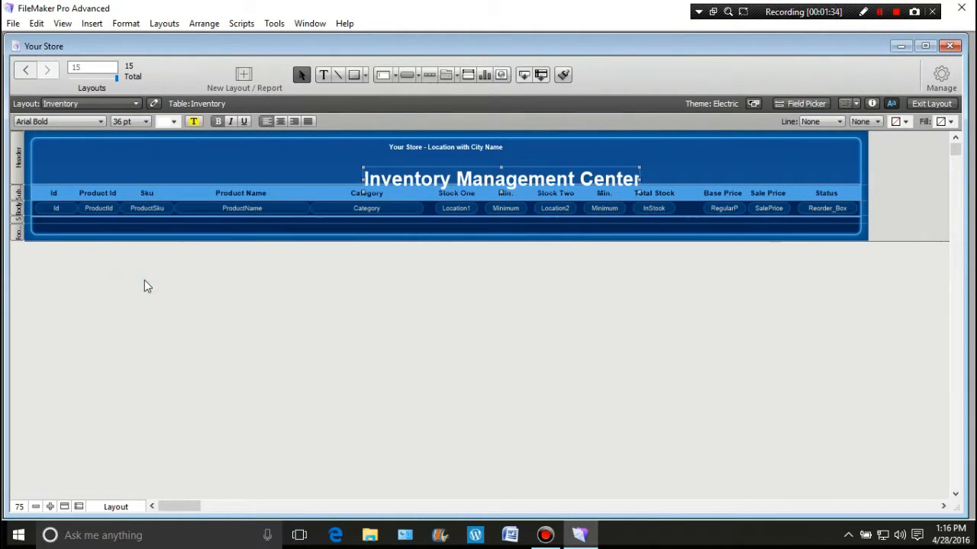
left_click(145, 121)
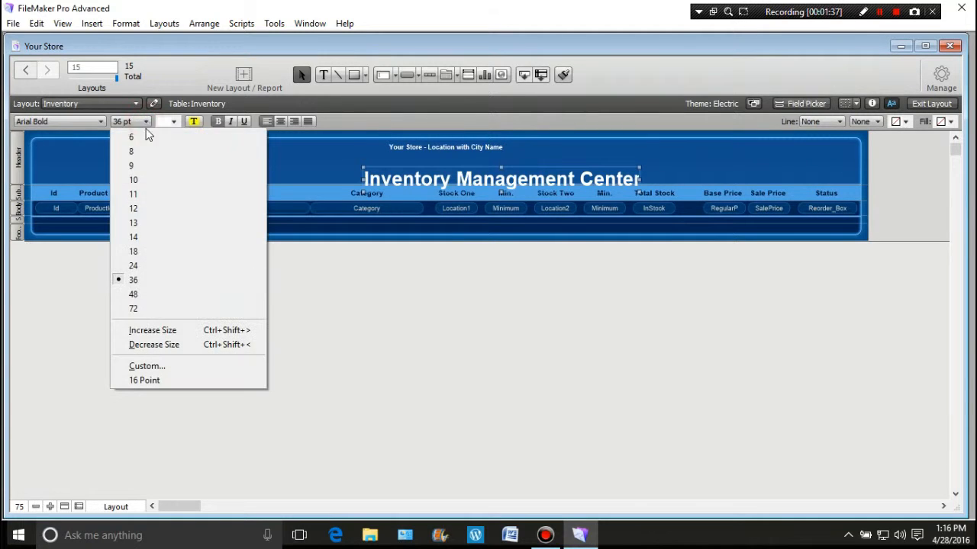
left_click(144, 295)
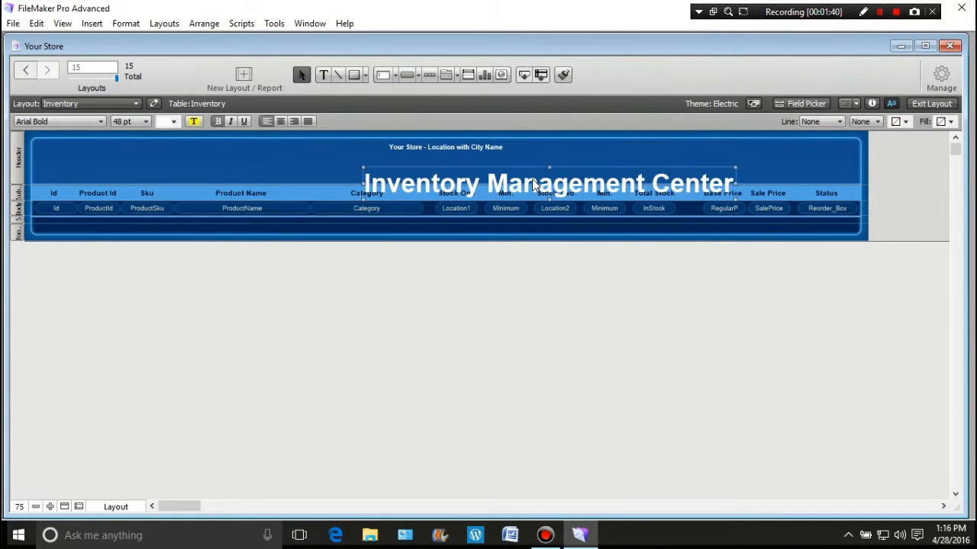
Center the "Inventory Management Center" title in the header directly below the store location line.
left_click_drag(533, 184, 432, 166)
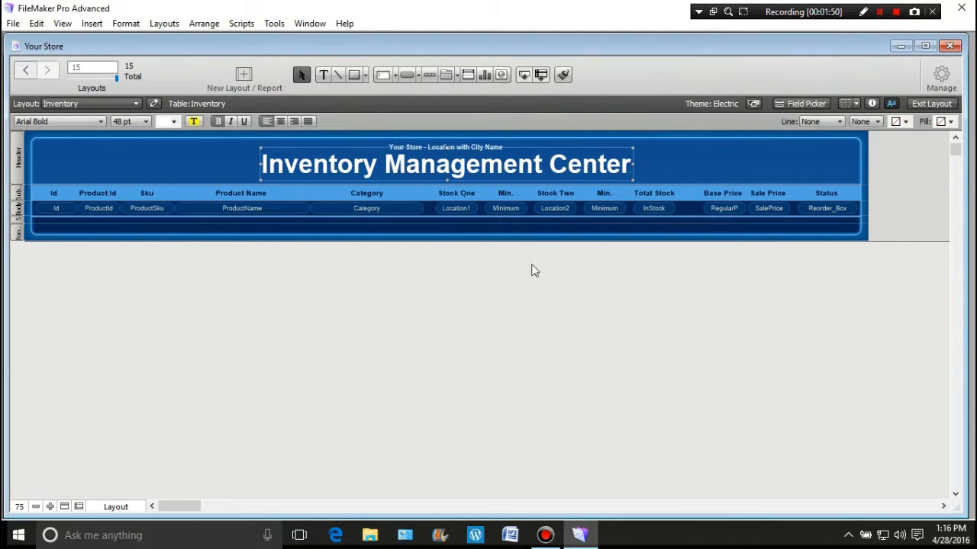
key("Left")
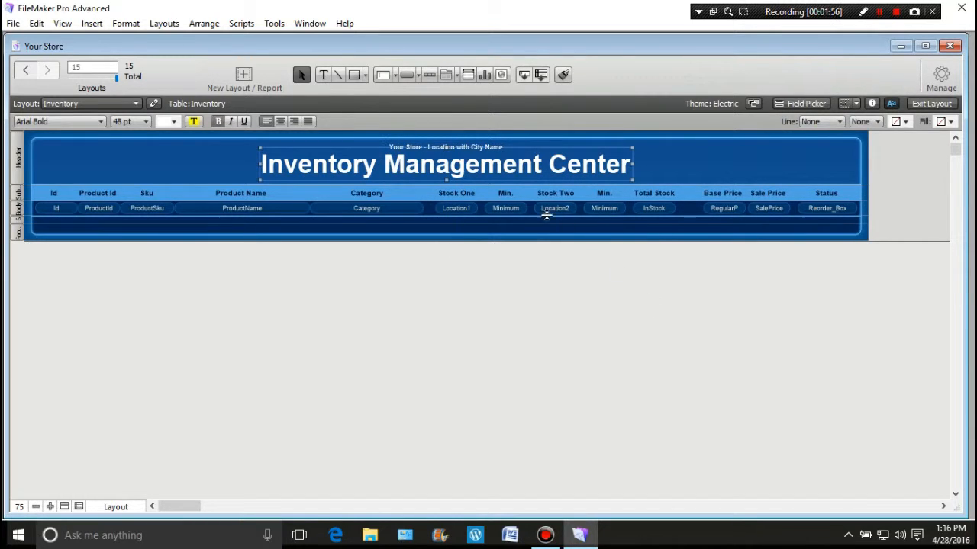
left_click(407, 284)
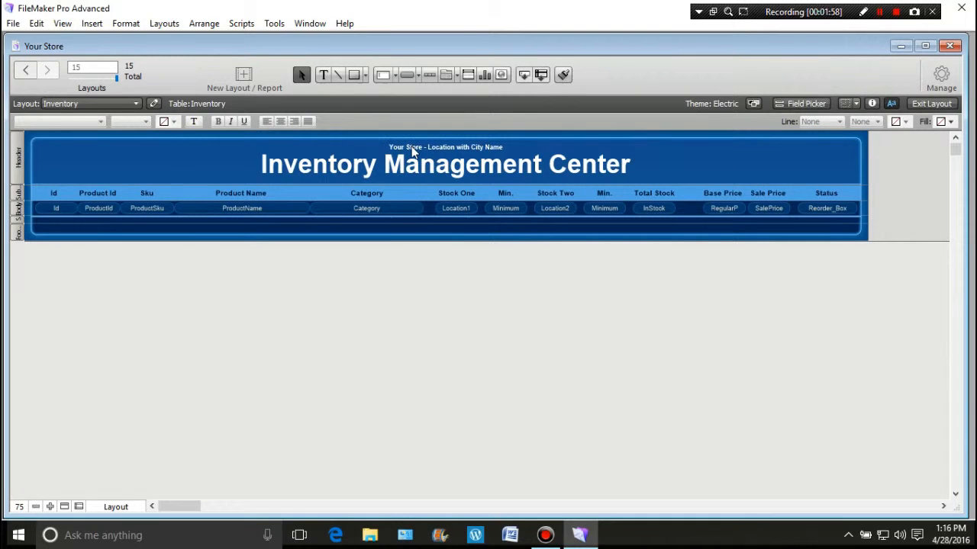
left_click(412, 148)
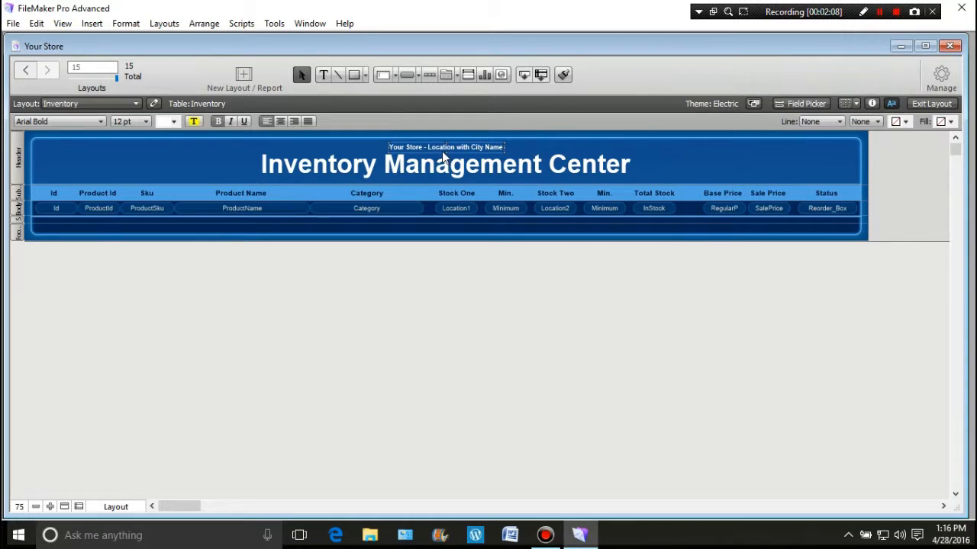
left_click(671, 163)
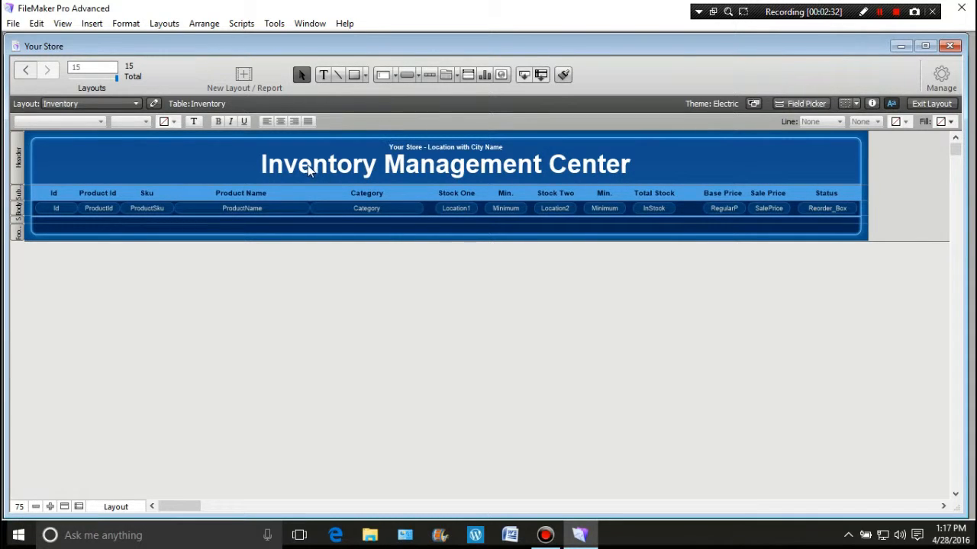
Add a button labelled "Back Office", about 136 pt wide and 27 pt high, to the header above the Id and Product Id columns.
left_click(407, 74)
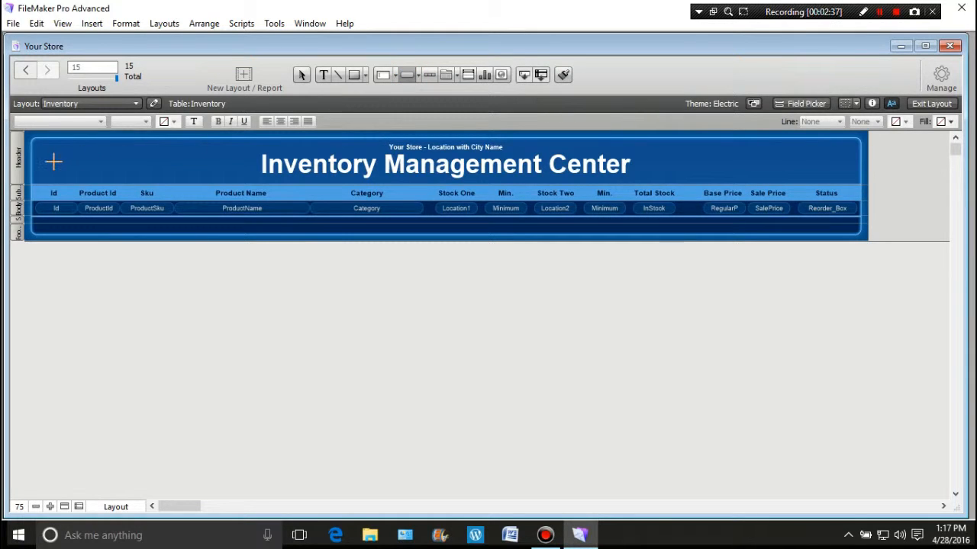
left_click_drag(52, 161, 125, 173)
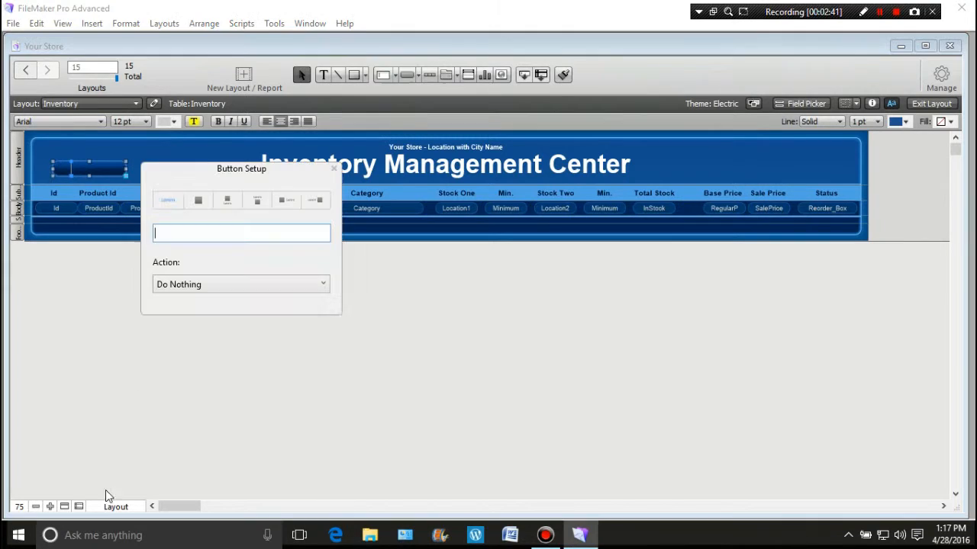
left_click(50, 506)
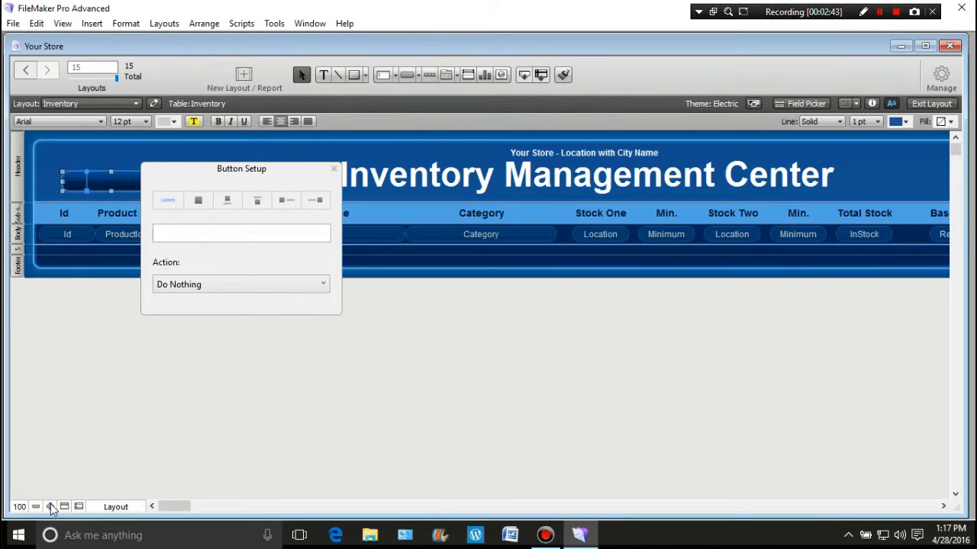
left_click(178, 233)
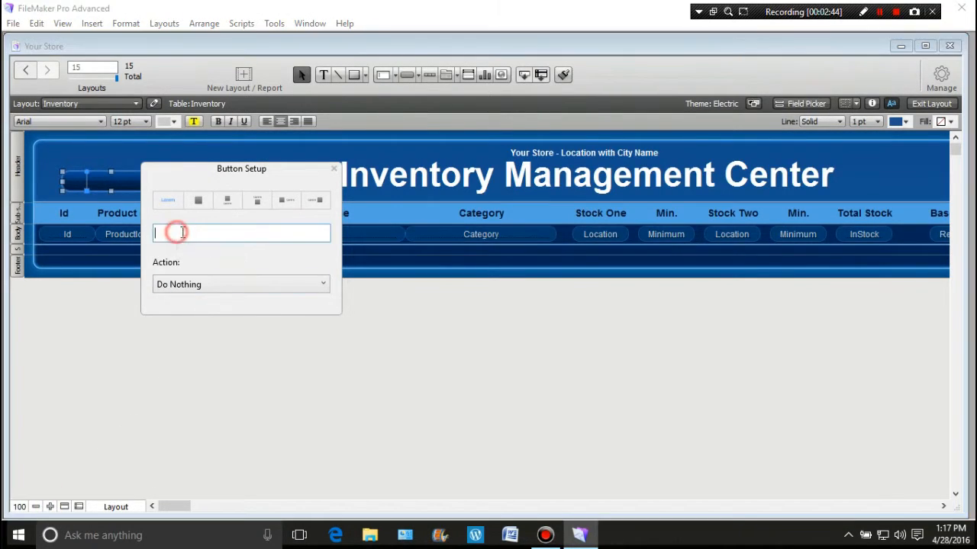
type("Back Office")
left_click(313, 378)
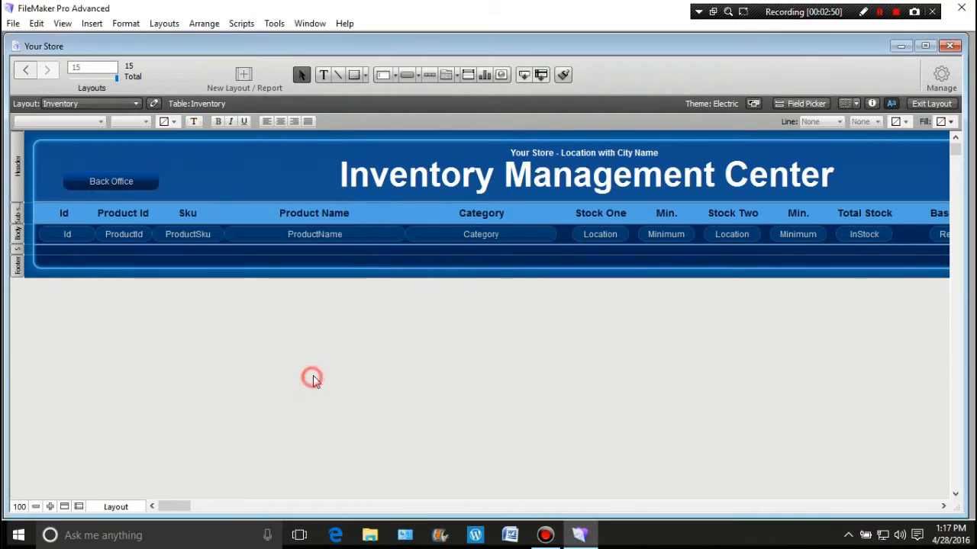
Set the Back Office button's text size to 18 pt.
left_click(115, 185)
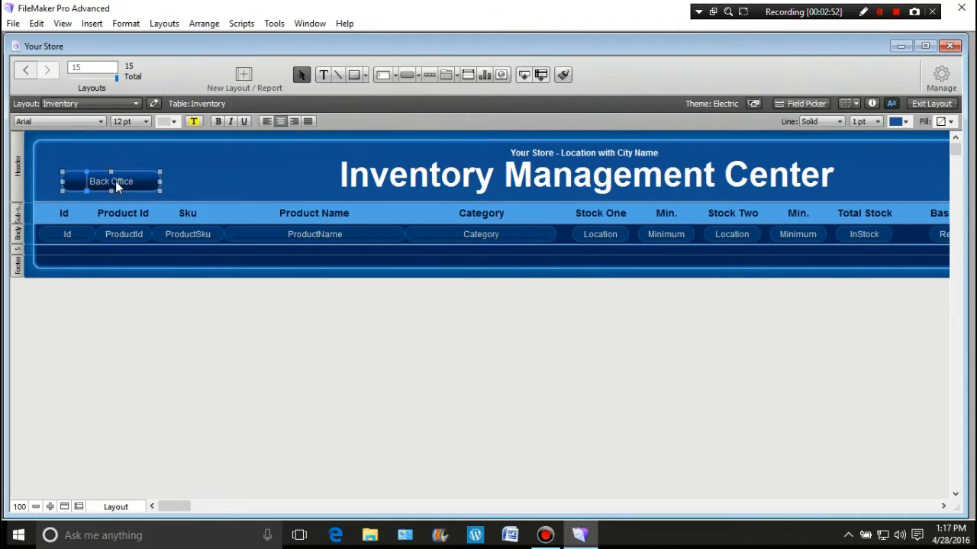
left_click(145, 122)
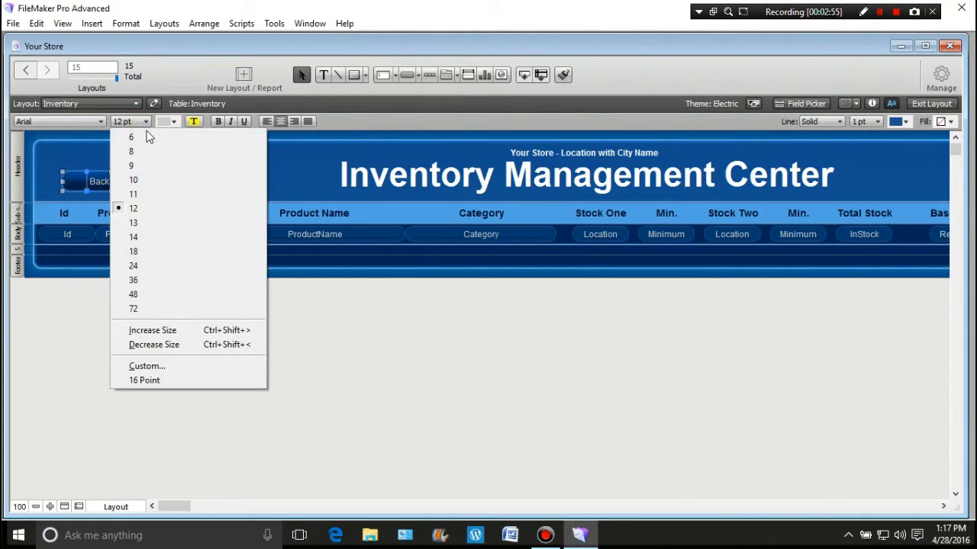
left_click(136, 252)
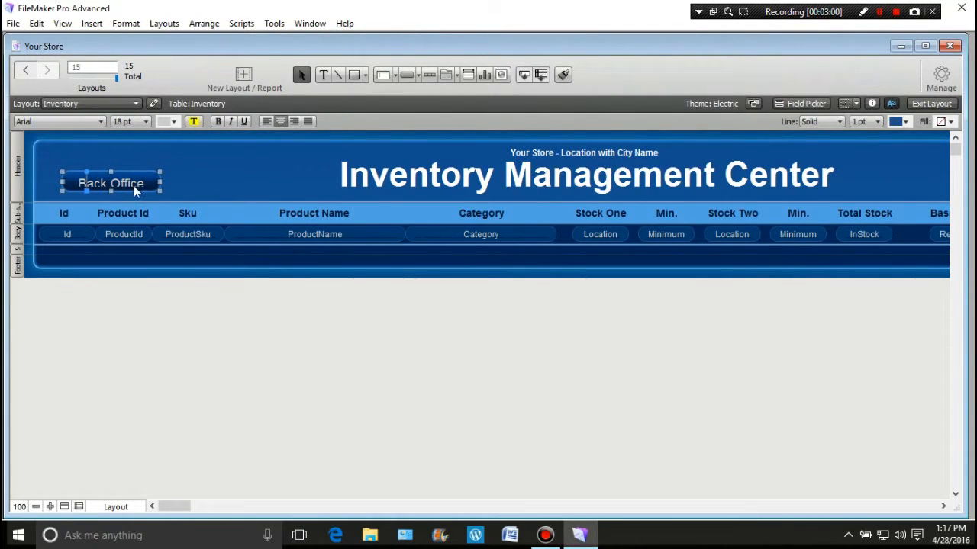
Reduce the Back Office button's top padding to 1 so that its label sits vertically centered.
left_click(871, 103)
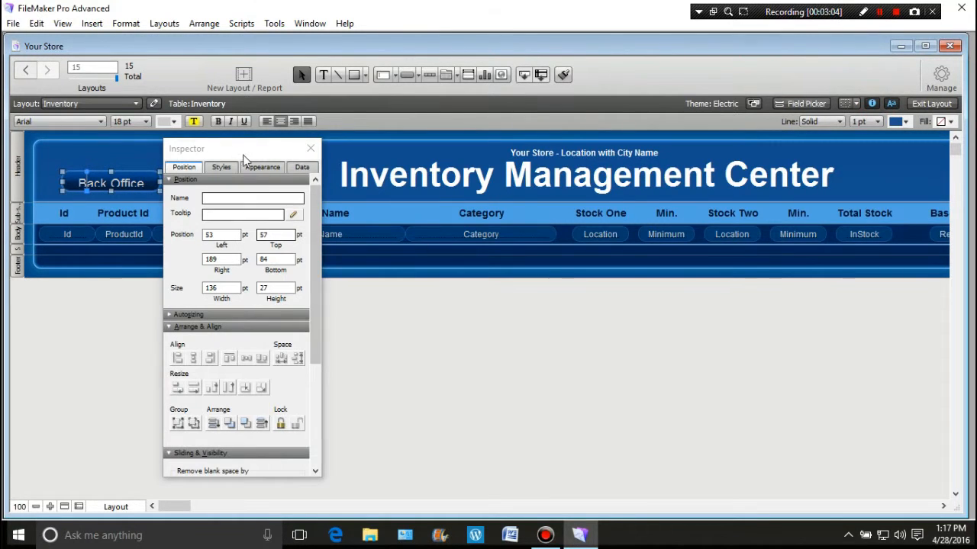
left_click_drag(271, 149, 671, 147)
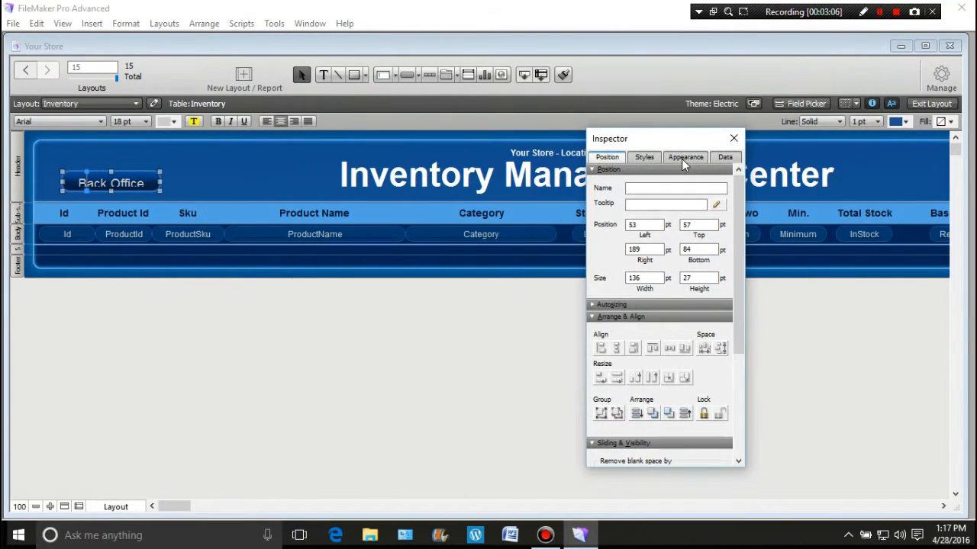
left_click(685, 157)
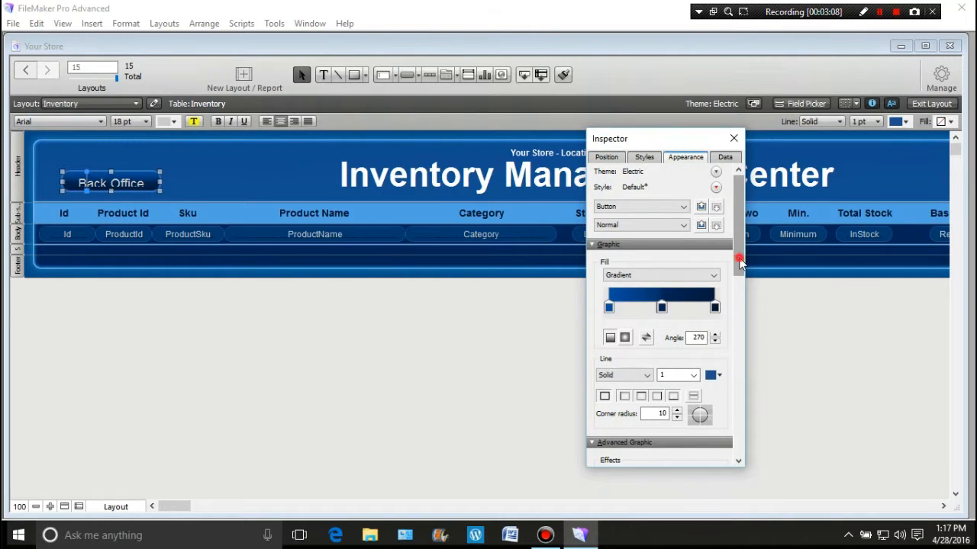
left_click_drag(737, 259, 738, 338)
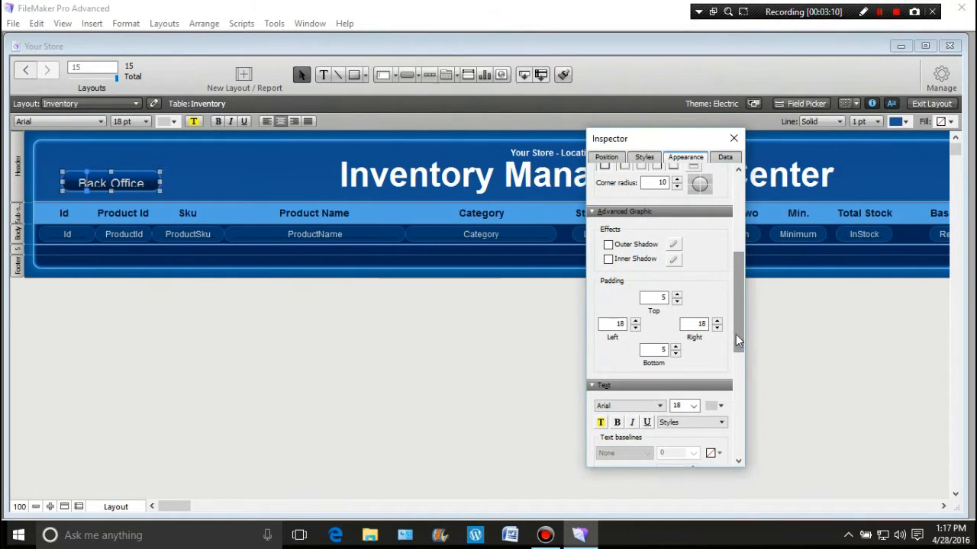
left_click(677, 301)
left_click(677, 300)
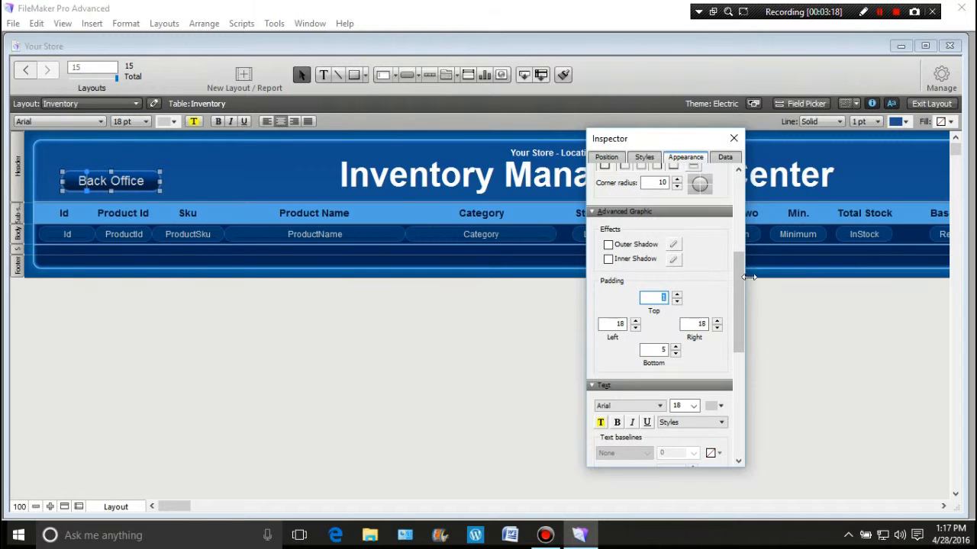
Change the last color stop of the Back Office button's gradient fill to light blue.
left_click_drag(738, 294, 737, 220)
left_click(715, 292)
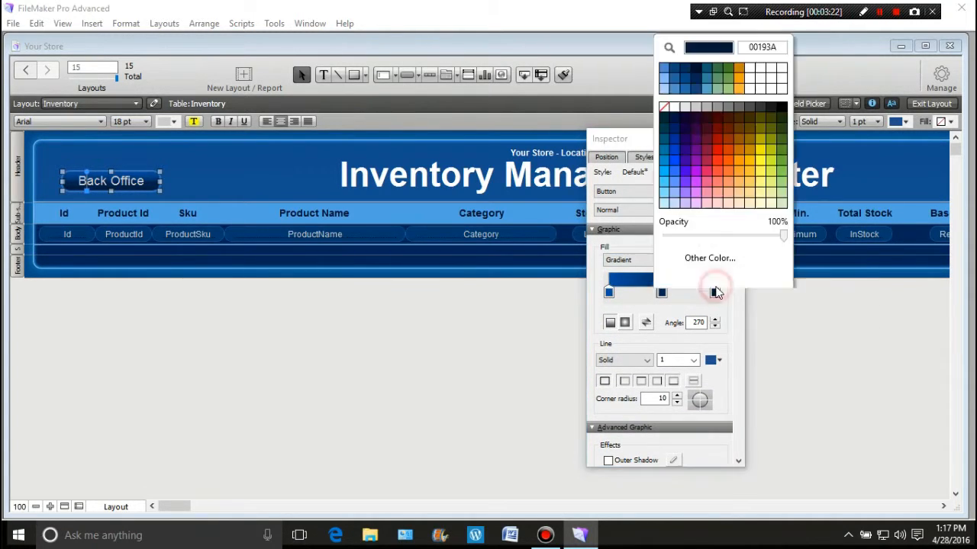
left_click(662, 181)
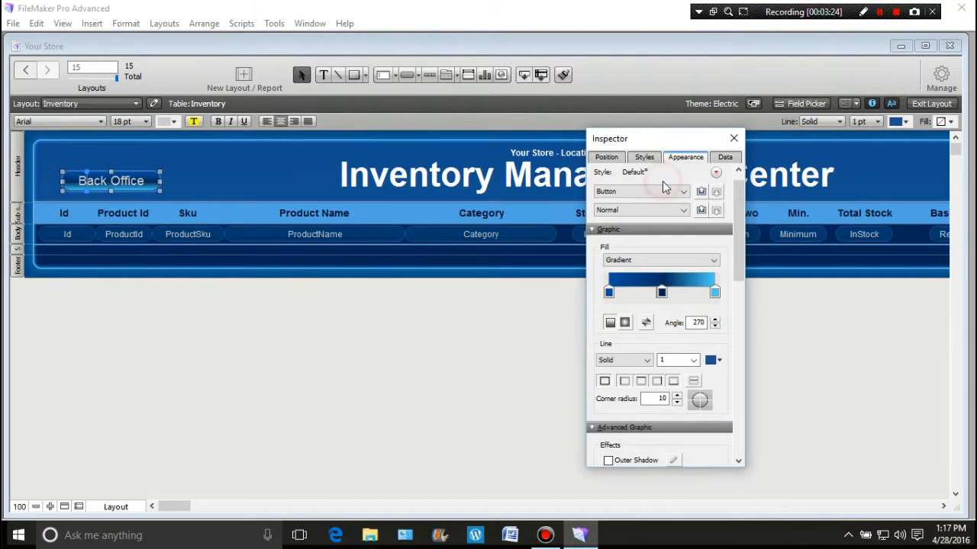
Change the Back Office button's line color to purple.
left_click(733, 139)
left_click(907, 122)
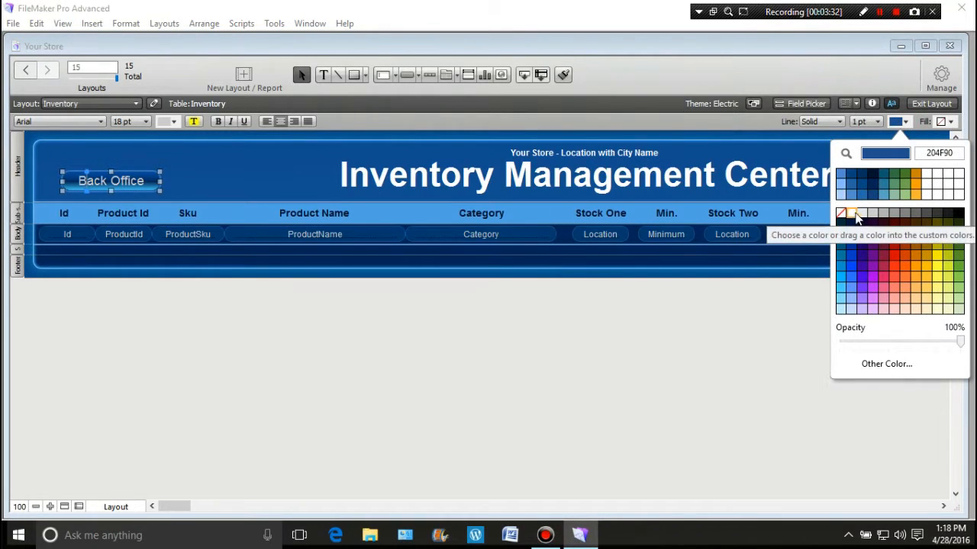
left_click(874, 278)
left_click(377, 356)
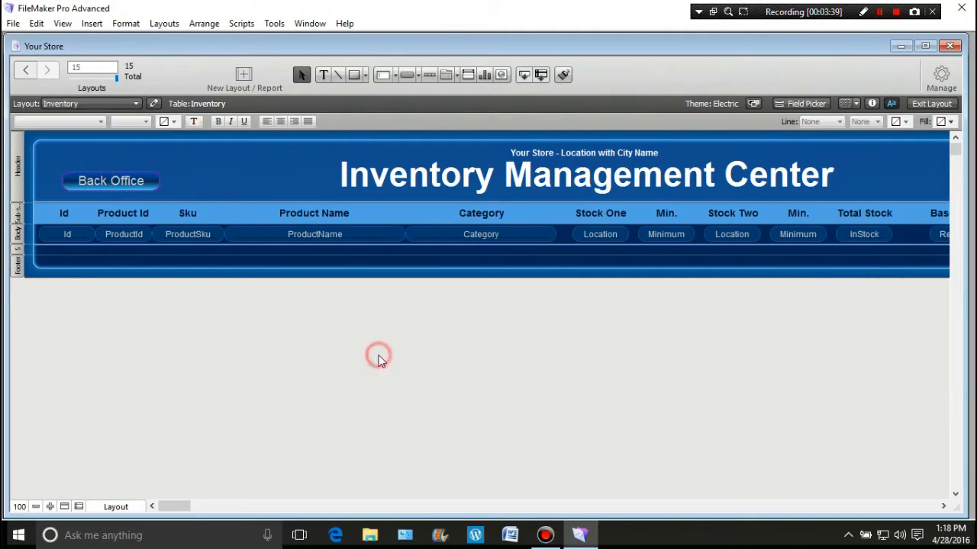
Move the Back Office button slightly left and down, closer to the header's left border.
left_click(122, 184)
left_click_drag(126, 184, 111, 182)
left_click(148, 325)
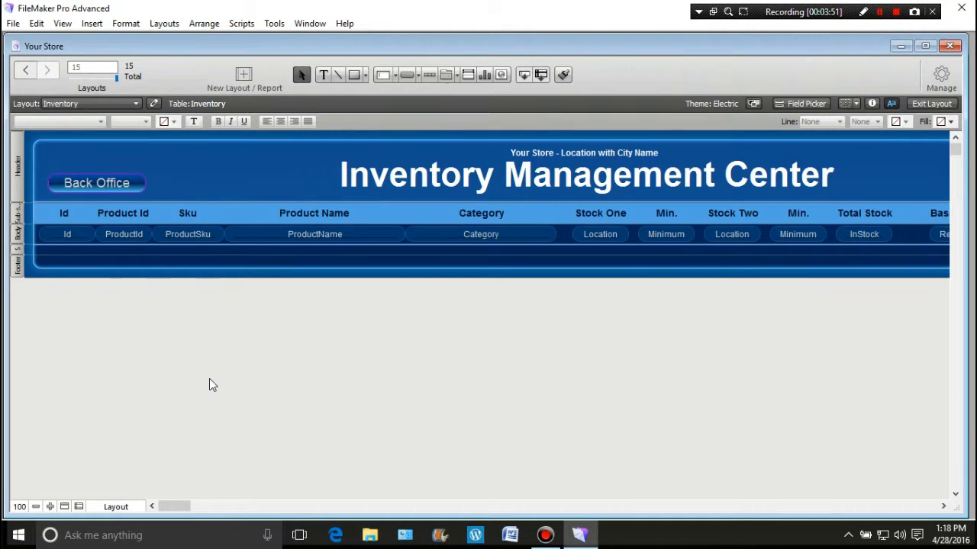
Make the ProductId field's text yellow and underlined so that it looks like a link.
left_click(127, 235)
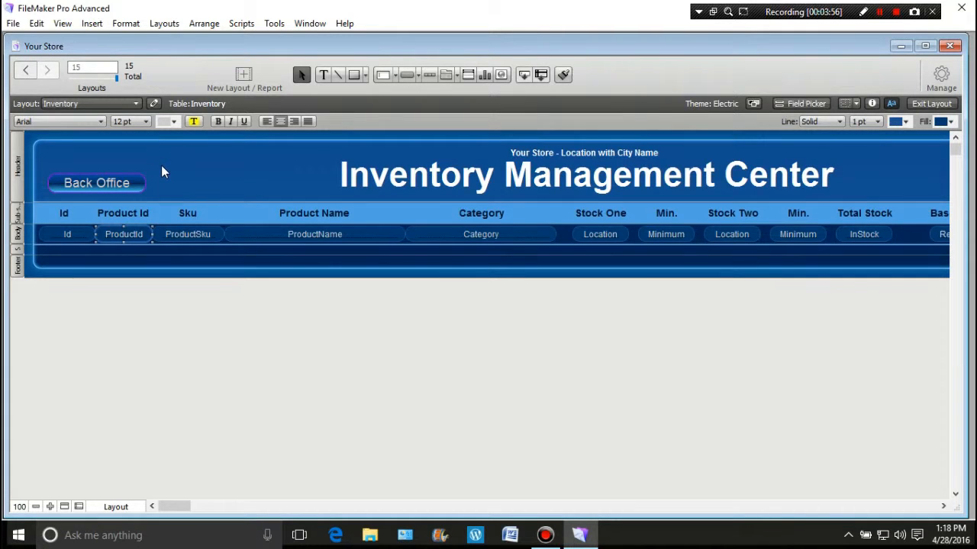
left_click(174, 121)
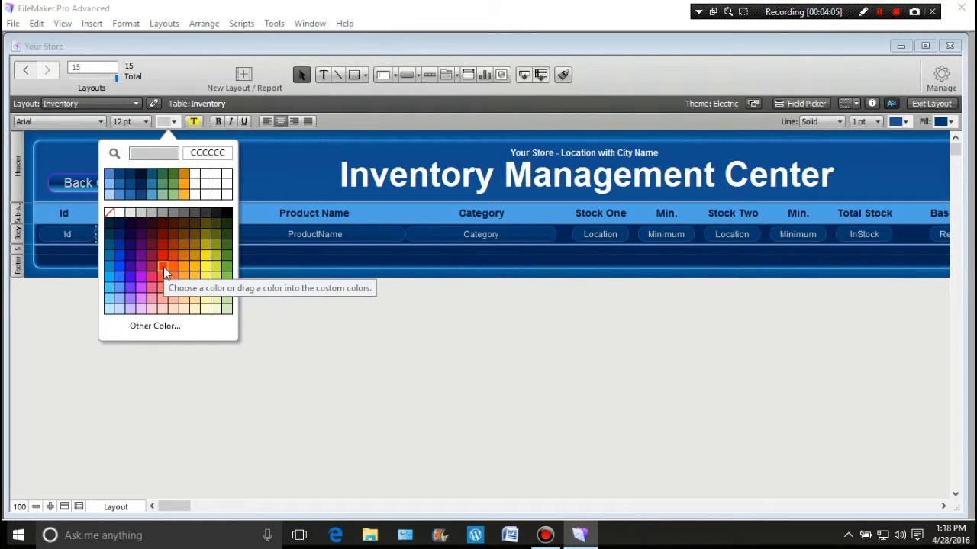
left_click(208, 273)
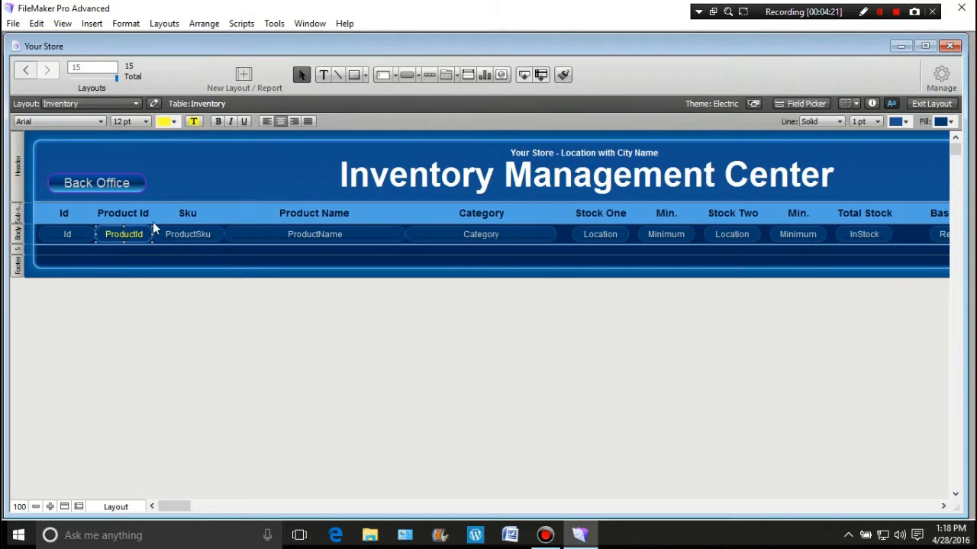
left_click(244, 123)
left_click(174, 330)
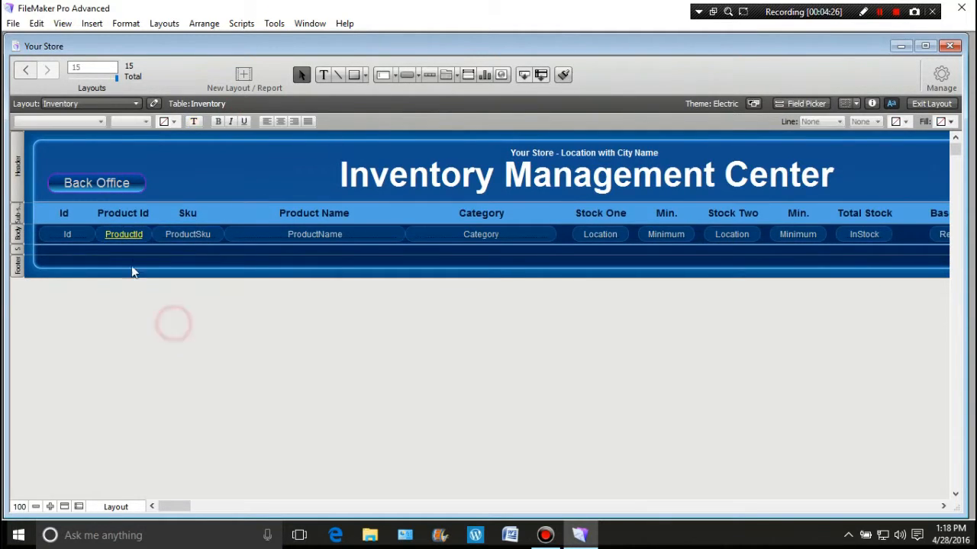
double_click(120, 236)
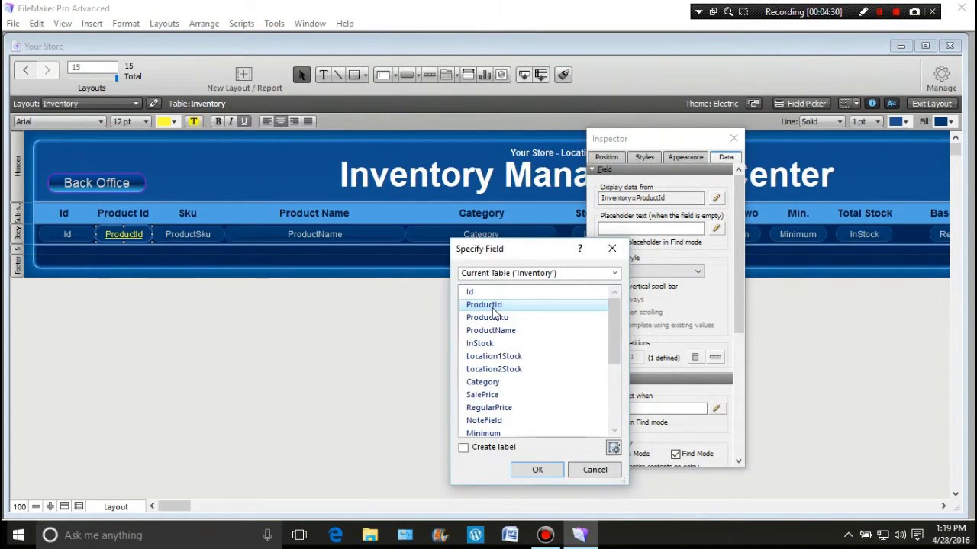
left_click(613, 251)
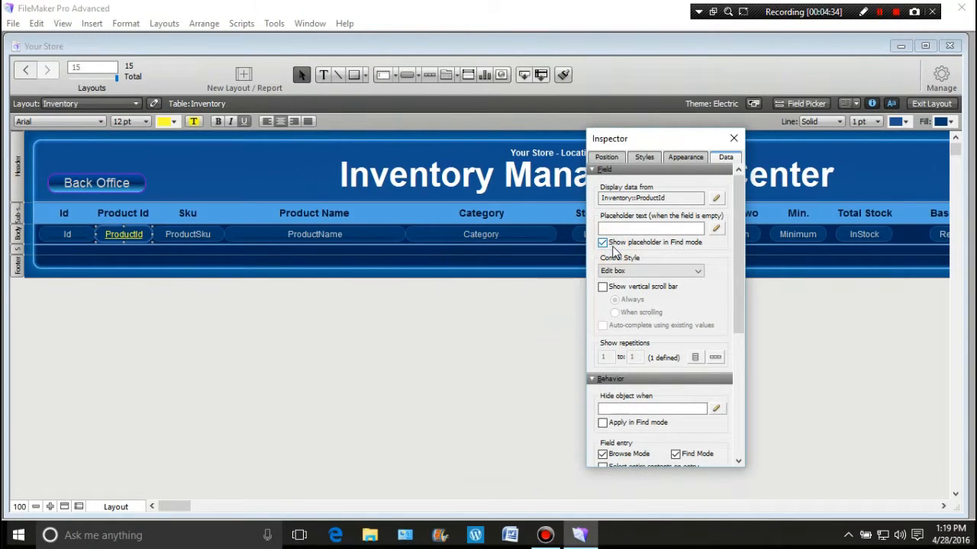
left_click_drag(740, 271, 734, 415)
left_click(733, 138)
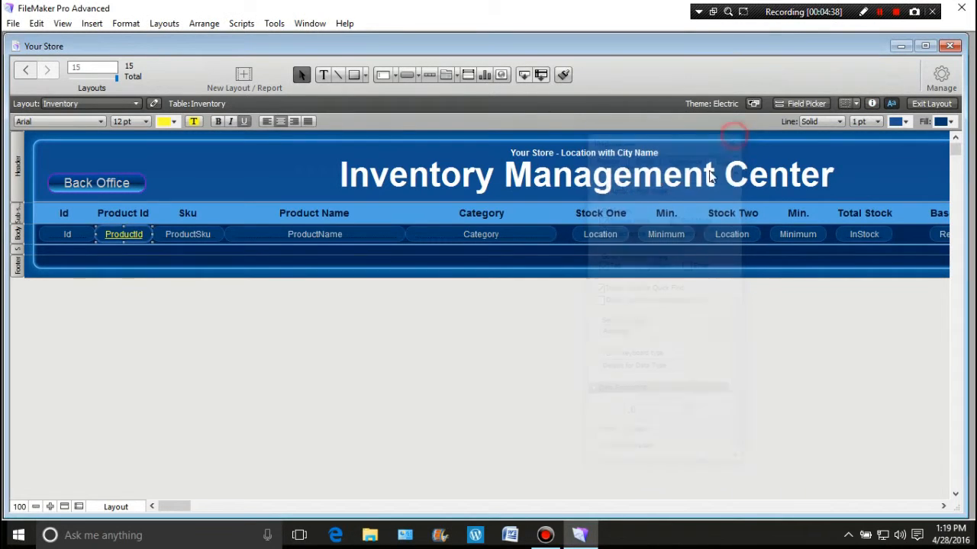
Make the ProductId field a button with a single-step Go to Layout action.
right_click(124, 235)
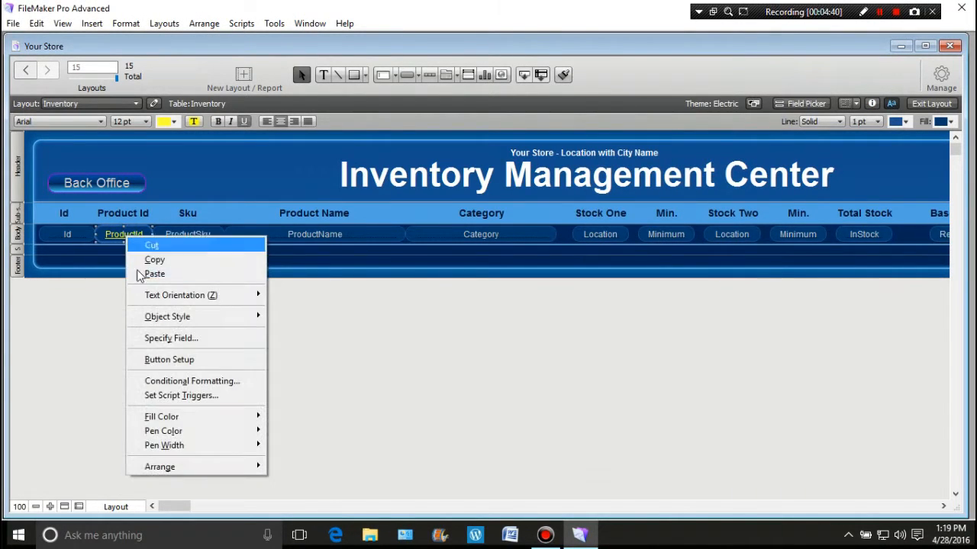
left_click(164, 359)
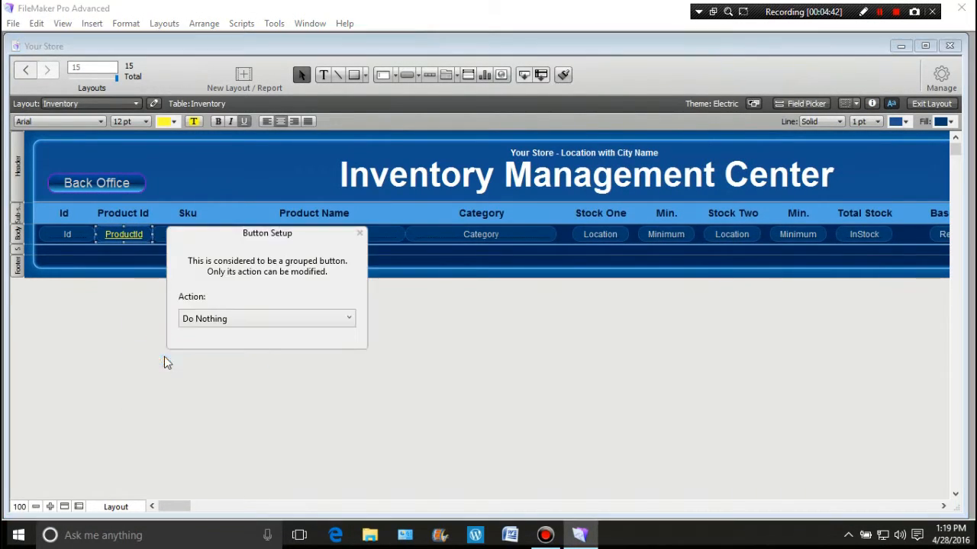
left_click(350, 319)
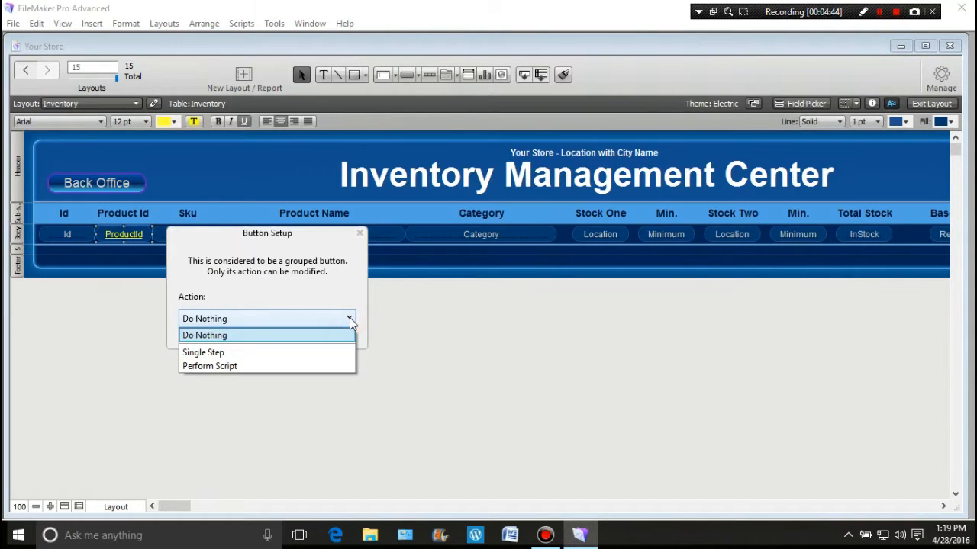
left_click(245, 353)
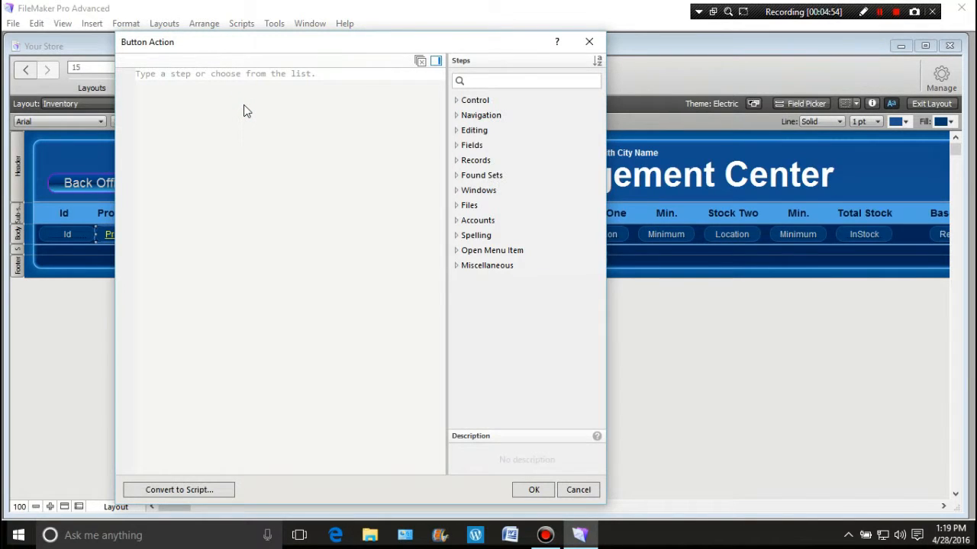
type("Go")
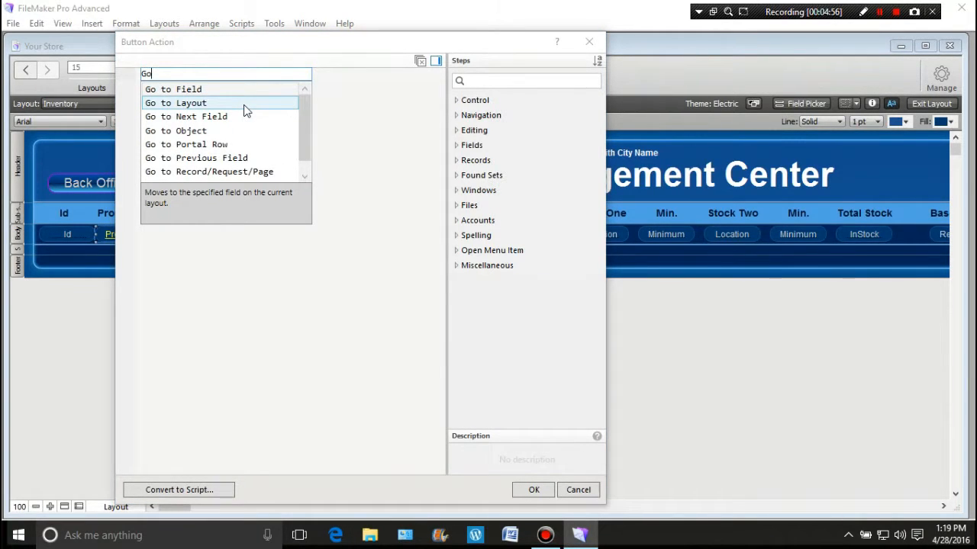
left_click(189, 102)
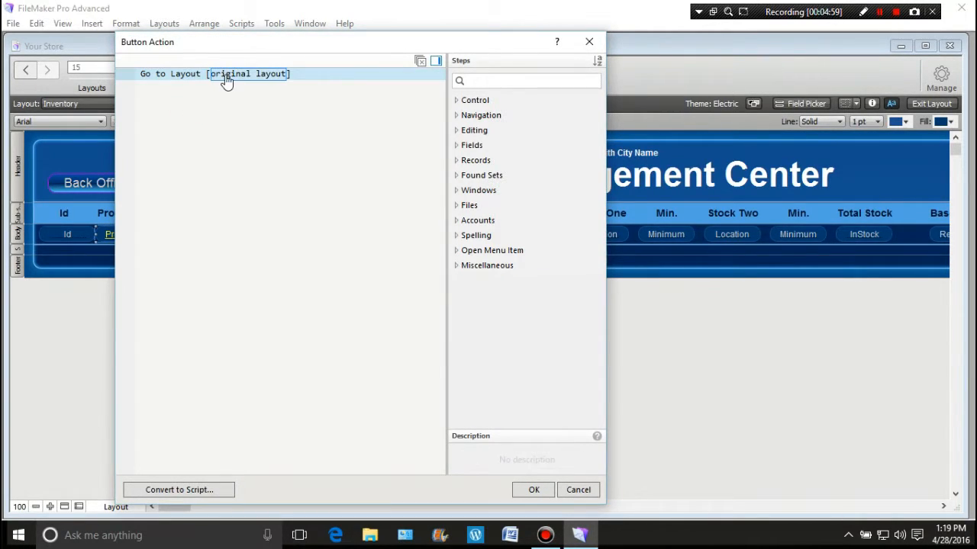
Point the ProductId button's Go to Layout action to the Inventory_Modifier layout and switch to Browse mode.
left_click(225, 81)
left_click(225, 95)
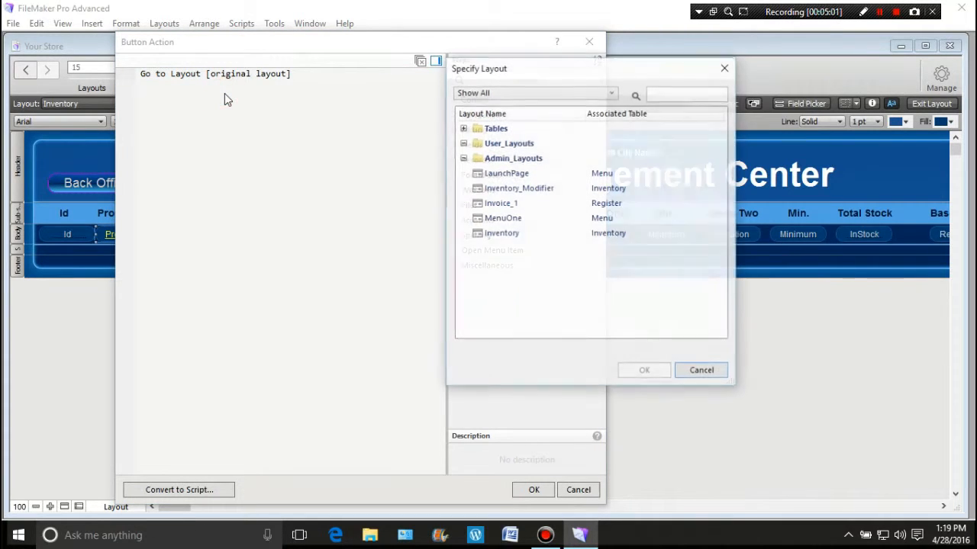
left_click(500, 191)
left_click(645, 371)
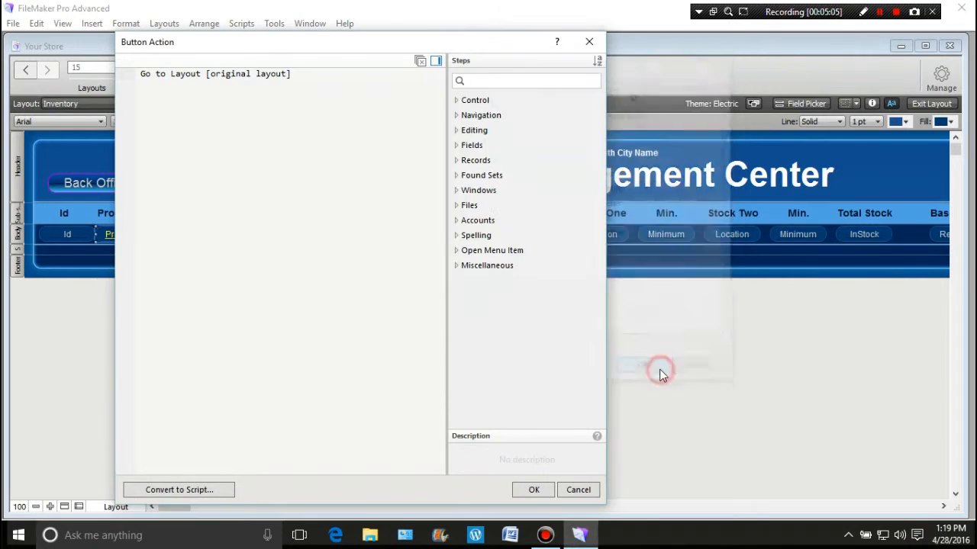
left_click(536, 491)
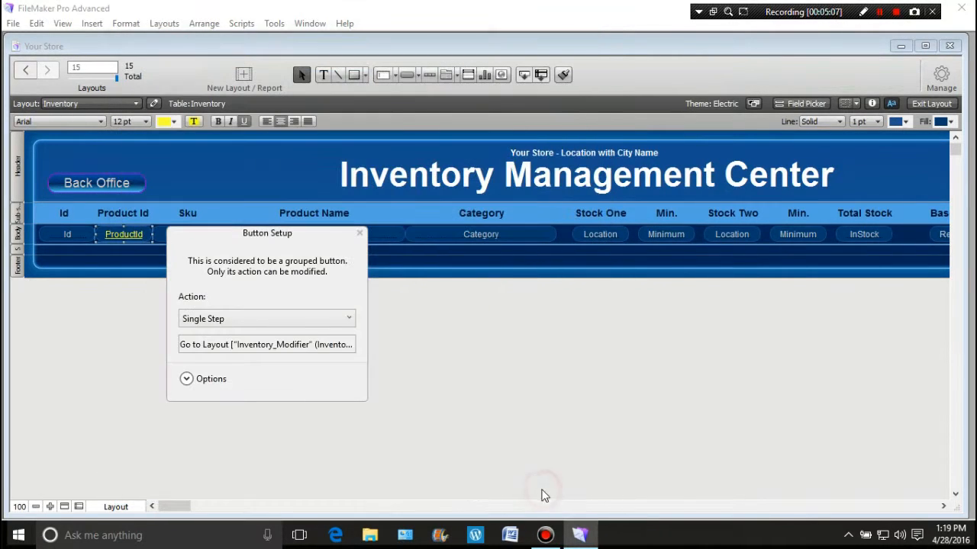
left_click(359, 235)
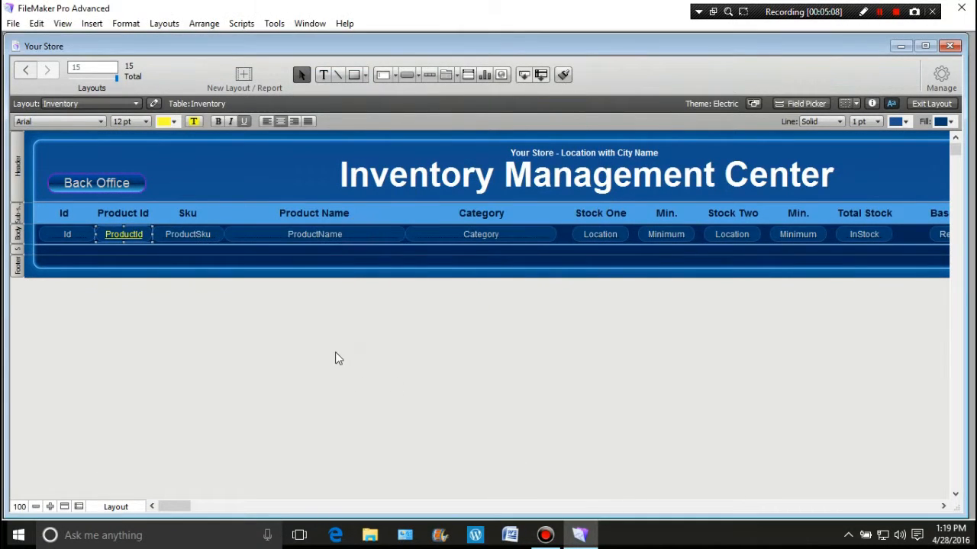
left_click(334, 351)
left_click(931, 104)
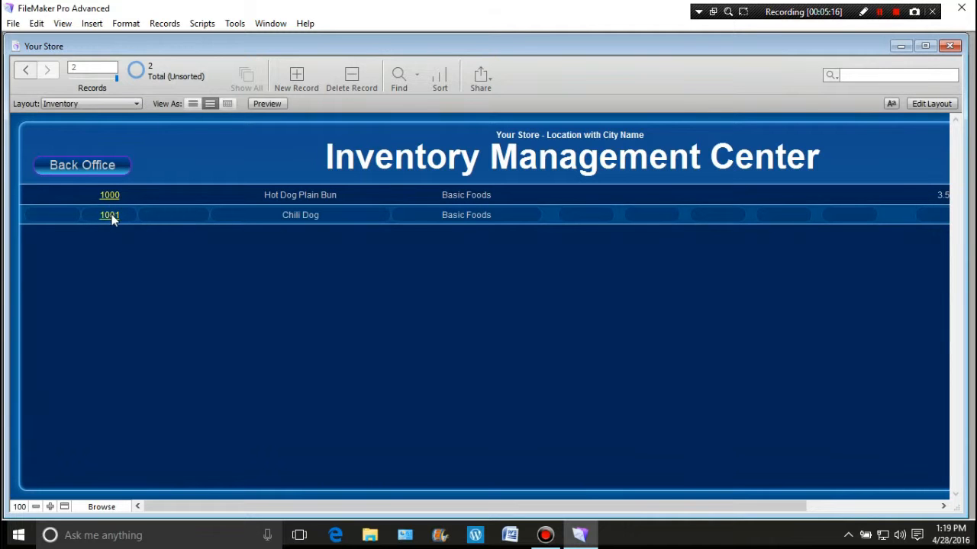
Return to layout editing and make the cursor change to a hand over the ProductId button.
left_click(931, 103)
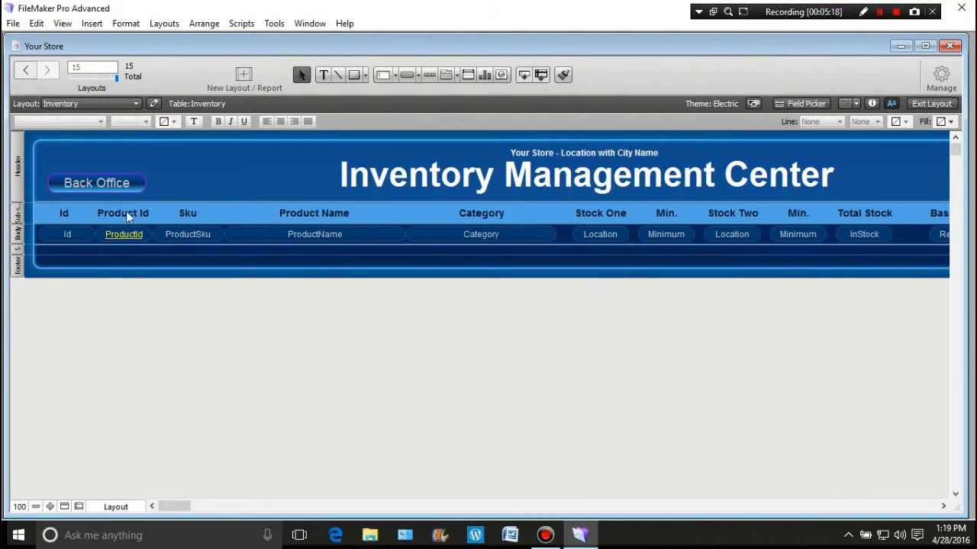
right_click(123, 233)
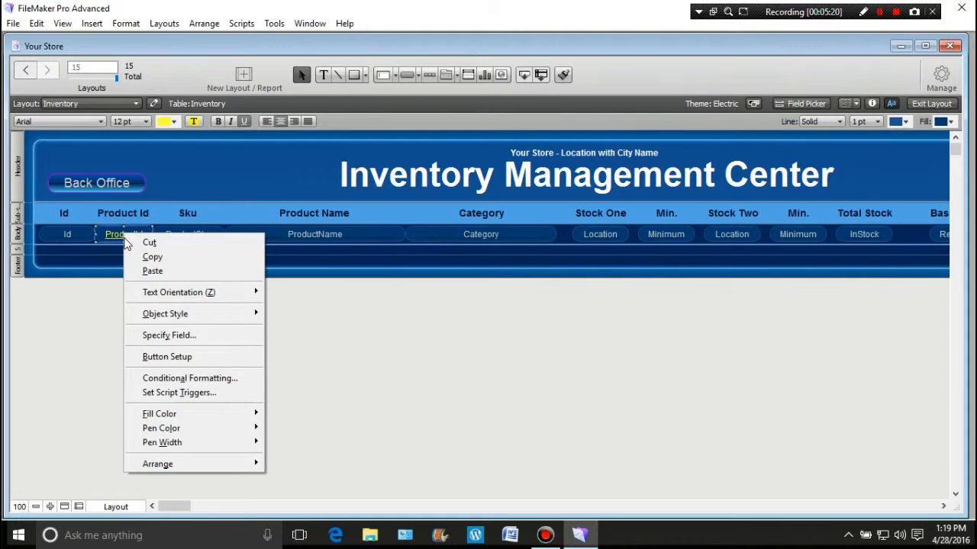
left_click(162, 363)
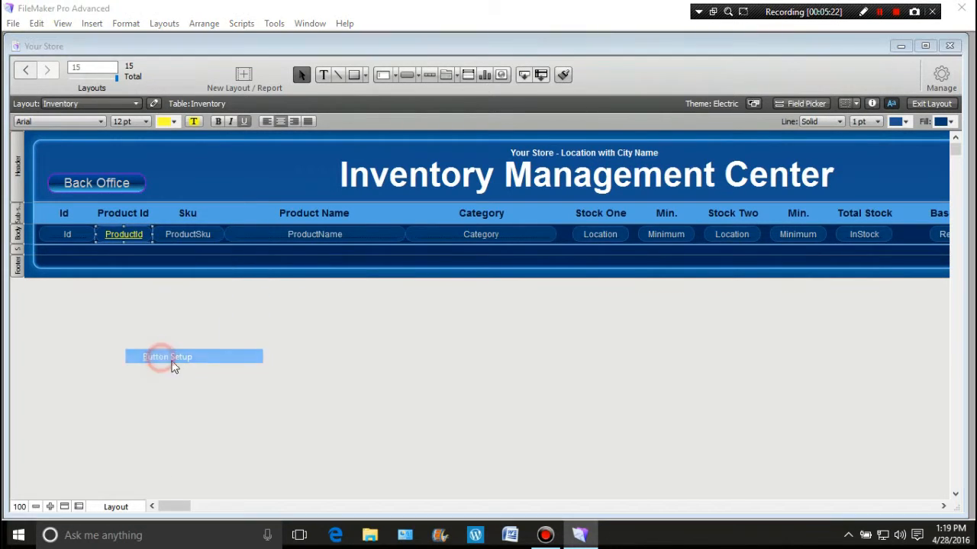
left_click(186, 378)
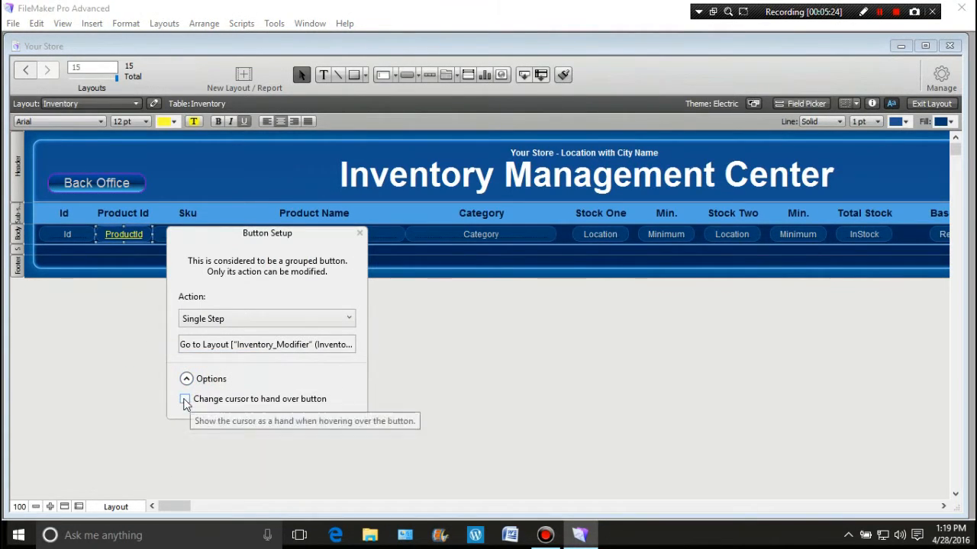
left_click(185, 399)
left_click(361, 233)
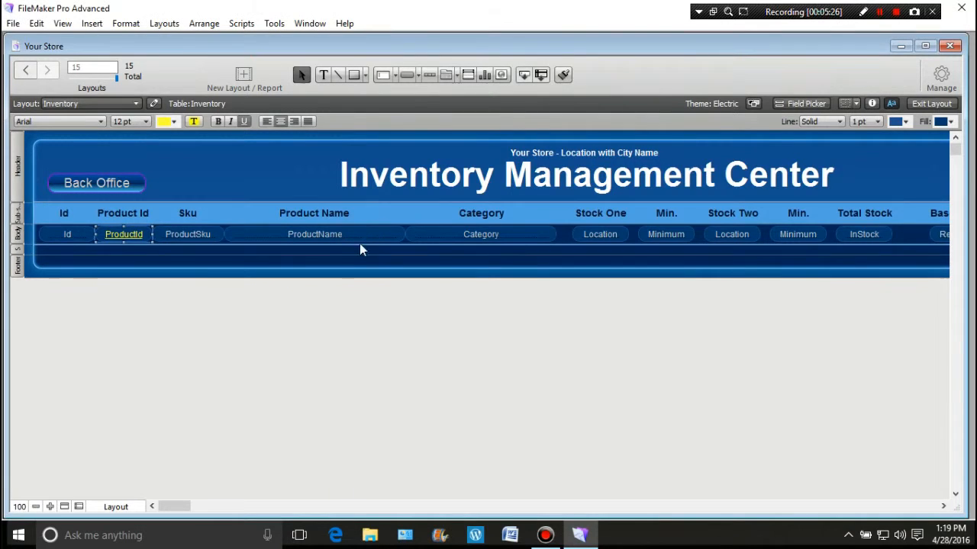
Test the 1000 product link in Browse mode and look over the Inventory_Modifier records and layout.
left_click(940, 103)
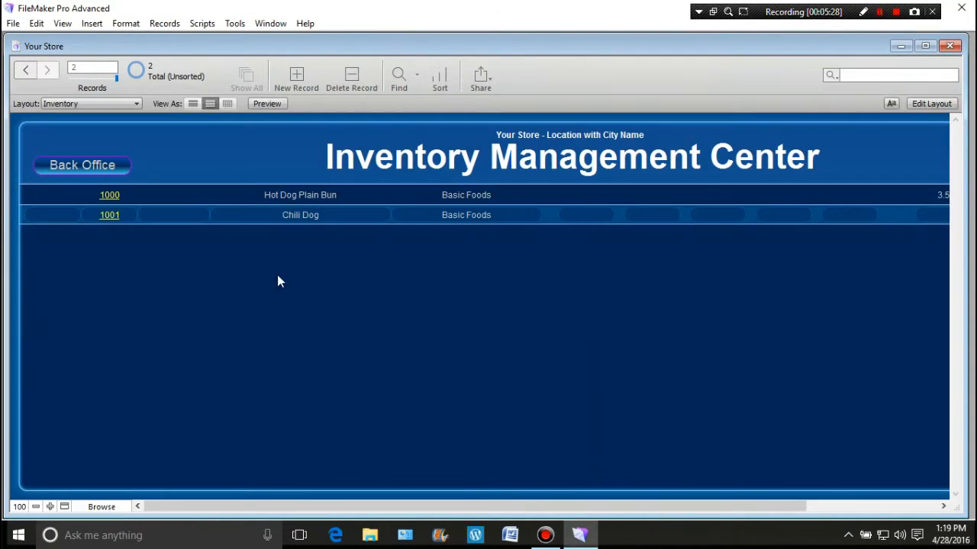
left_click(111, 196)
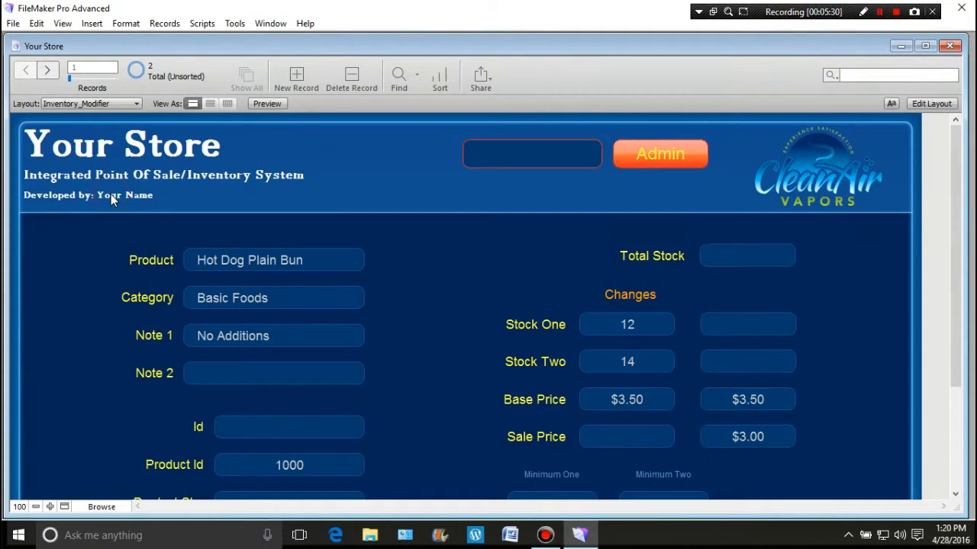
scroll(460, 245, "down", 1)
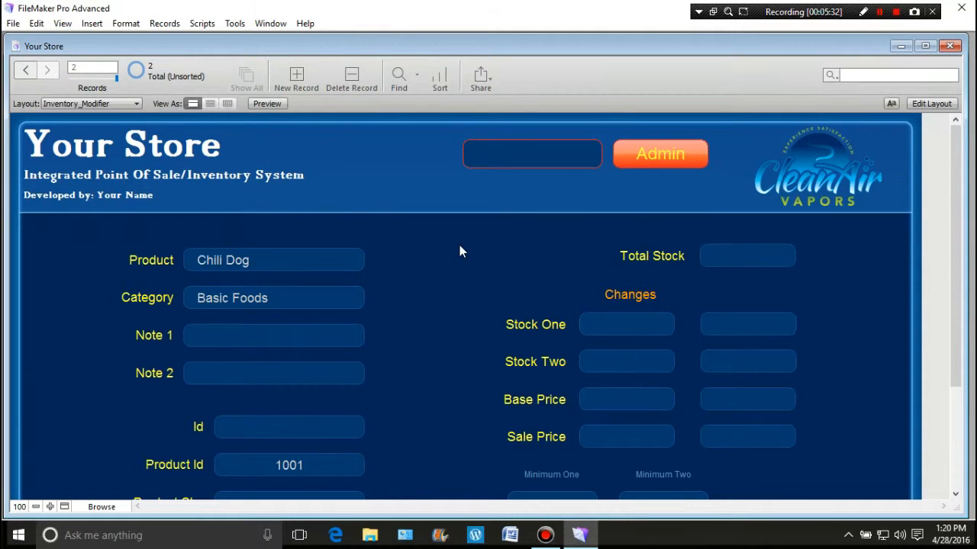
scroll(459, 245, "up", 1)
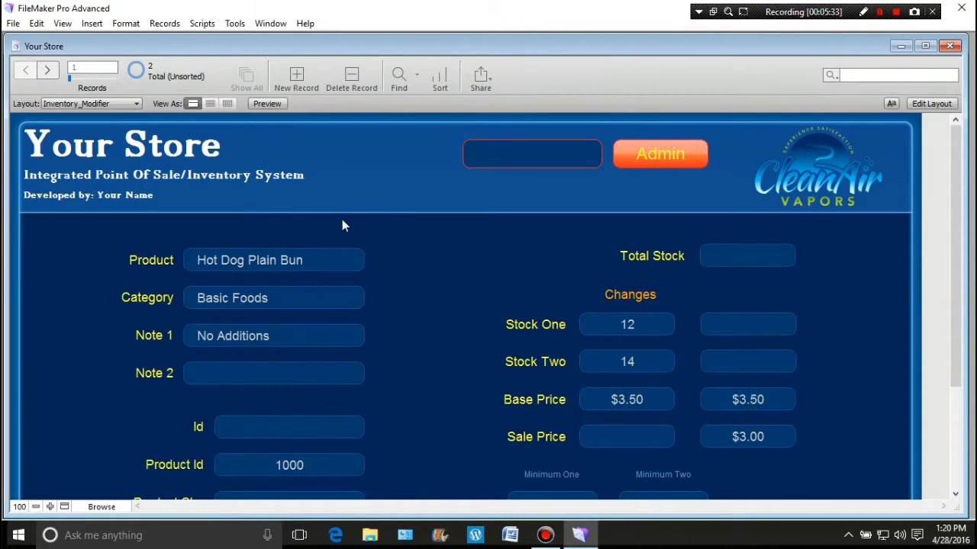
left_click_drag(955, 260, 952, 359)
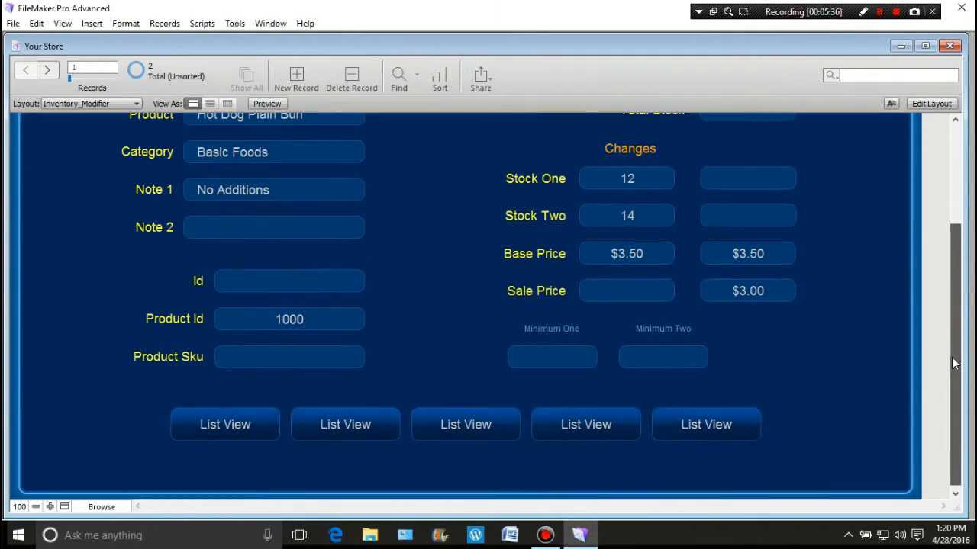
scroll(952, 364, "up", 3)
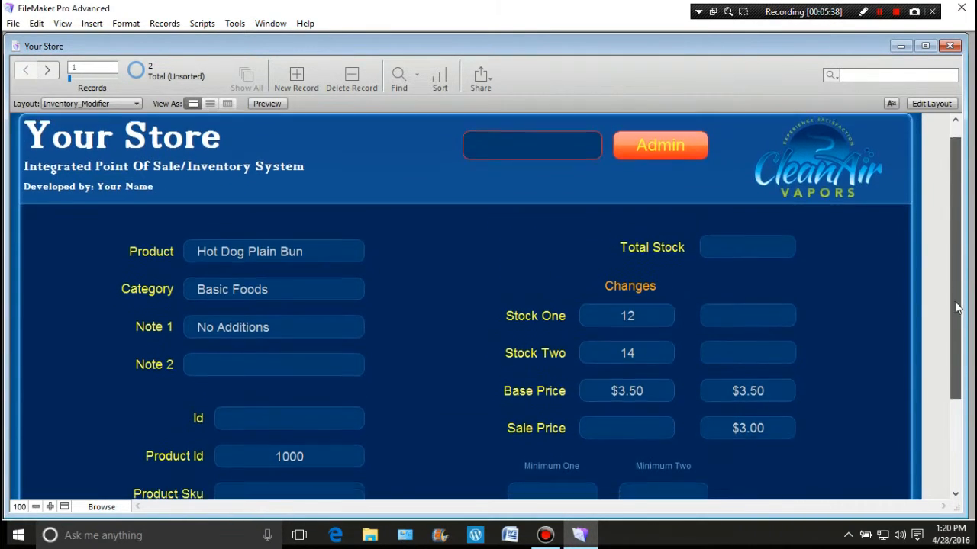
left_click_drag(958, 308, 965, 362)
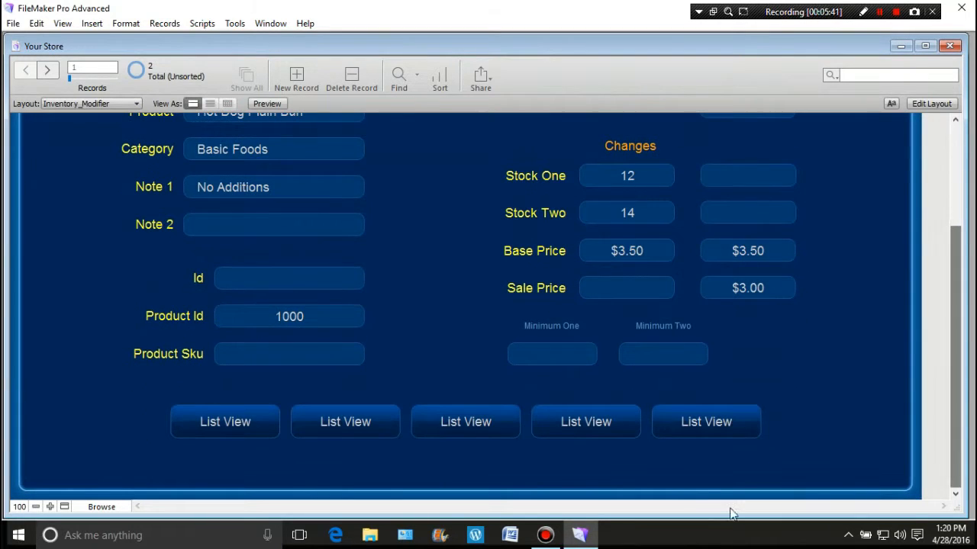
Give the first List View button on the Inventory_Modifier layout a single-step Go to Layout action.
left_click(942, 104)
double_click(228, 442)
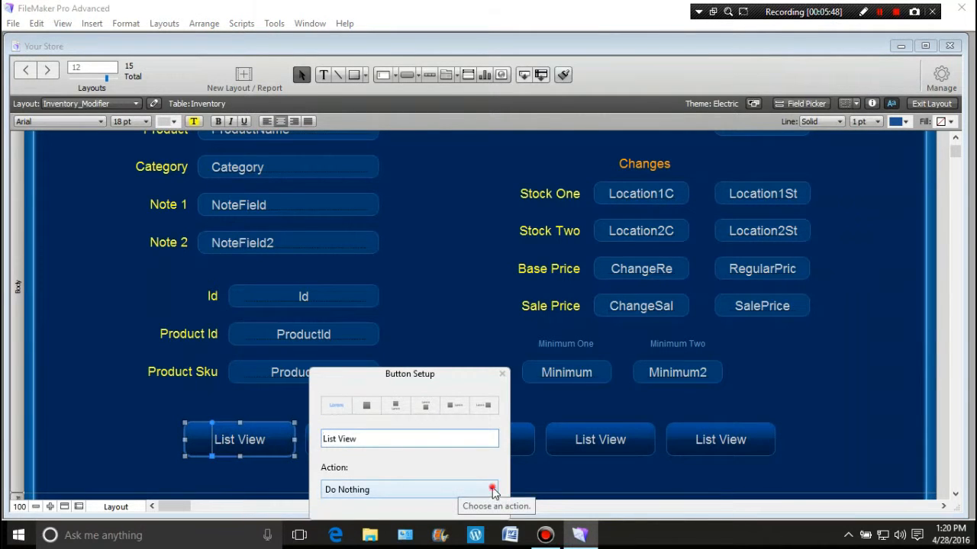
left_click(488, 489)
left_click(379, 523)
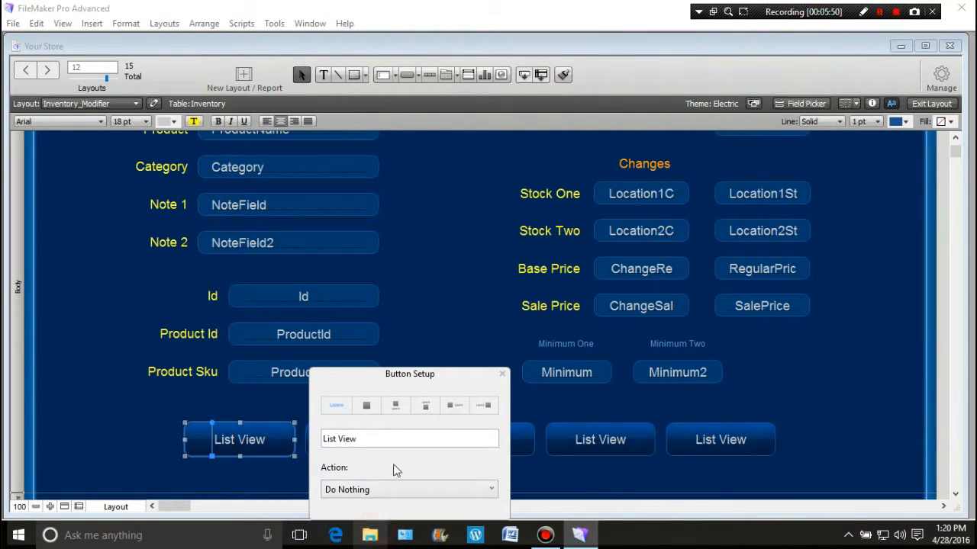
left_click(367, 156)
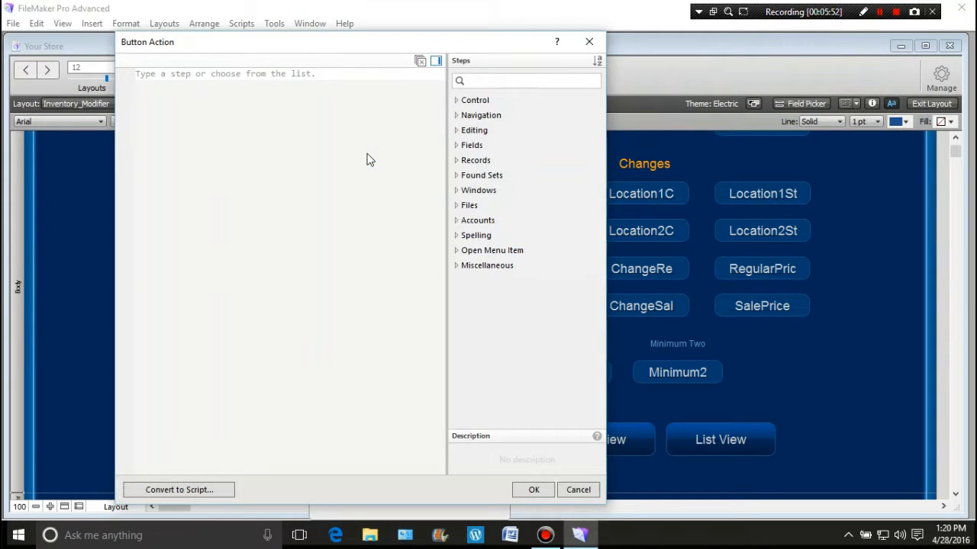
type("Go")
left_click(192, 104)
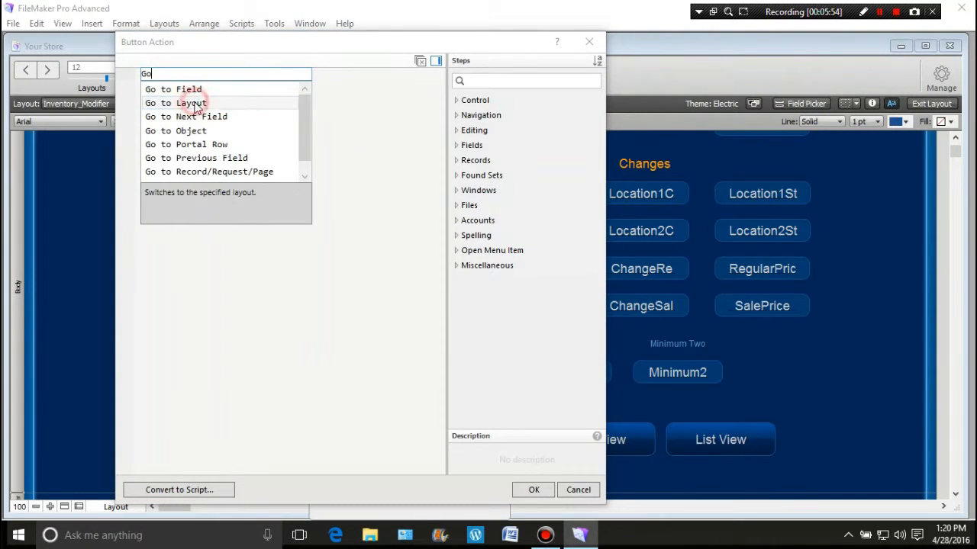
left_click(193, 103)
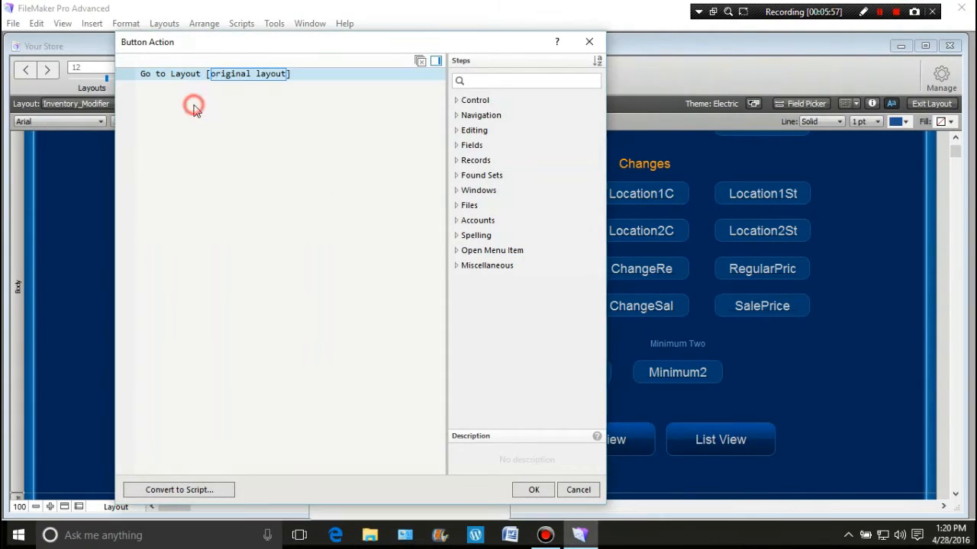
Point the first List View button's Go to Layout action to the Inventory layout and close its setup.
left_click(240, 75)
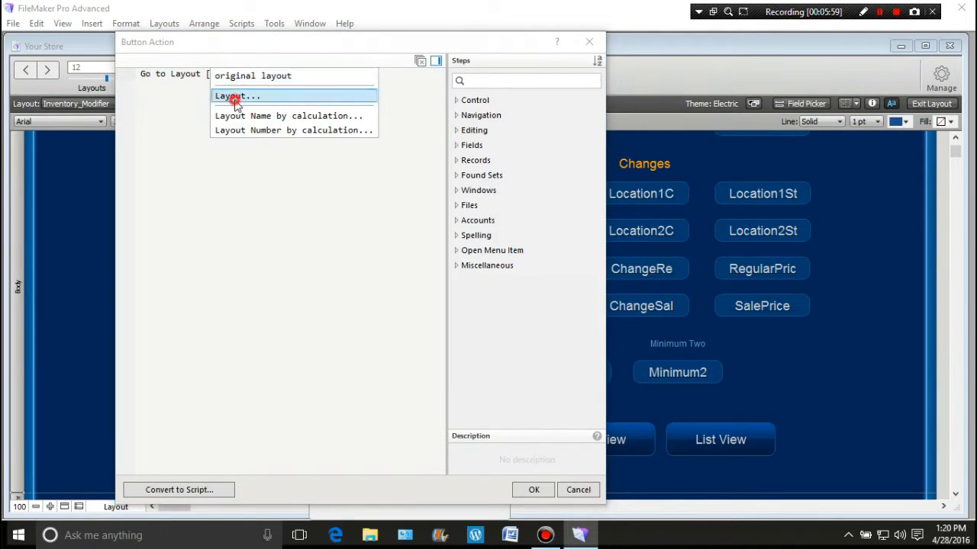
left_click(236, 95)
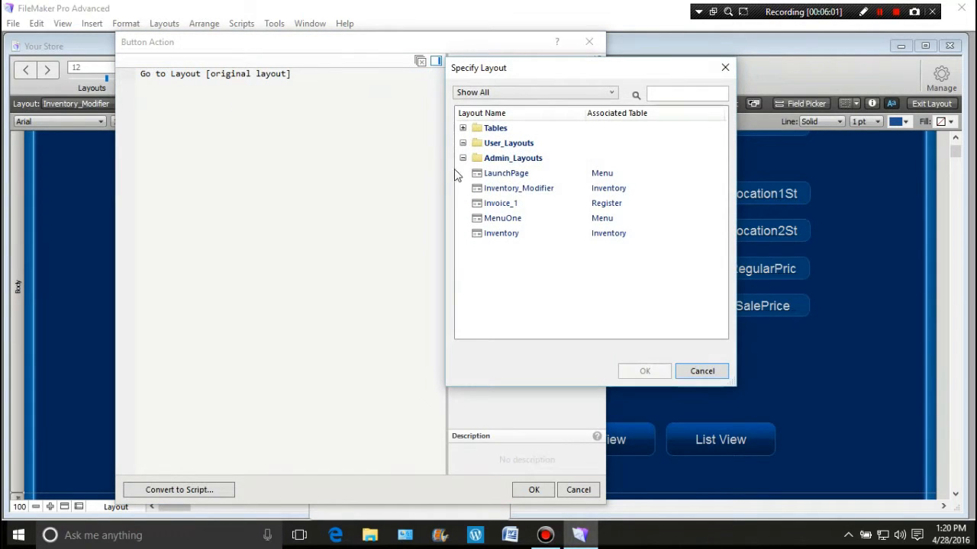
left_click(501, 233)
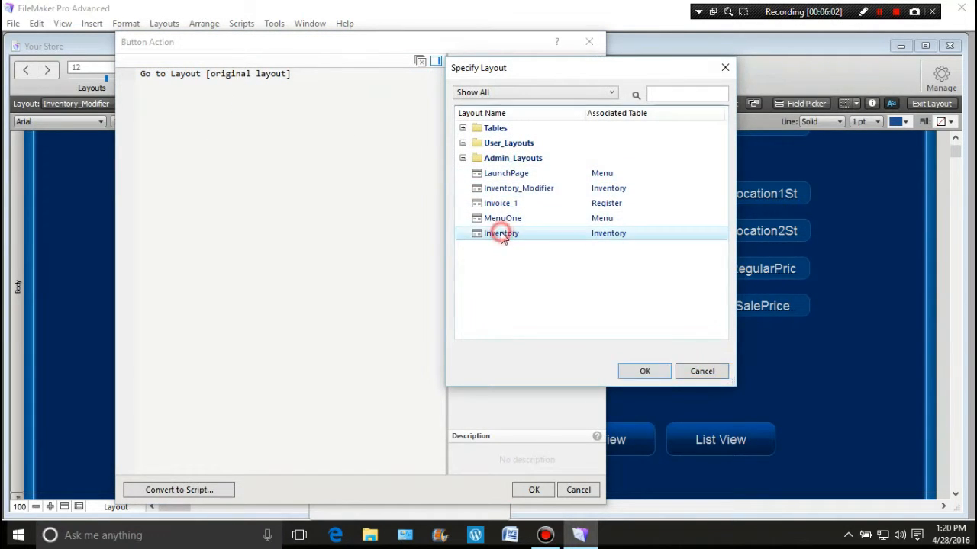
left_click(641, 372)
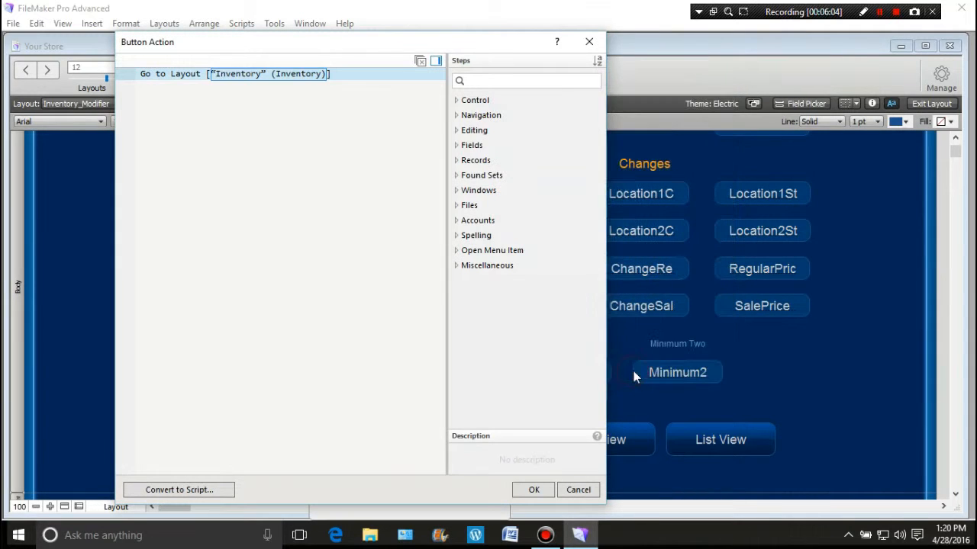
left_click(533, 491)
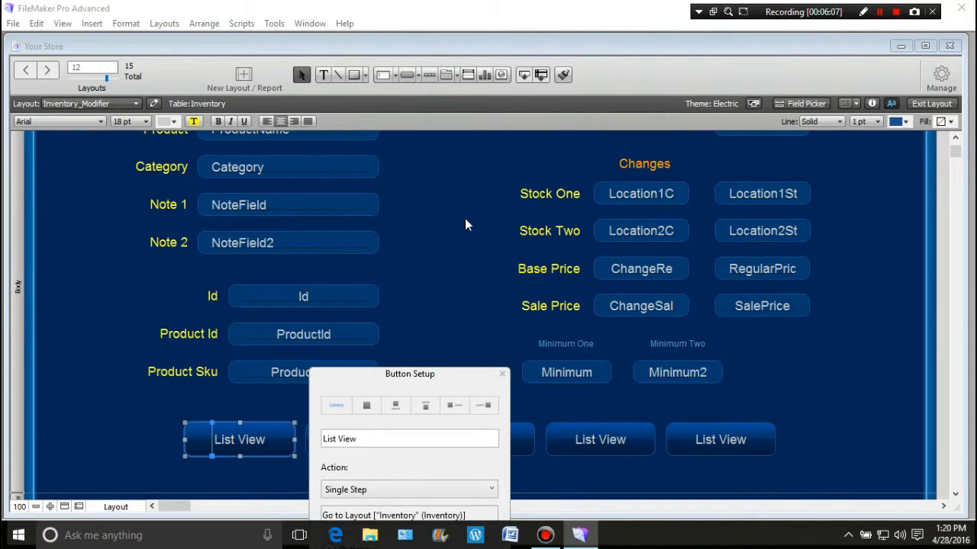
left_click(464, 219)
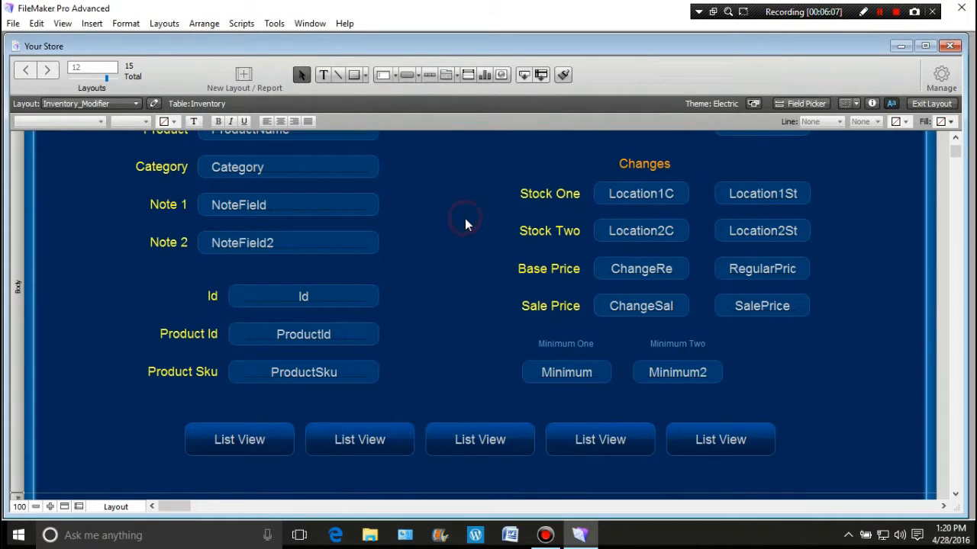
Relabel the second List View button on the Inventory_Modifier layout as Menu and give it a Single Step action.
double_click(362, 443)
left_click_drag(484, 439, 435, 437)
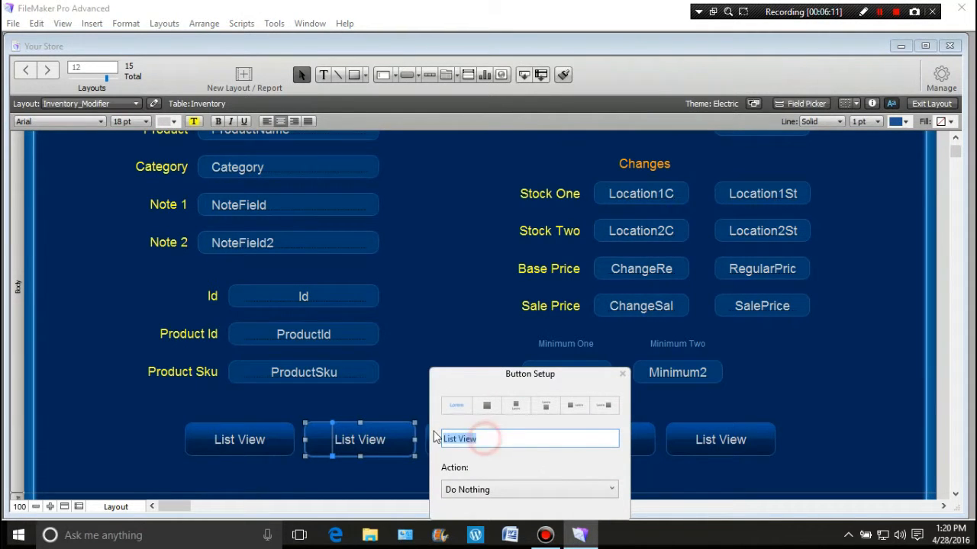
type("Men")
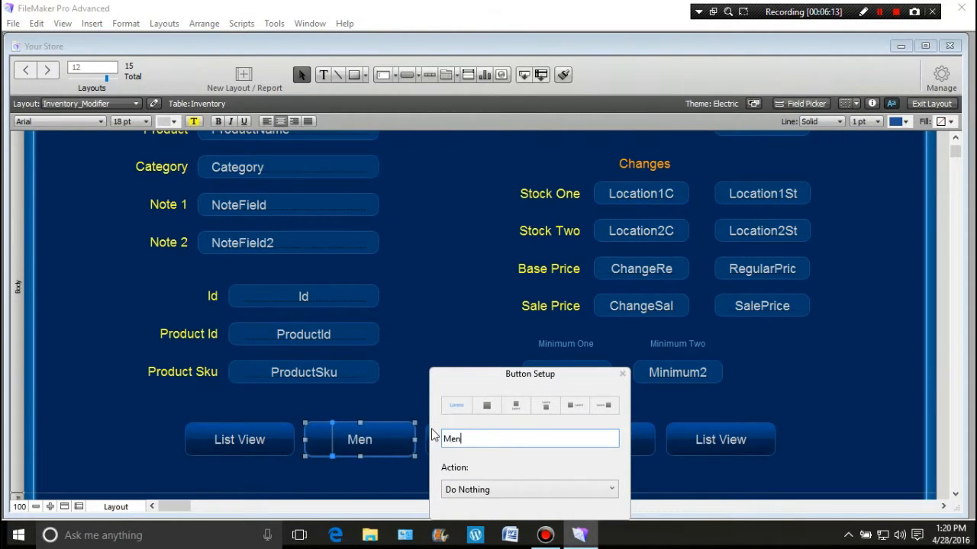
type("u")
left_click(612, 491)
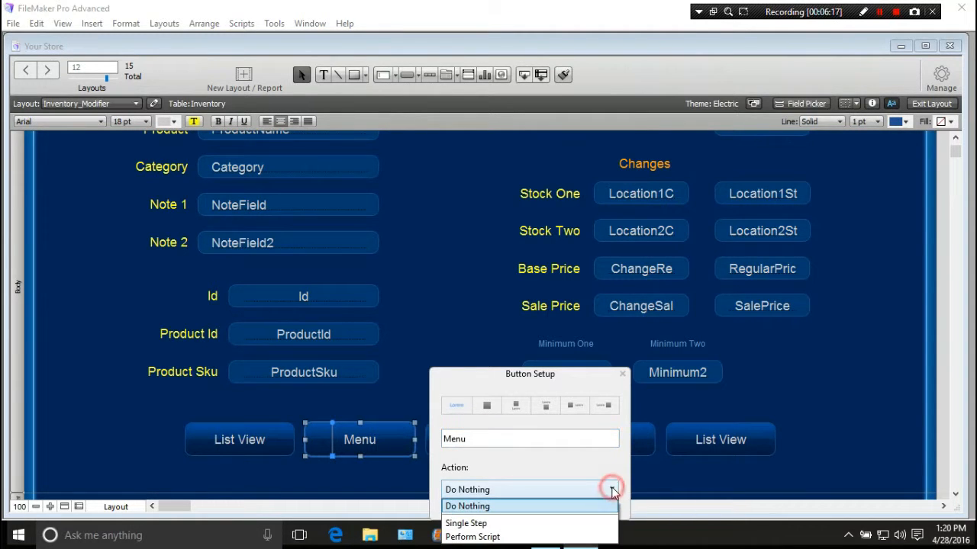
left_click(521, 525)
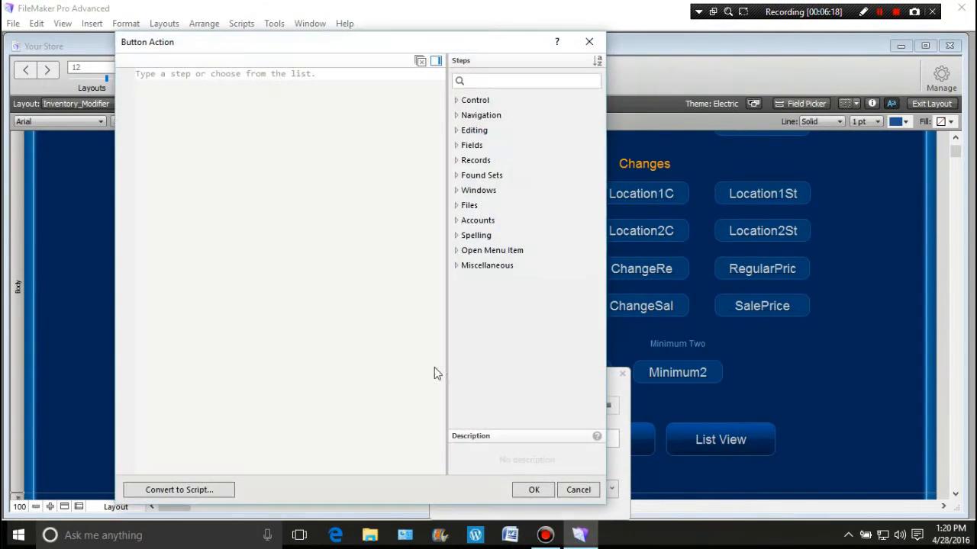
Set the Menu button's action to Go to Layout with LaunchPage as the target and close its setup.
left_click(286, 114)
type("Go")
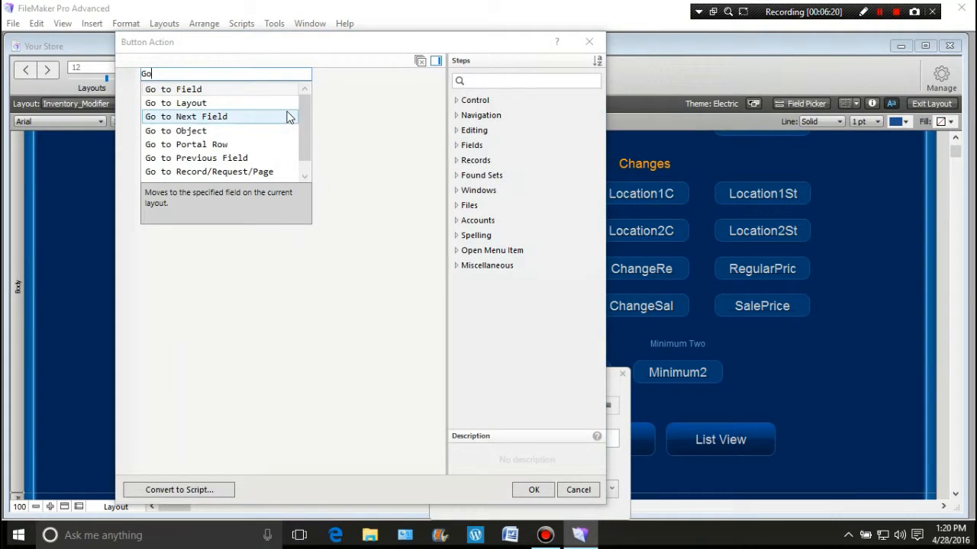
left_click(210, 103)
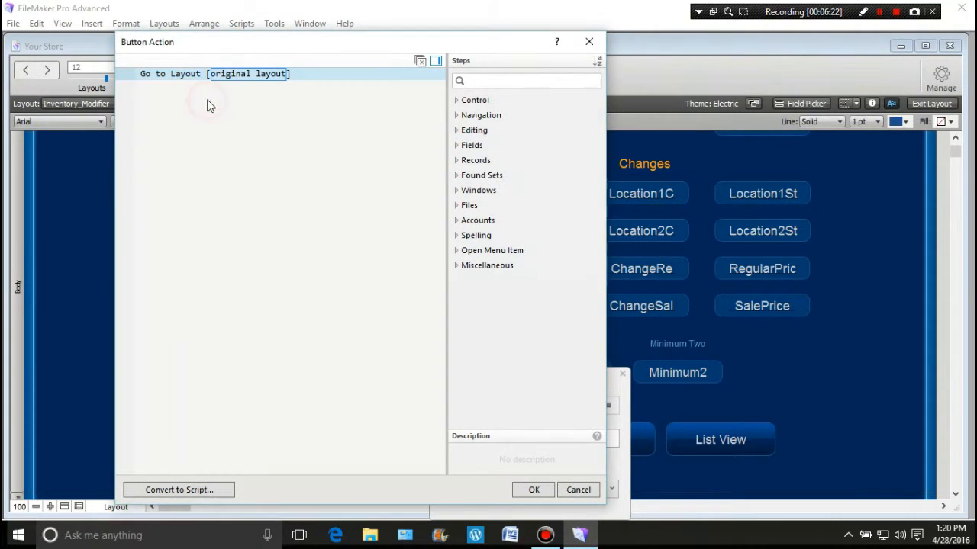
left_click(234, 74)
left_click(230, 94)
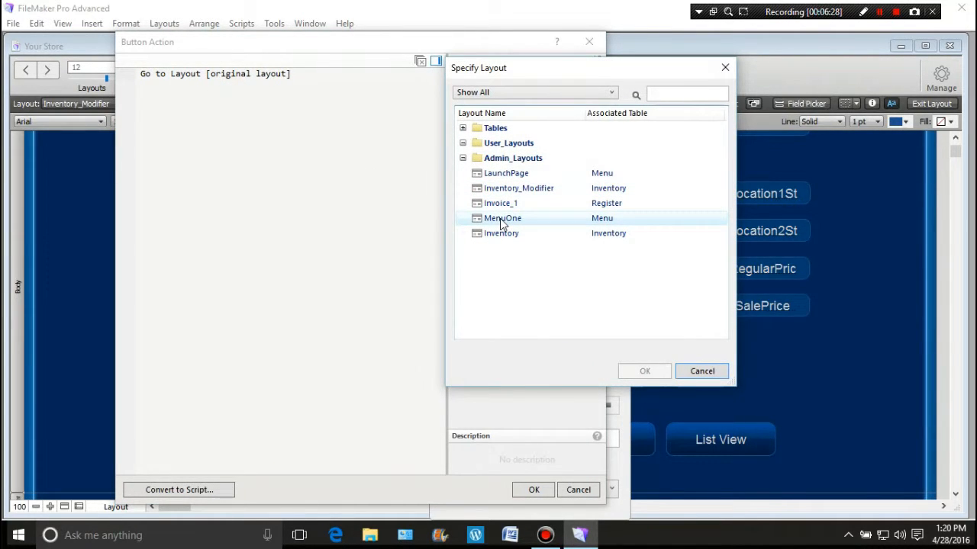
left_click(504, 174)
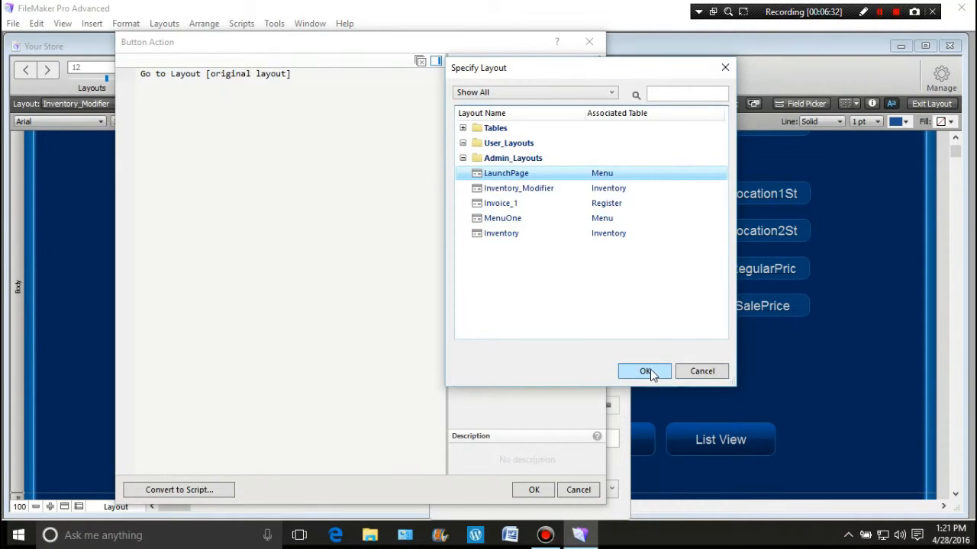
left_click(646, 371)
left_click(534, 490)
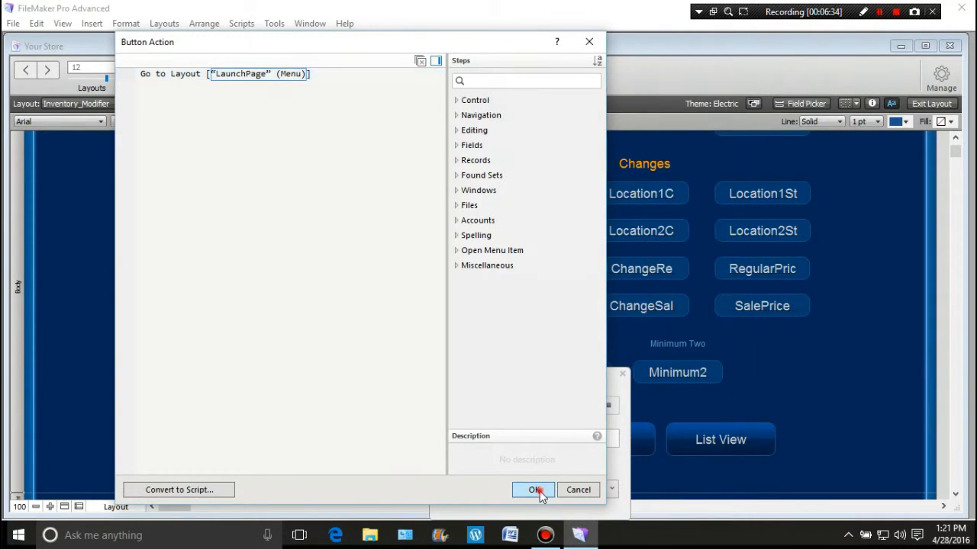
left_click(454, 245)
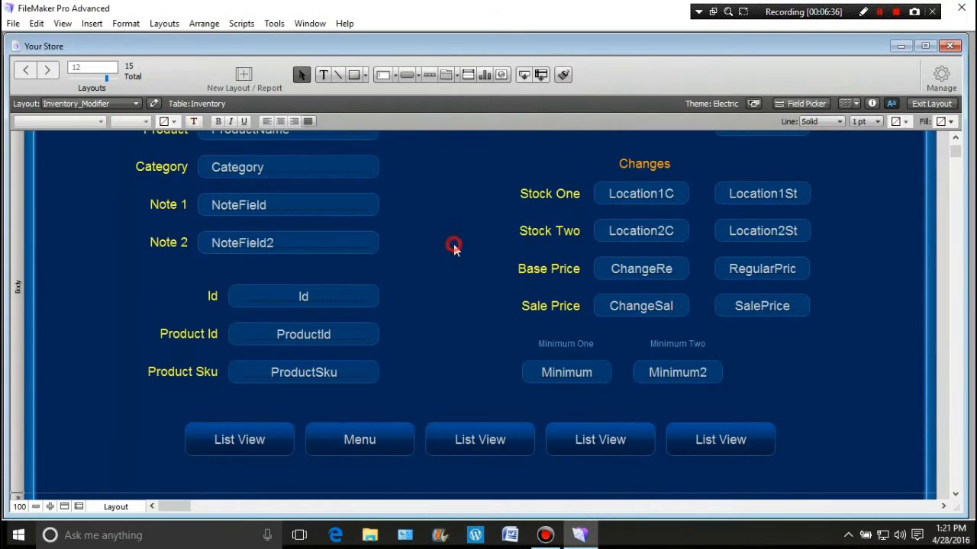
Clear the labels of the third and fifth buttons in the Inventory_Modifier button row.
left_click(471, 445)
left_click(519, 440)
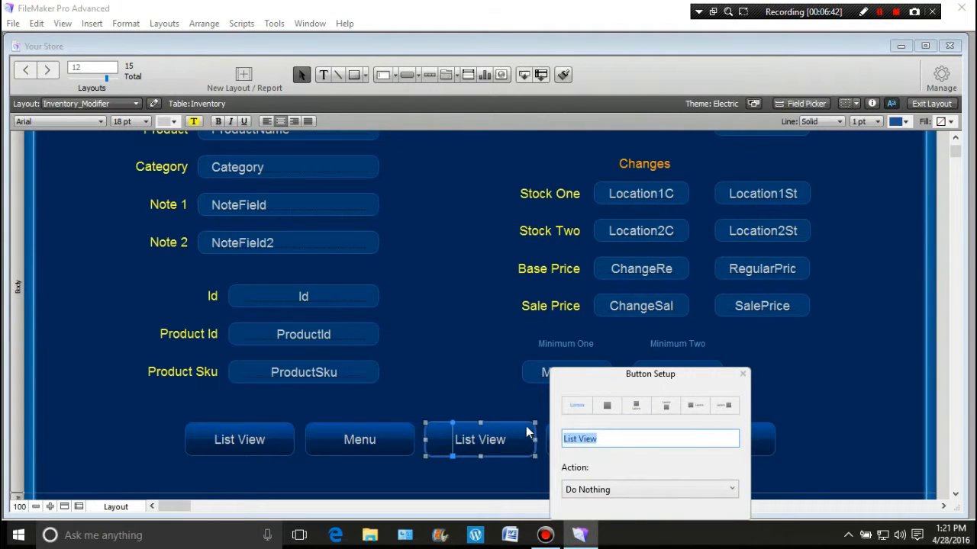
key("BackSpace")
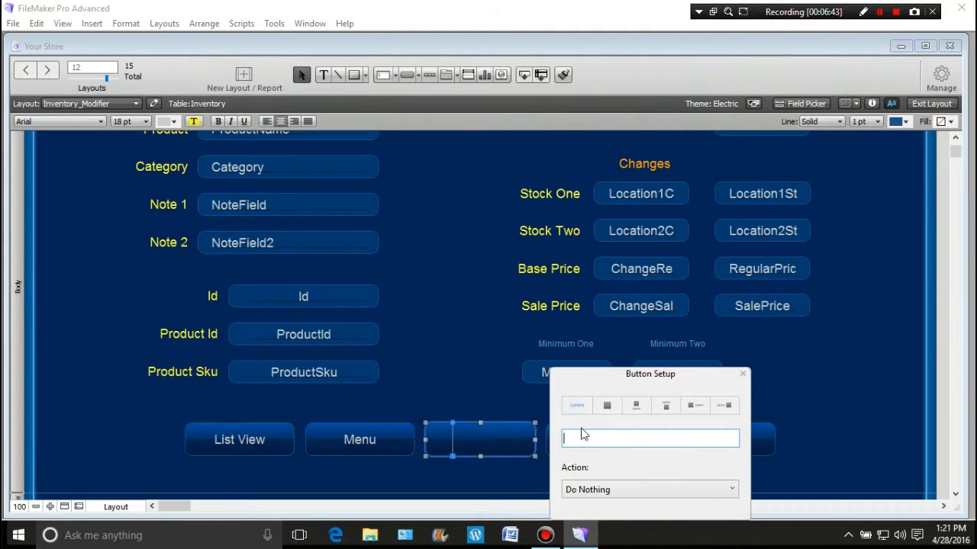
left_click(800, 392)
double_click(729, 446)
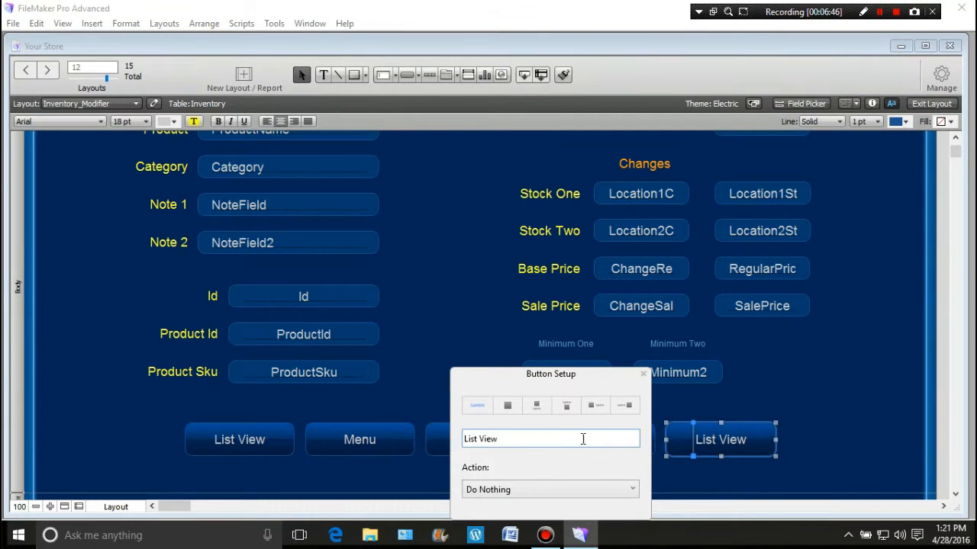
left_click_drag(529, 438, 463, 445)
key("BackSpace")
left_click(455, 312)
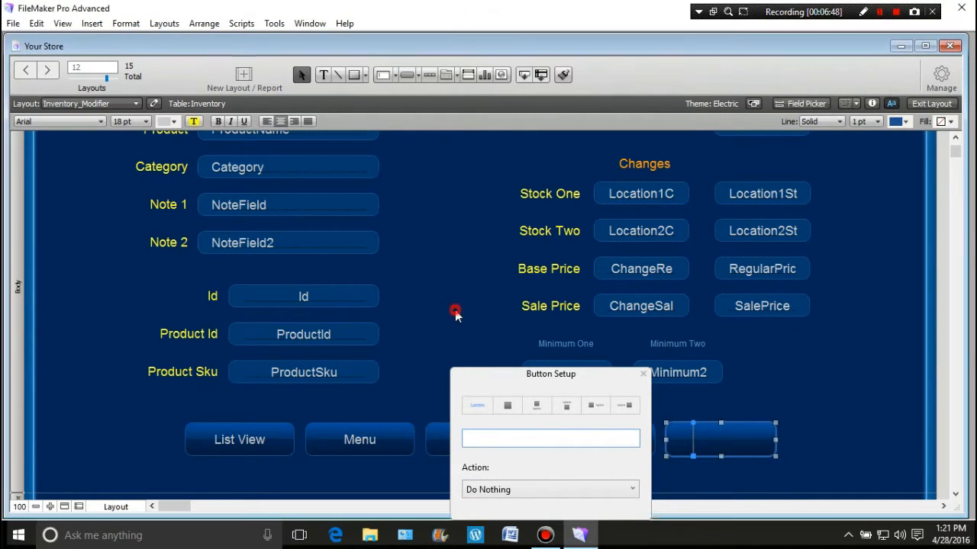
Clear the label of the fourth button in the Inventory_Modifier button row.
left_click(629, 442)
double_click(630, 443)
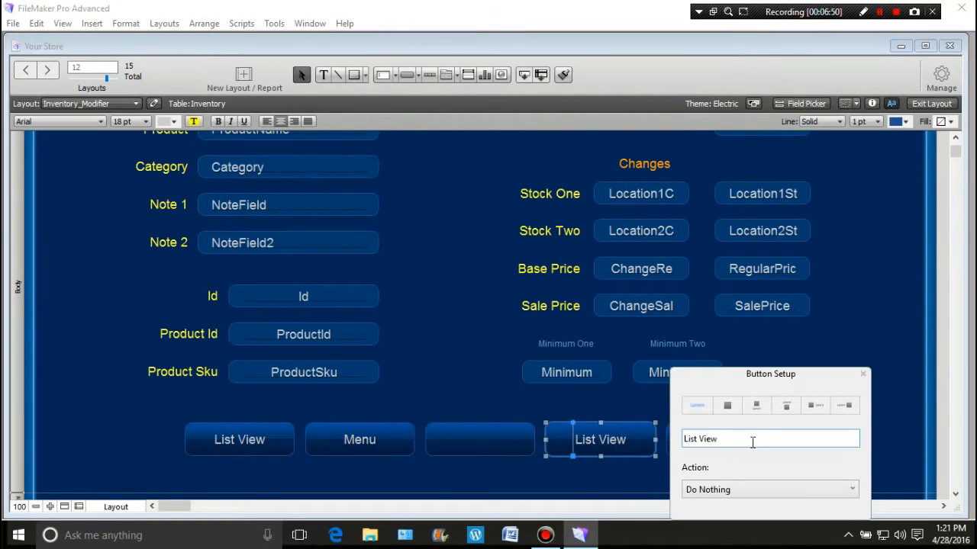
left_click_drag(741, 440, 657, 441)
left_click(484, 376)
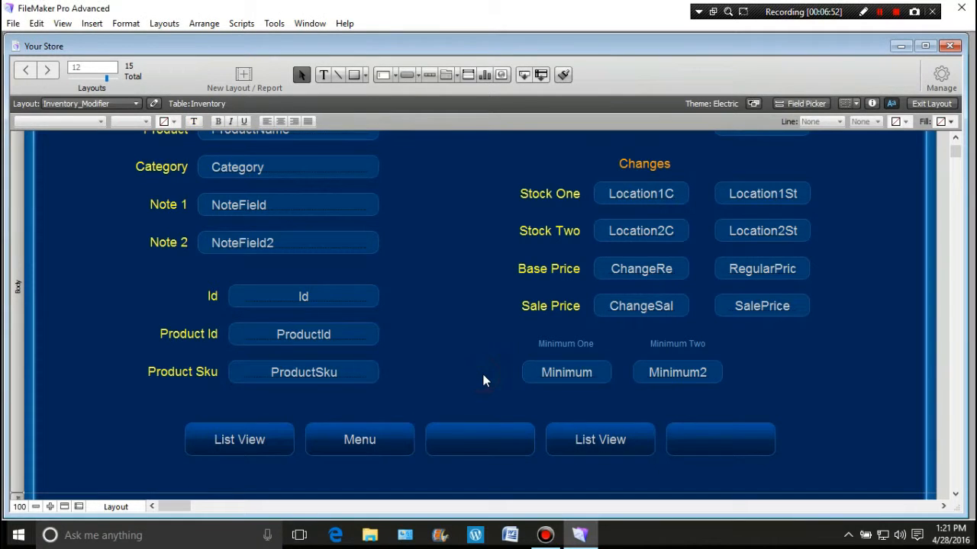
double_click(605, 443)
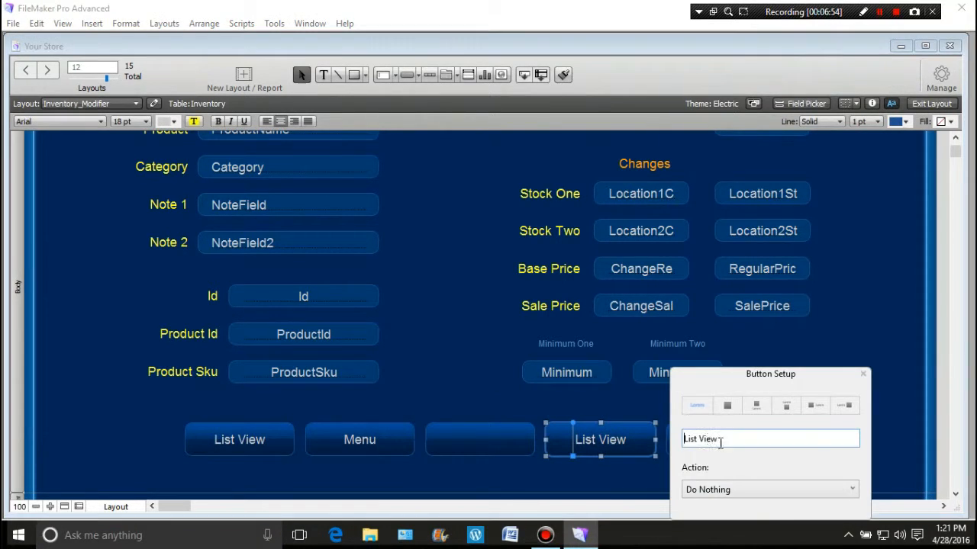
left_click_drag(723, 438, 661, 439)
key("BackSpace")
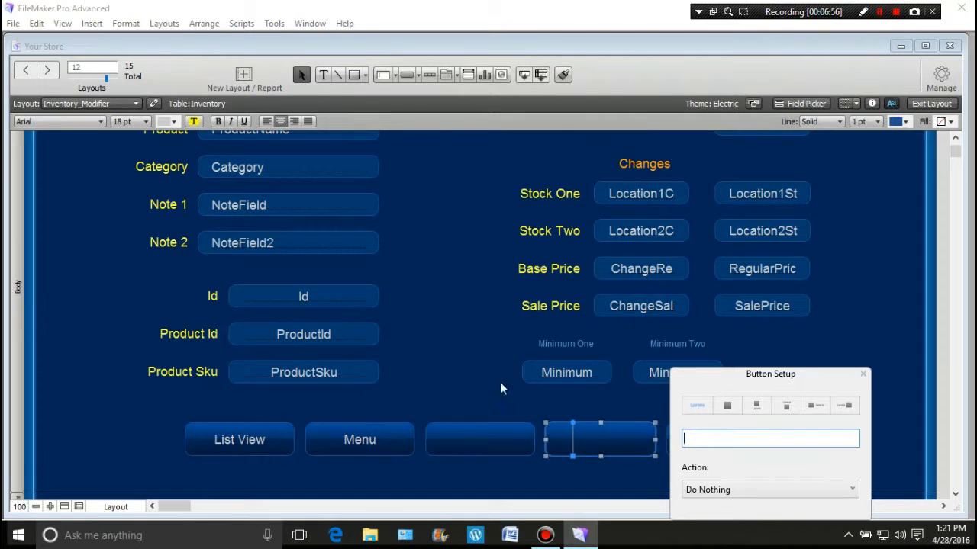
left_click(467, 376)
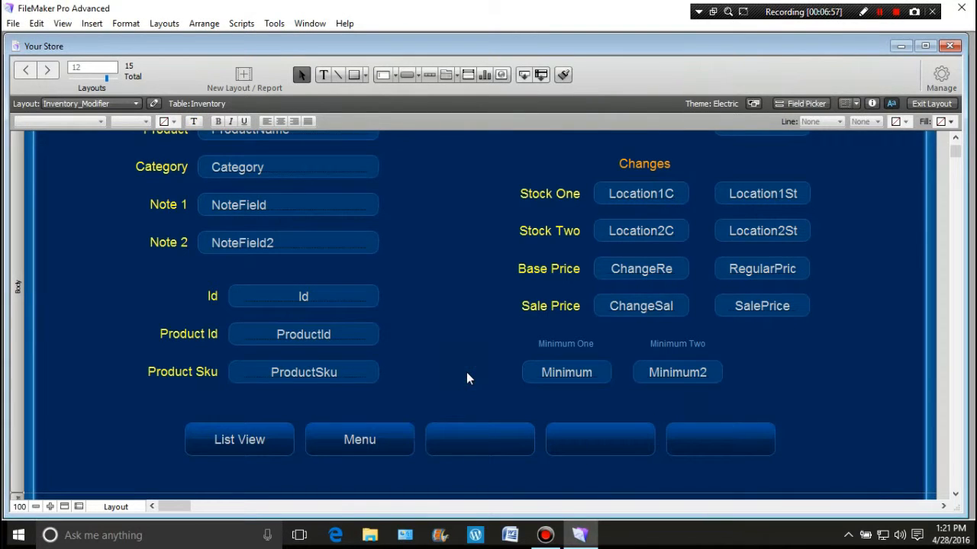
right_click(379, 438)
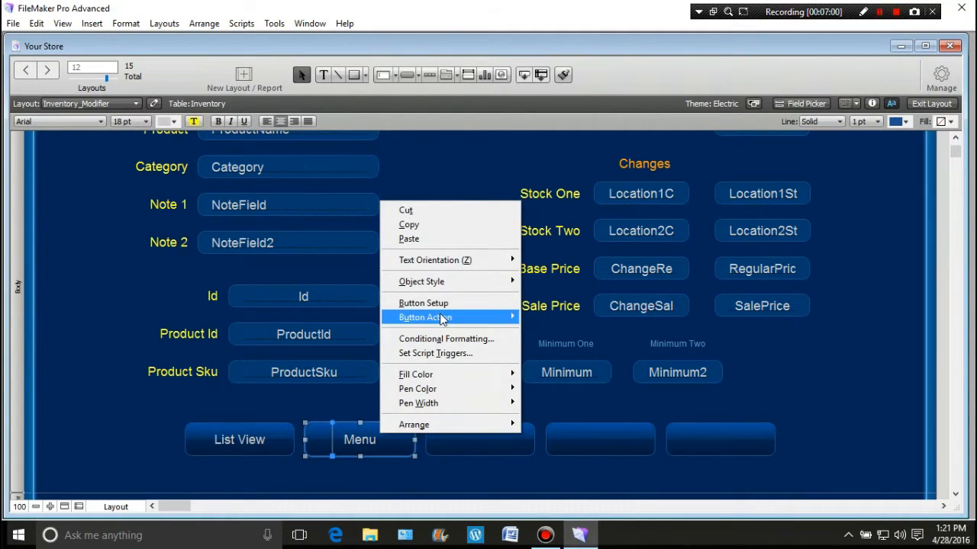
mouse_move(479, 319)
left_click(543, 341)
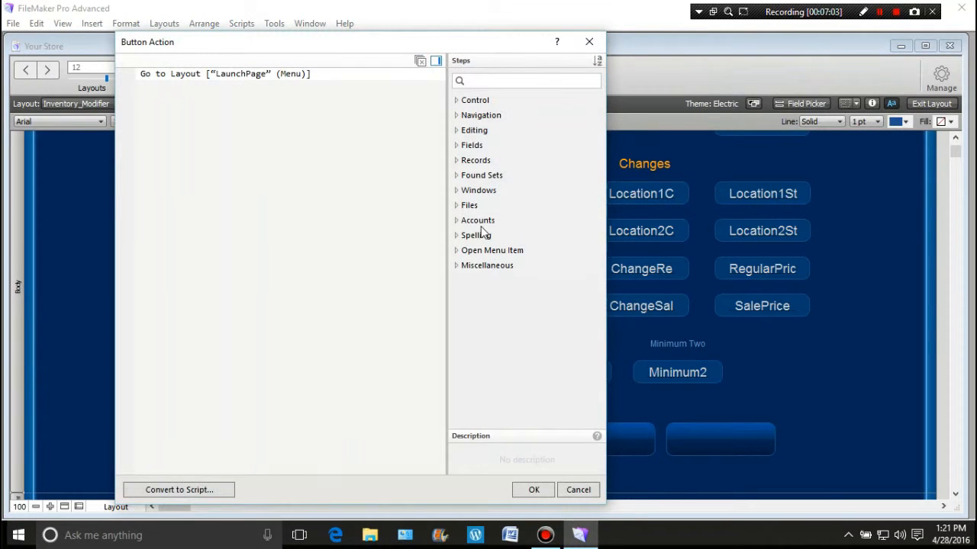
left_click(588, 41)
Make the cursor change to a hand over both the Menu button and the List View button.
right_click(396, 440)
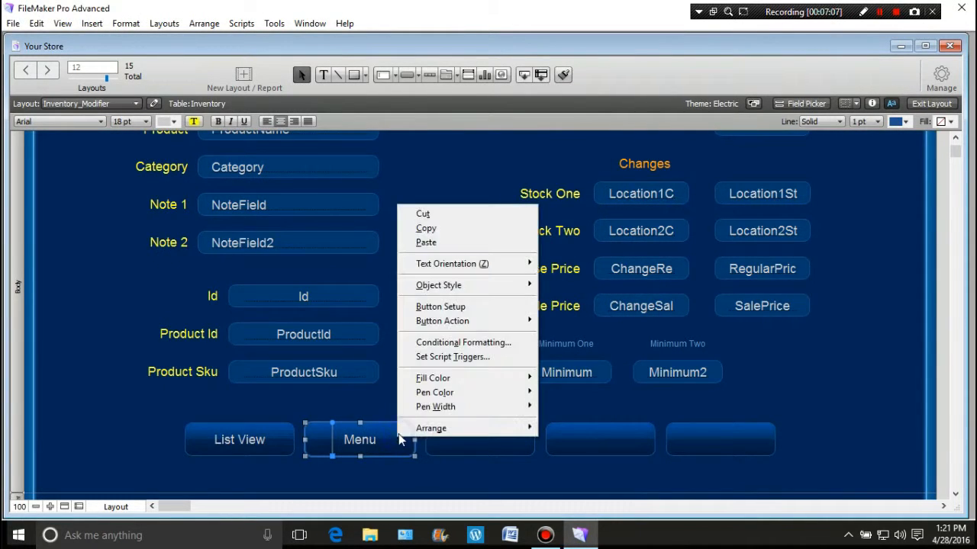
left_click(473, 309)
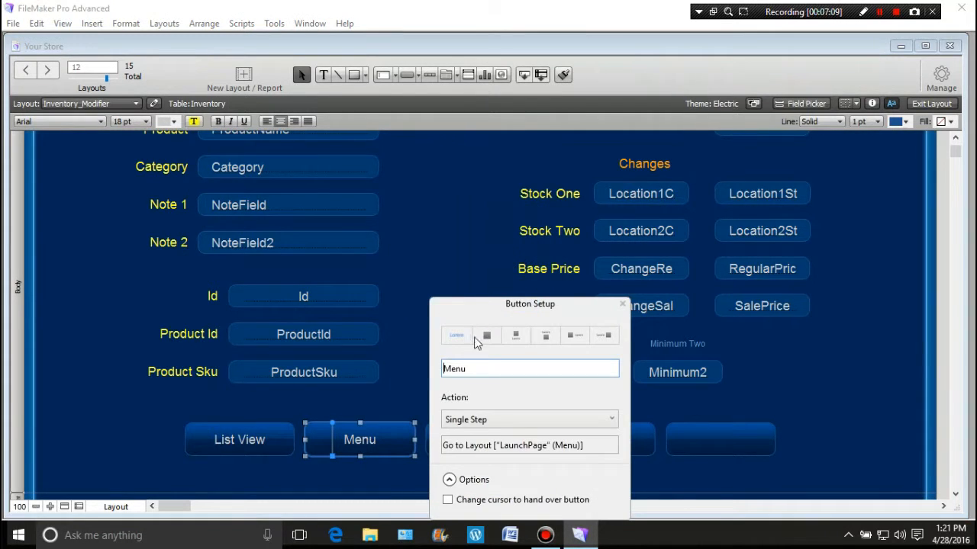
left_click(447, 500)
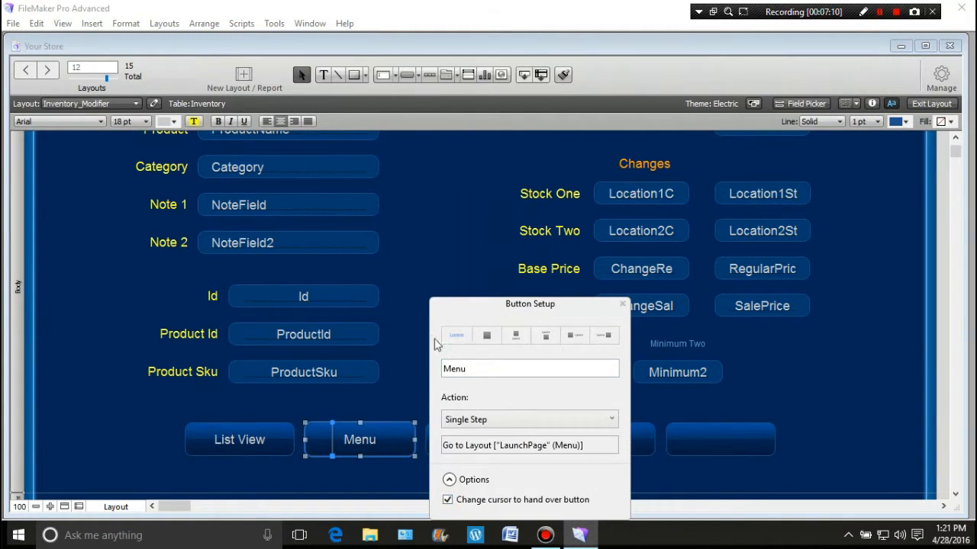
left_click(429, 207)
right_click(280, 440)
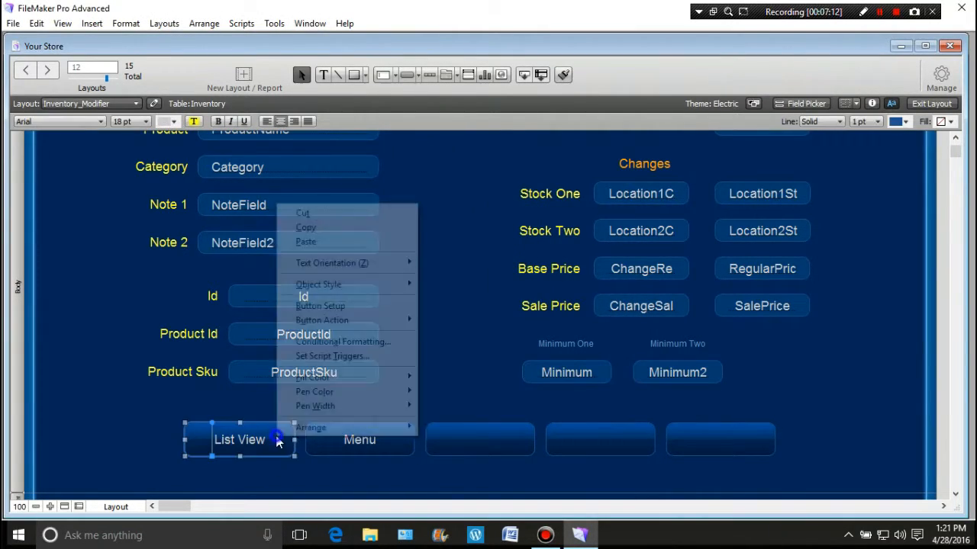
left_click(349, 306)
left_click(327, 500)
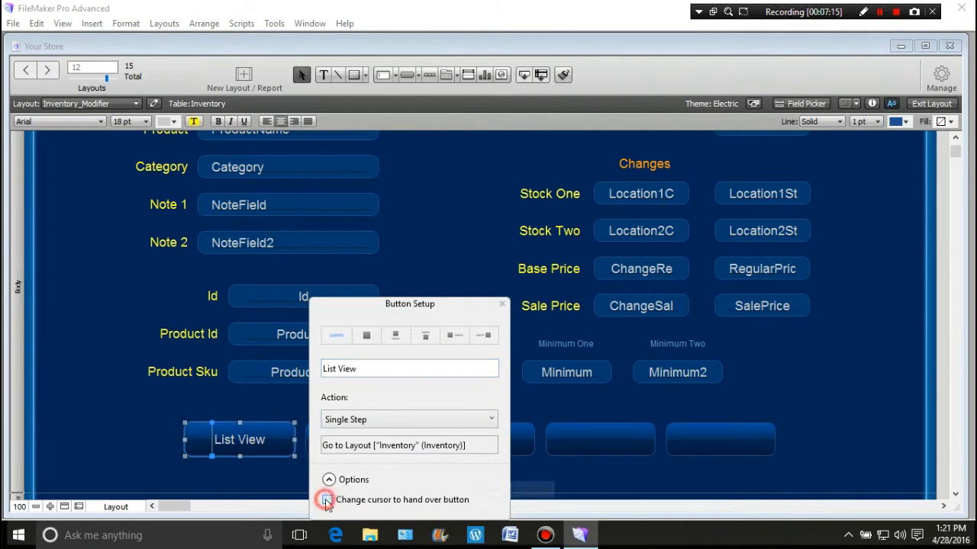
left_click(445, 256)
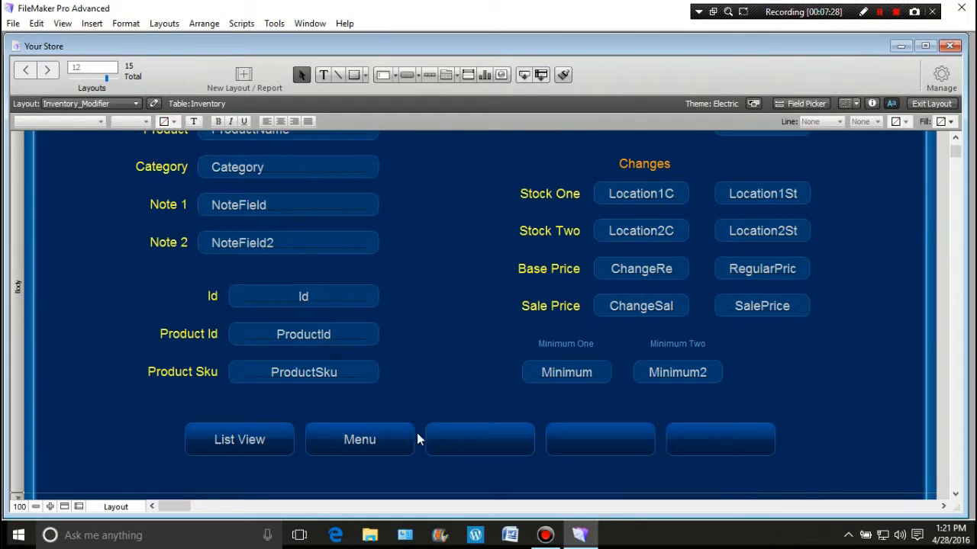
Leave layout editing and test the List View button in Browse mode to go to the Inventory layout.
left_click(36, 507)
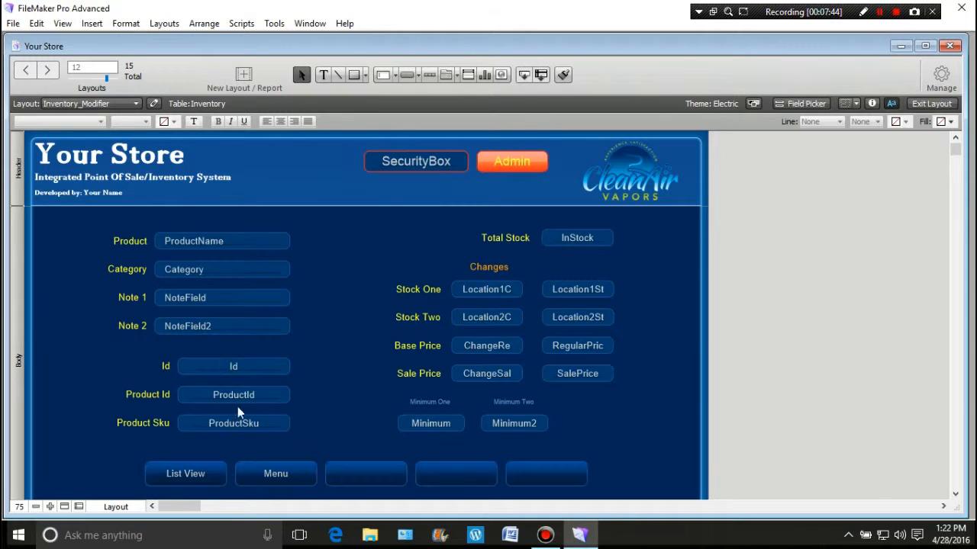
left_click(931, 103)
left_click(173, 455)
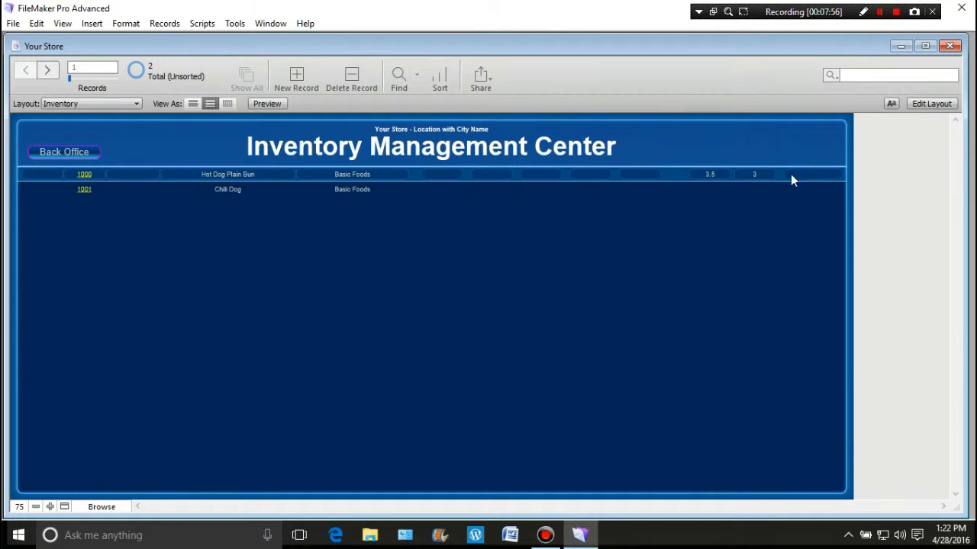
Sort the inventory records by Category in ascending order and reopen the Inventory layout for editing.
left_click(441, 81)
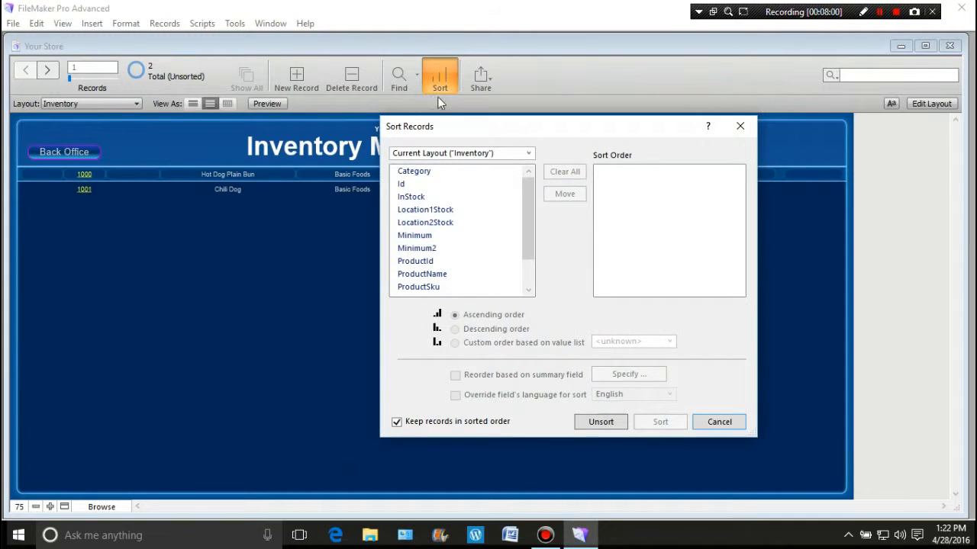
left_click(430, 173)
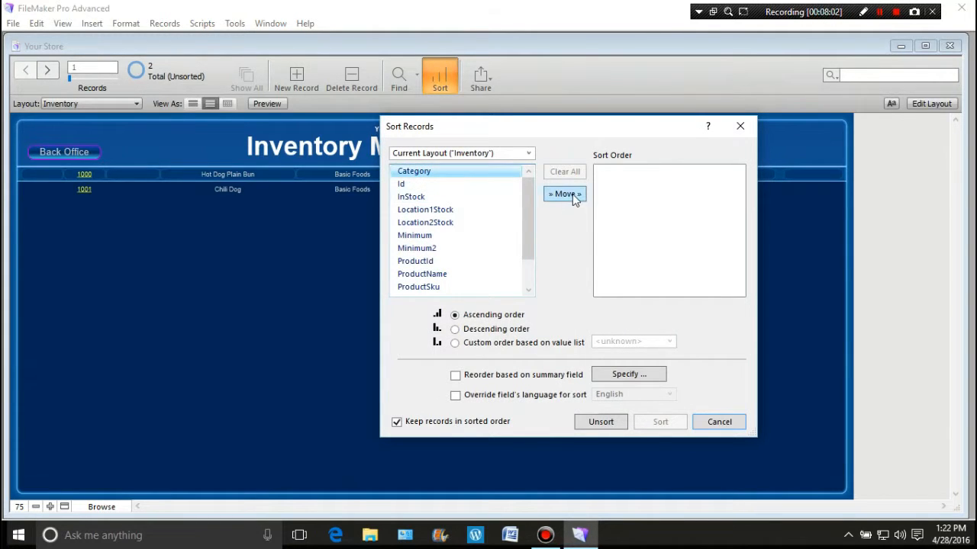
left_click(568, 195)
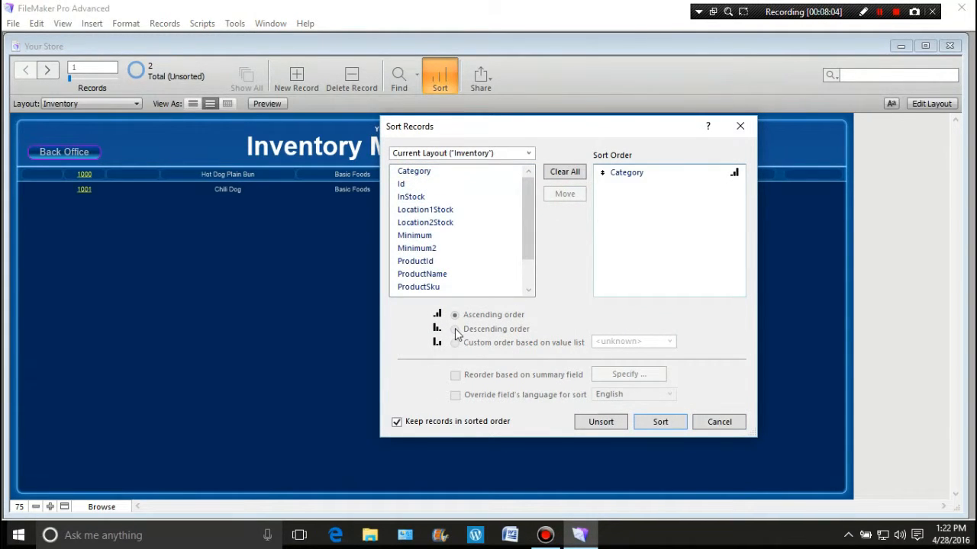
left_click(618, 173)
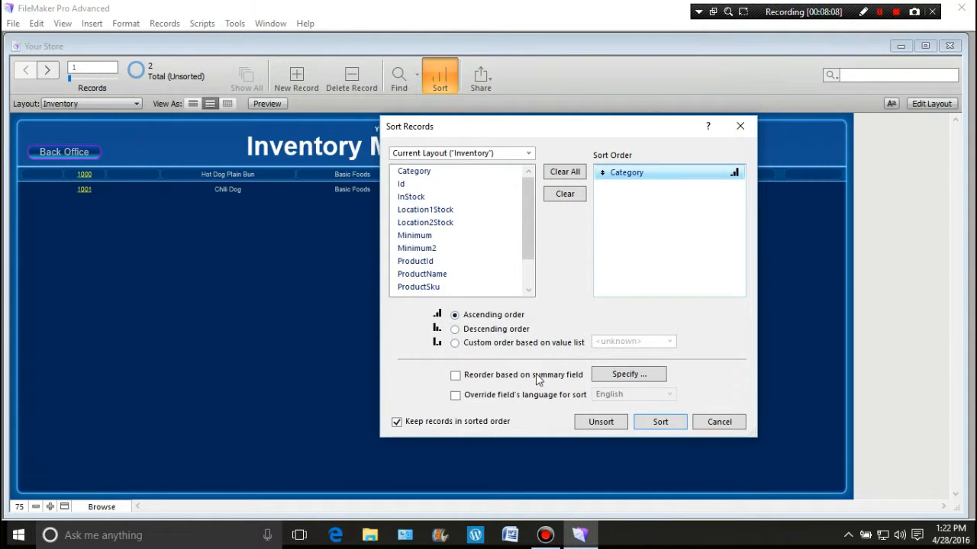
left_click(657, 422)
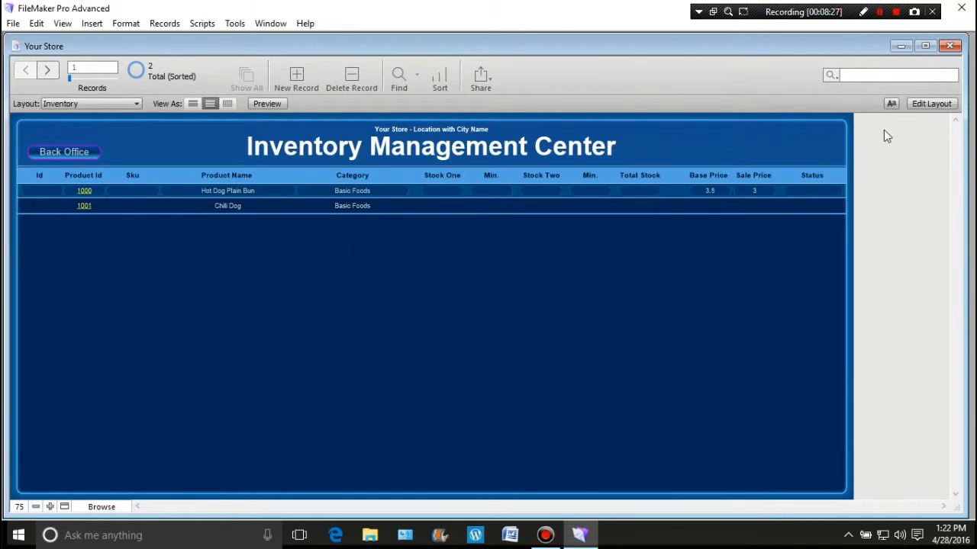
left_click(926, 104)
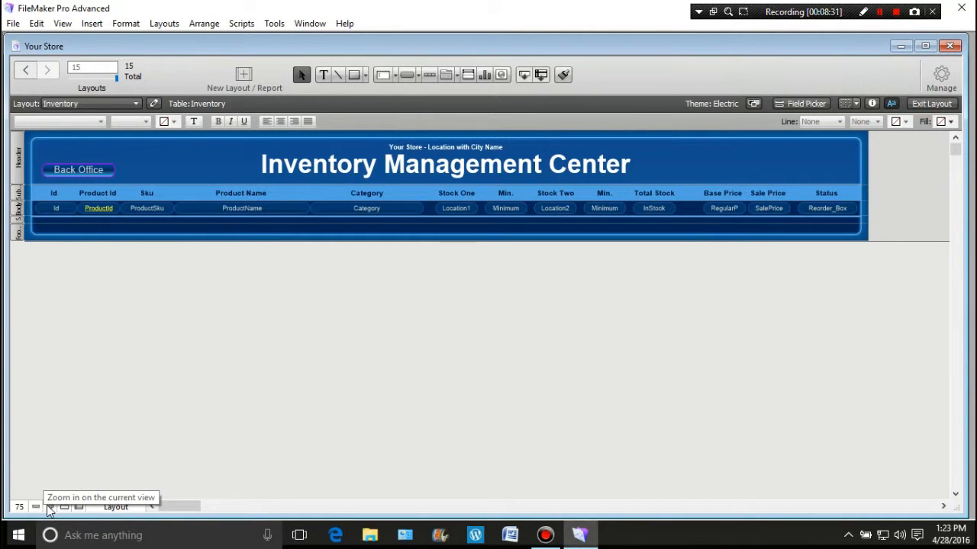
Duplicate the Back Office button directly above the original in the header and label the copy Sort Record.
left_click(50, 507)
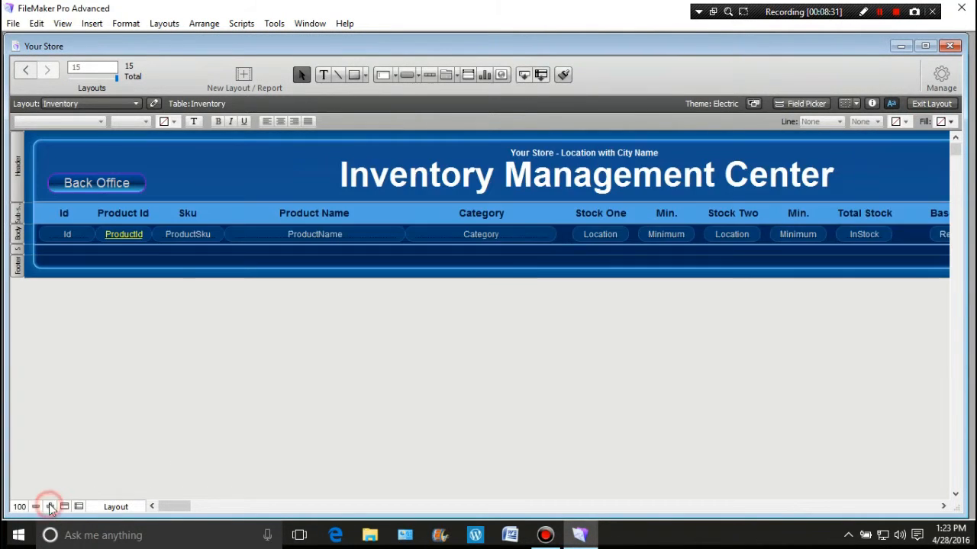
left_click(91, 181)
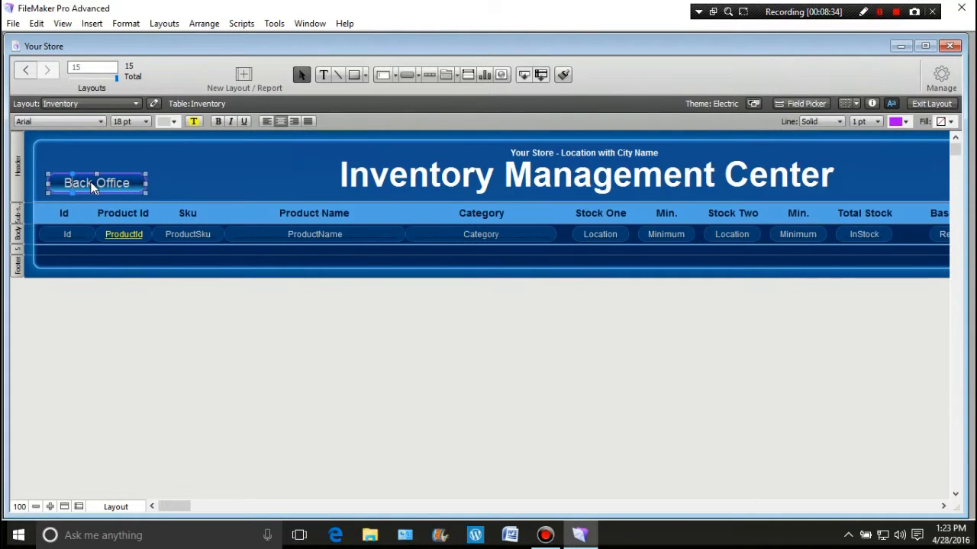
left_click_drag(90, 182, 92, 155)
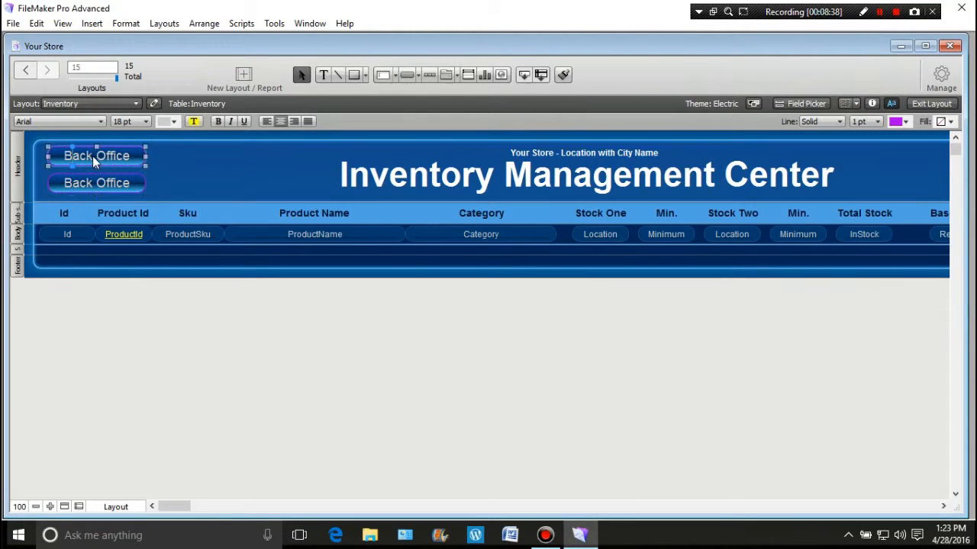
double_click(112, 157)
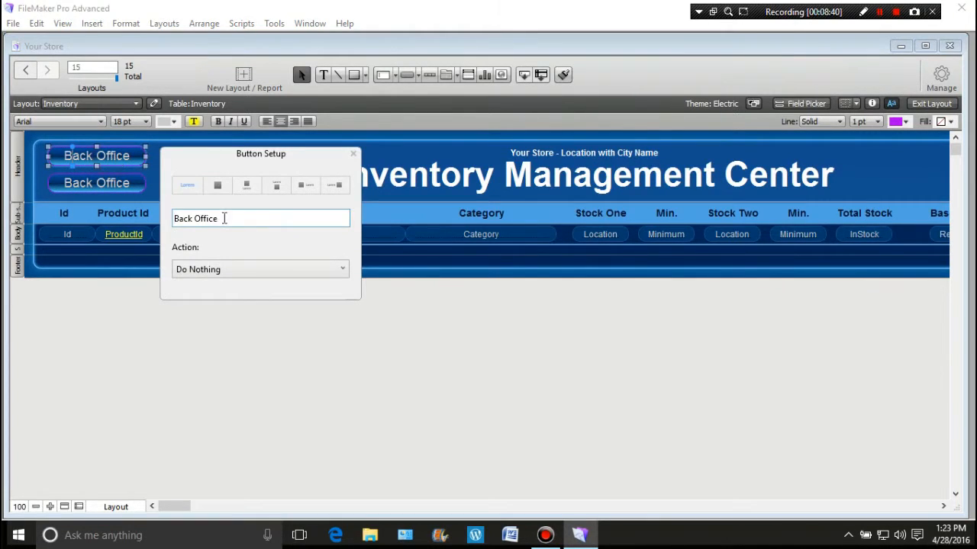
left_click_drag(222, 217, 160, 223)
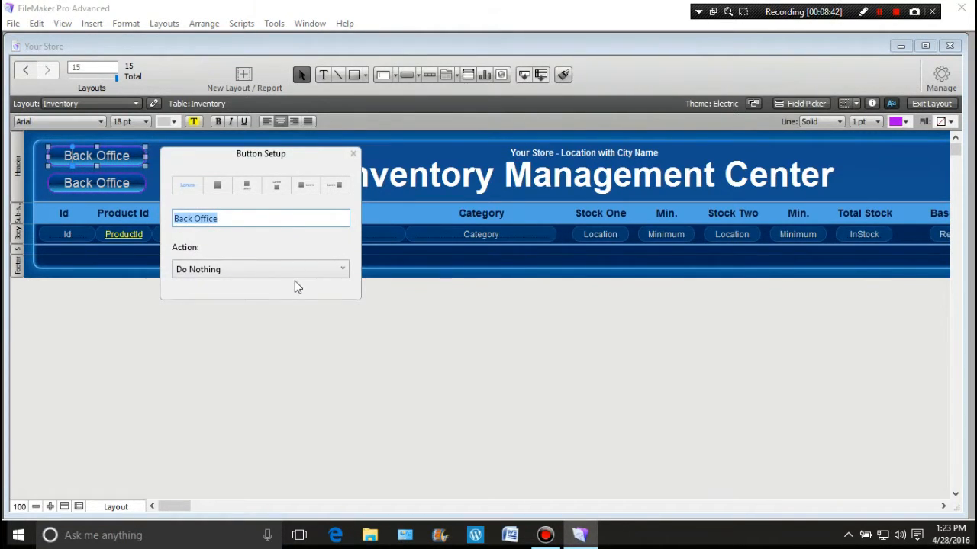
type("Sort")
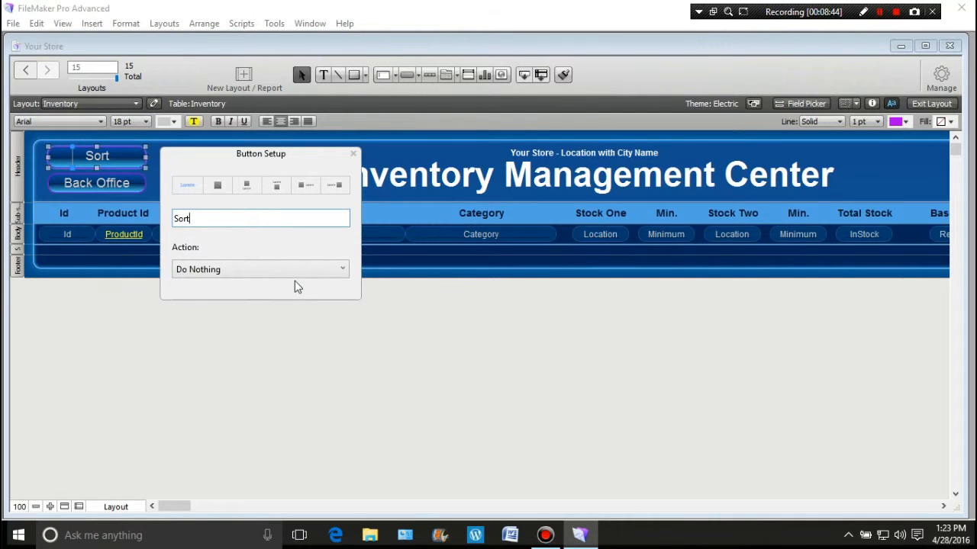
type(" Record")
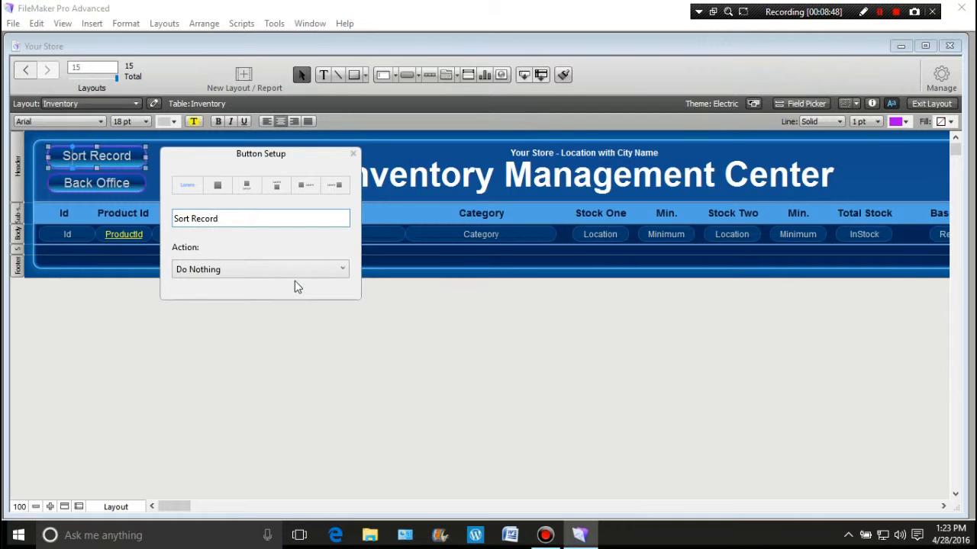
Give the Sort Record button a single-step Sort Records action that performs without a dialog.
left_click(341, 270)
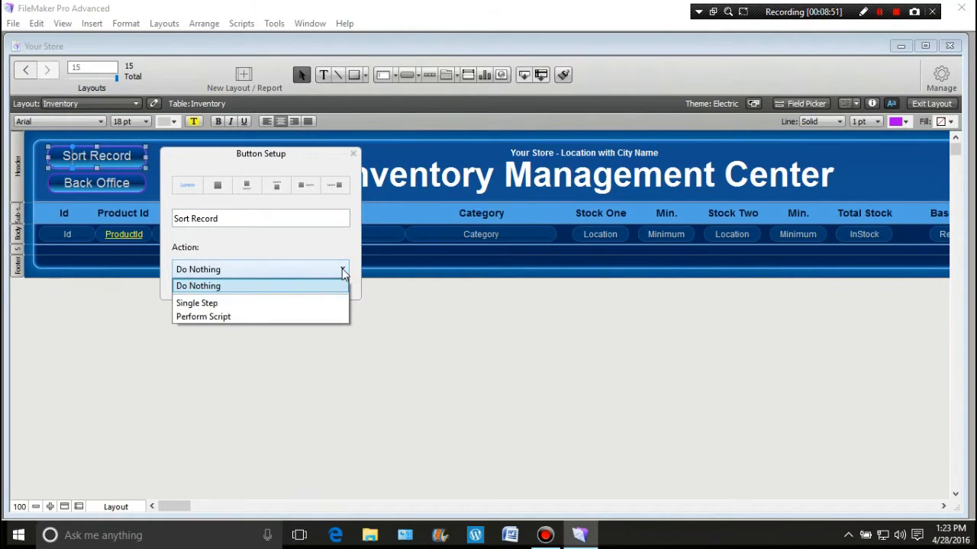
left_click(226, 305)
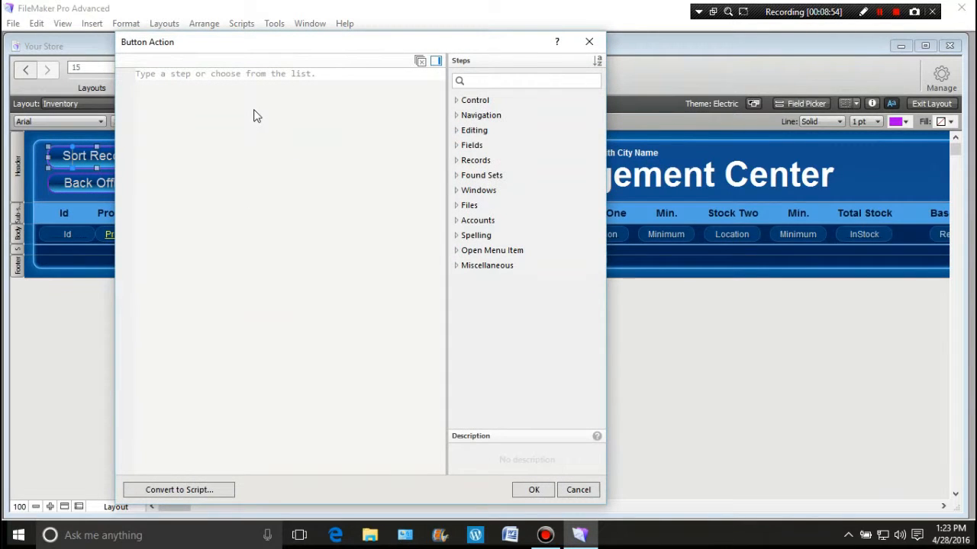
left_click(250, 100)
type("Sort")
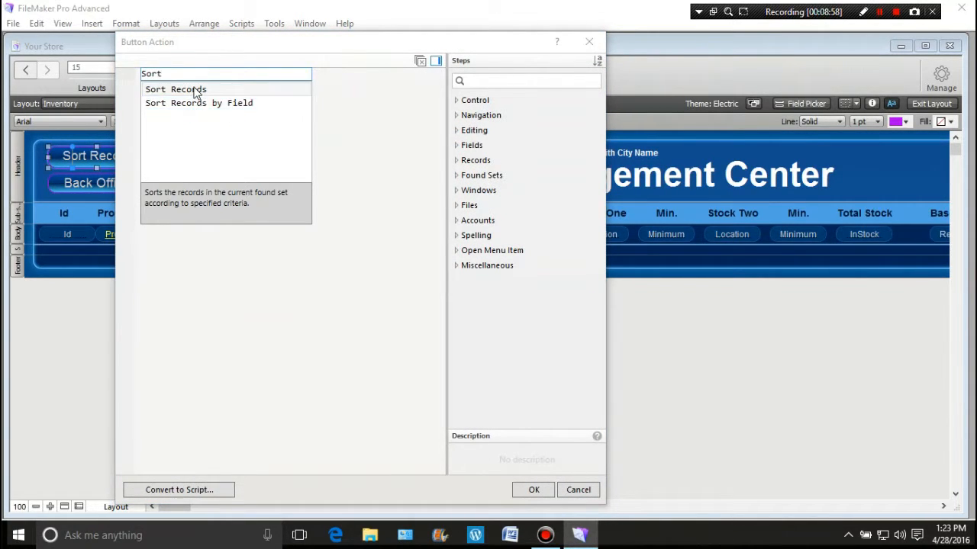
left_click(185, 88)
left_click(225, 74)
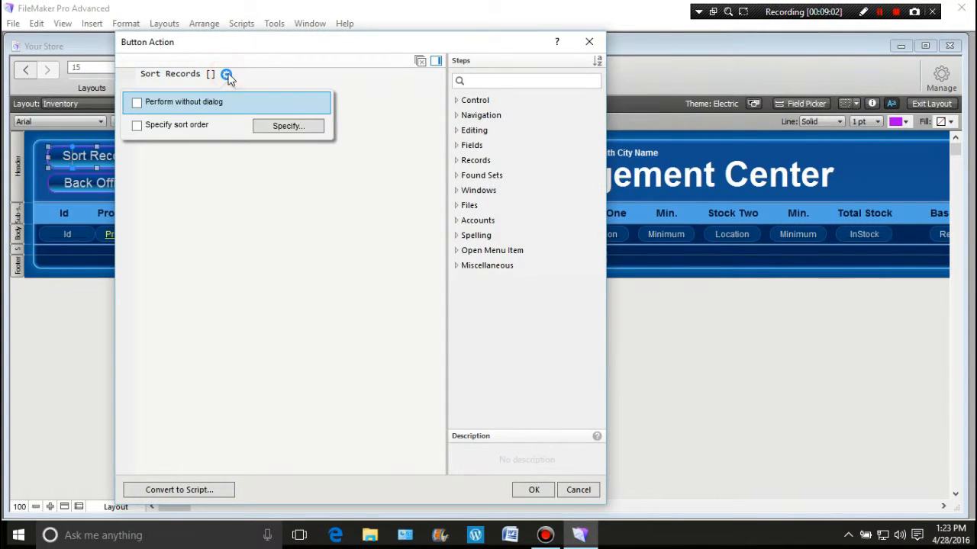
left_click(136, 103)
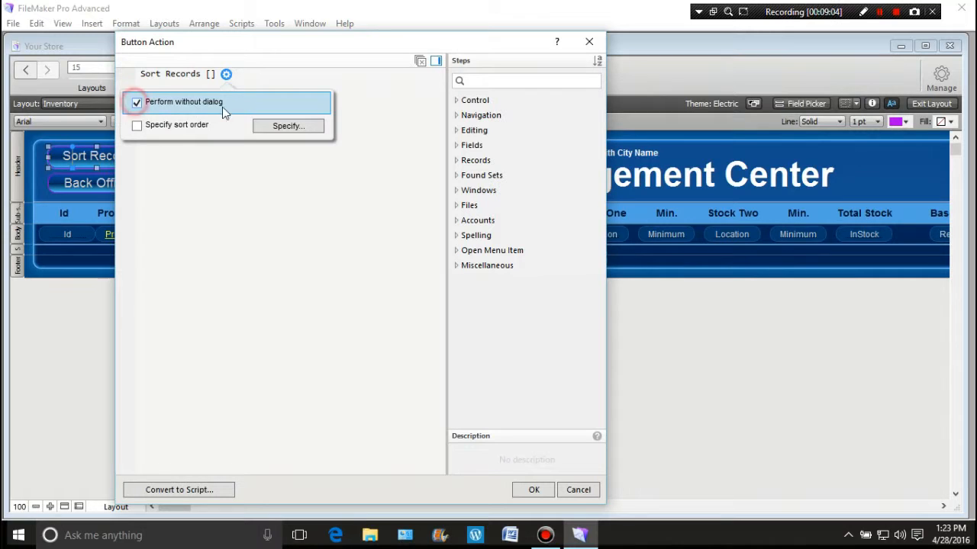
Specify the button's sort order as Category in descending order and close its setup.
left_click(281, 126)
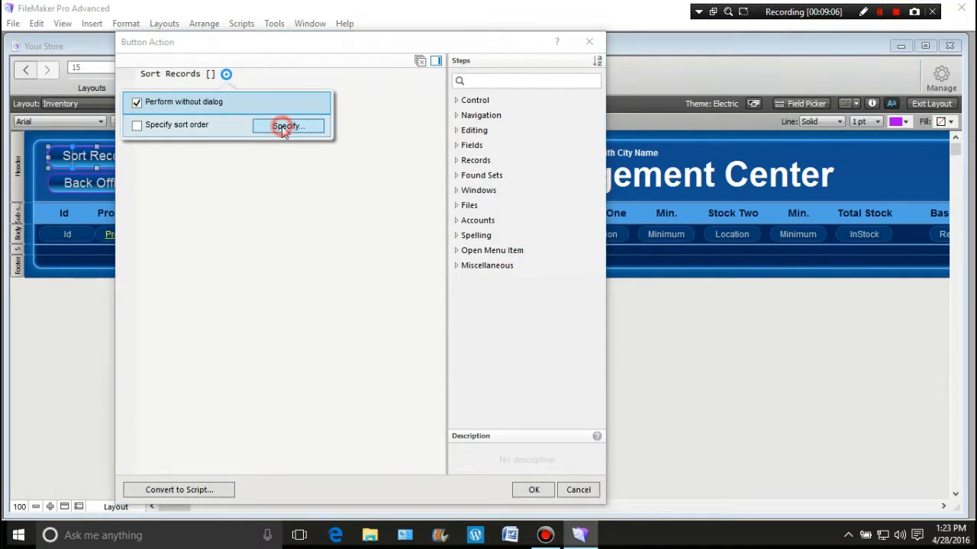
left_click(629, 175)
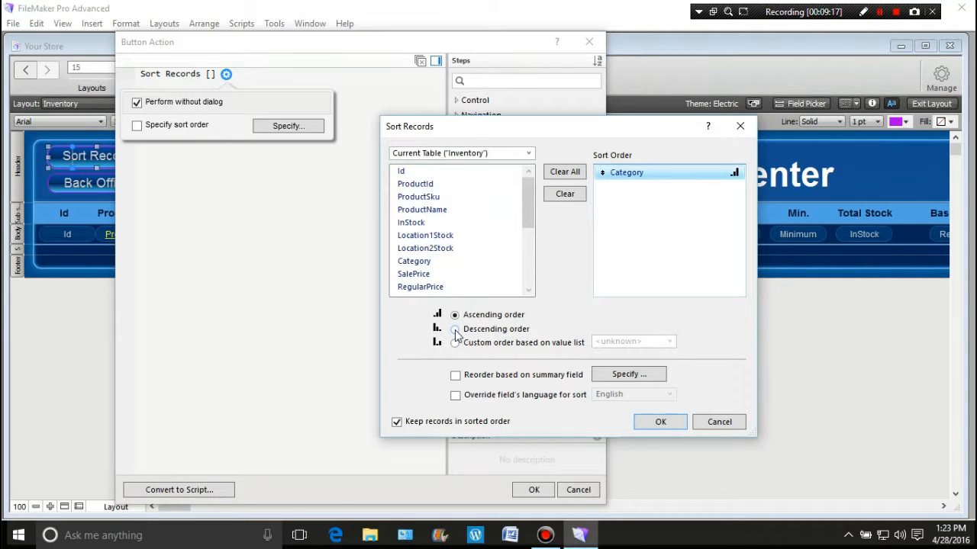
left_click(455, 329)
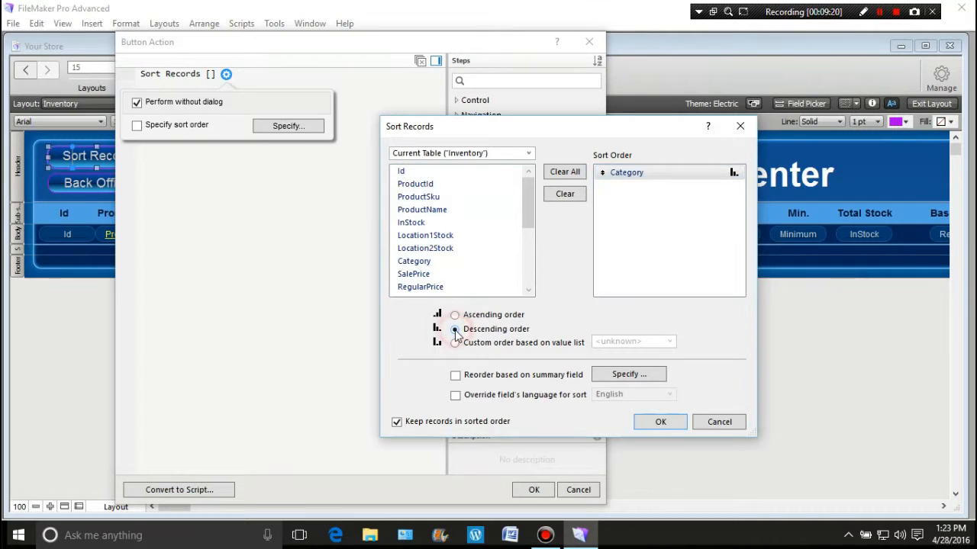
left_click(661, 421)
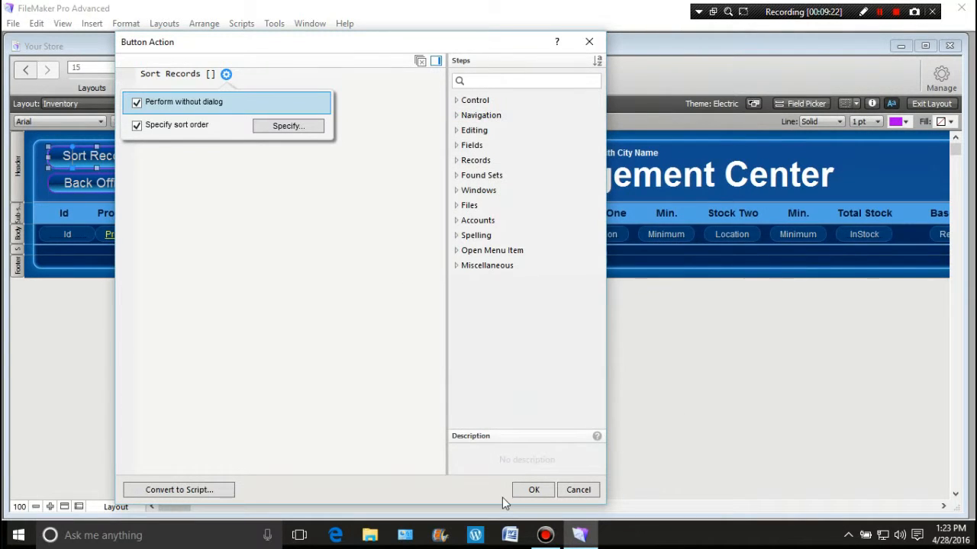
left_click(533, 490)
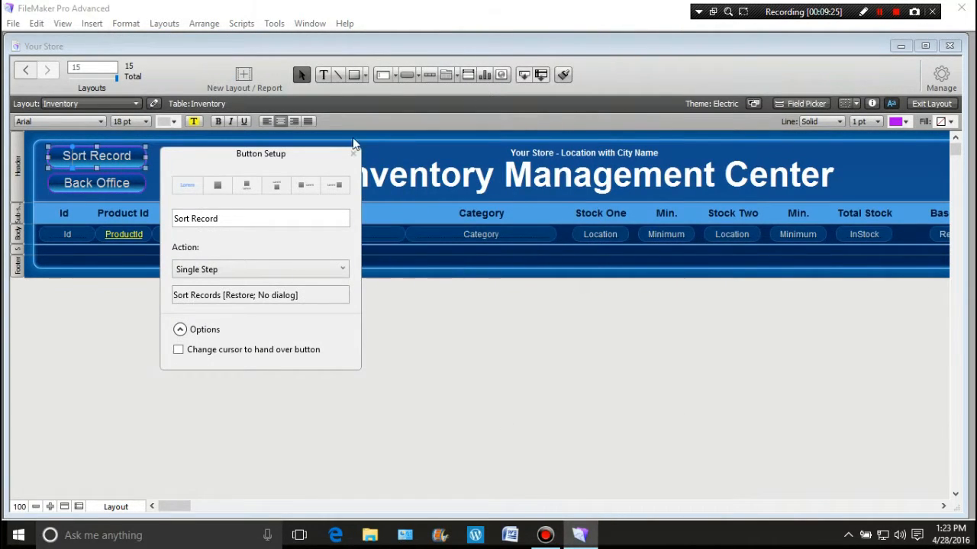
left_click(354, 153)
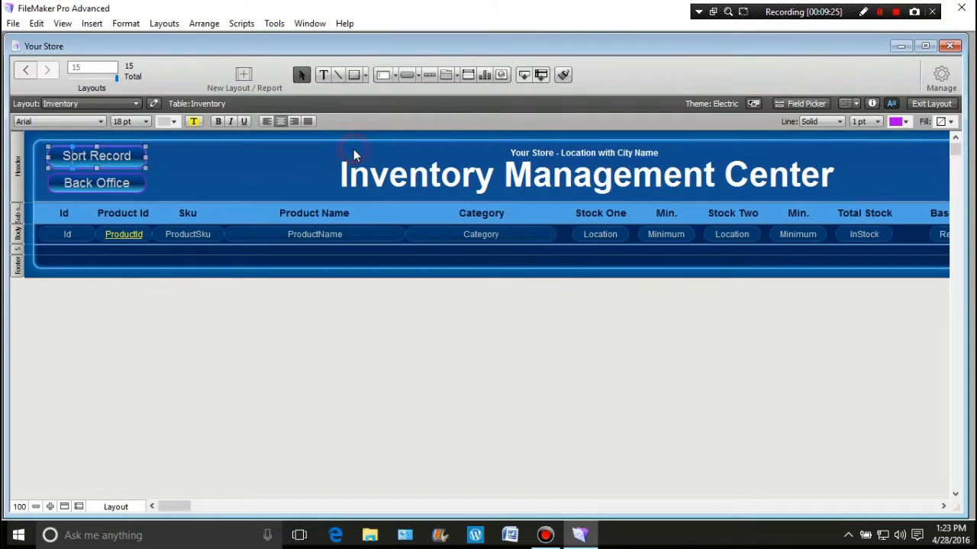
Make the cursor change to a hand over the Sort Record button.
right_click(94, 156)
left_click(177, 257)
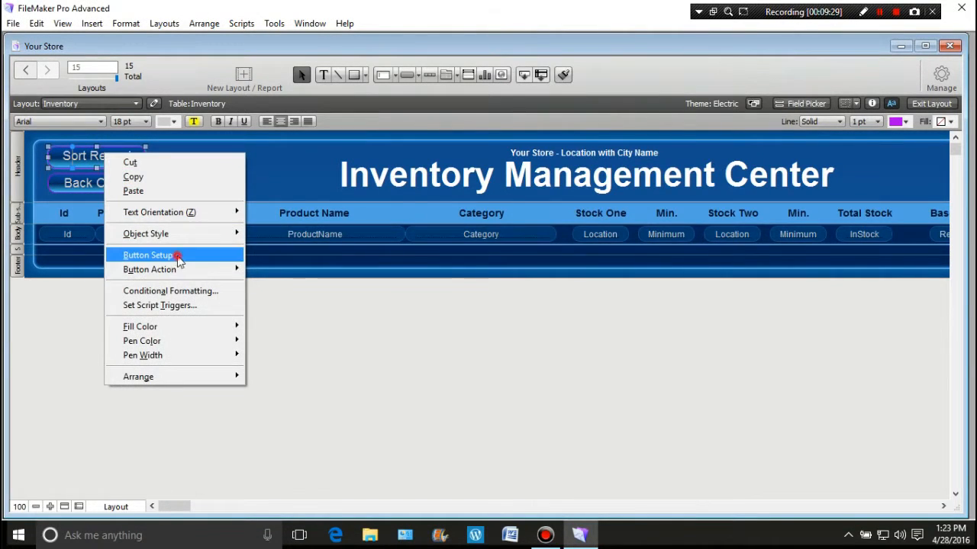
left_click(177, 350)
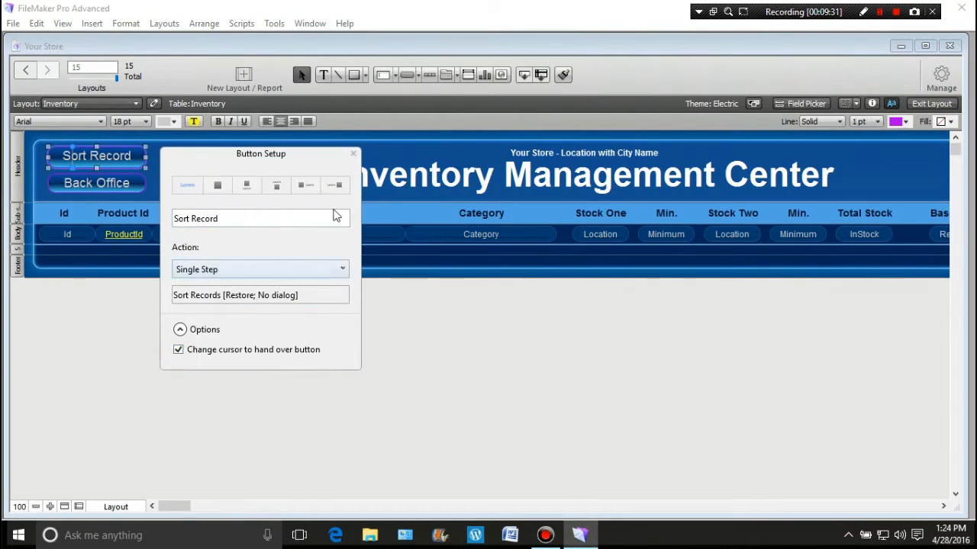
left_click(352, 152)
left_click(287, 384)
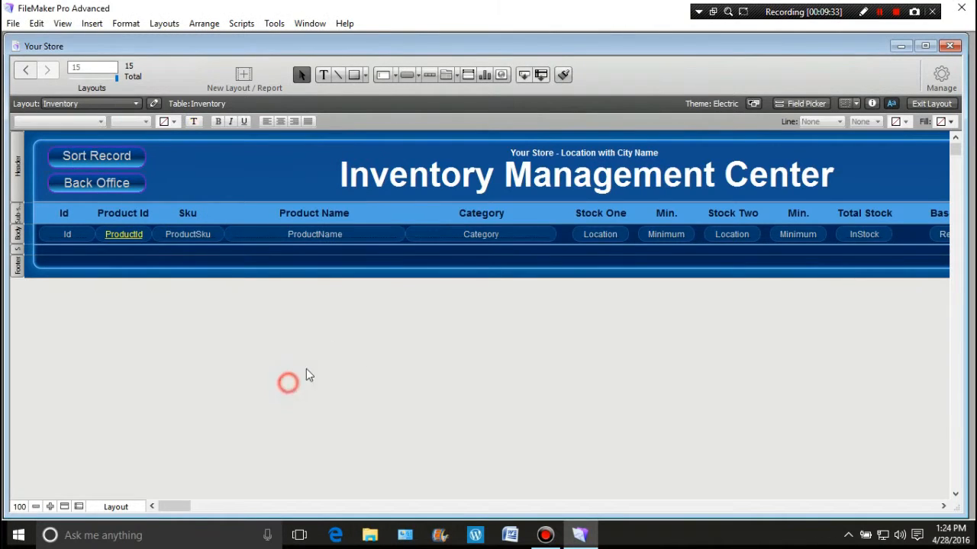
Change the outline color of the Sort Record button to red-orange.
left_click(142, 162)
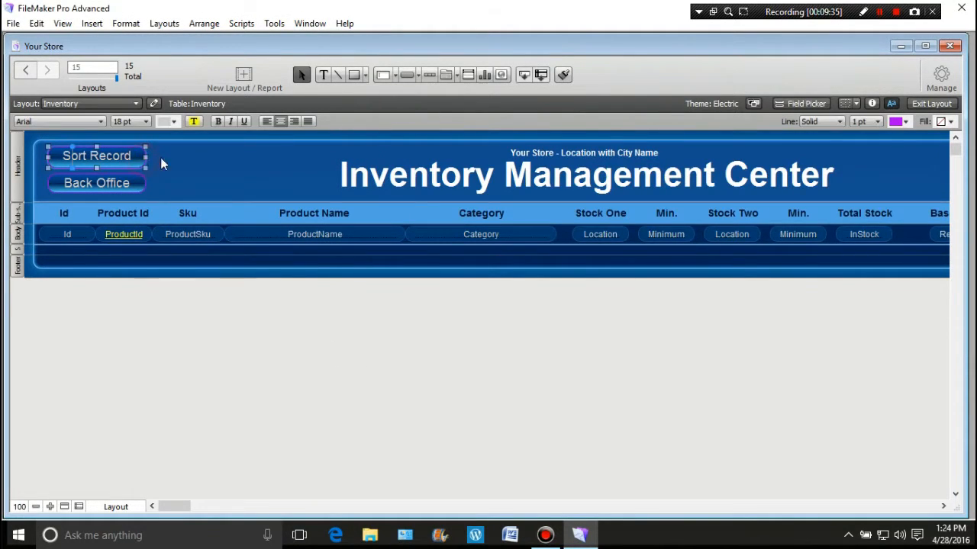
left_click(908, 122)
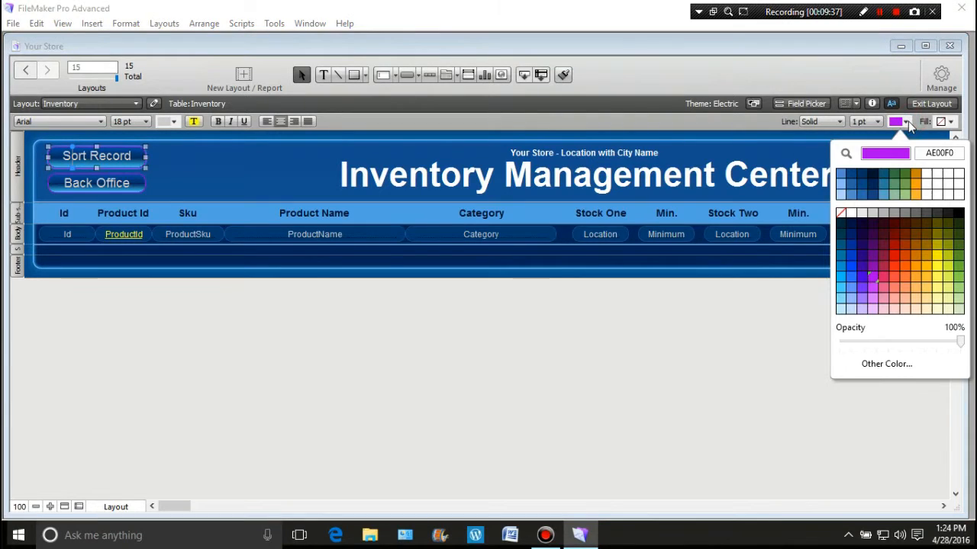
left_click(896, 276)
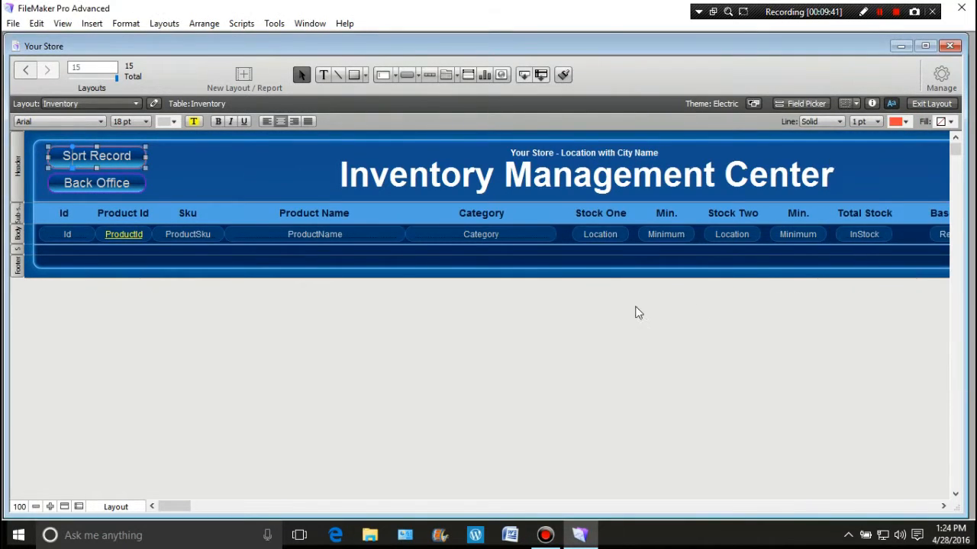
left_click(354, 333)
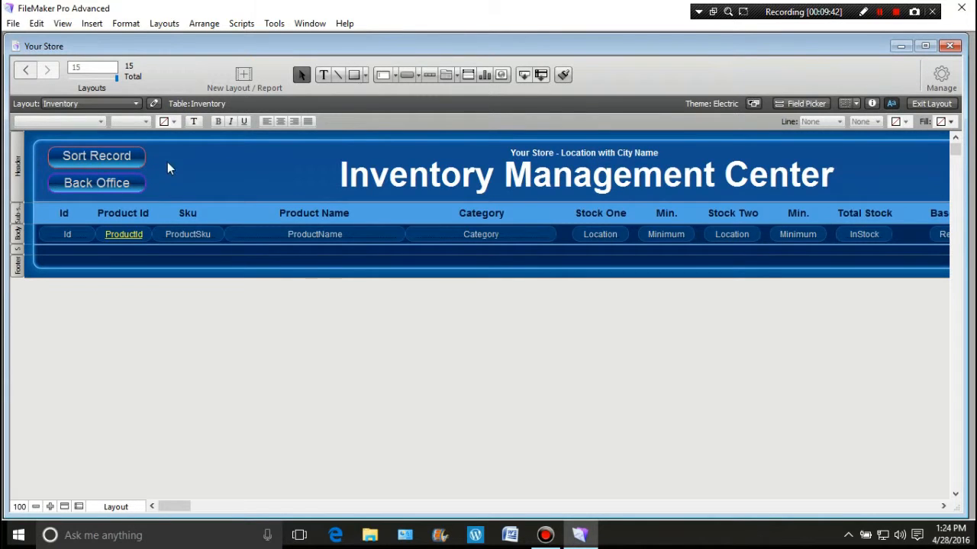
left_click(104, 156)
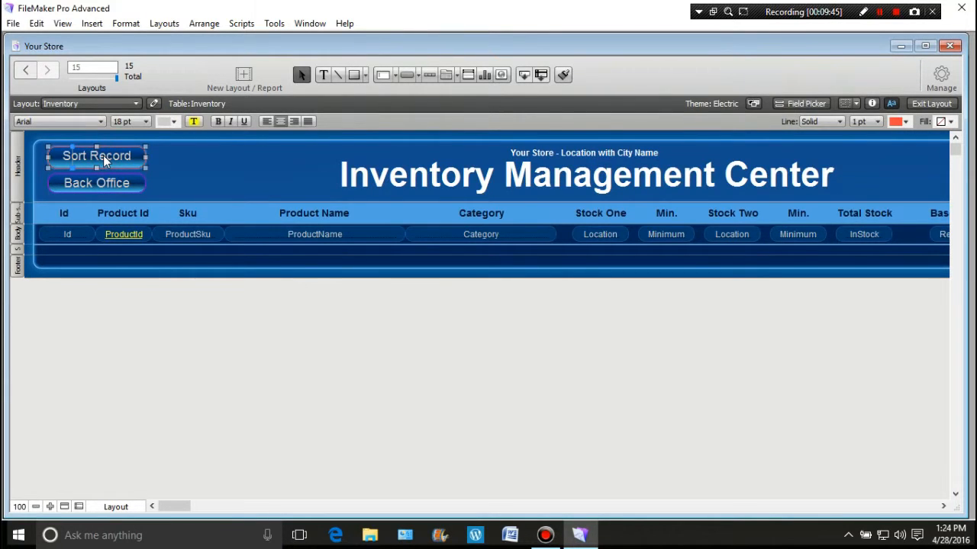
Move the Sort Record button beside the Back Office button in the header and set the Back Office button's line color to red.
left_click_drag(105, 158, 206, 180)
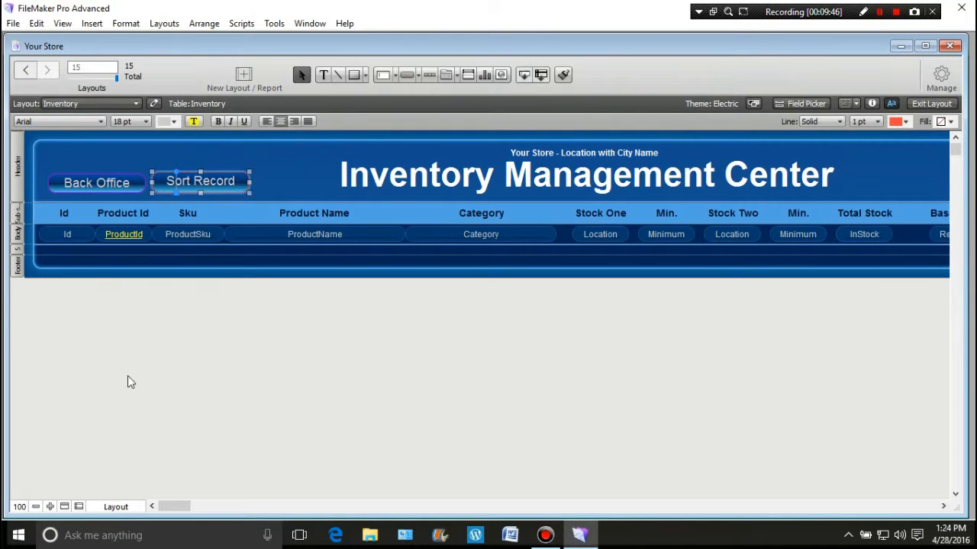
left_click(120, 398)
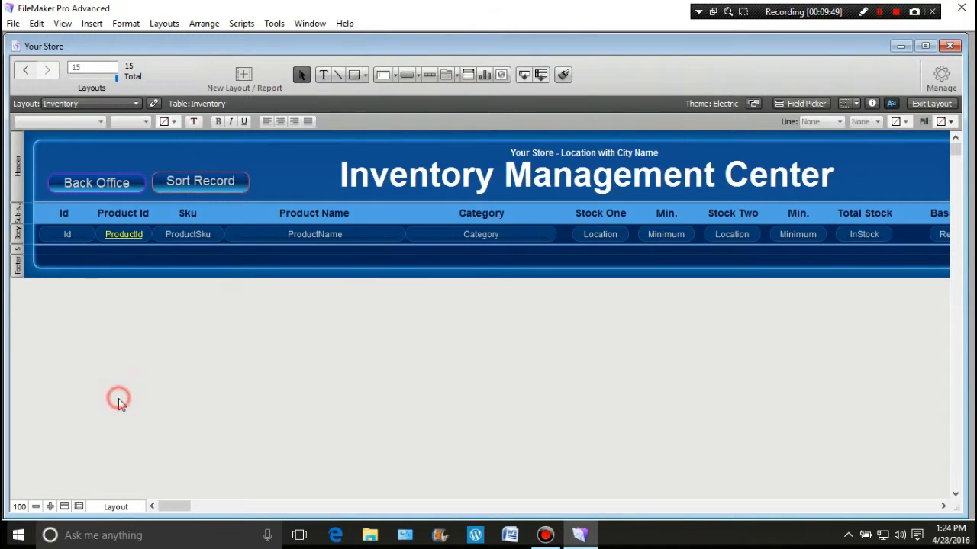
left_click(117, 181)
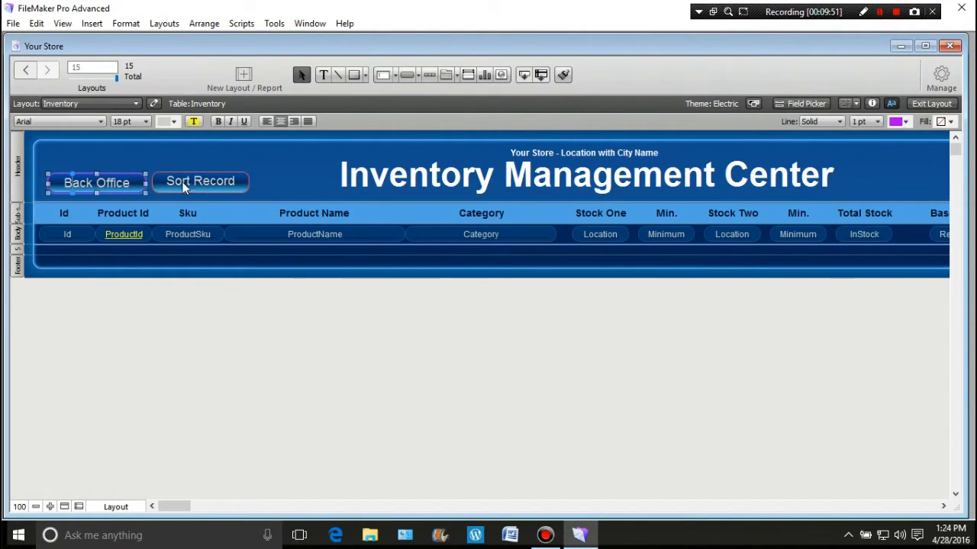
left_click(906, 122)
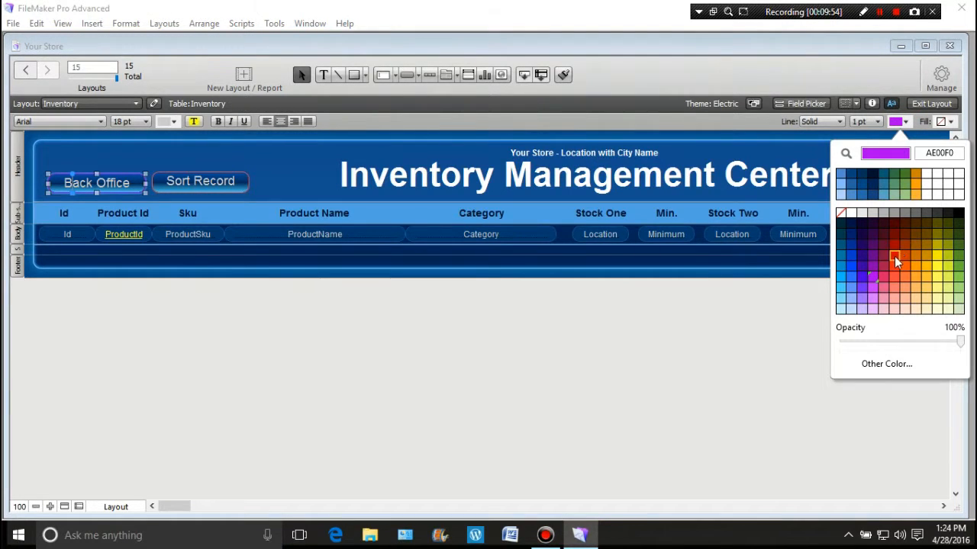
left_click(894, 257)
left_click(259, 356)
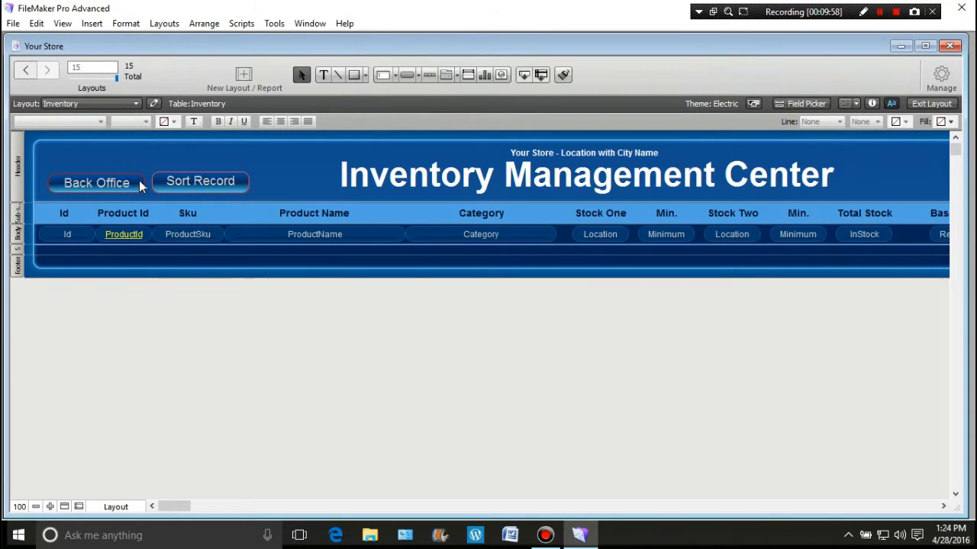
Compare the sizes of the two header buttons and set the Back Office button's height to 30 pt to match Sort Record.
left_click(181, 183)
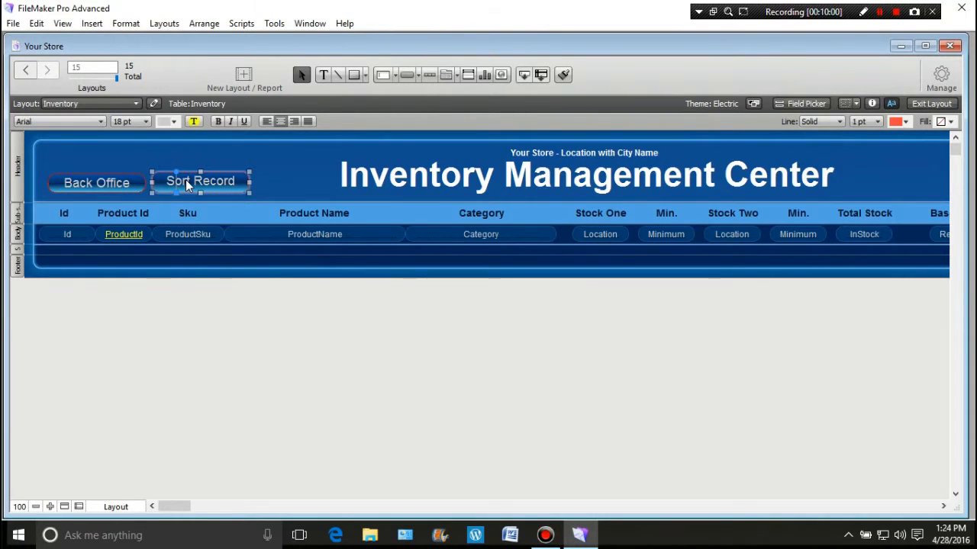
left_click(134, 184)
left_click(181, 183)
left_click(127, 184)
left_click(871, 103)
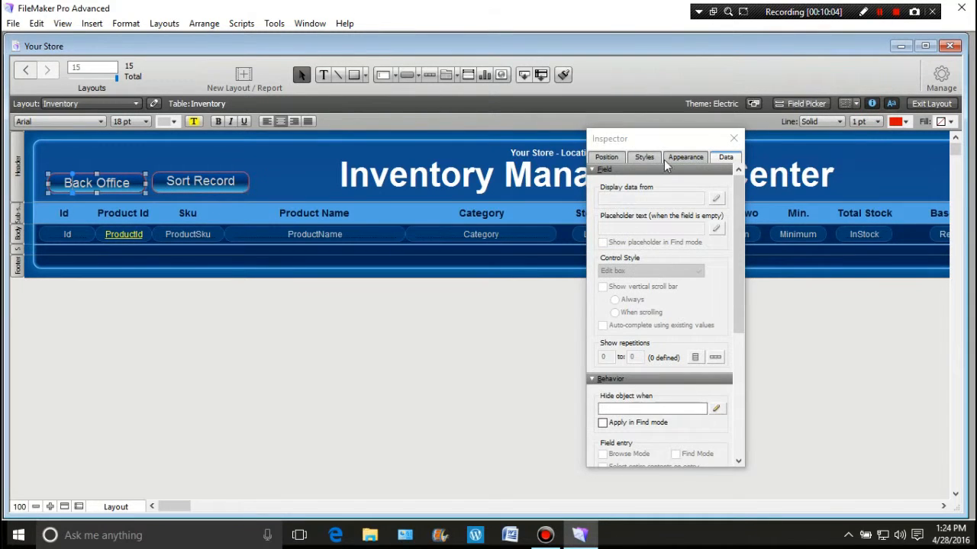
left_click(607, 158)
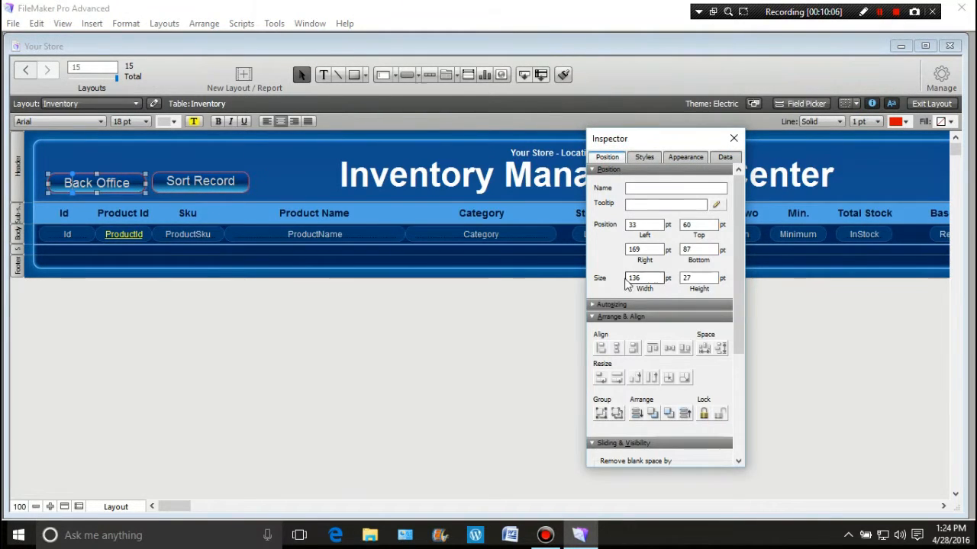
left_click(197, 180)
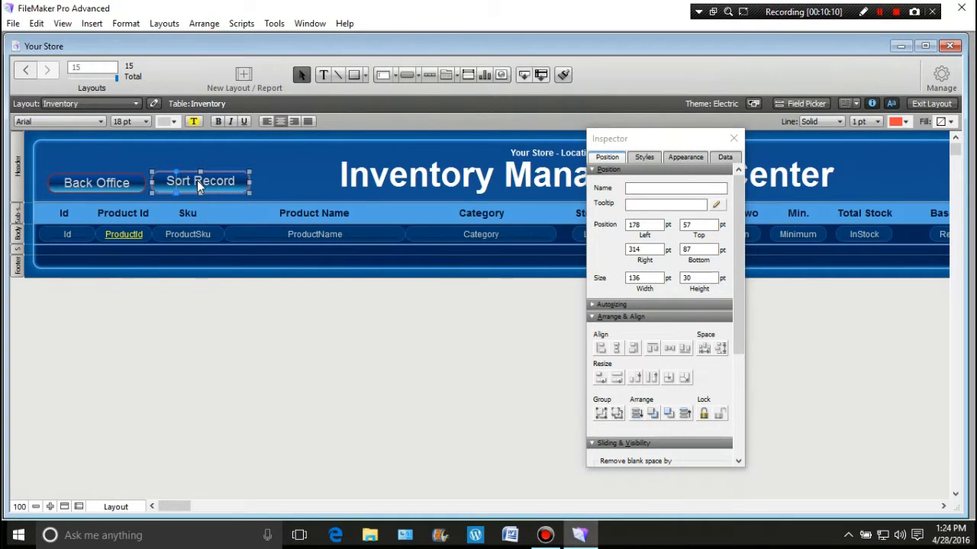
left_click(690, 278)
left_click(98, 185)
left_click(684, 278)
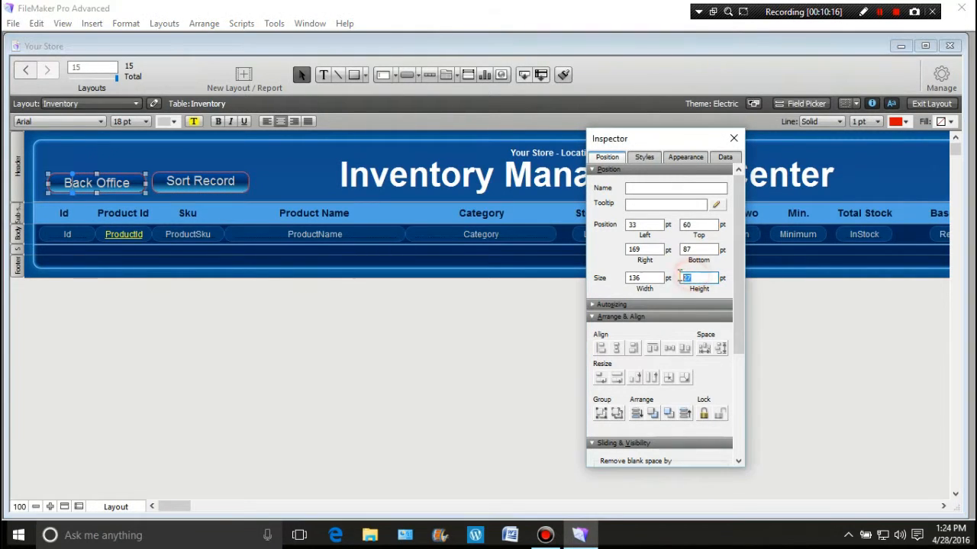
type("30")
left_click(480, 355)
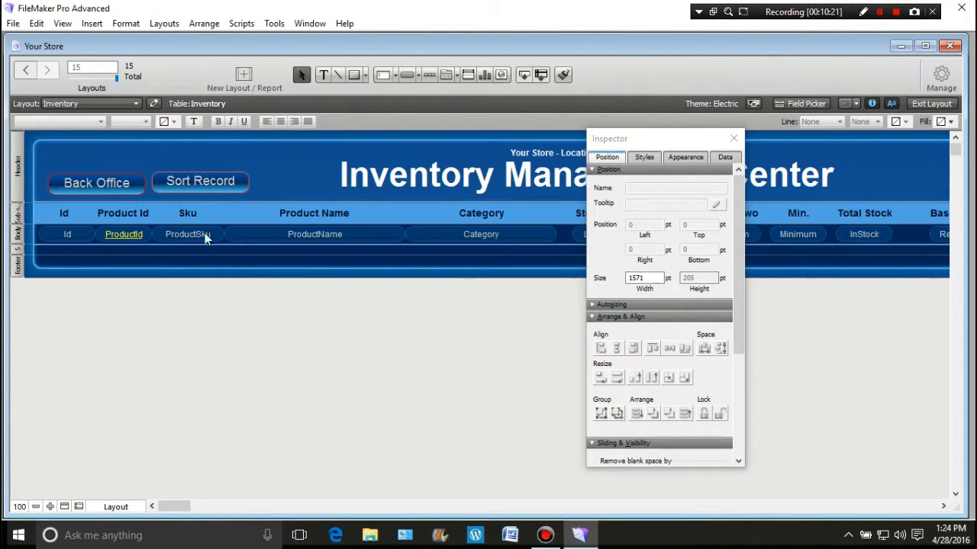
Move the Sort Record button down to a top position of 60 pt, level with the Back Office button.
left_click(283, 176)
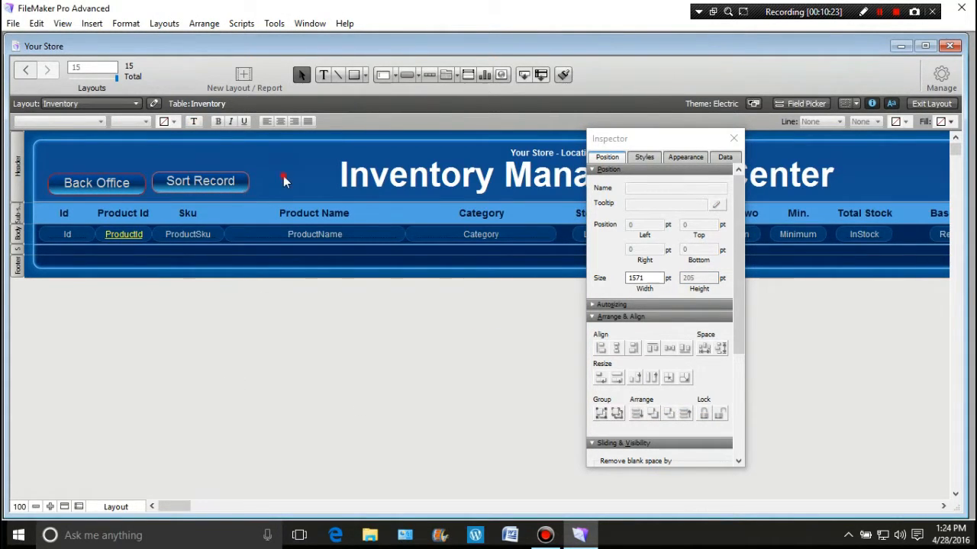
left_click(203, 181)
left_click_drag(202, 180, 202, 182)
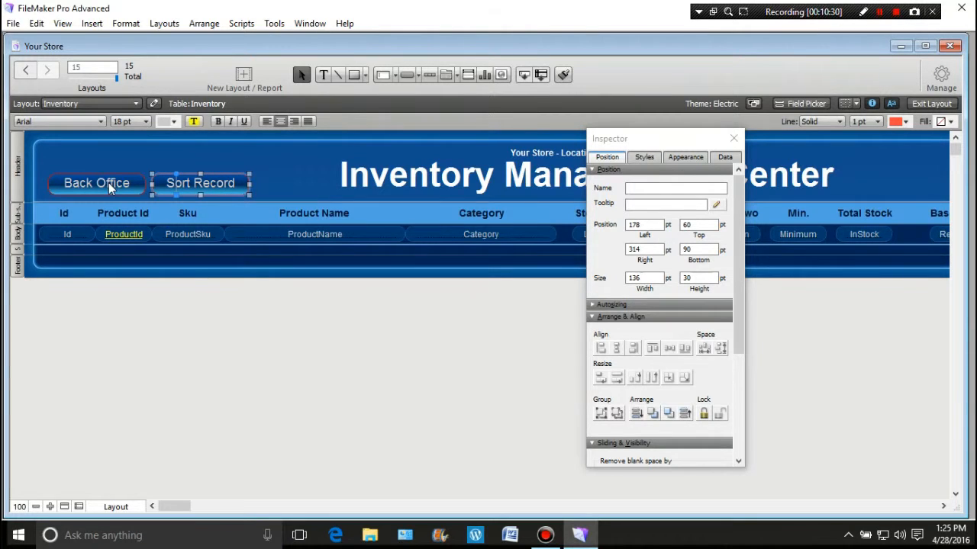
left_click(290, 173)
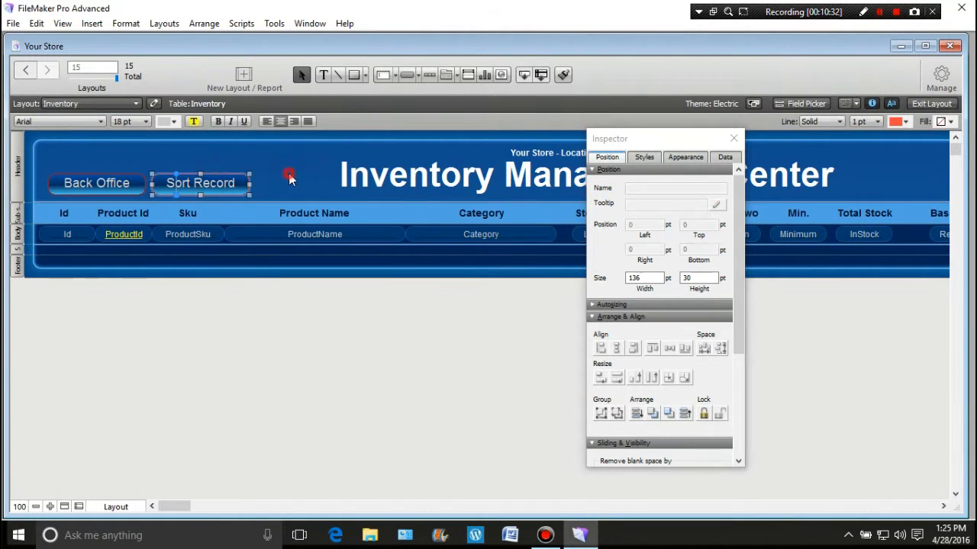
Set the top padding of the Sort Record button to 3.
left_click(225, 184)
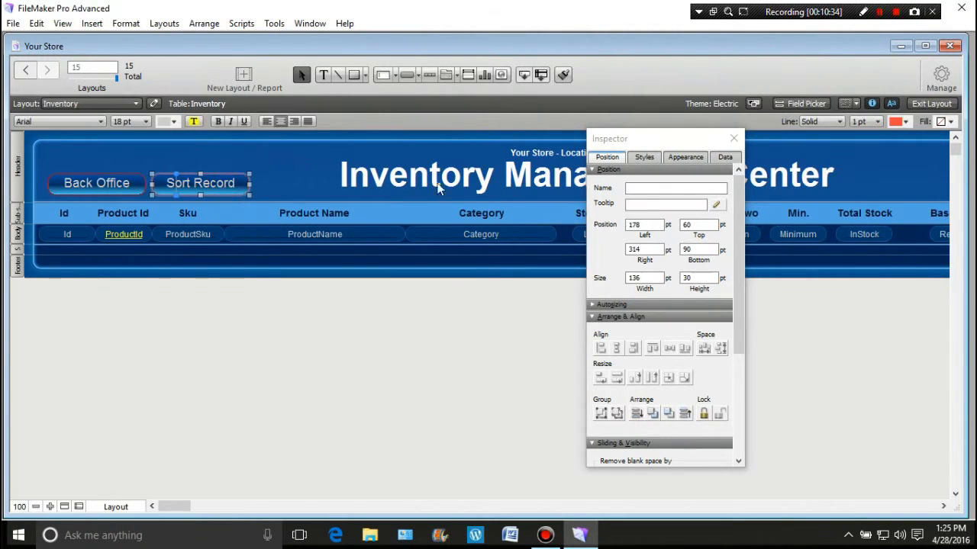
left_click(684, 156)
left_click_drag(739, 243, 740, 335)
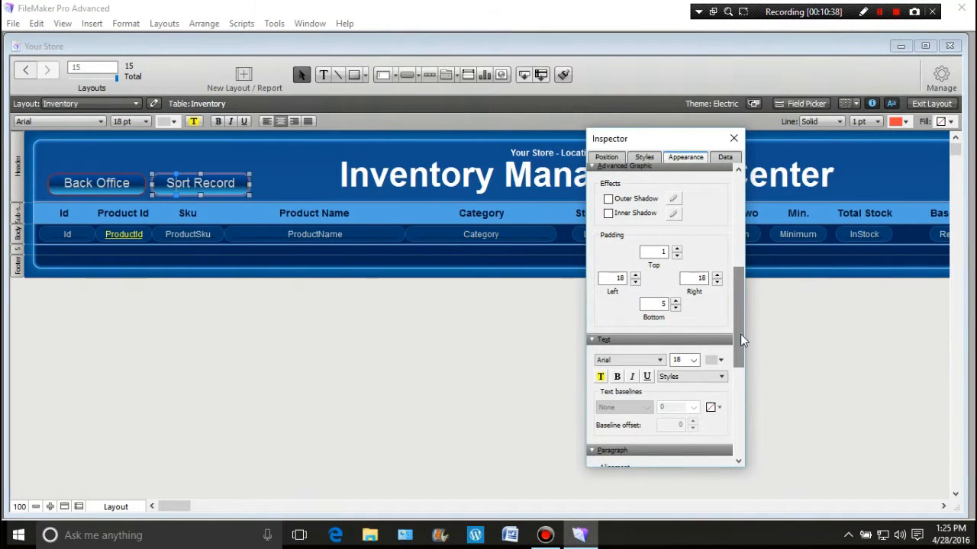
left_click(677, 249)
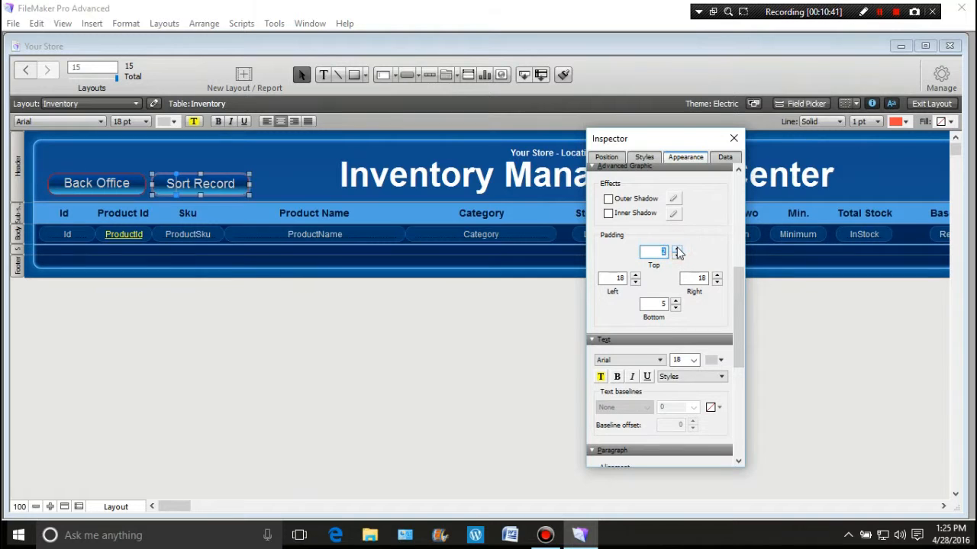
left_click(676, 249)
Set the top padding of the Back Office button to 3 and close the Inspector.
left_click(120, 184)
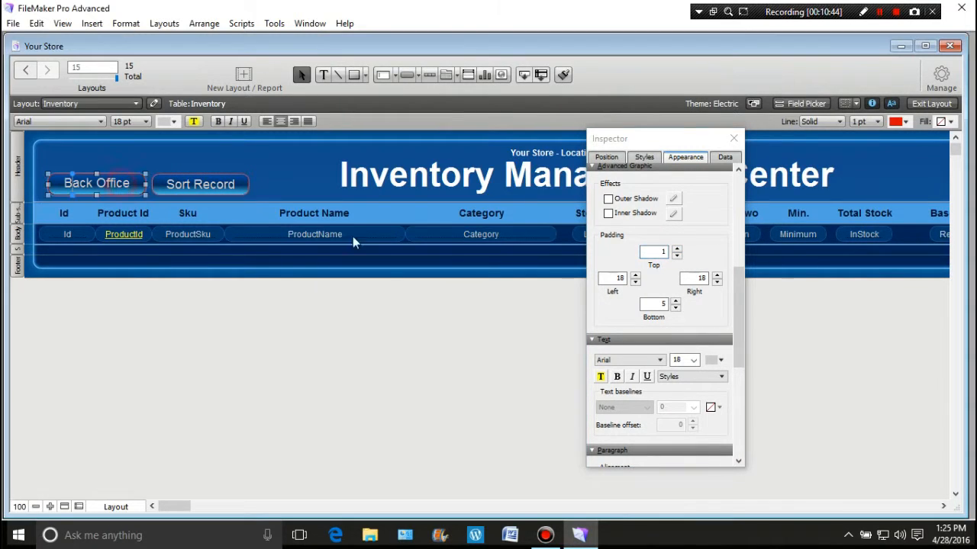
left_click(677, 250)
left_click(676, 250)
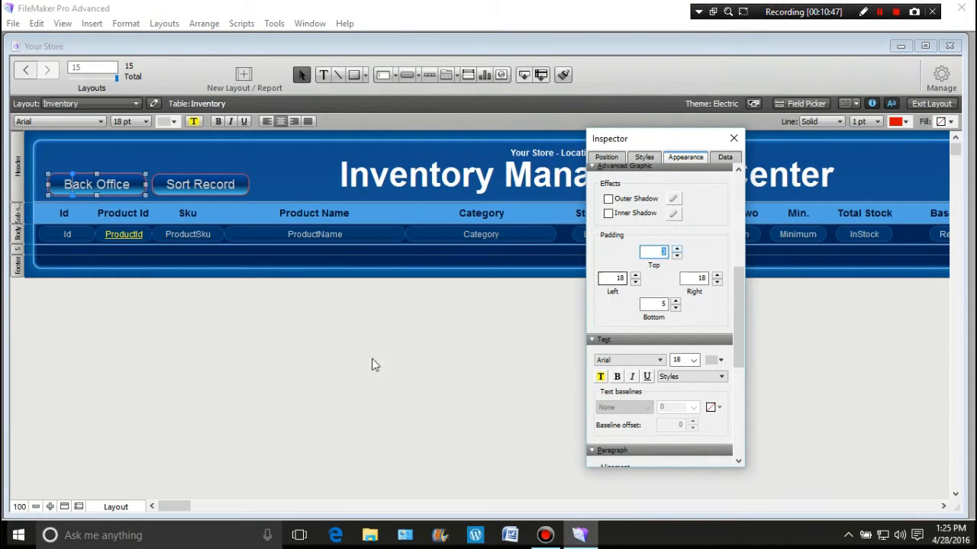
left_click(293, 378)
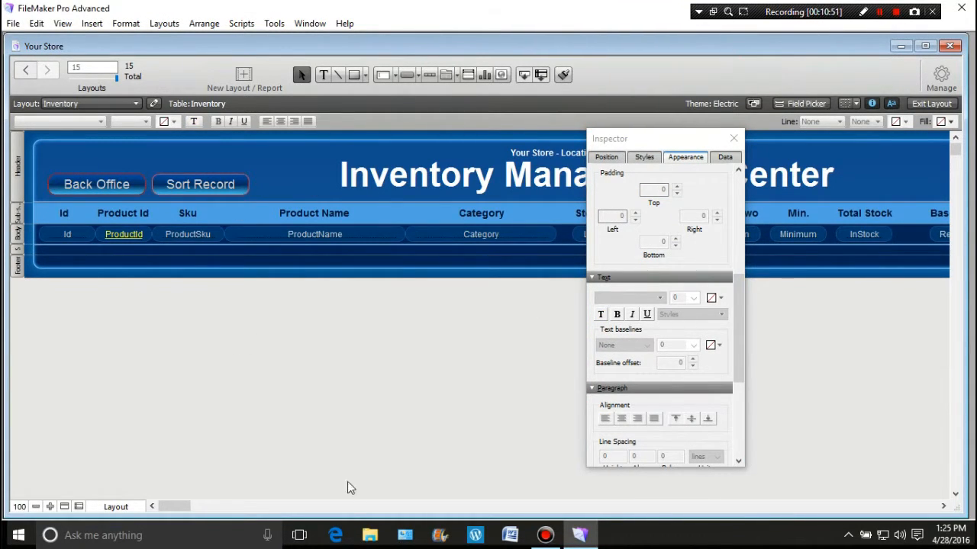
left_click(348, 455)
left_click(734, 138)
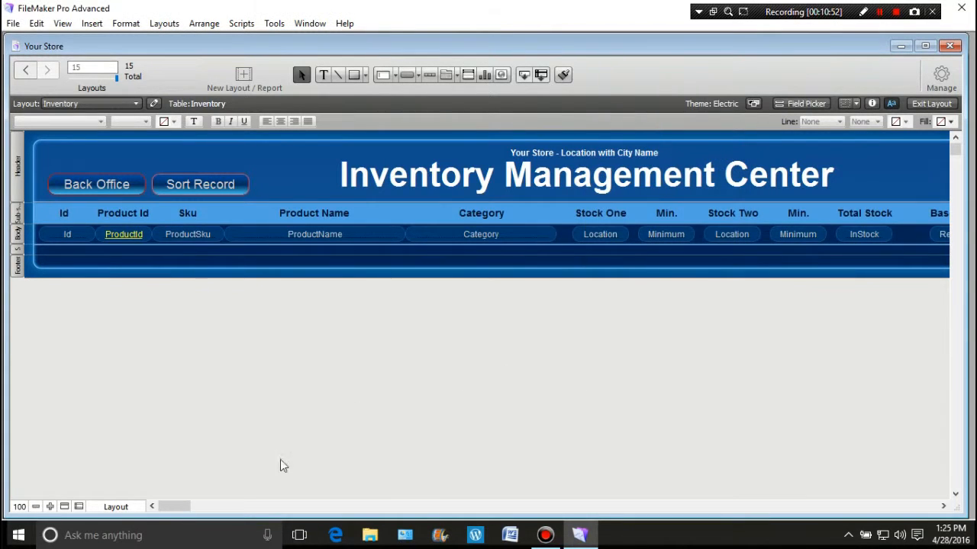
Check the Inventory layout in Browse mode at 75% zoom and return to Layout mode.
left_click(35, 507)
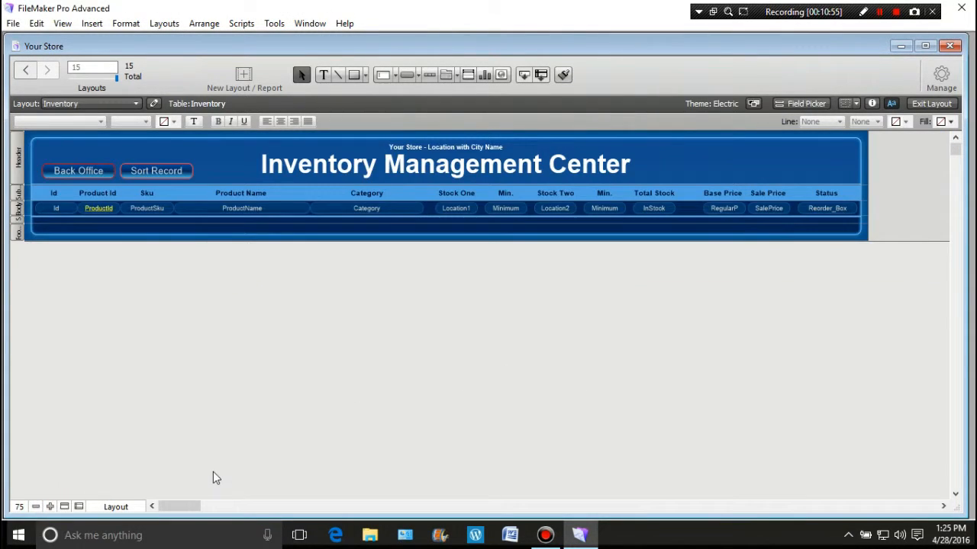
left_click(80, 172)
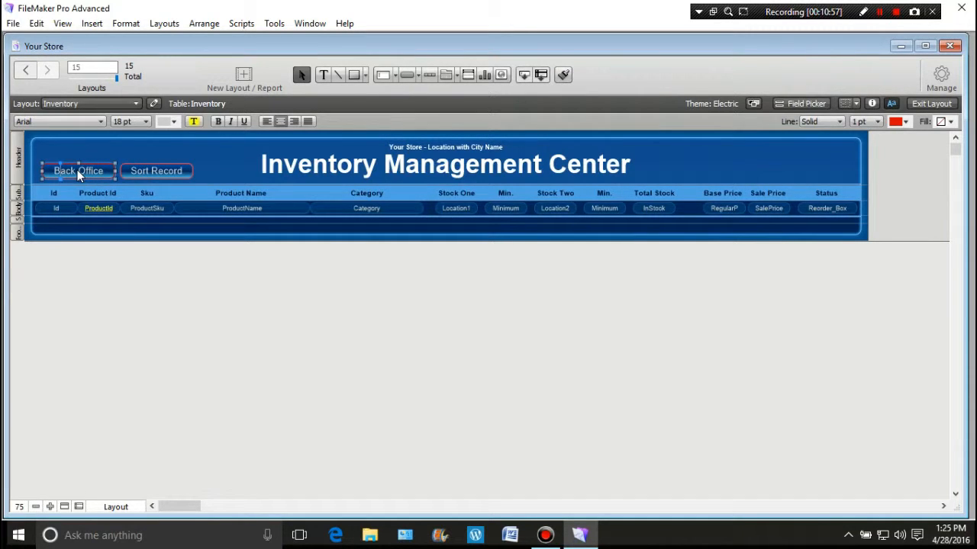
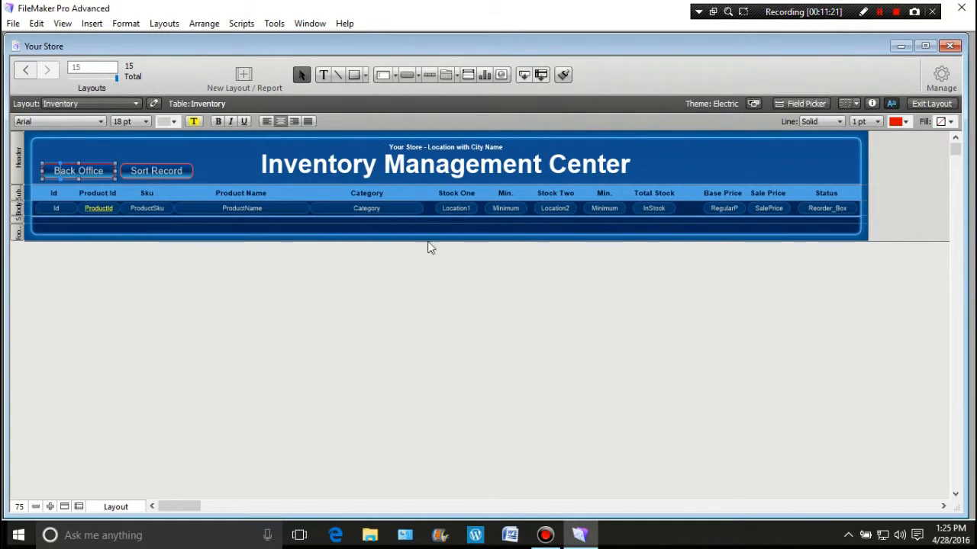
left_click(931, 103)
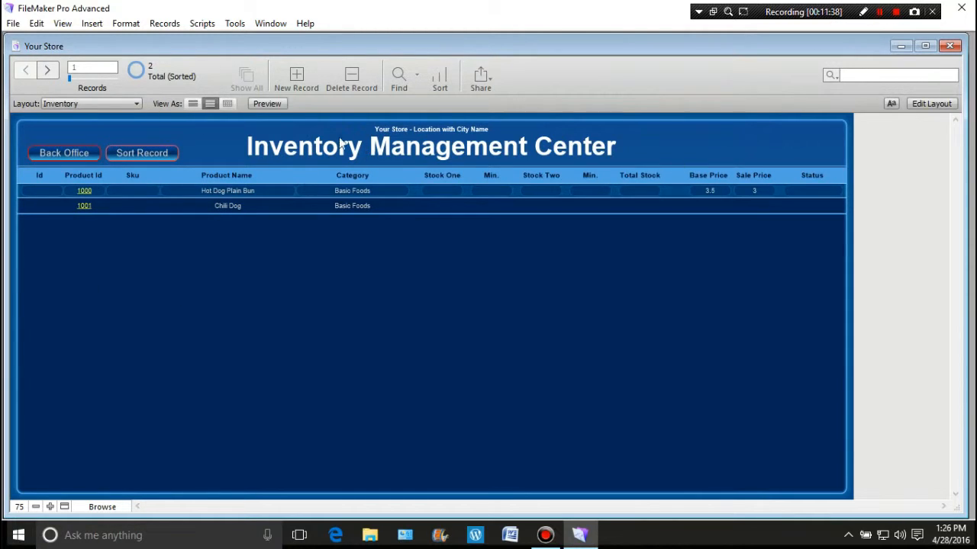
left_click(934, 106)
Open the layout manager and duplicate the Inventory layout in the Admin_Layouts folder.
left_click(941, 76)
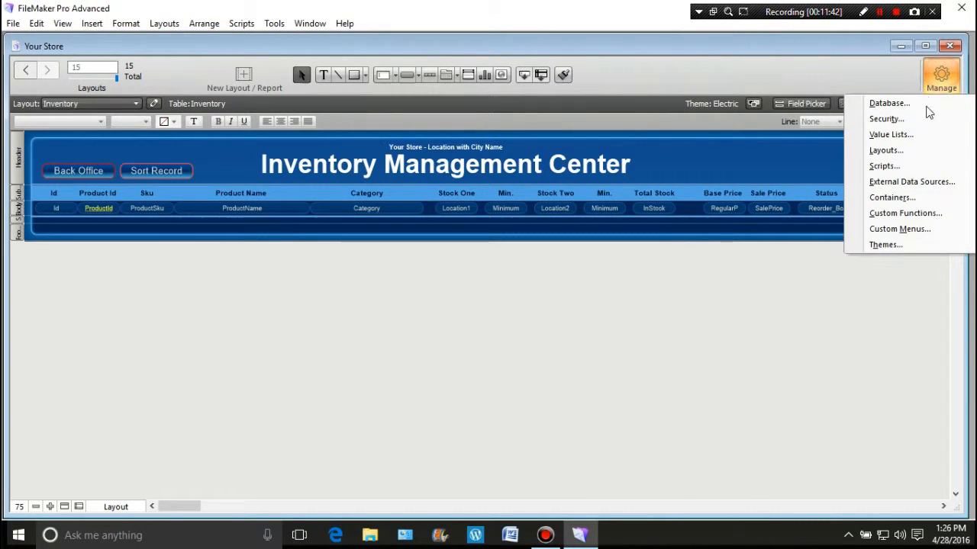
left_click(916, 148)
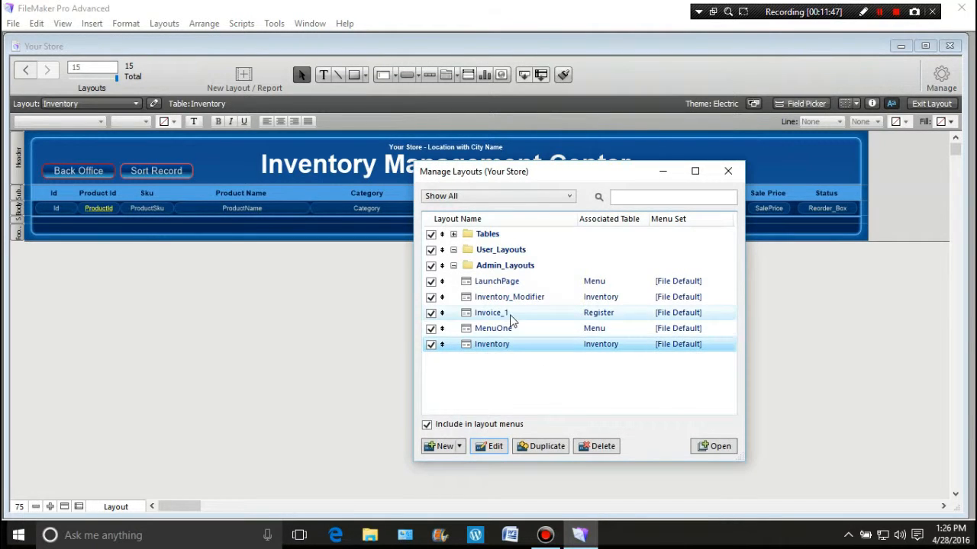
left_click(498, 348)
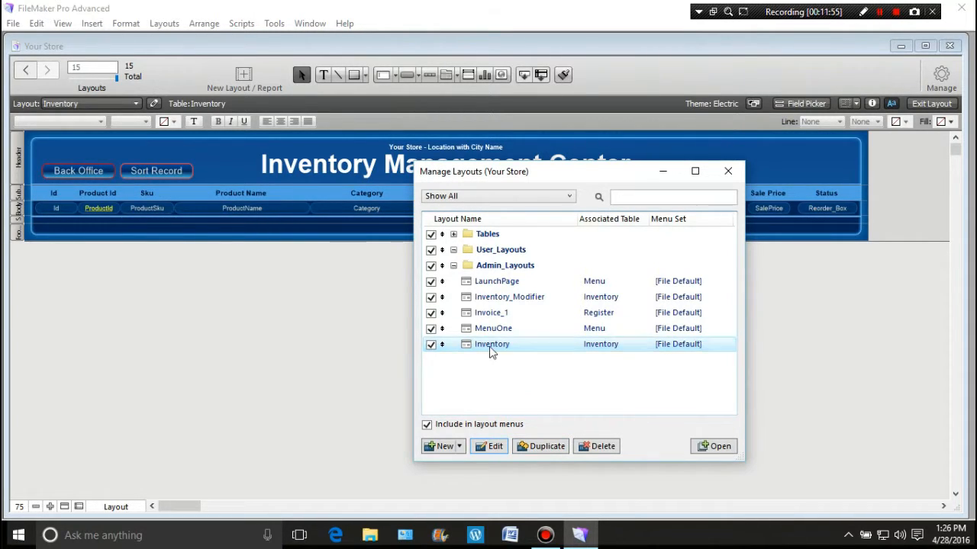
left_click(546, 450)
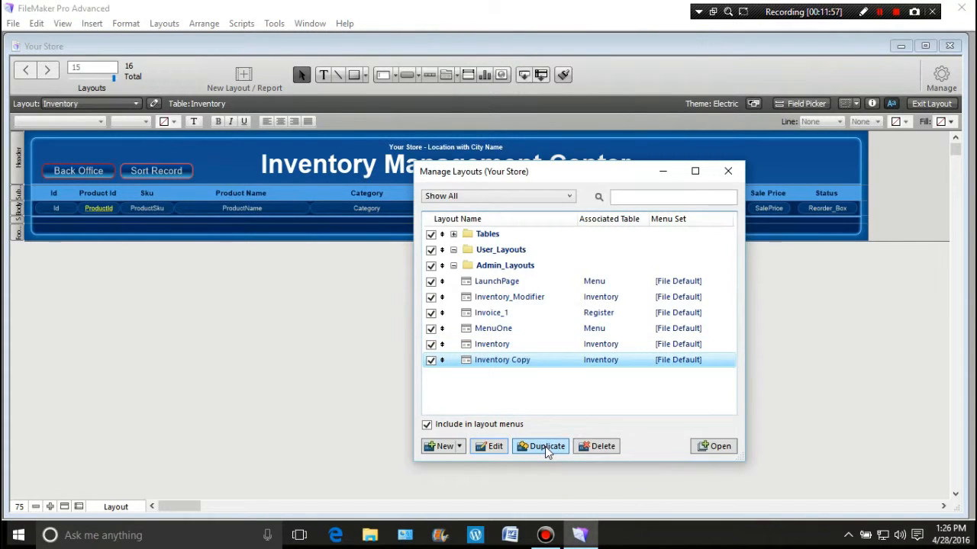
Rename the duplicated layout as Inventory Admin and close the layout manager.
left_click(495, 449)
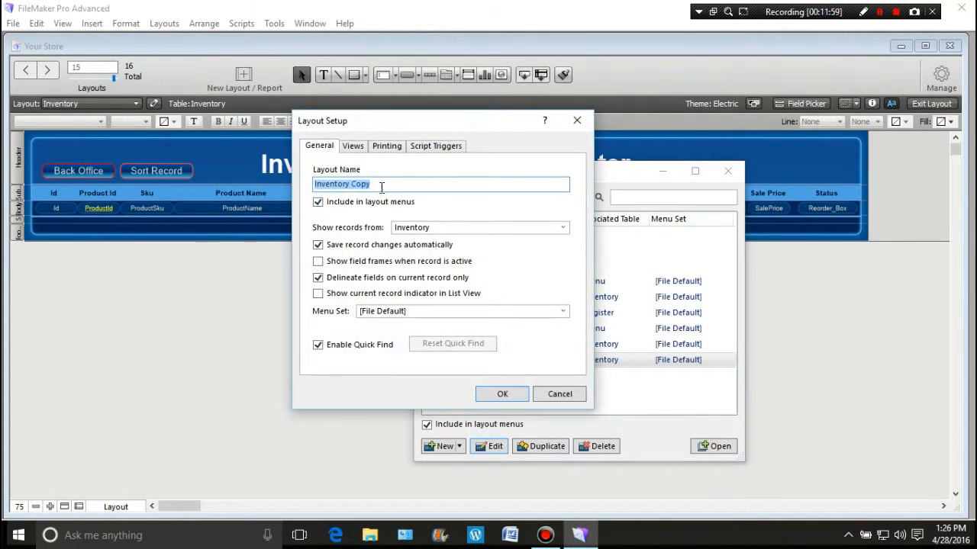
left_click_drag(376, 184, 356, 184)
type("A")
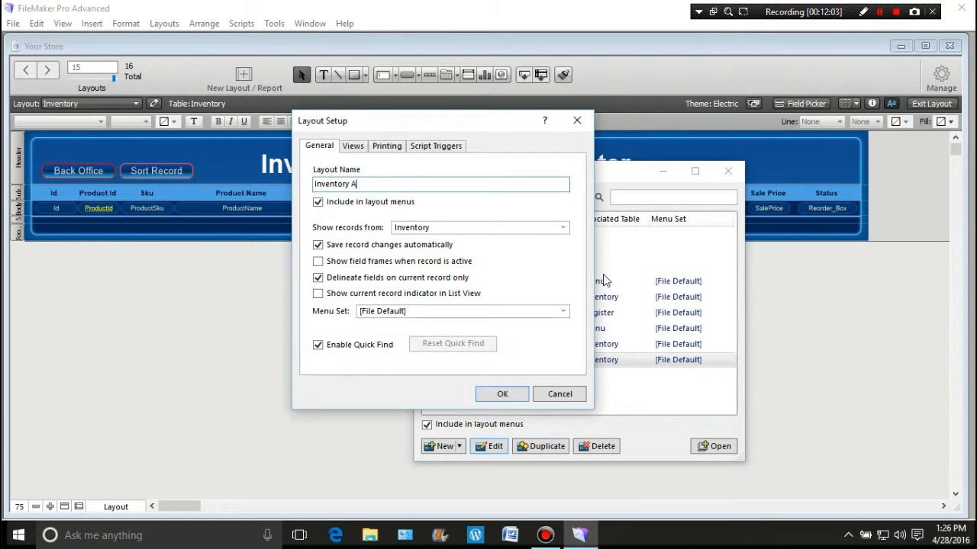
type("dmin")
left_click(503, 395)
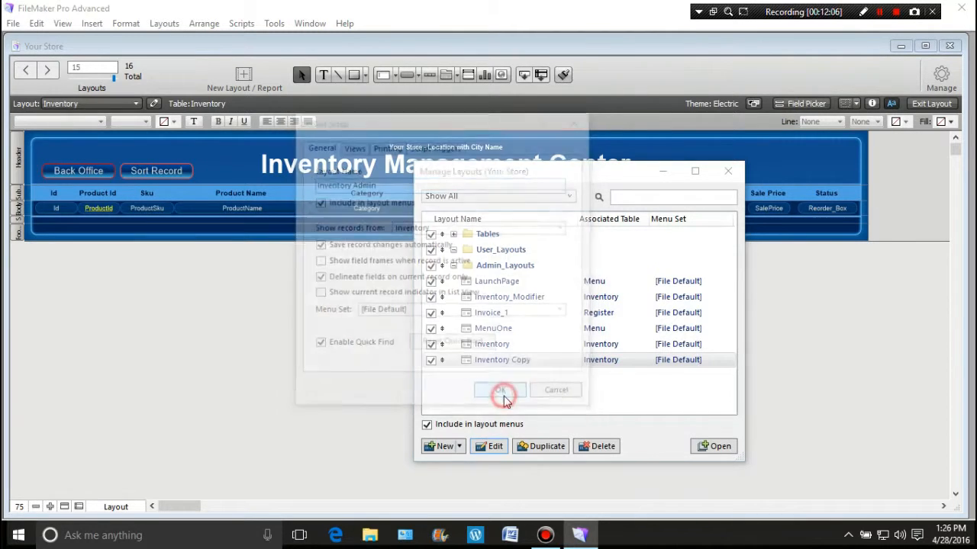
left_click(728, 172)
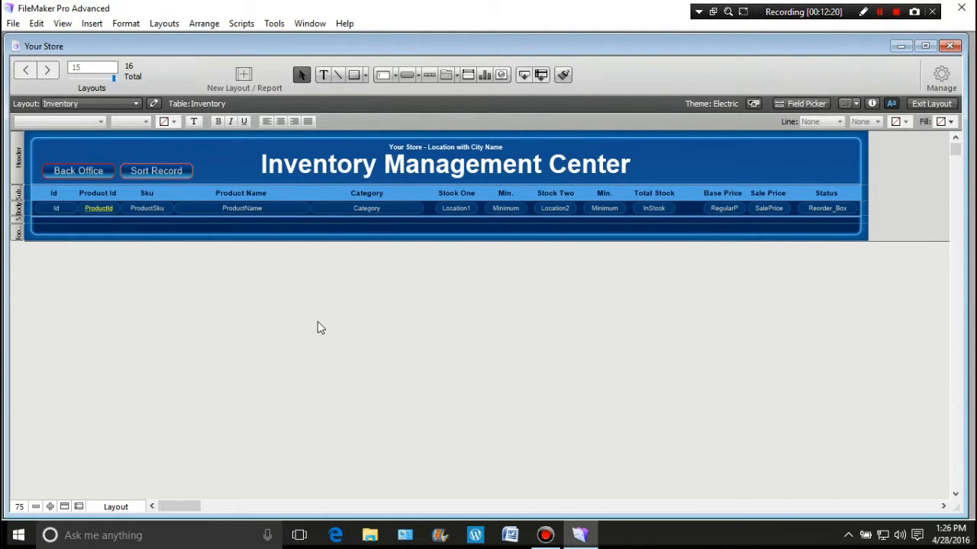
left_click(554, 210)
left_click(509, 211)
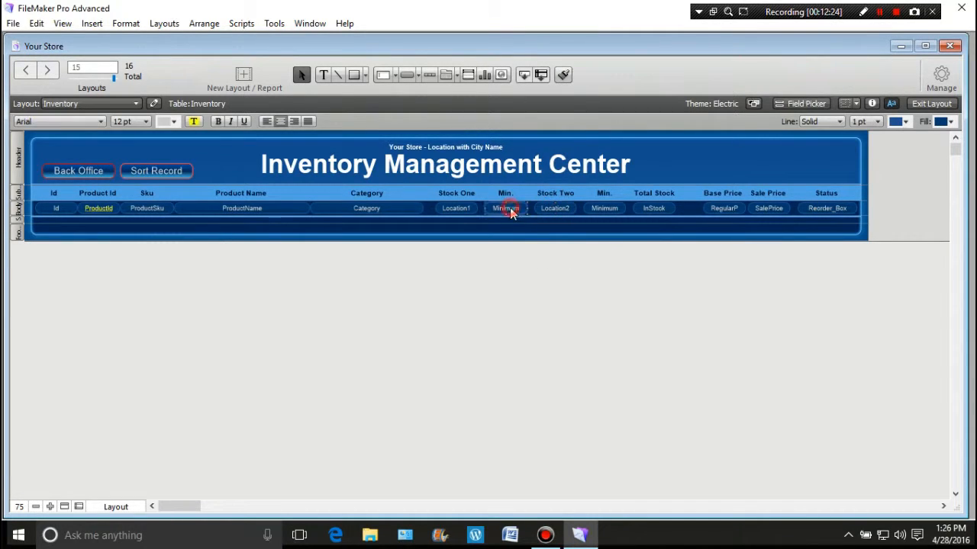
left_click(453, 208)
left_click(402, 209)
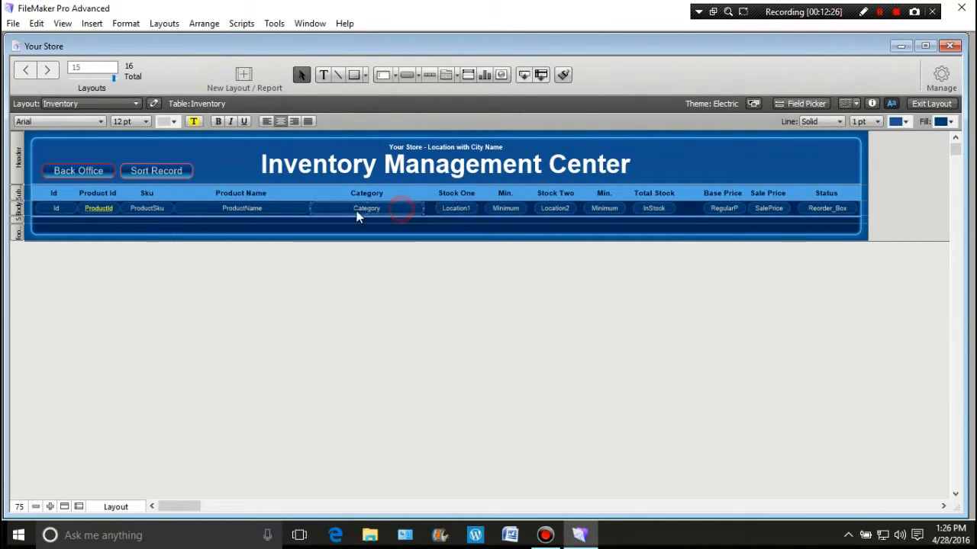
left_click(271, 208)
left_click(603, 206)
left_click(654, 208)
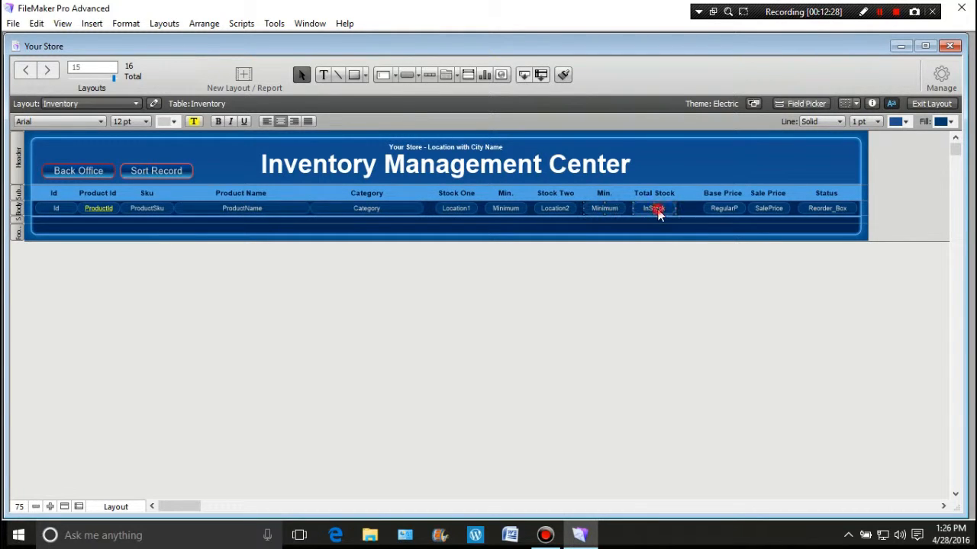
left_click(722, 208)
left_click(770, 210)
left_click(824, 210)
Select the body fields from ProductSku through Reorder_Box and turn off their field entry in Browse mode.
left_click_drag(897, 212, 558, 208)
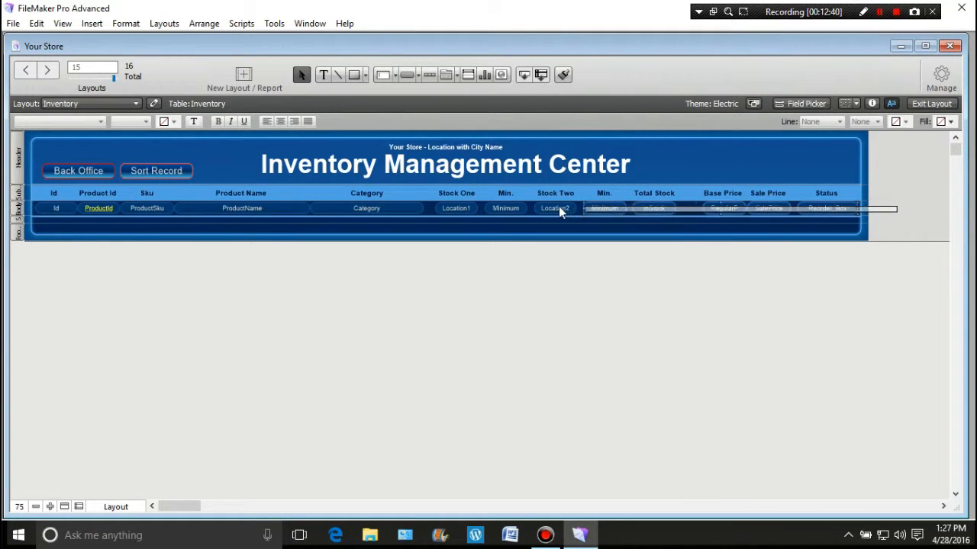
left_click_drag(473, 206, 453, 207)
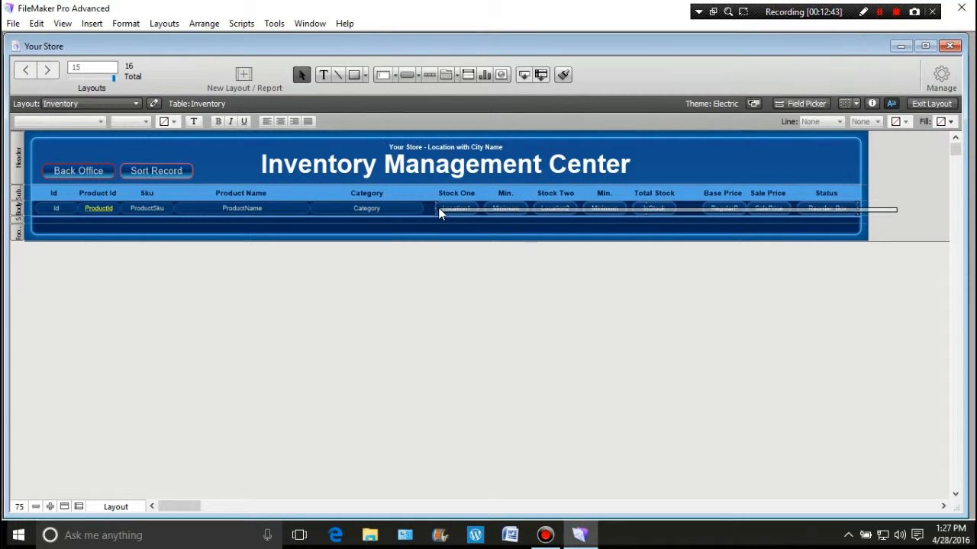
left_click_drag(438, 207, 133, 207)
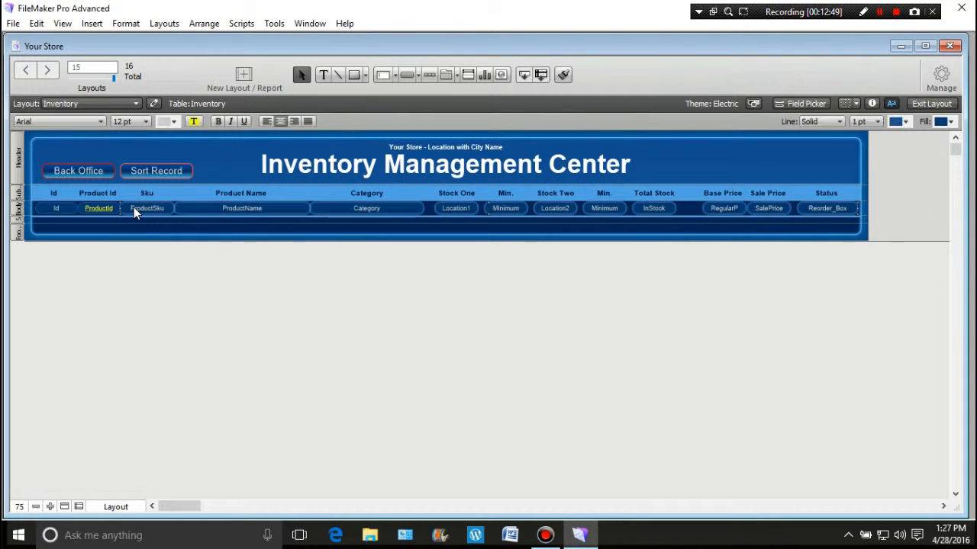
left_click(871, 103)
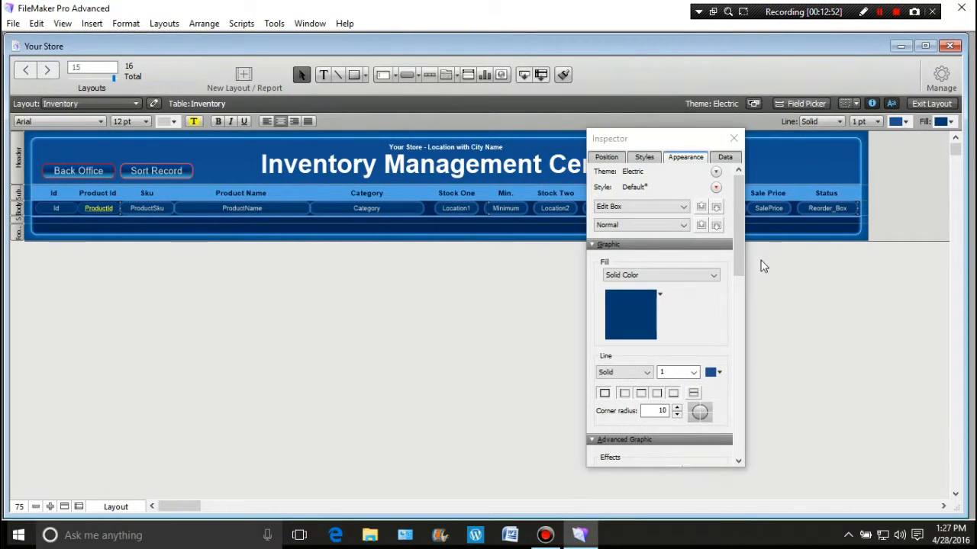
left_click(725, 158)
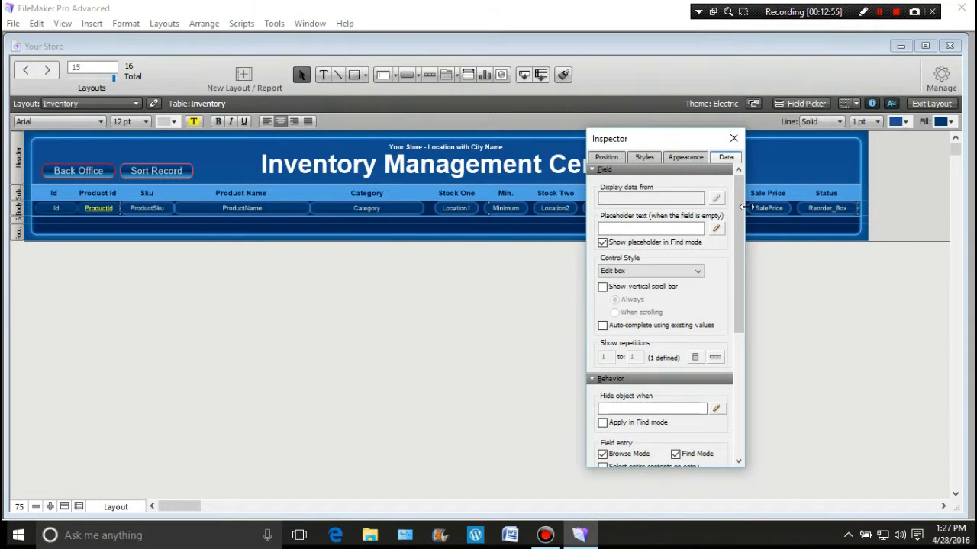
left_click_drag(739, 211, 729, 303)
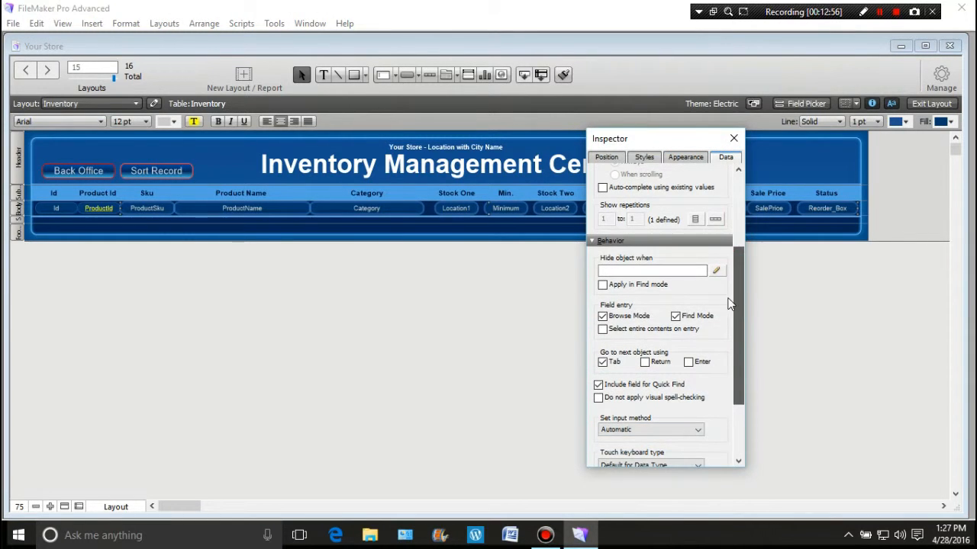
left_click(603, 316)
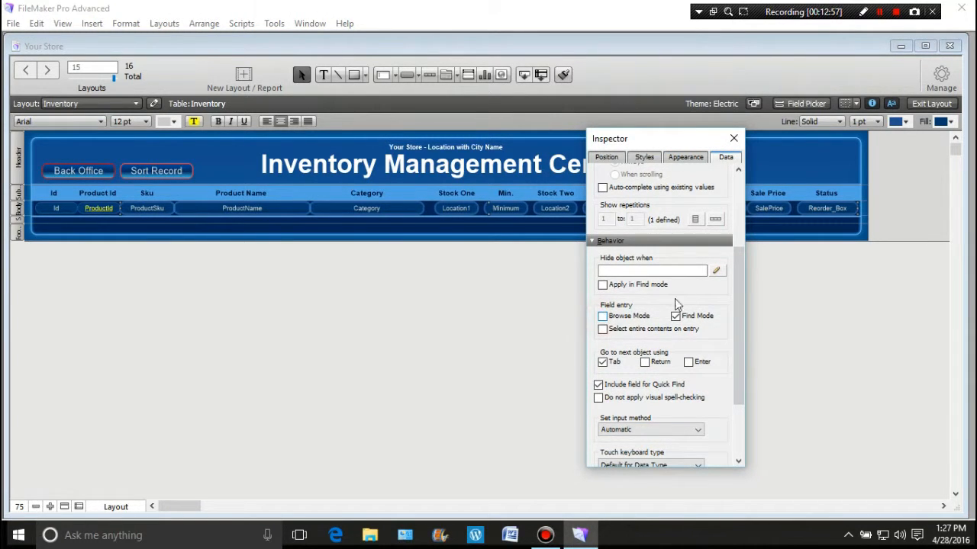
left_click(734, 139)
left_click(153, 259)
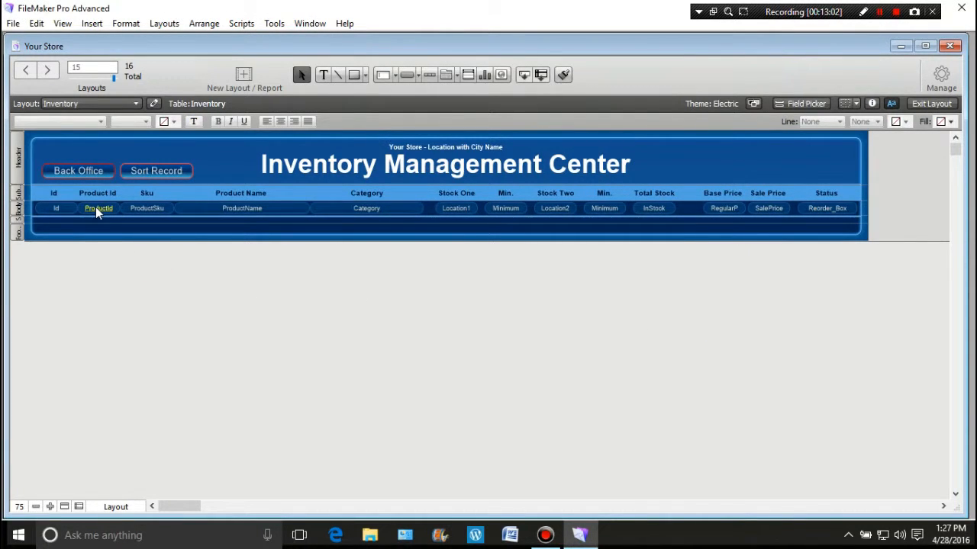
Turn off Browse mode field entry for the Id field in the body and close the Inspector.
left_click(53, 208)
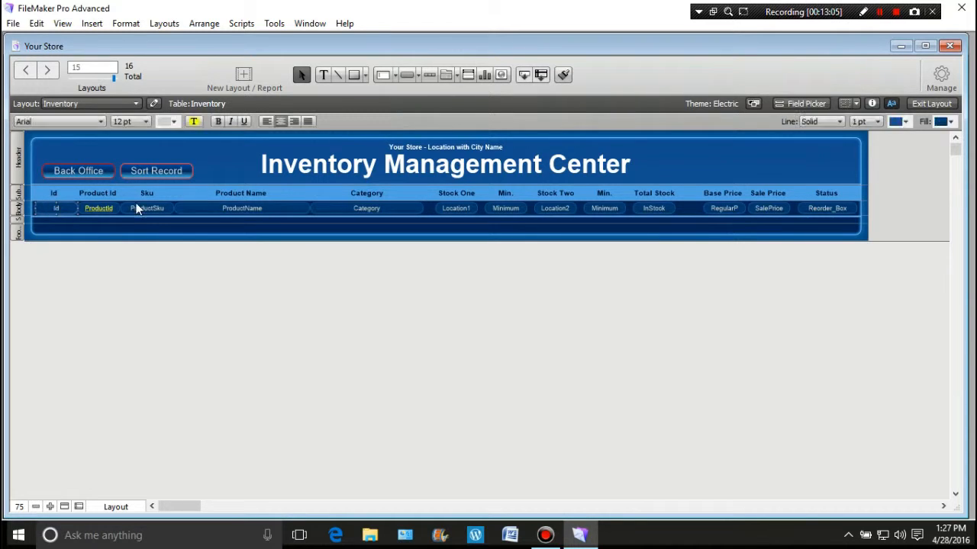
left_click(872, 104)
left_click_drag(741, 298, 730, 356)
left_click(603, 379)
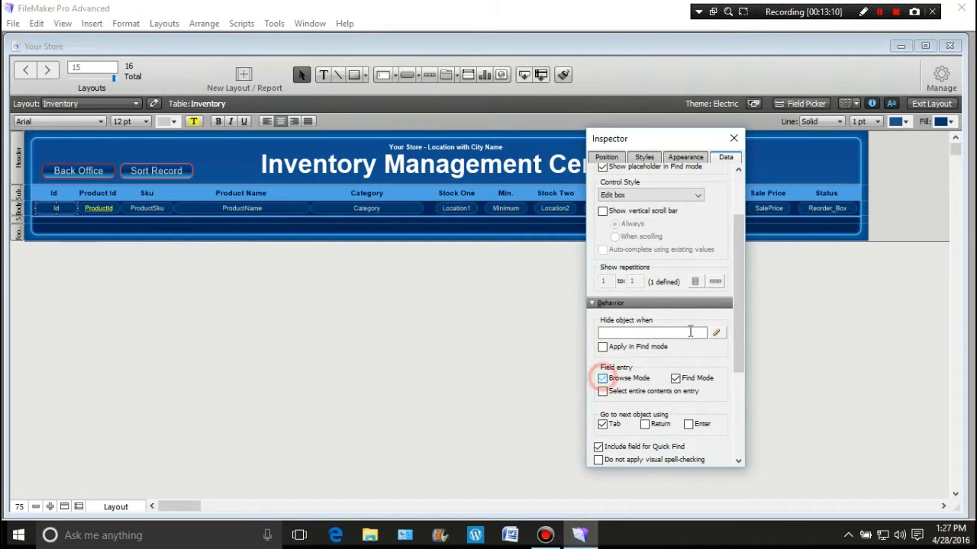
left_click(733, 138)
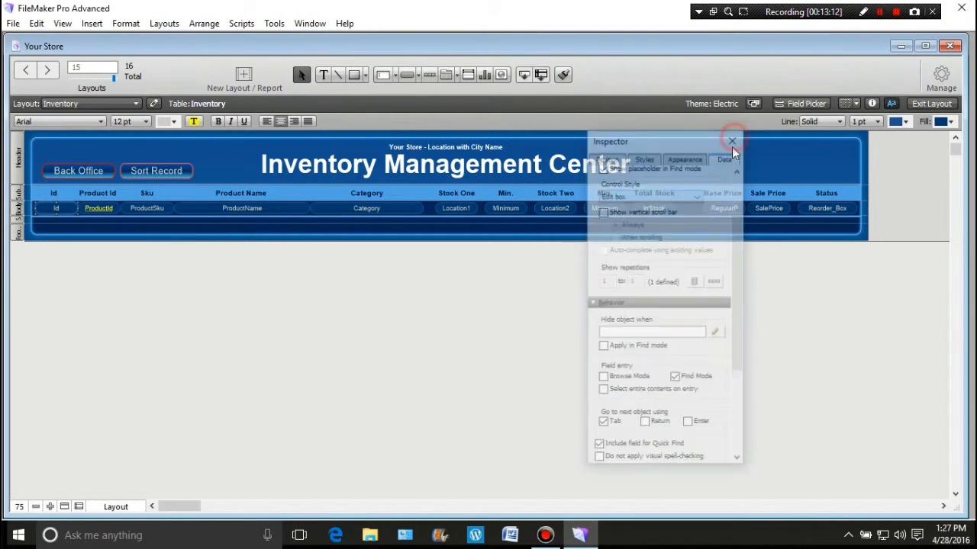
left_click(943, 82)
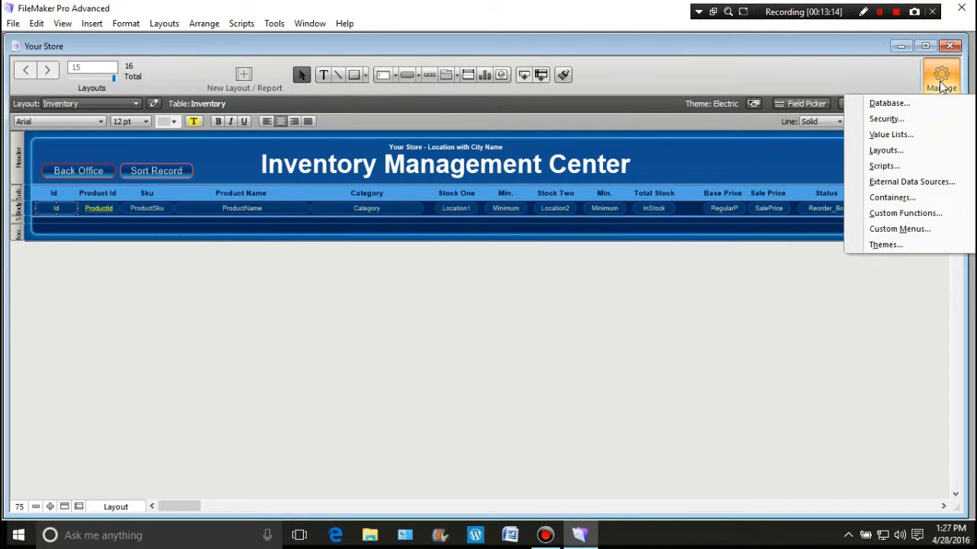
left_click(814, 360)
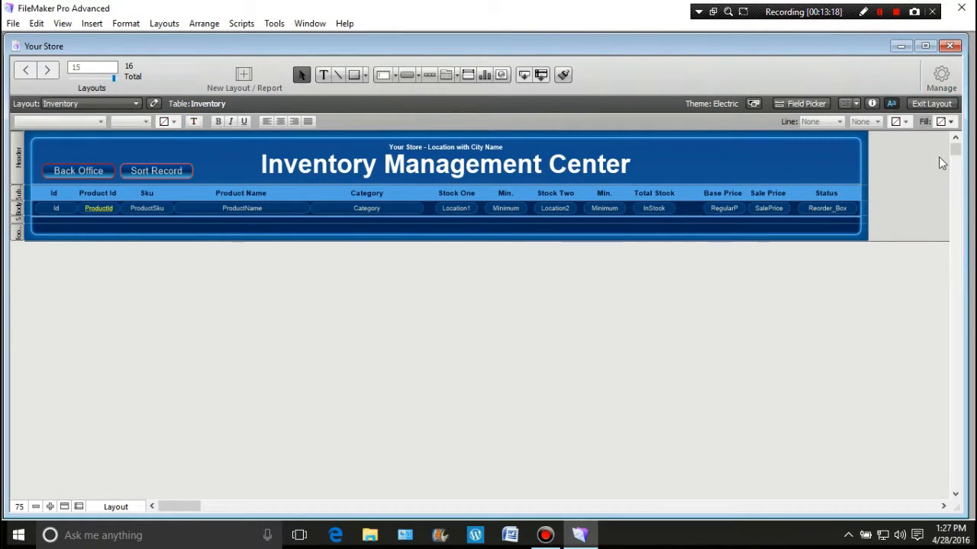
Test field entry on the Inventory layout in Browse mode, including the Product Id 1000 link and the List View return.
left_click(931, 103)
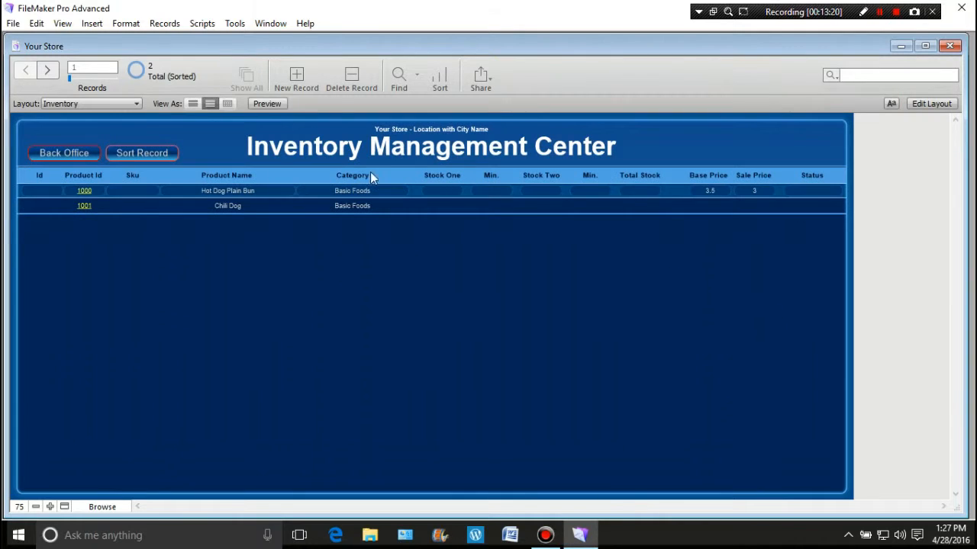
left_click(280, 190)
left_click(79, 192)
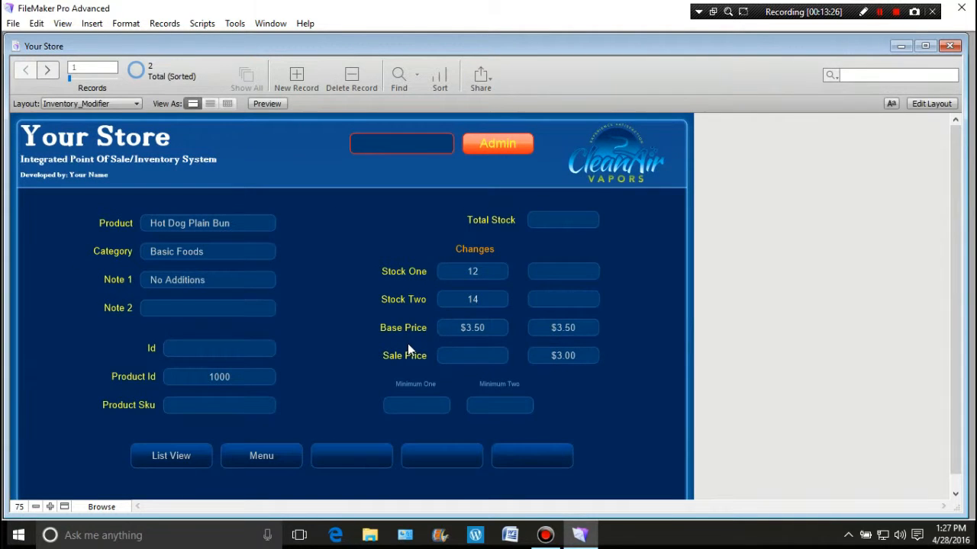
left_click(171, 461)
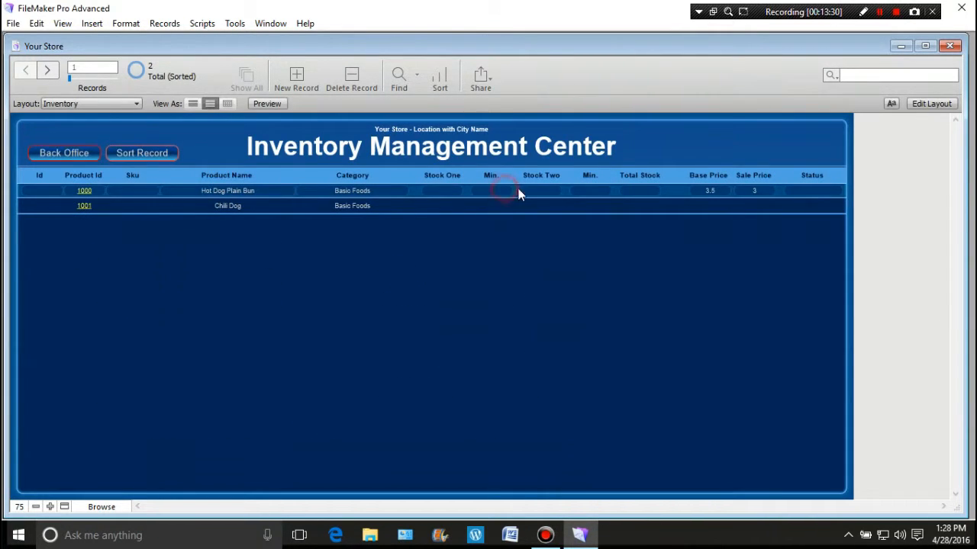
left_click(706, 191)
left_click(759, 190)
left_click(815, 194)
Return to Layout mode, narrow the Id field in the body and recentre its Id heading above it.
left_click(931, 103)
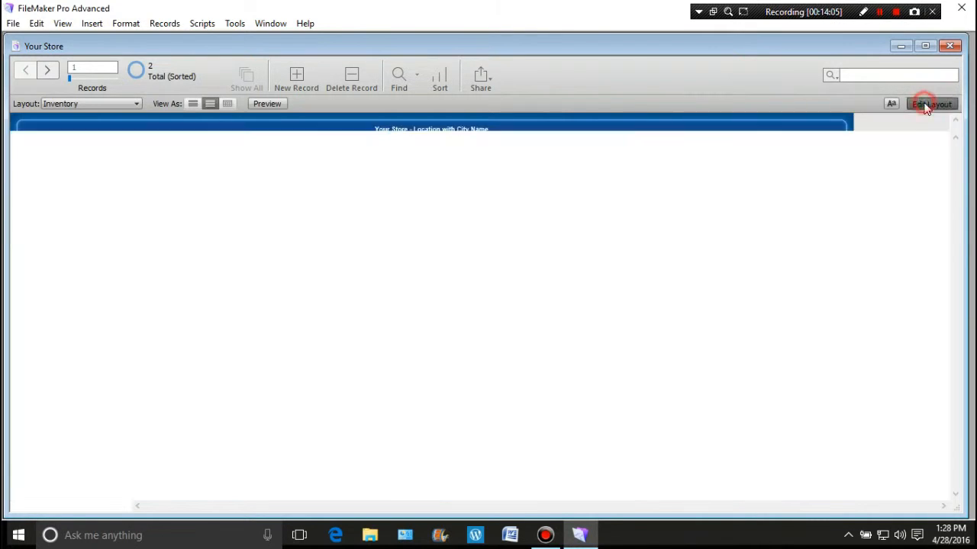
left_click(54, 210)
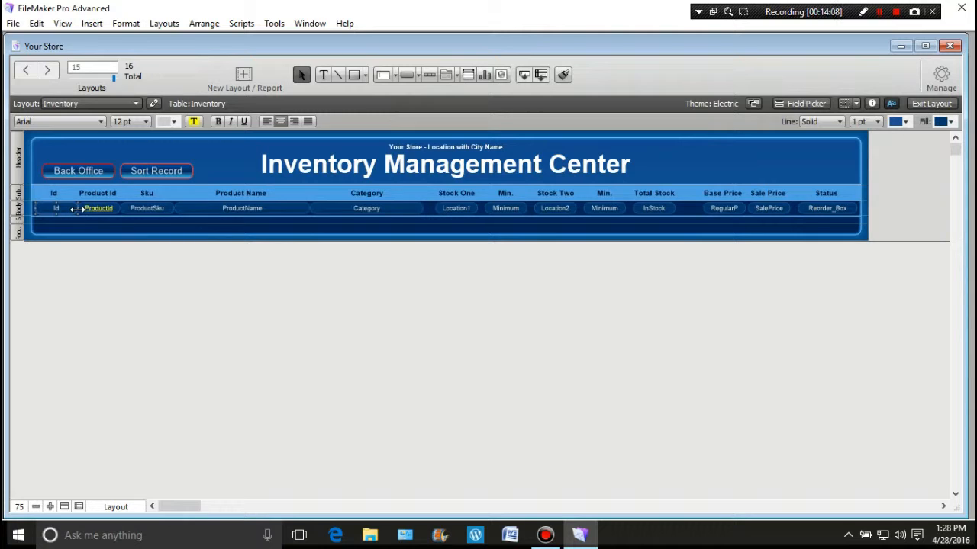
left_click_drag(76, 209, 48, 196)
left_click(51, 193)
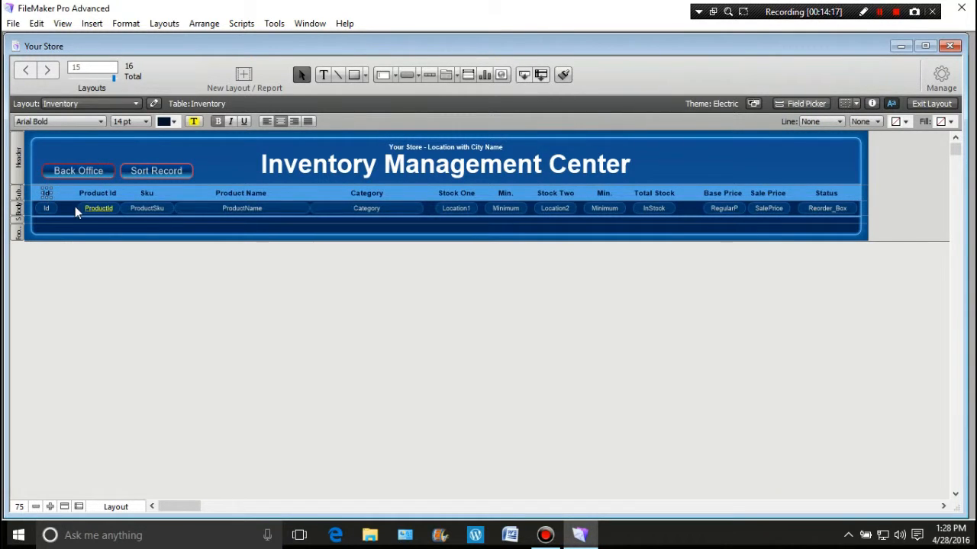
Shift the Product Id, Sku, Product Name and Category headings and fields left to sit edge to edge after the Id column.
left_click_drag(94, 247, 85, 211)
left_click_drag(145, 259, 131, 206)
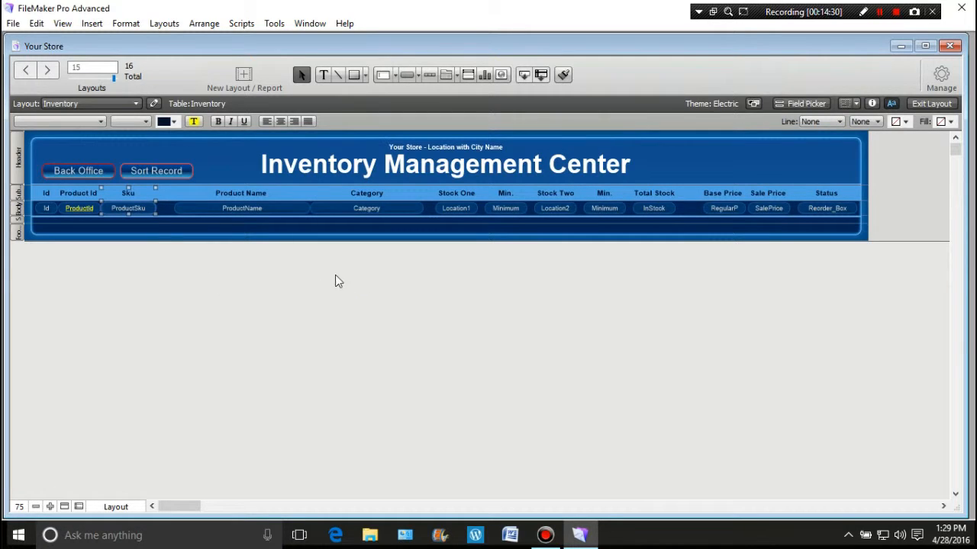
left_click_drag(253, 264, 217, 207)
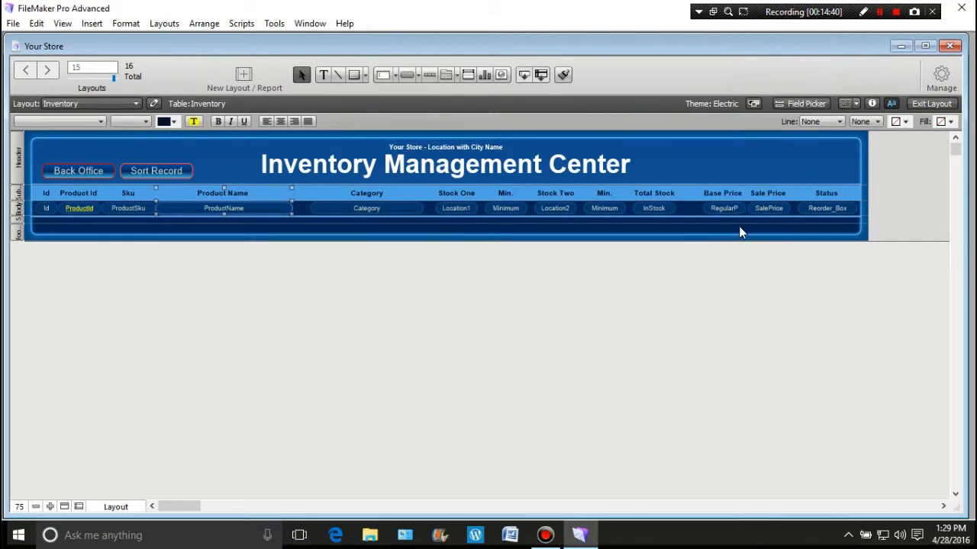
left_click_drag(380, 257, 352, 208)
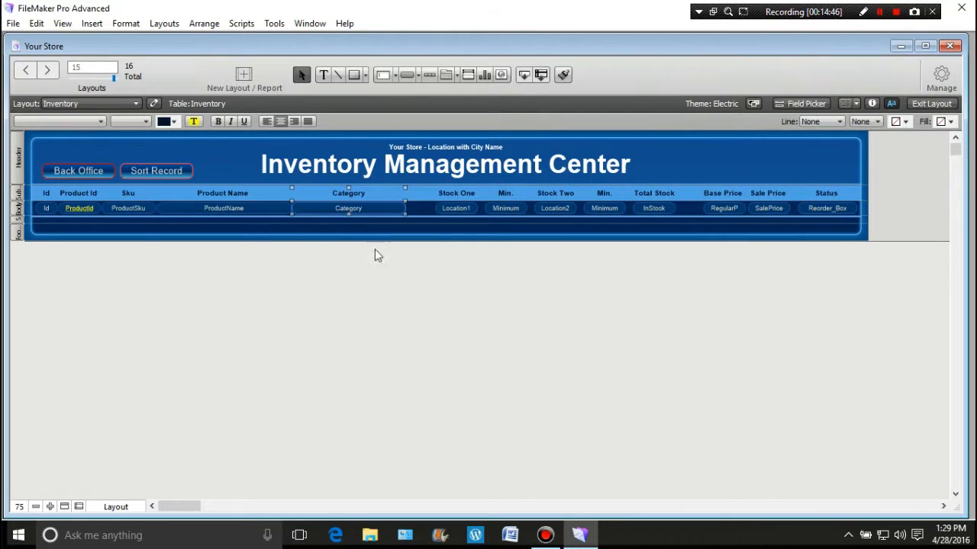
Move the headings and fields from Stock One through Total Stock left together, closer to the Category column.
left_click(455, 263)
left_click_drag(648, 267, 447, 197)
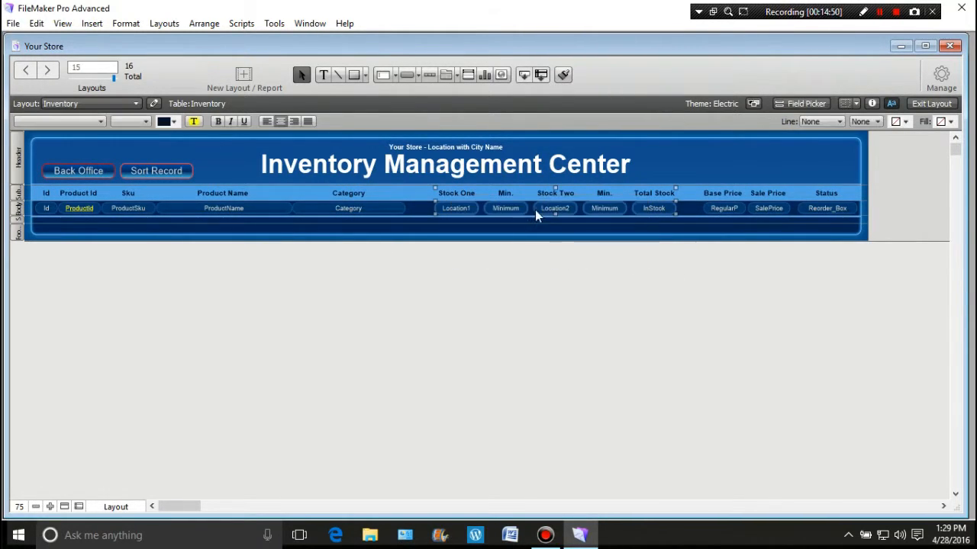
left_click_drag(552, 209, 529, 209)
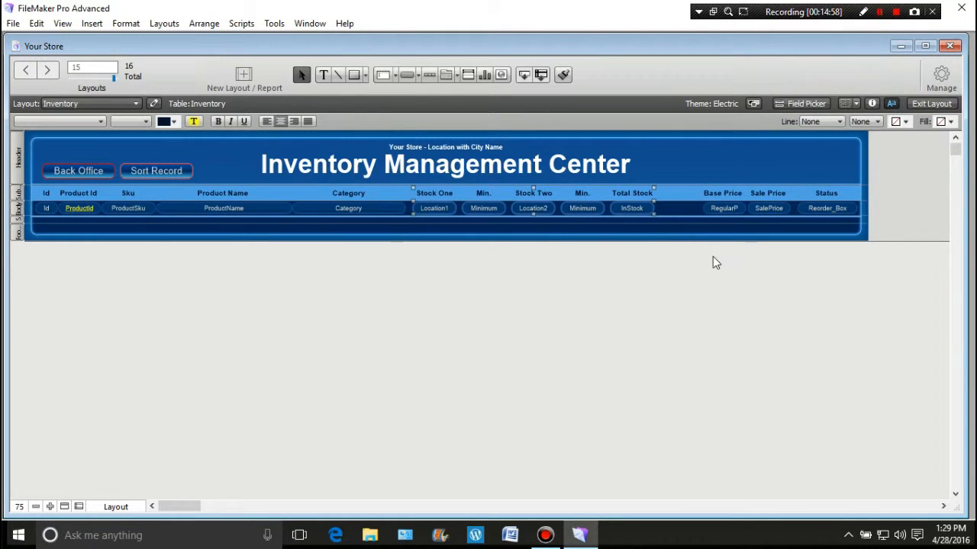
Nudge the Base Price column slightly left and move the Total Stock column right, midway between Min. and Base Price.
left_click_drag(718, 257, 711, 209)
left_click(715, 277)
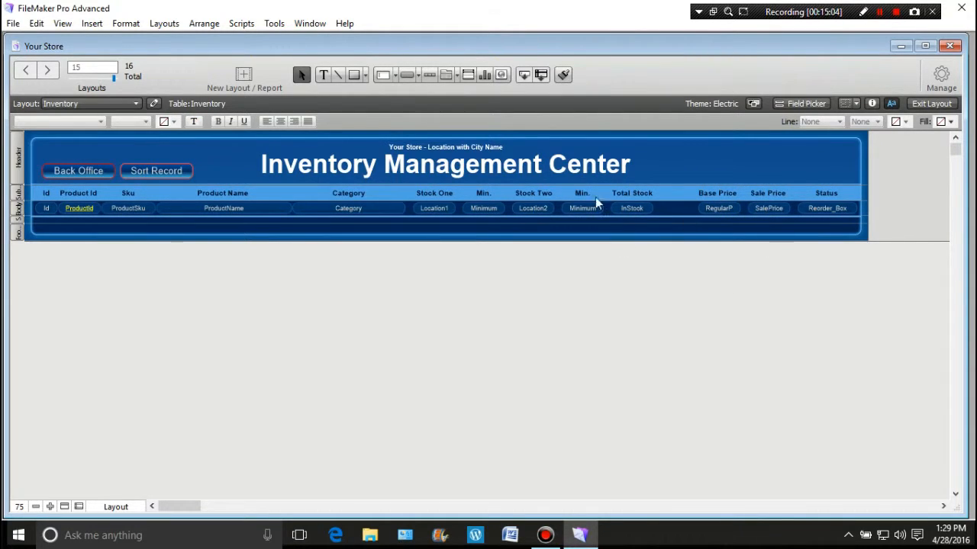
left_click_drag(643, 268, 644, 208)
left_click(647, 285)
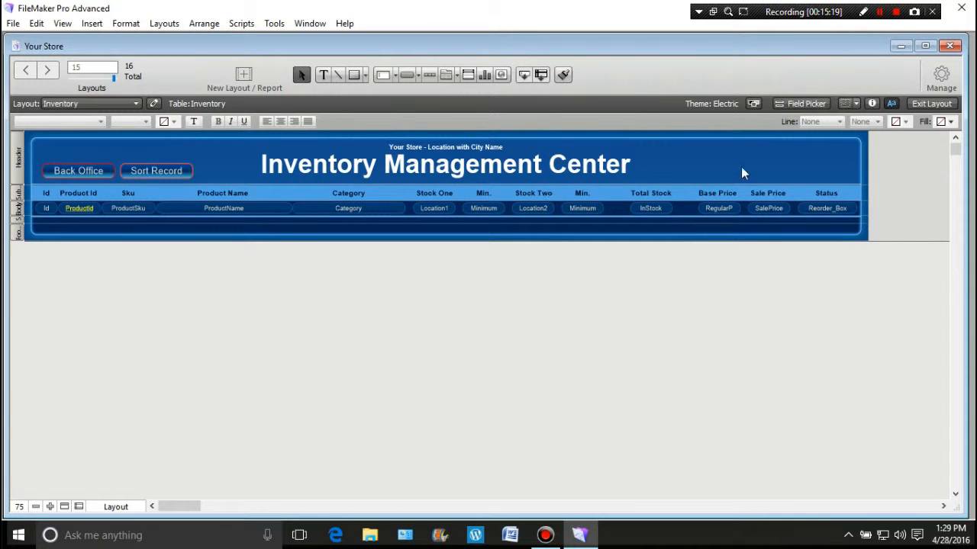
Check the column spacing in Browse mode, open product 1000 in Inventory_Modifier and try its record navigation and blank button.
left_click(920, 107)
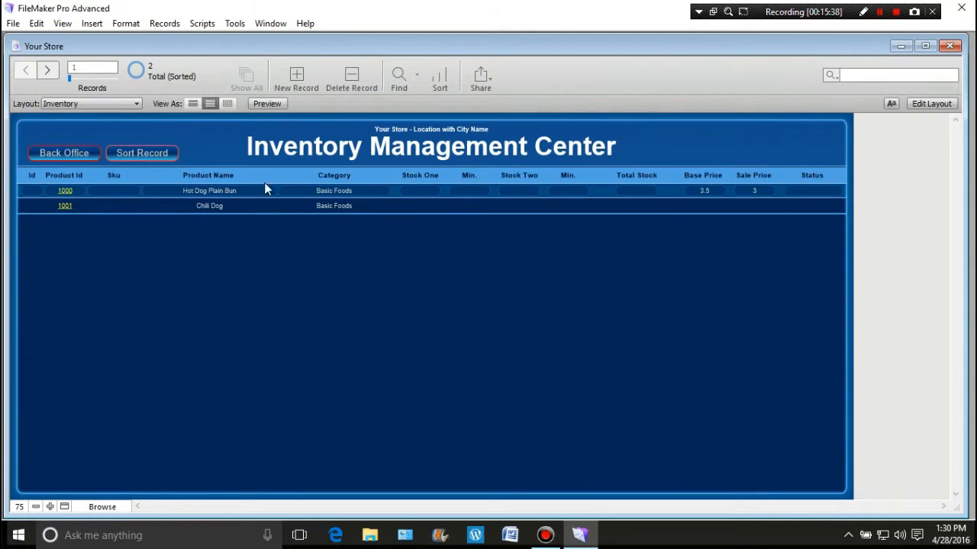
left_click(65, 193)
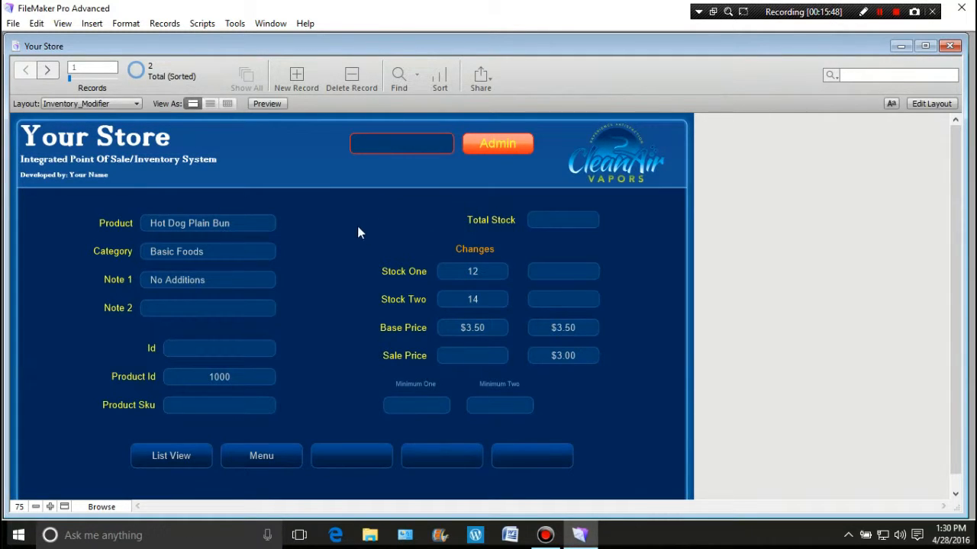
key("ctrl+Down")
key("ctrl+Up")
left_click(444, 456)
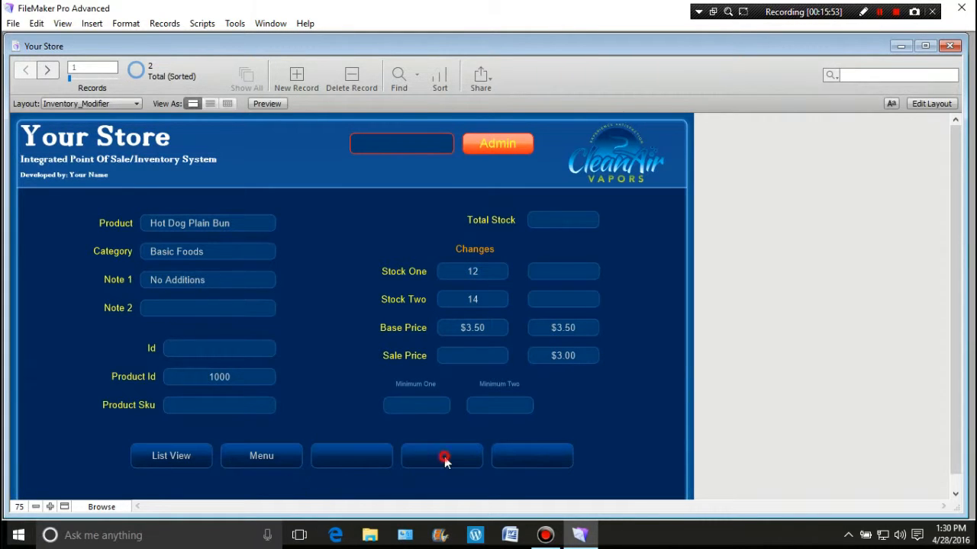
Assign the single step New Record/Request to the first blank button beside Menu on the Inventory_Modifier layout.
left_click(940, 105)
left_click(370, 471)
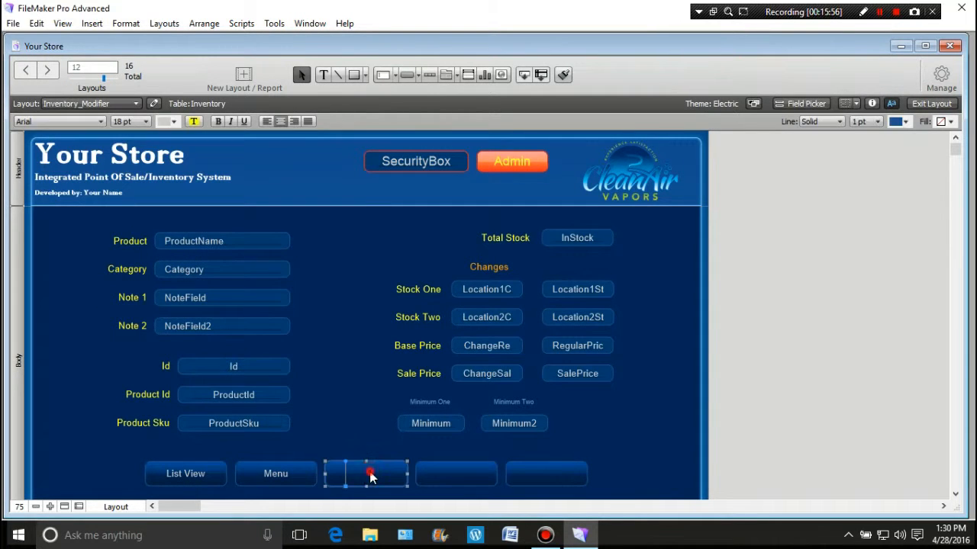
right_click(370, 471)
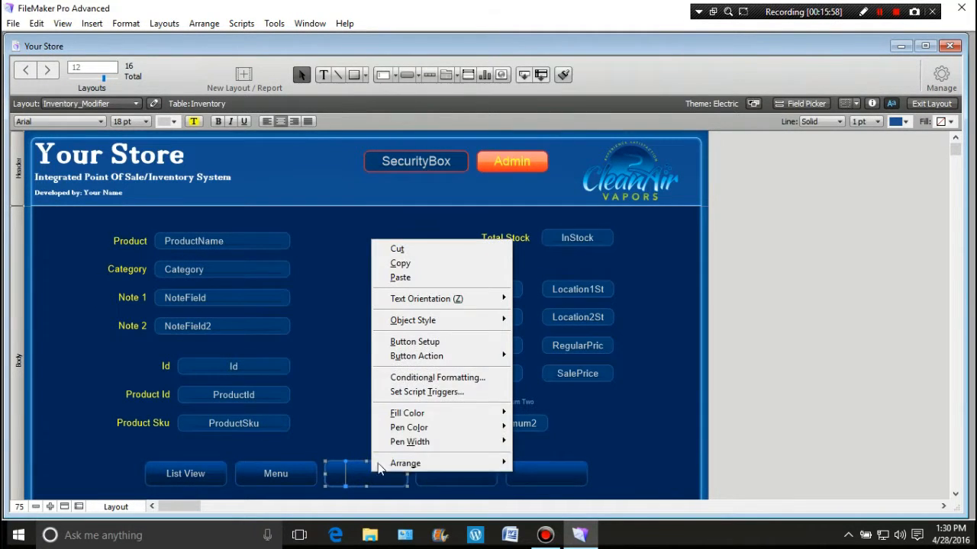
mouse_move(428, 358)
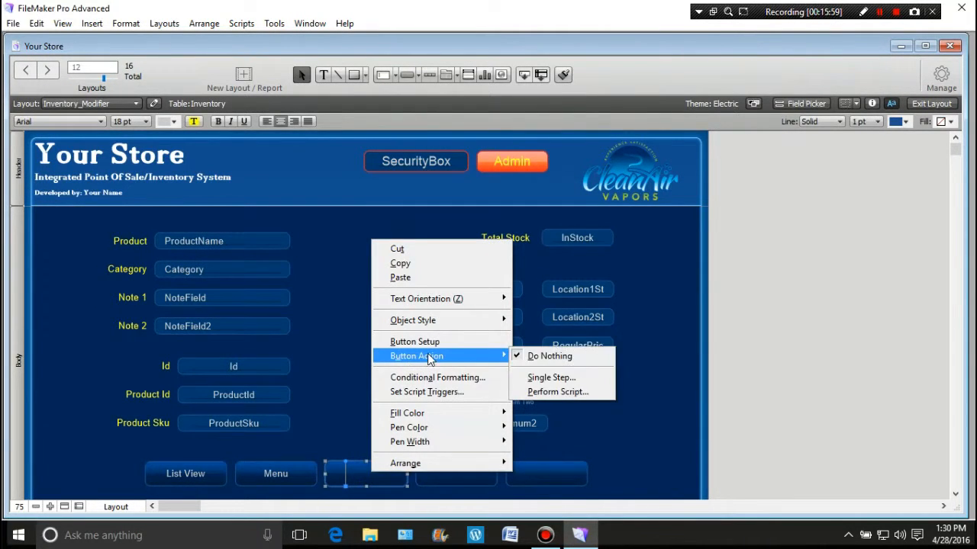
left_click(538, 379)
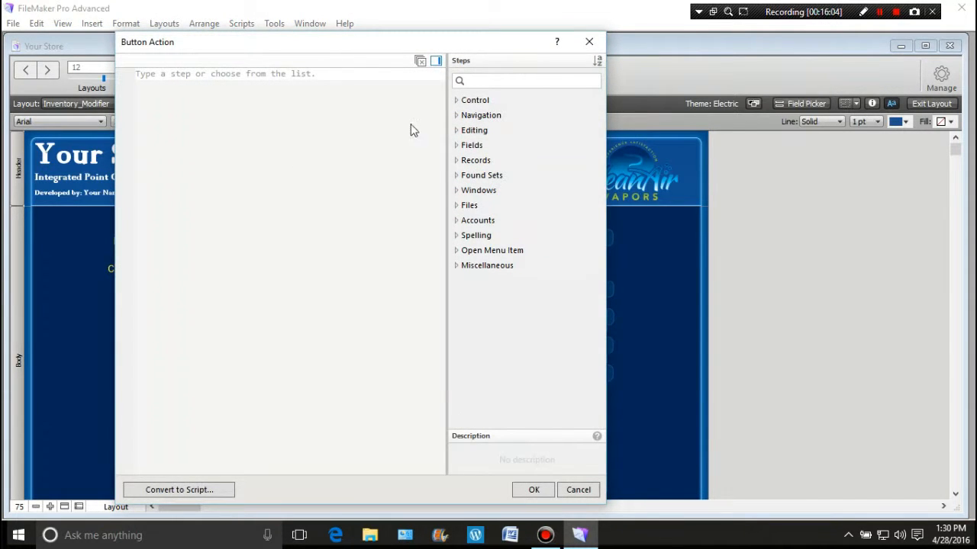
left_click(455, 162)
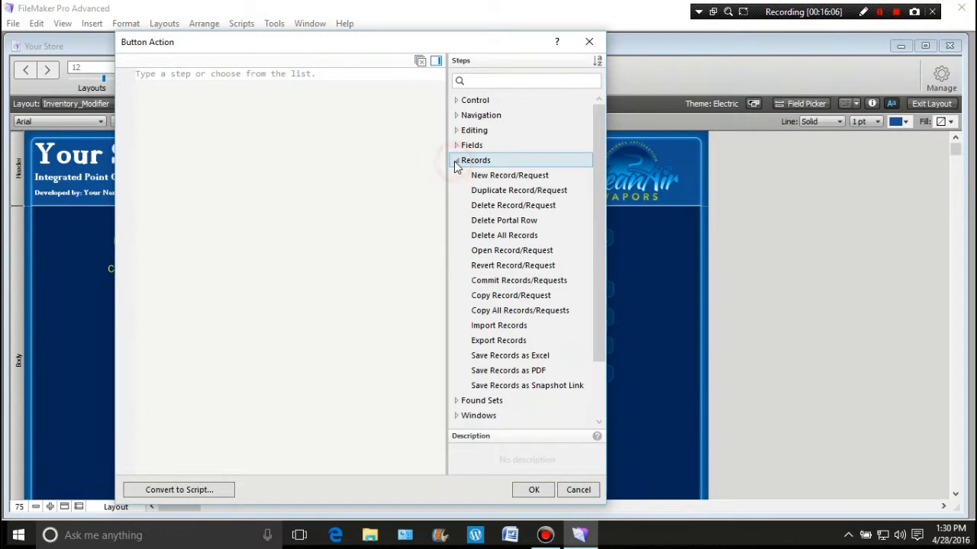
double_click(509, 177)
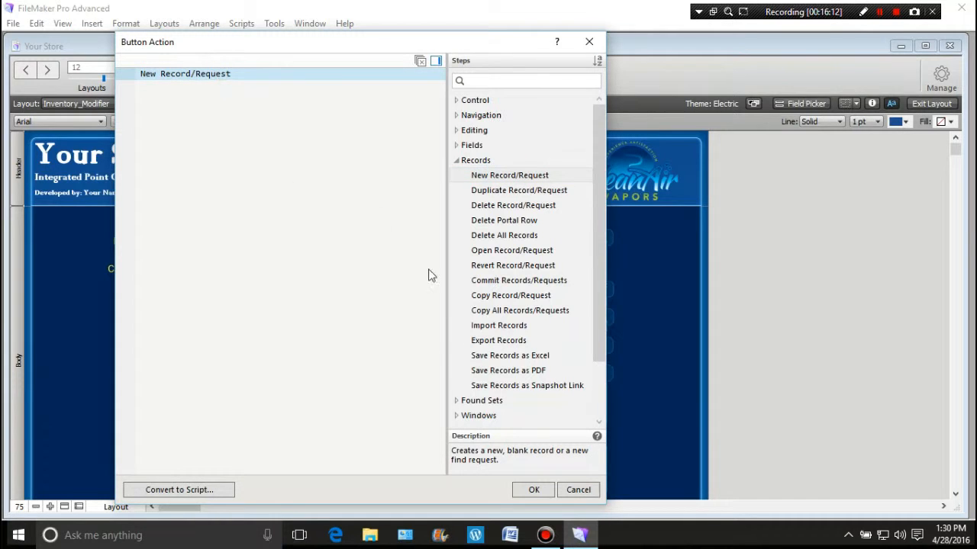
left_click(534, 490)
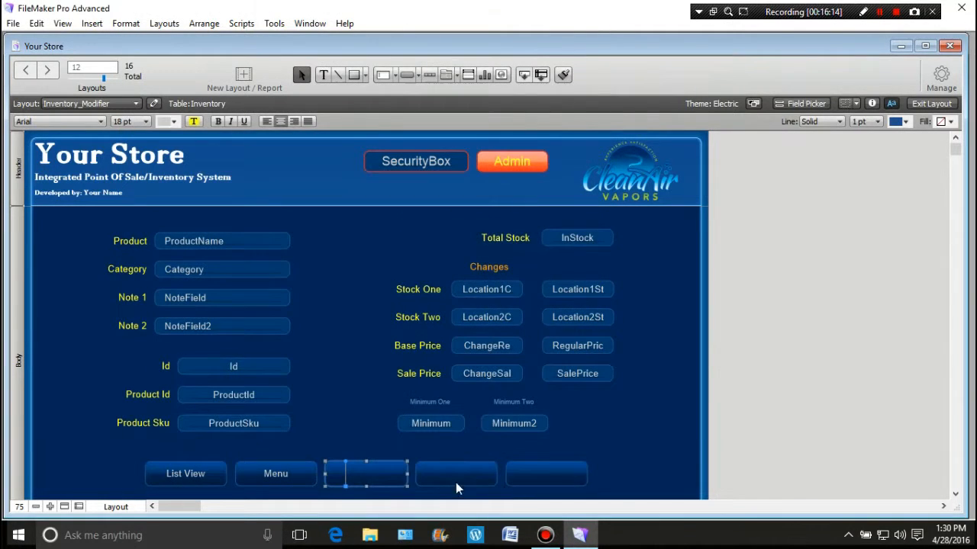
Label the button beside Menu "New Record" and make the cursor change to a hand over it.
right_click(372, 478)
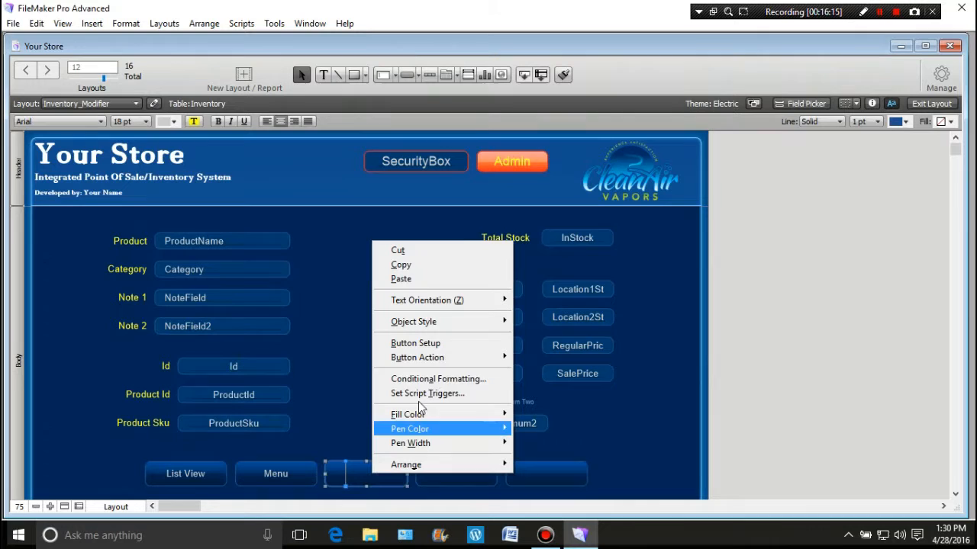
left_click(335, 362)
left_click(363, 474)
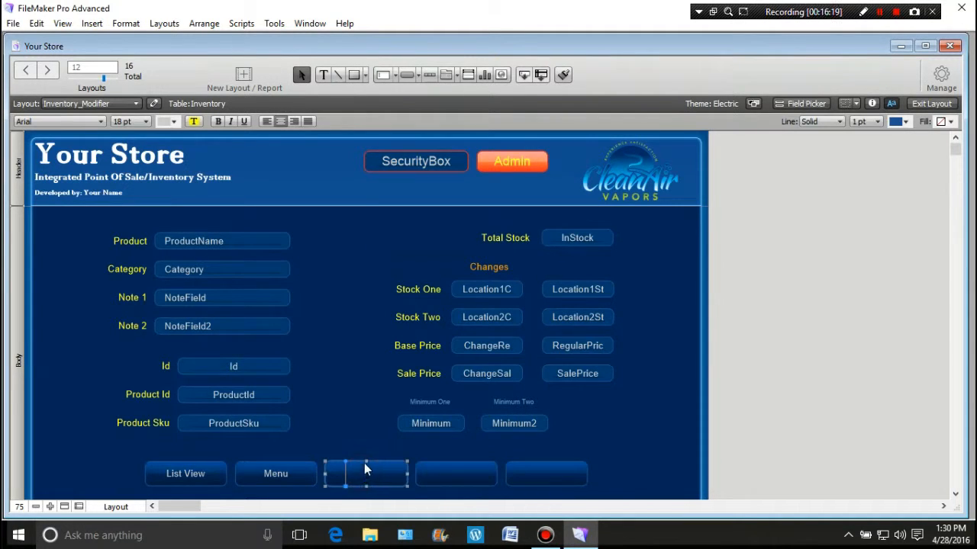
left_click(362, 389)
left_click(367, 472)
double_click(367, 472)
left_click(383, 476)
double_click(382, 475)
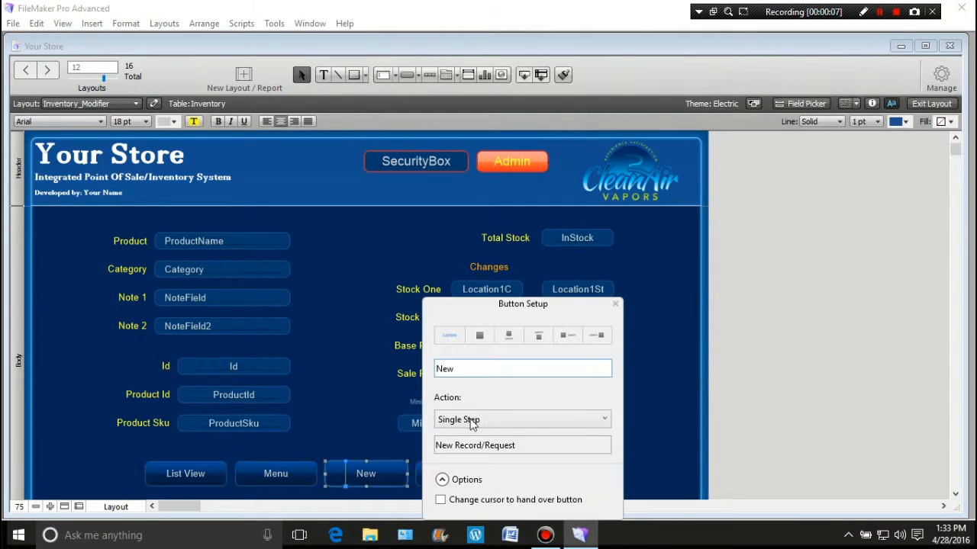
left_click(473, 370)
type("Record")
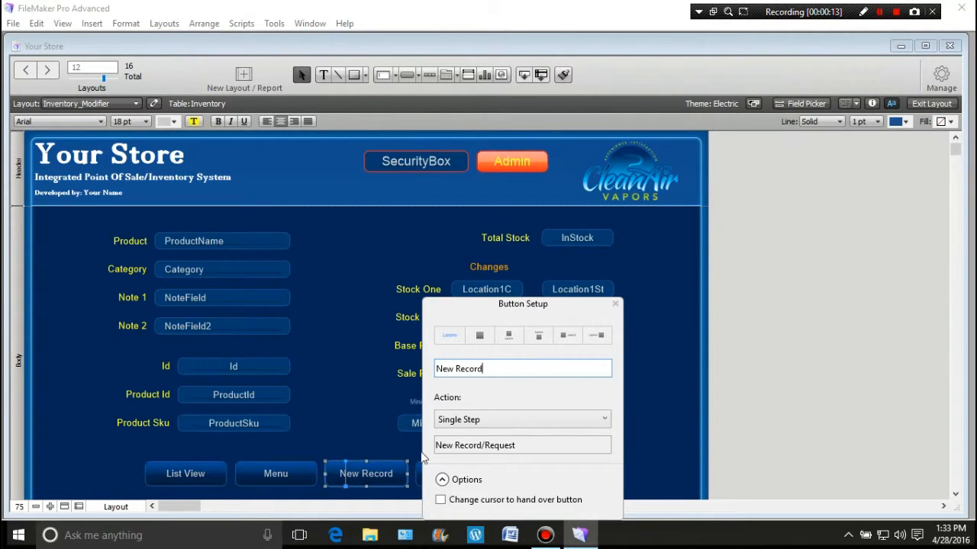
left_click(440, 500)
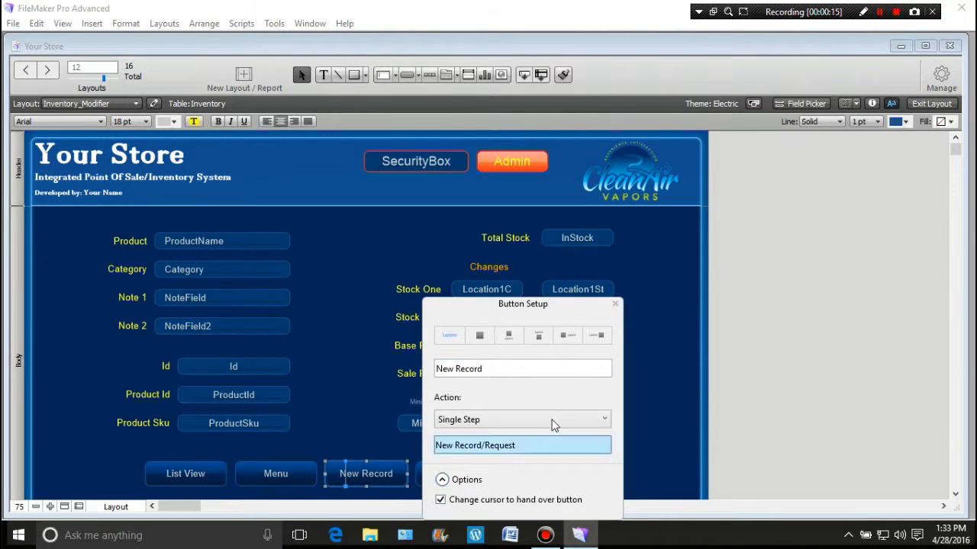
left_click(347, 322)
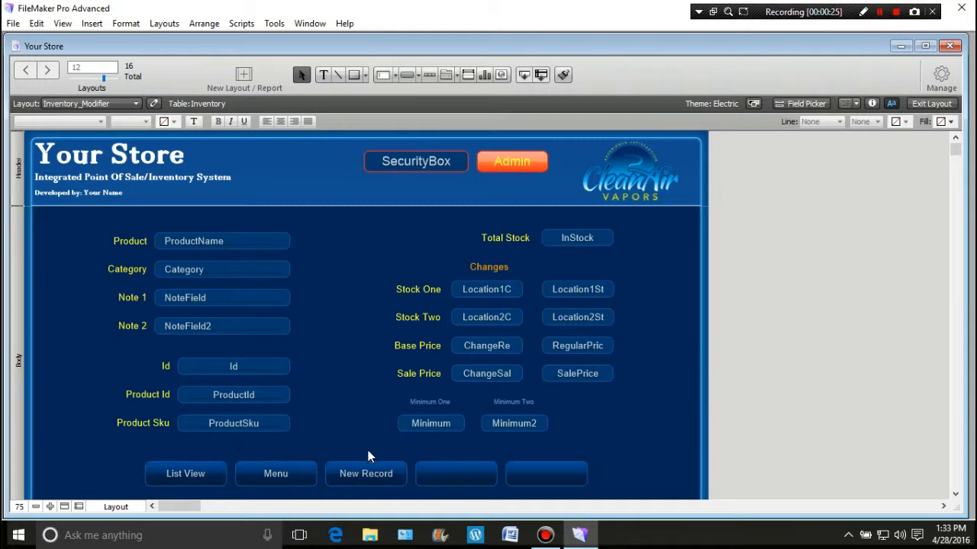
Create a record with the New Record button in Browse mode, entering Ice Tea as the product and Drinks as the category.
left_click(926, 106)
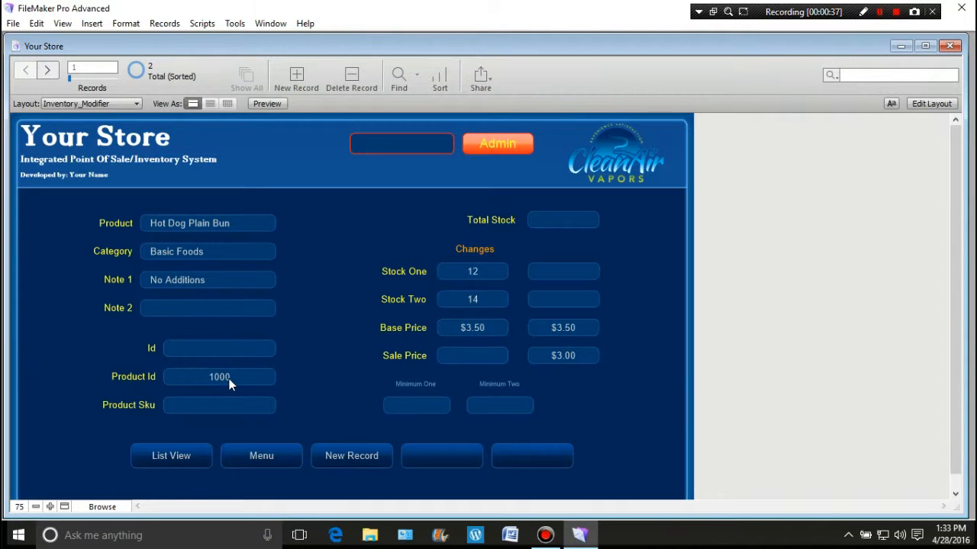
left_click(355, 461)
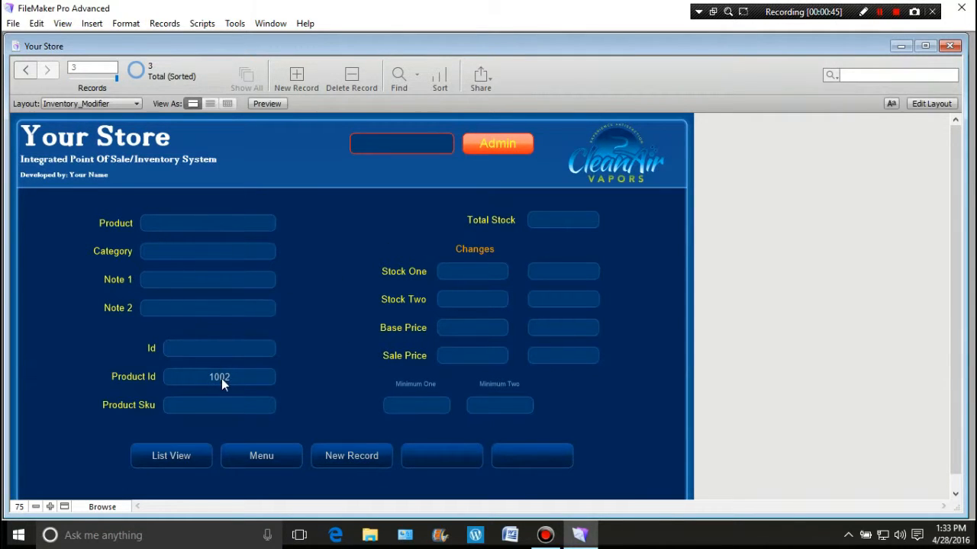
left_click(216, 223)
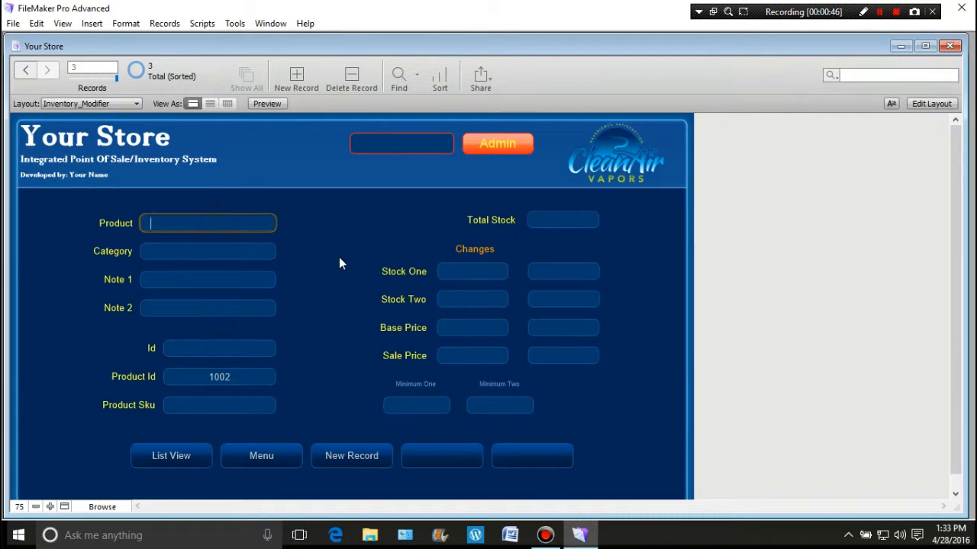
type("Iced")
key("BackSpace")
type("Tea")
left_click(189, 249)
type("D")
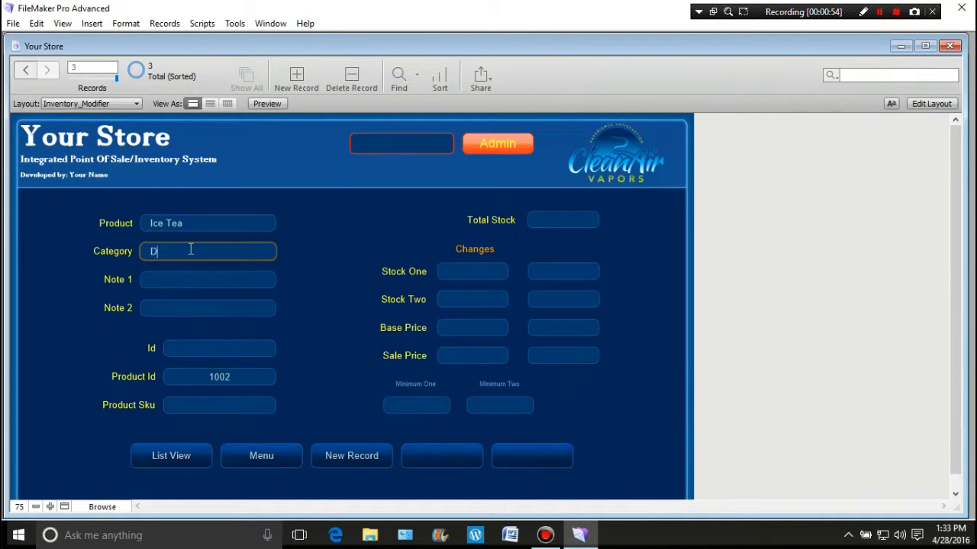
type("rinks")
left_click(174, 279)
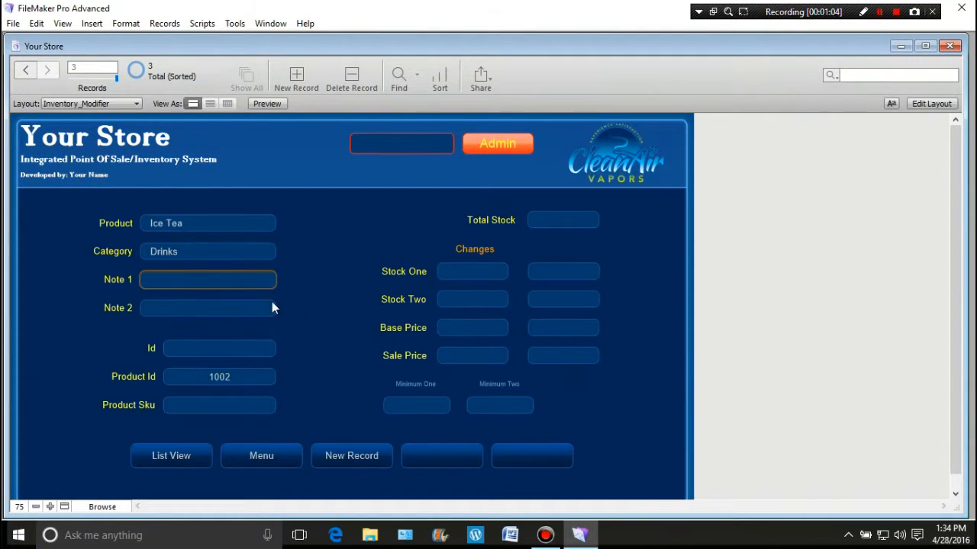
Enter 100 as the change for both Stock One and Stock Two of the Ice Tea record.
left_click(480, 271)
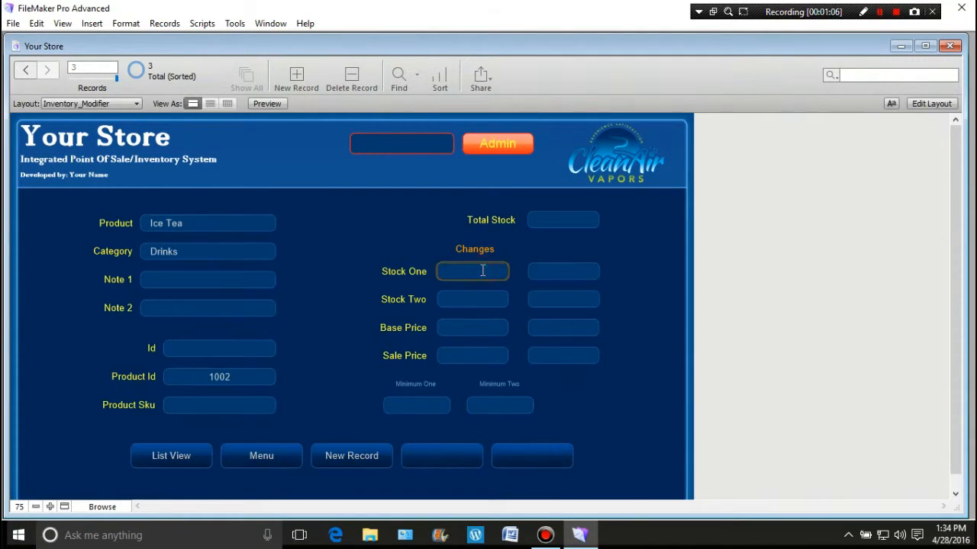
type("100")
left_click(465, 299)
type("1")
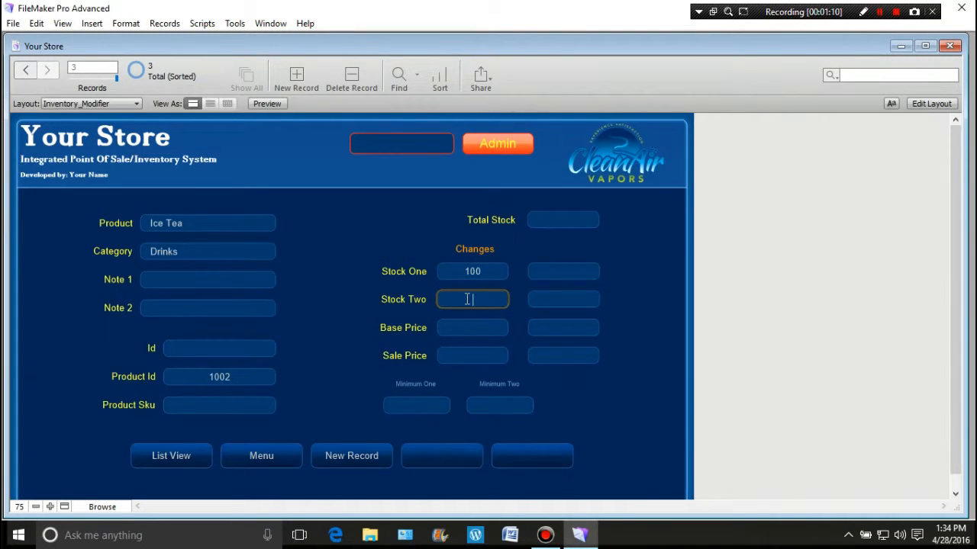
type("00")
Set the Base Price and Sale Price changes of the Ice Tea record to 1.5 each.
left_click(461, 329)
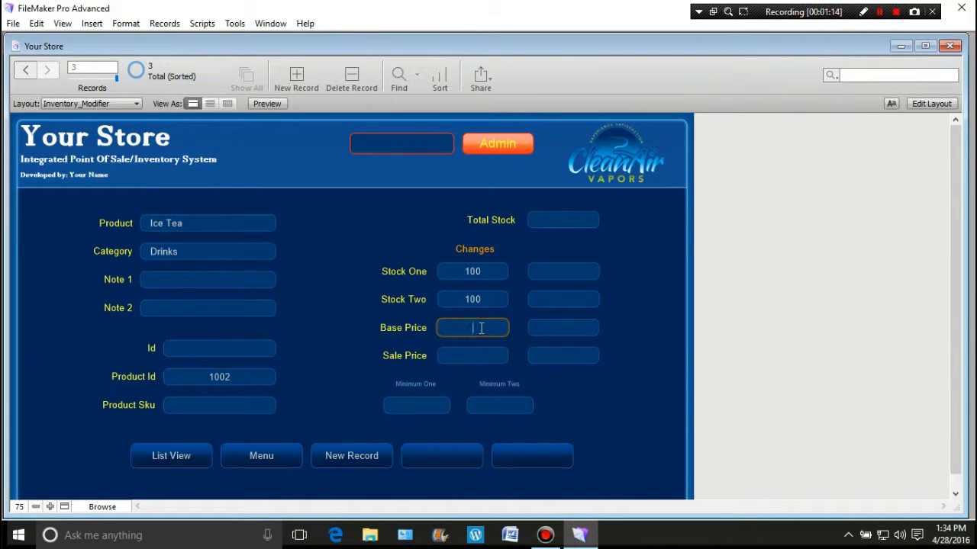
type("1.5")
left_click(468, 359)
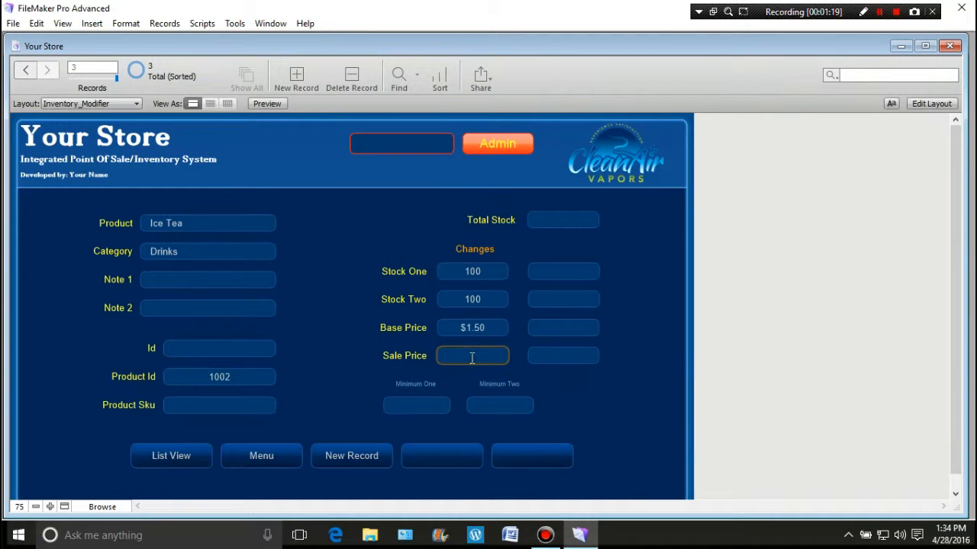
type("1.5")
left_click(352, 344)
Set Minimum One and Minimum Two of the Ice Tea record to 50 each.
left_click(420, 407)
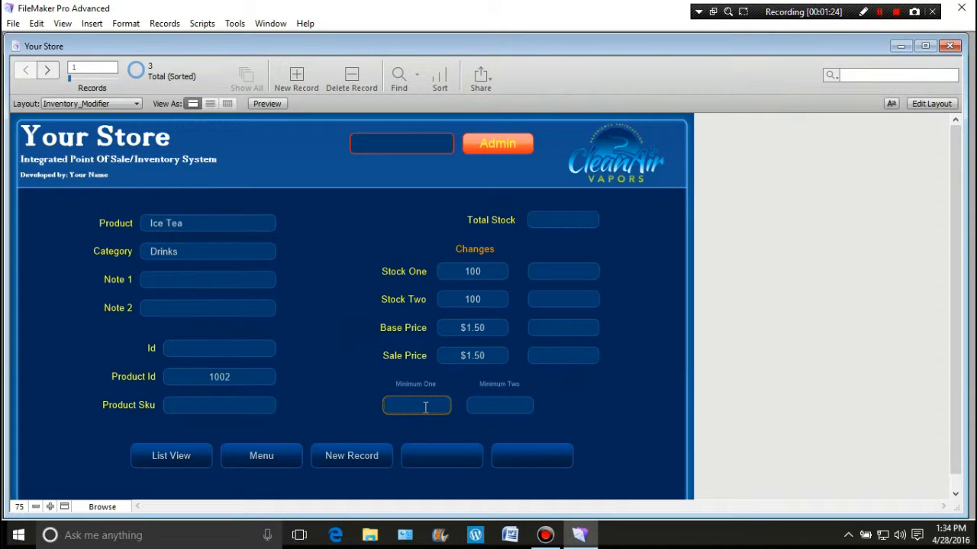
type("50")
left_click(499, 406)
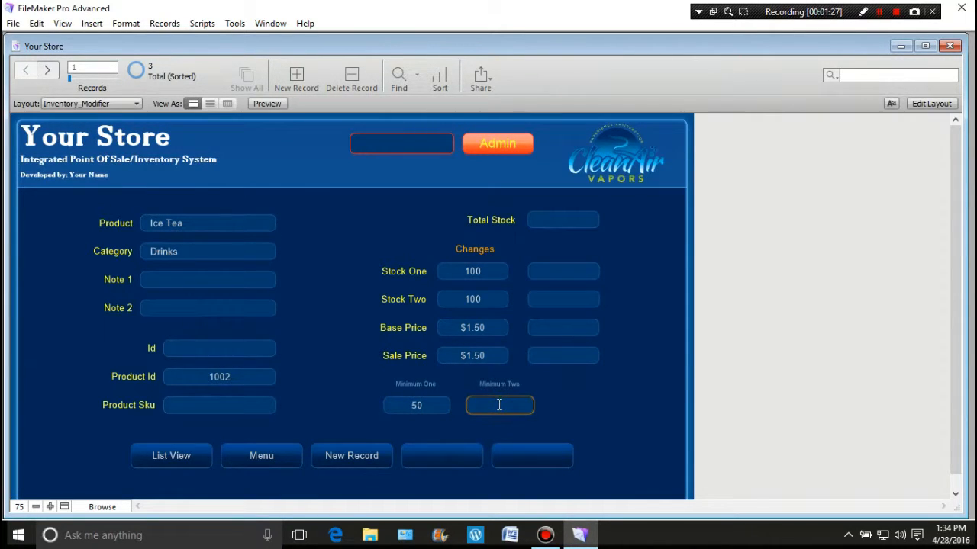
type("50")
left_click(360, 374)
Add another blank product record and return to the inventory list view.
left_click(350, 458)
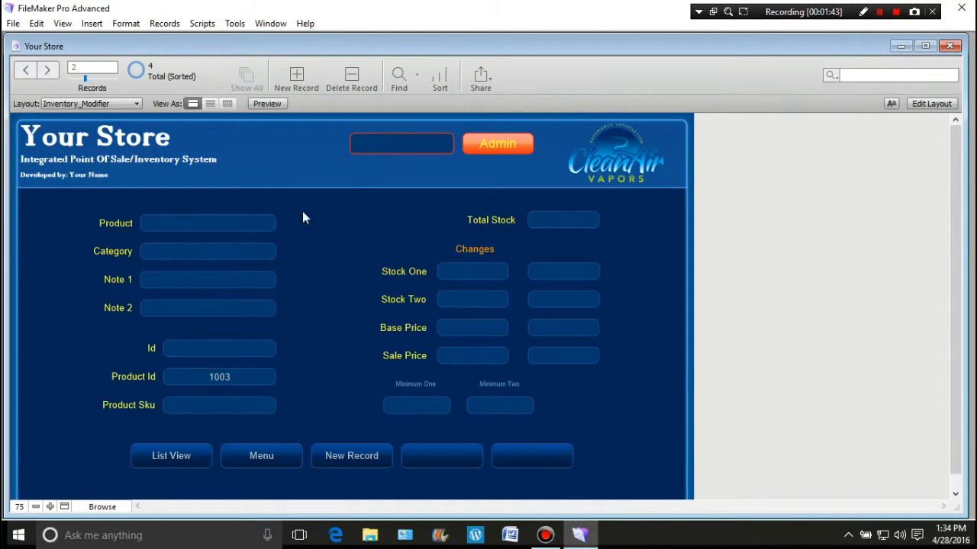
left_click(185, 456)
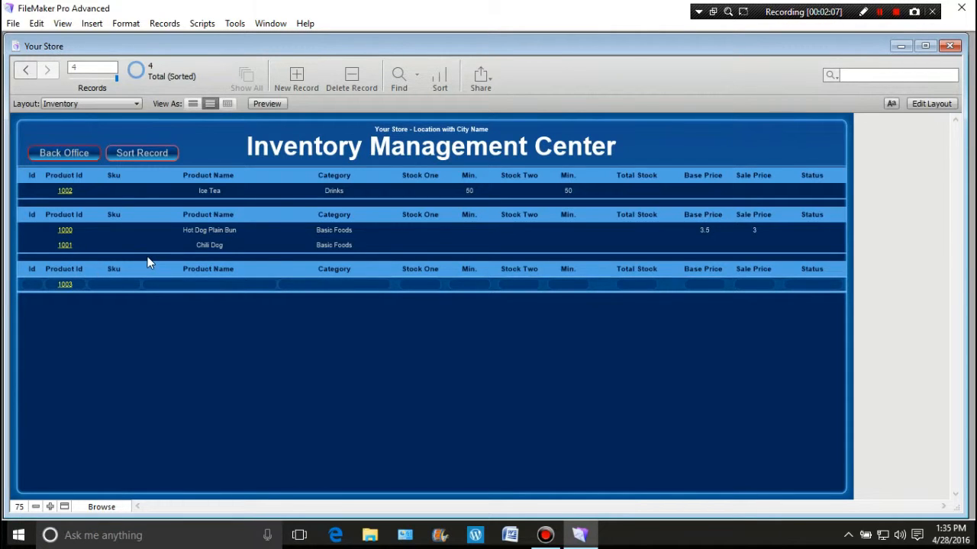
Delete the Product Id and Id headings from the sub-summary part of the Inventory layout.
left_click(930, 104)
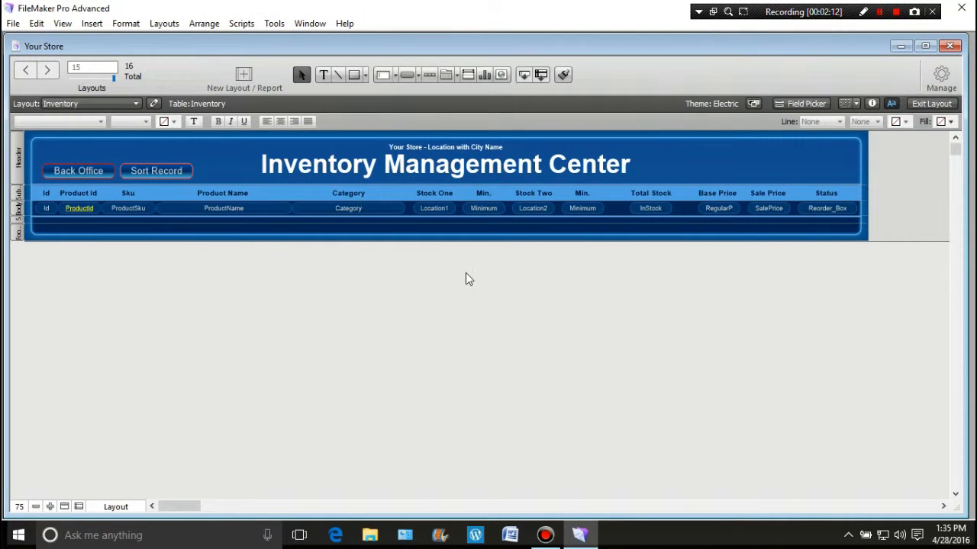
left_click(79, 196)
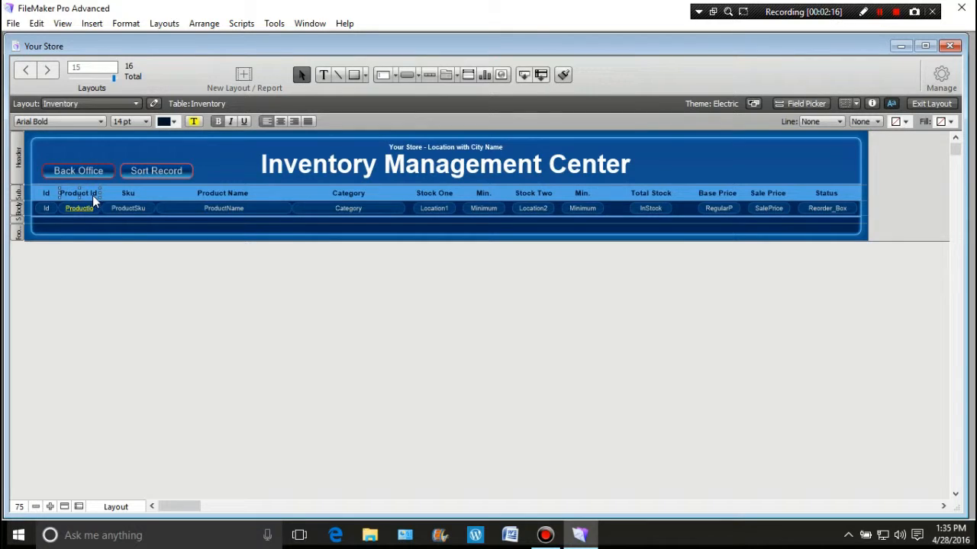
key("Delete")
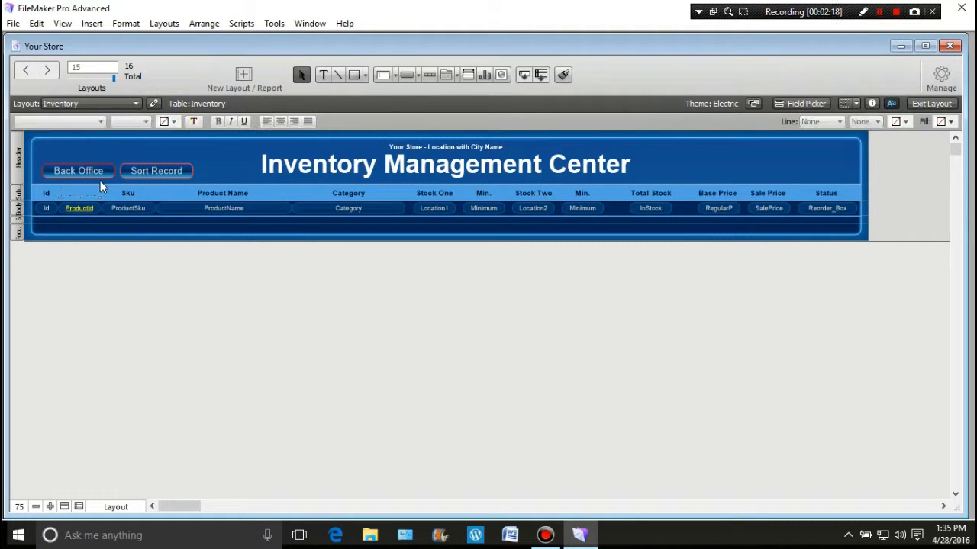
left_click(48, 192)
key("Delete")
Insert a Category merge field as text in the sub-summary part, above the Id and ProductId fields.
left_click(323, 75)
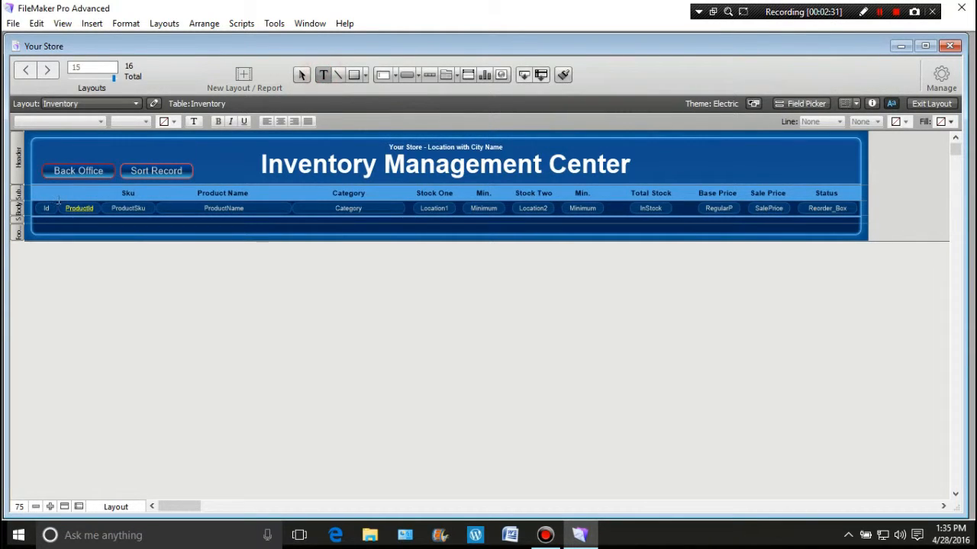
left_click(39, 196)
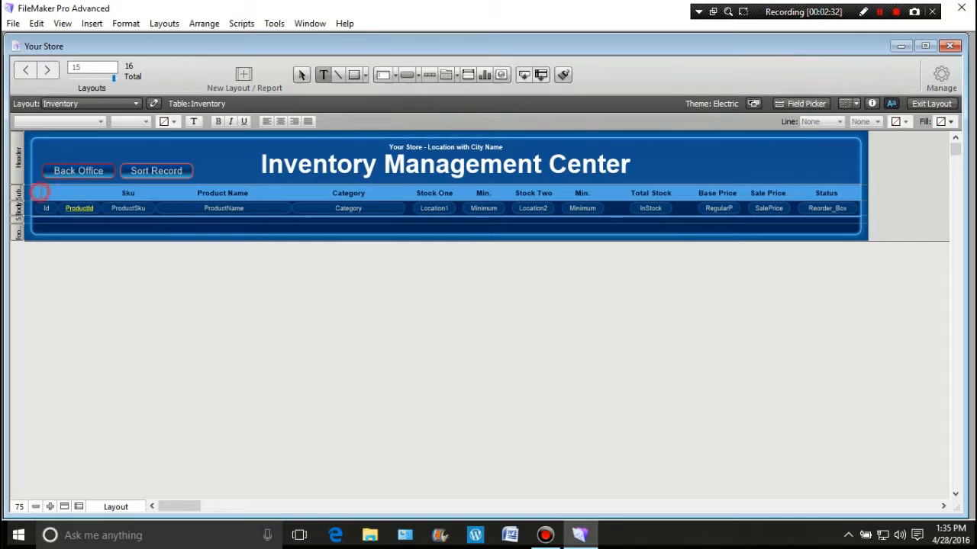
double_click(105, 203)
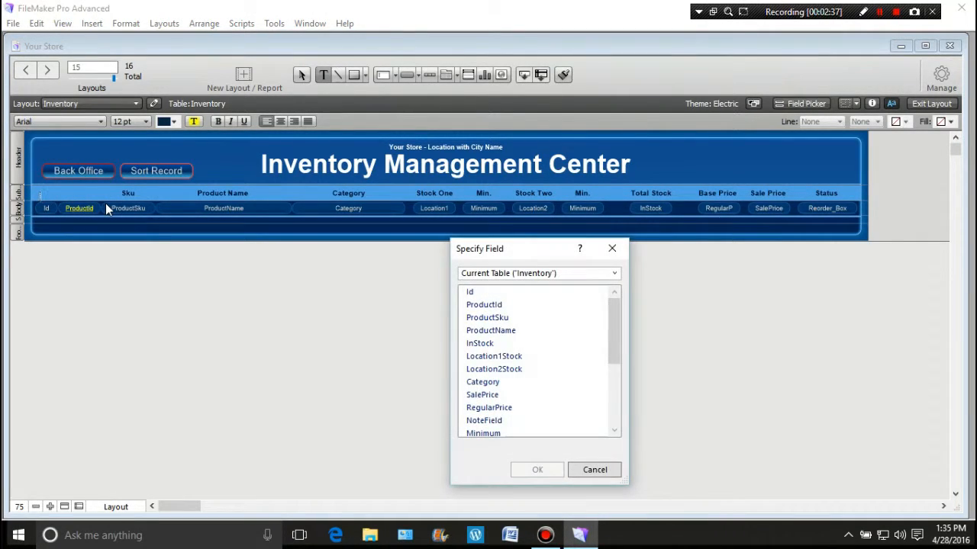
left_click(477, 382)
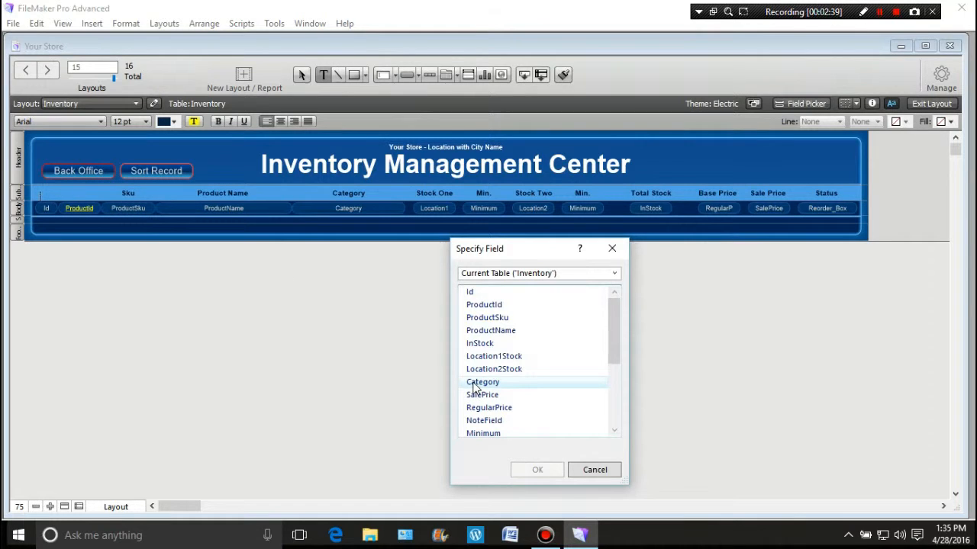
double_click(477, 381)
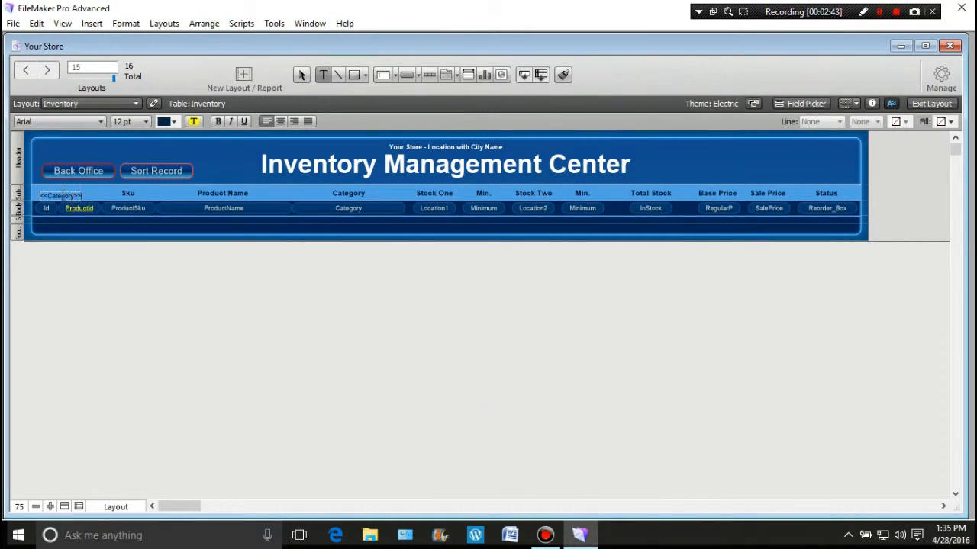
left_click(63, 279)
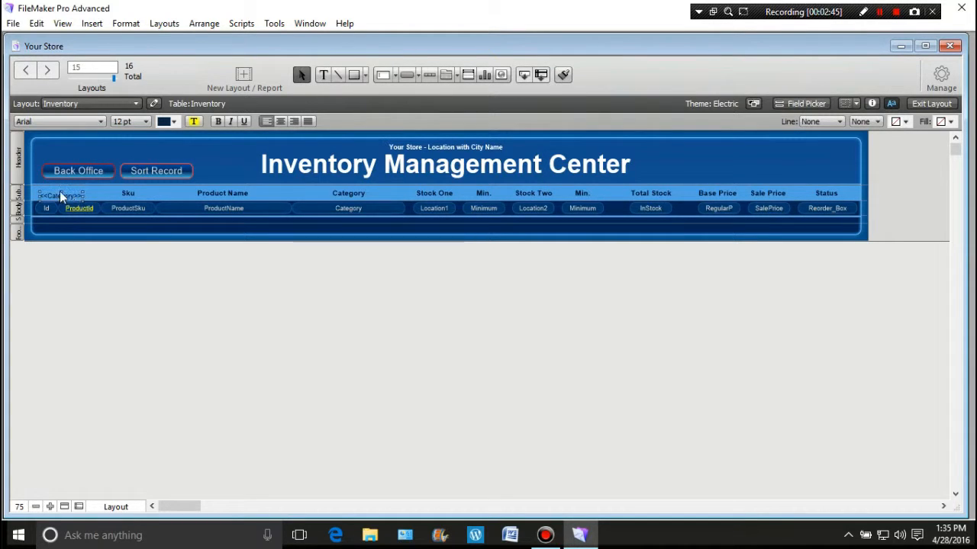
Set the font size of the Category merge field in the sub-summary part to 18 pt.
left_click(145, 121)
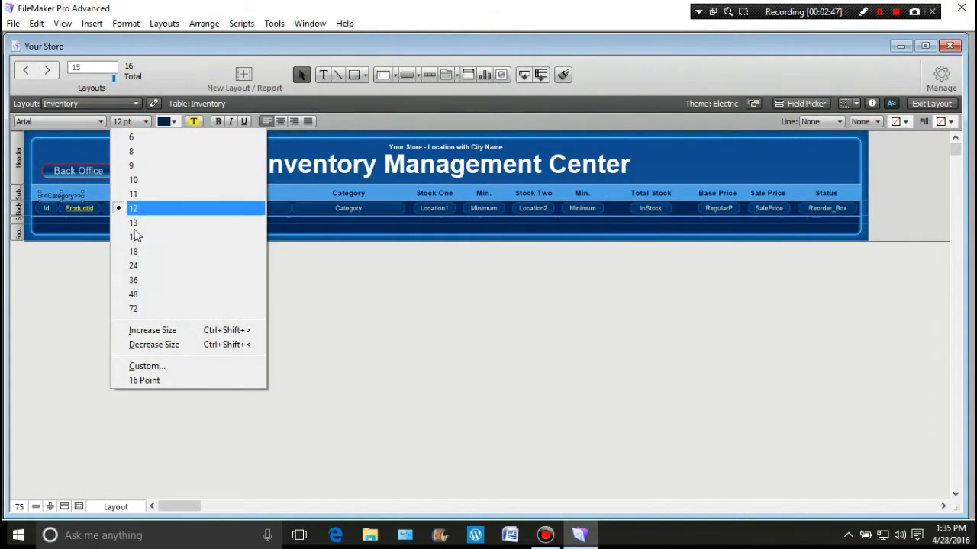
left_click(139, 266)
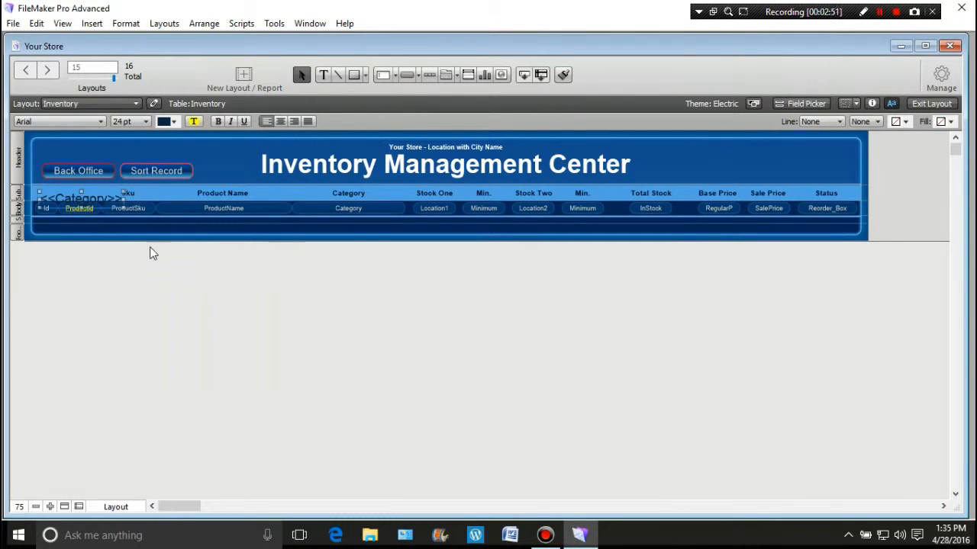
left_click(146, 121)
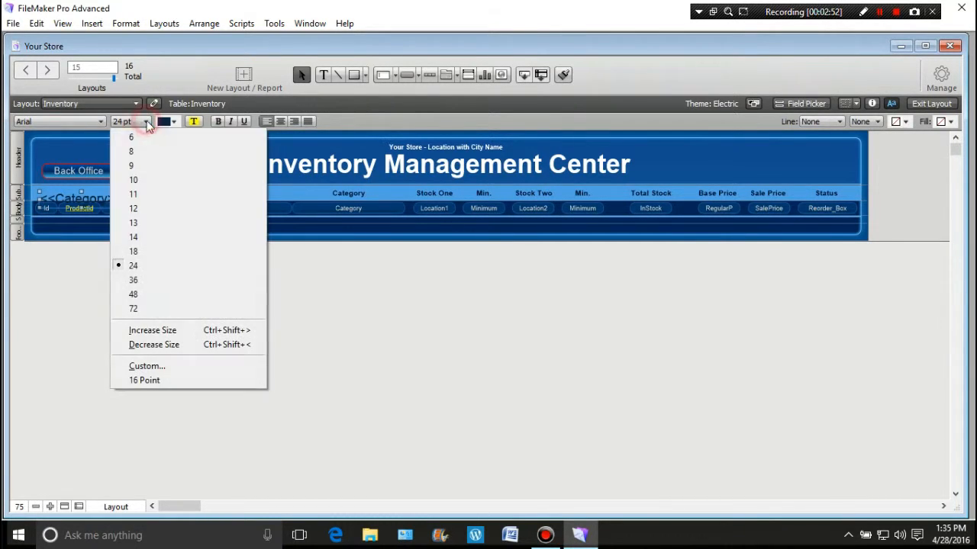
left_click(147, 254)
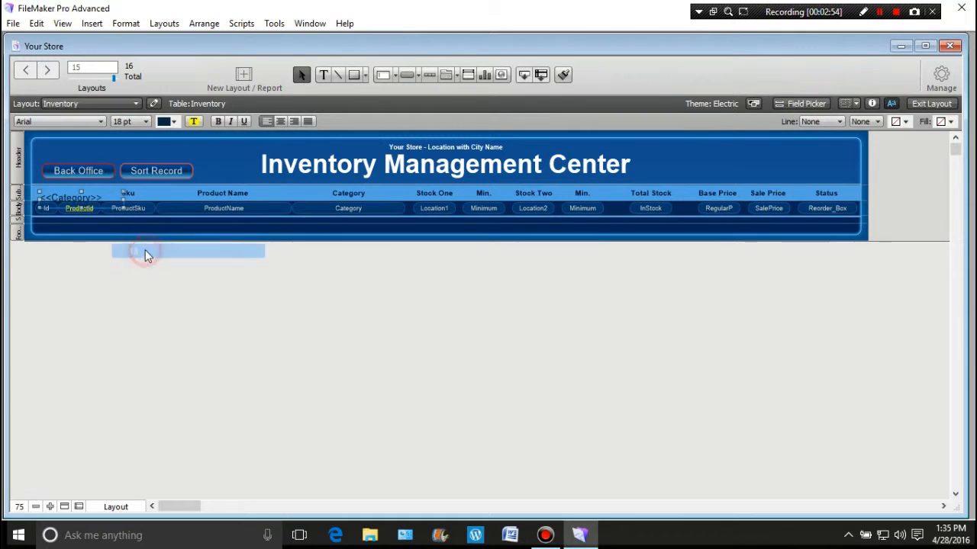
Make the Category merge field's text bright yellow and bold.
left_click(174, 122)
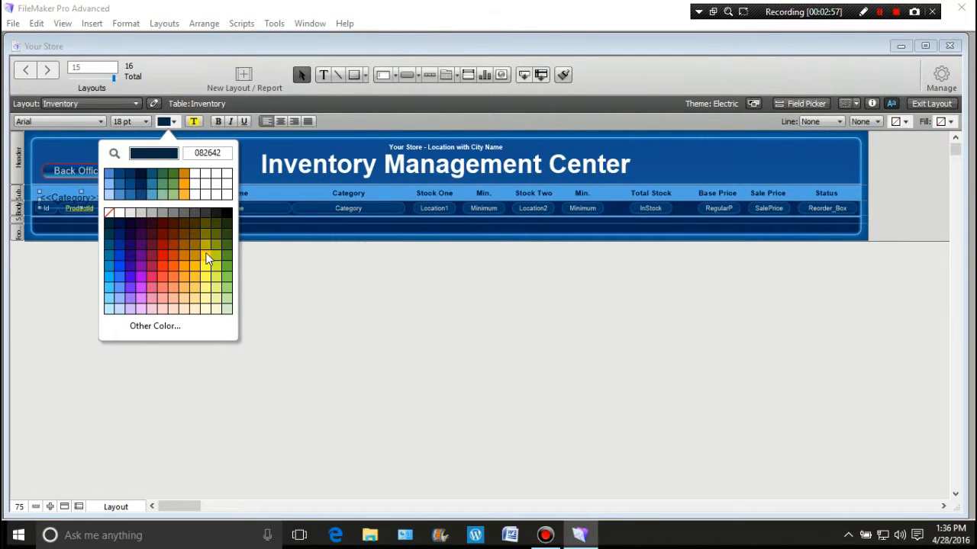
left_click(162, 267)
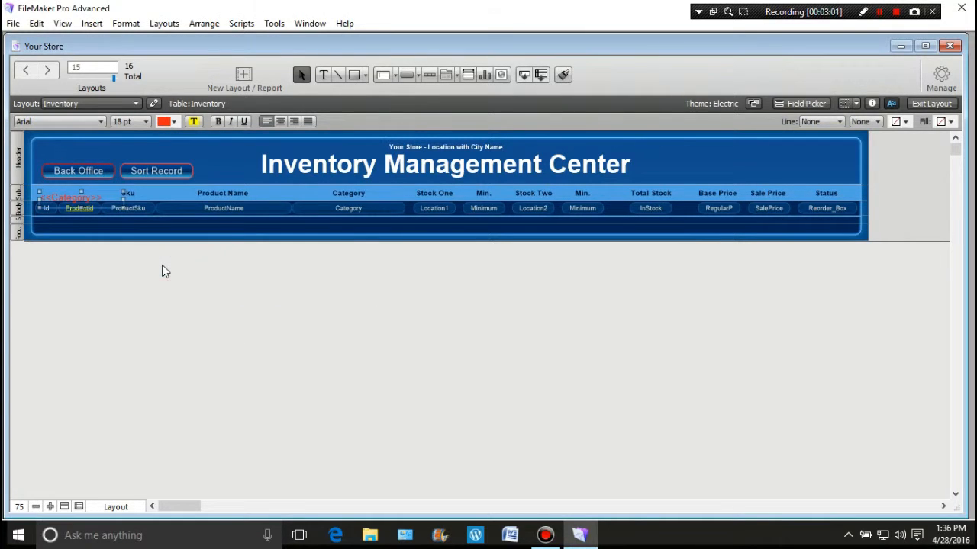
left_click(175, 121)
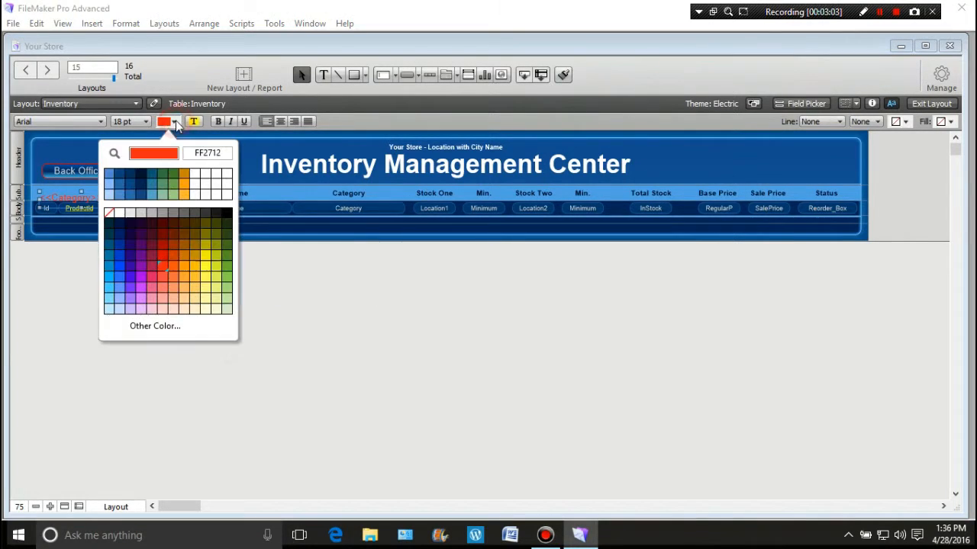
left_click(206, 279)
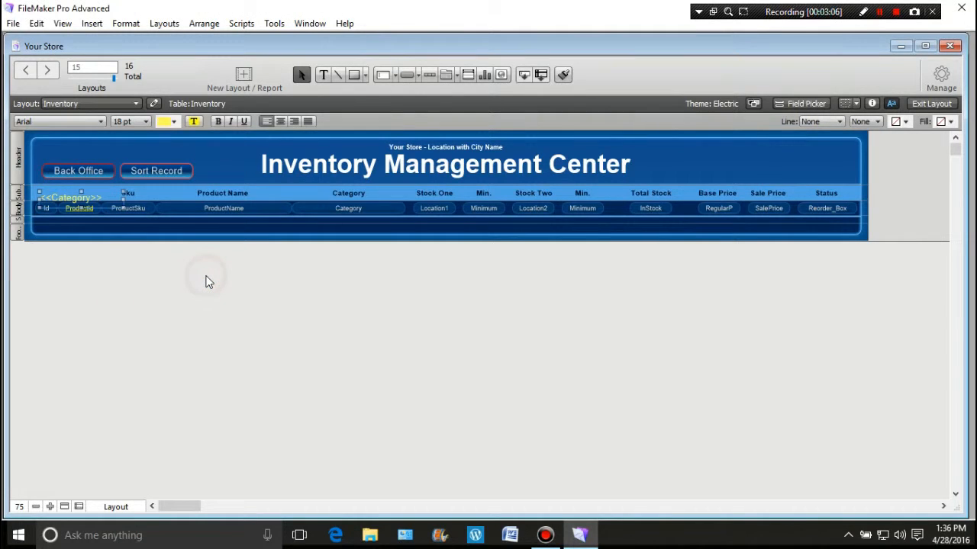
left_click(218, 121)
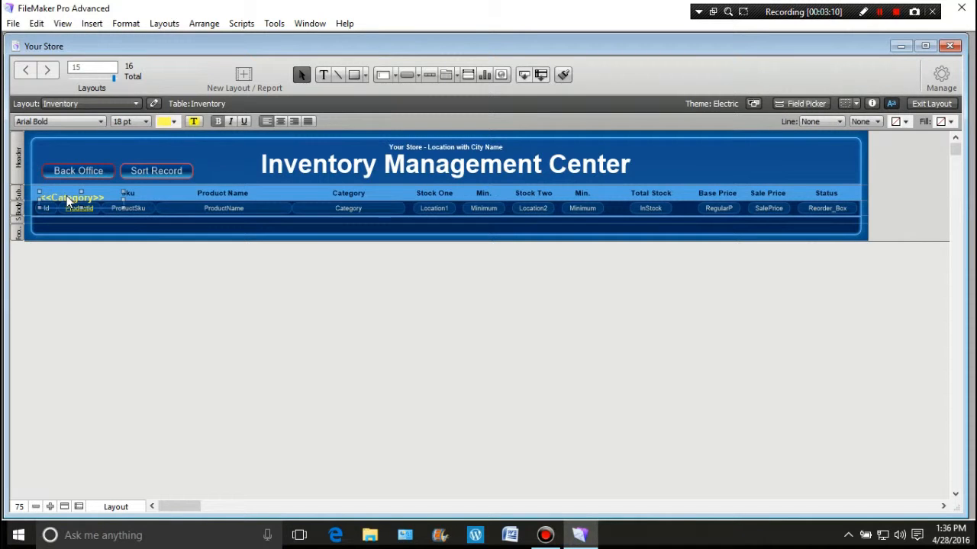
Move the Category merge field slightly up within the sub-summary band and view the Inventory records in Browse mode.
left_click_drag(64, 200, 63, 195)
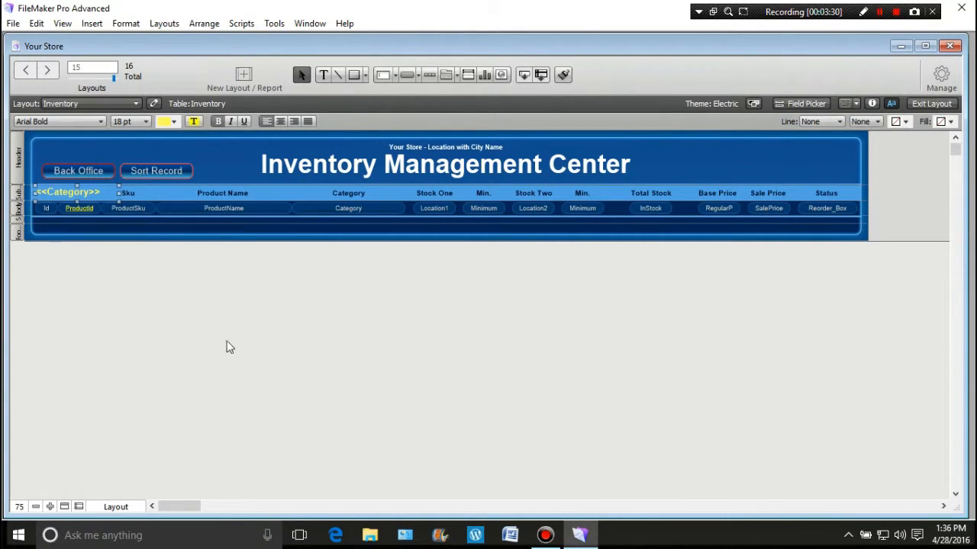
left_click(264, 333)
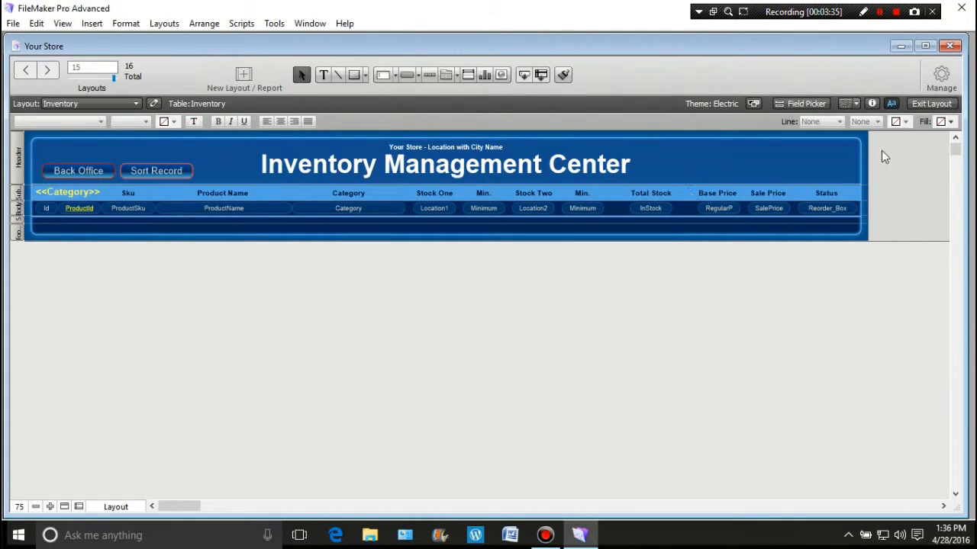
left_click(926, 105)
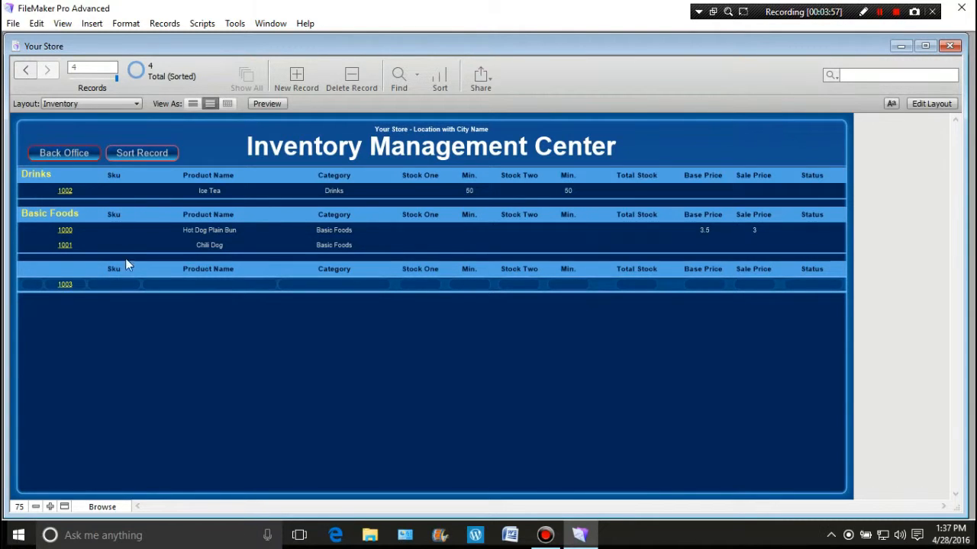
left_click(643, 190)
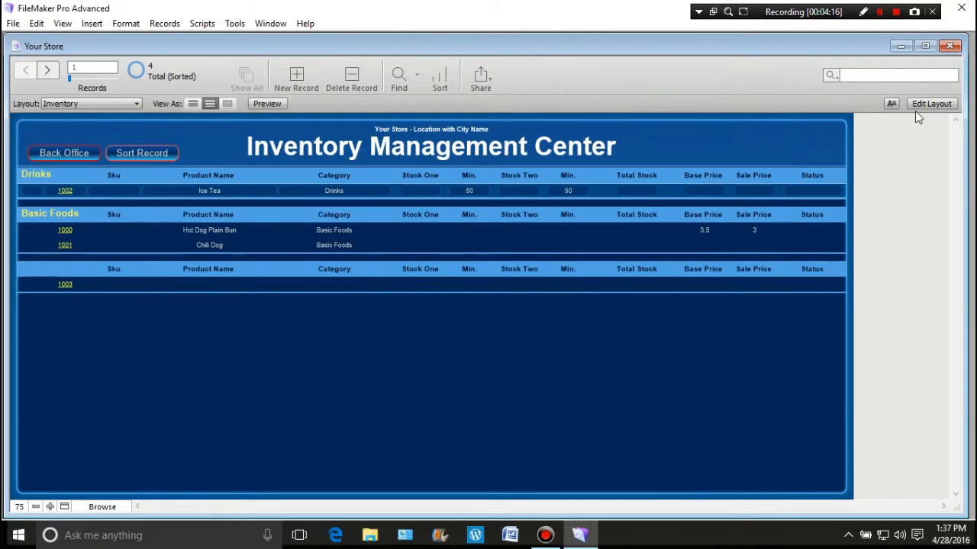
Create a new script named Inventory1Add in the Script Workspace.
left_click(936, 104)
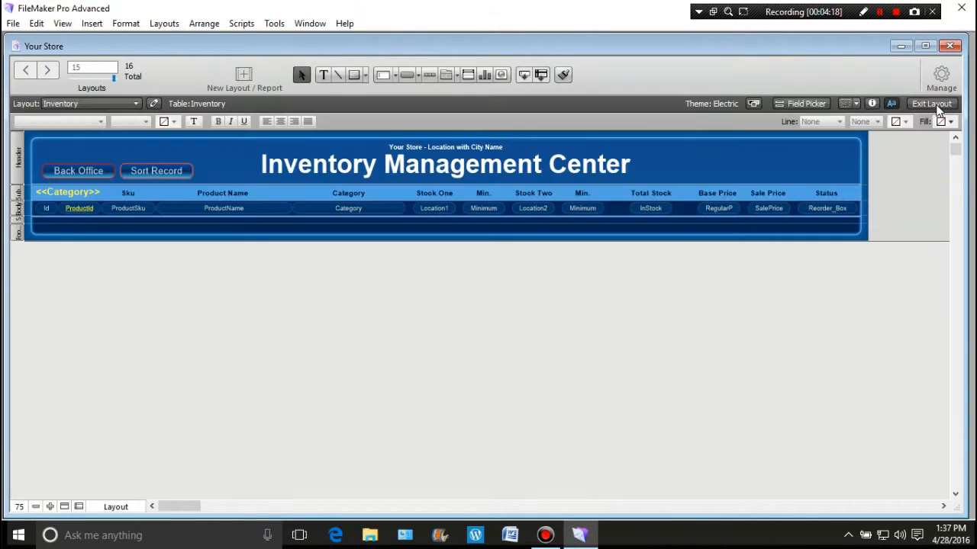
left_click(941, 76)
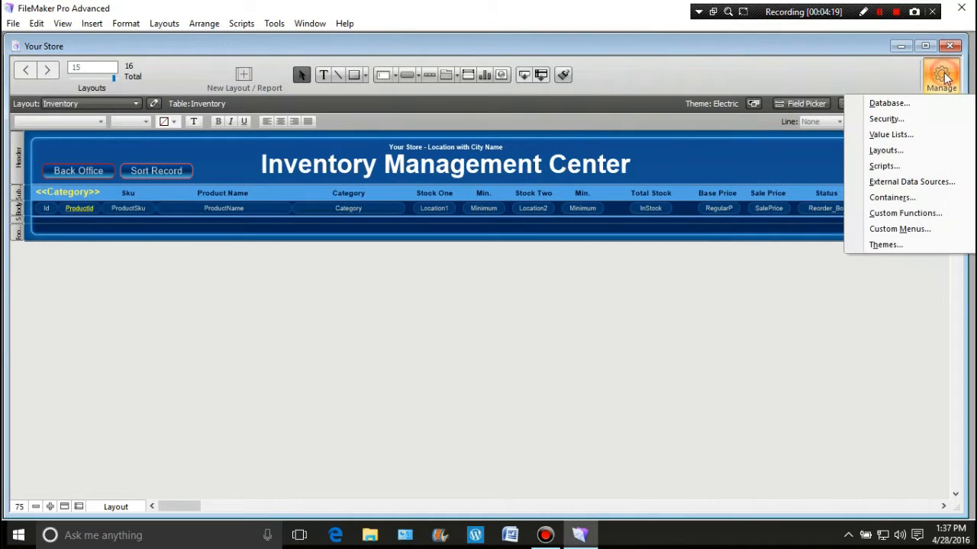
left_click(897, 165)
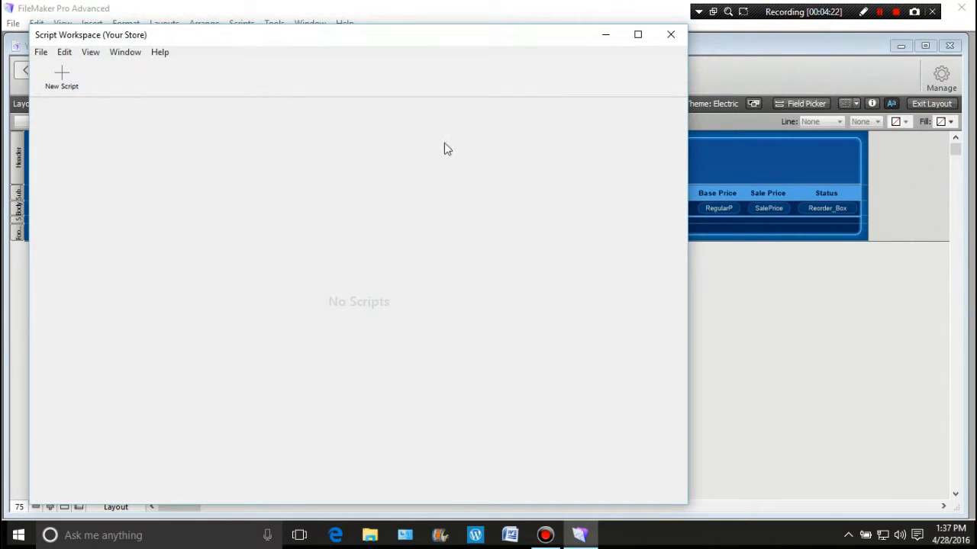
left_click(60, 75)
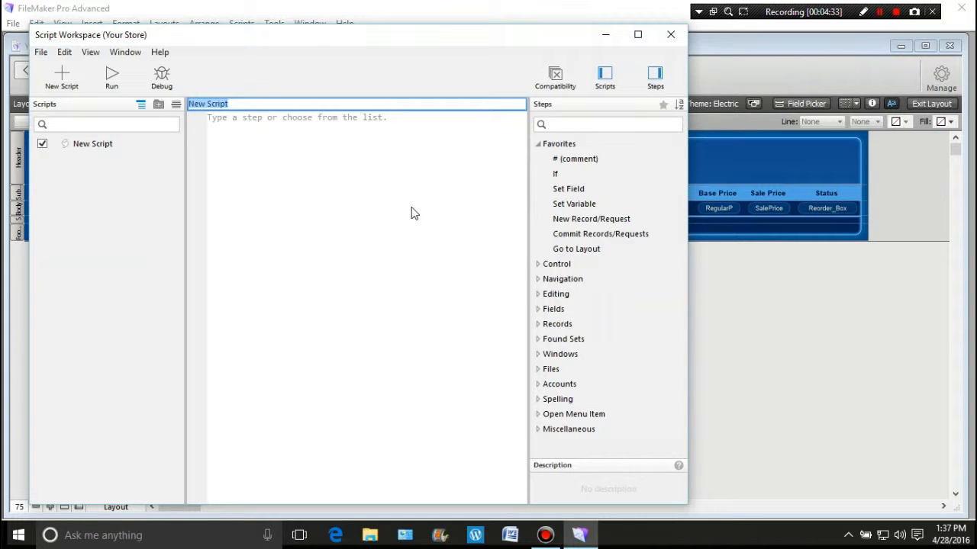
key("BackSpace")
type("Invenrt")
key("BackSpace")
key("BackSpace")
type("tory1Ad")
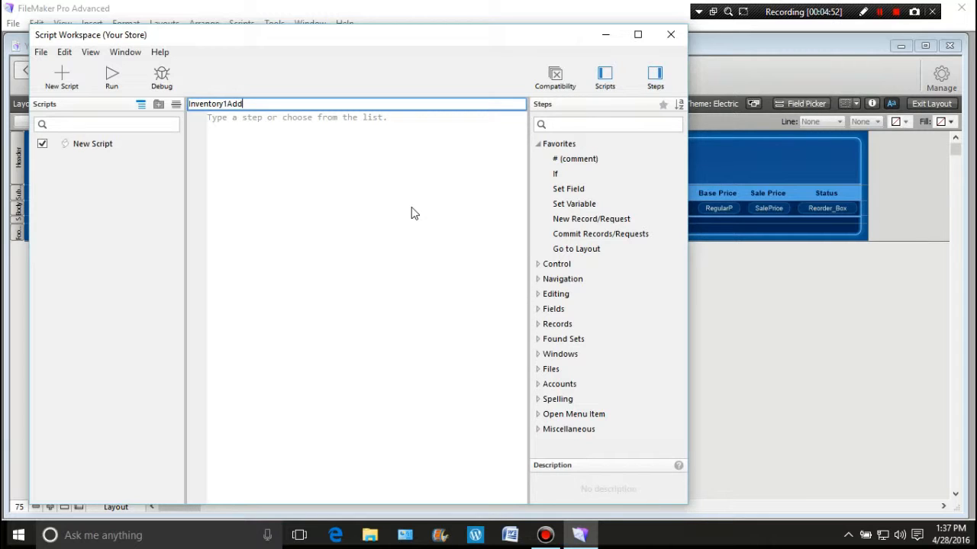
type("d")
left_click(228, 155)
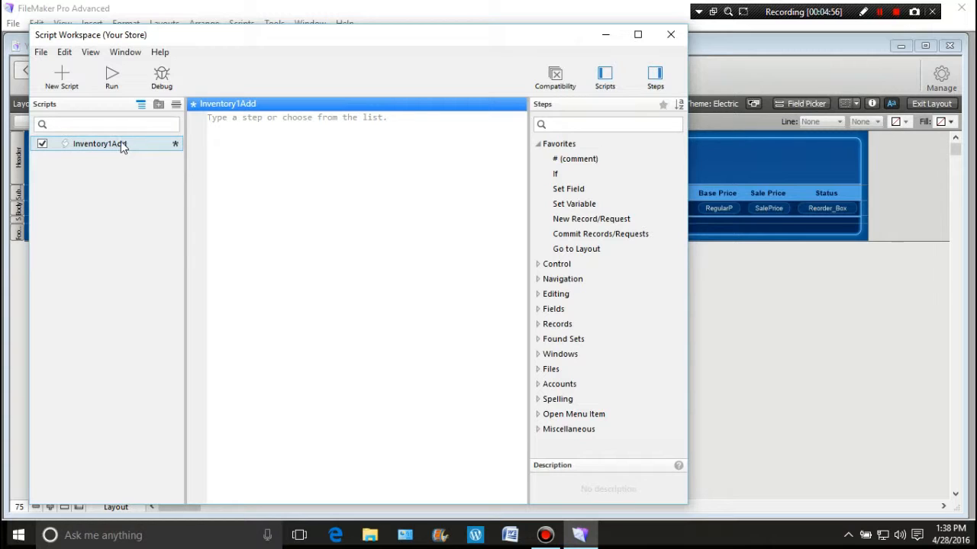
Add a Freeze Window step as the first line of the Inventory1Add script.
left_click(257, 131)
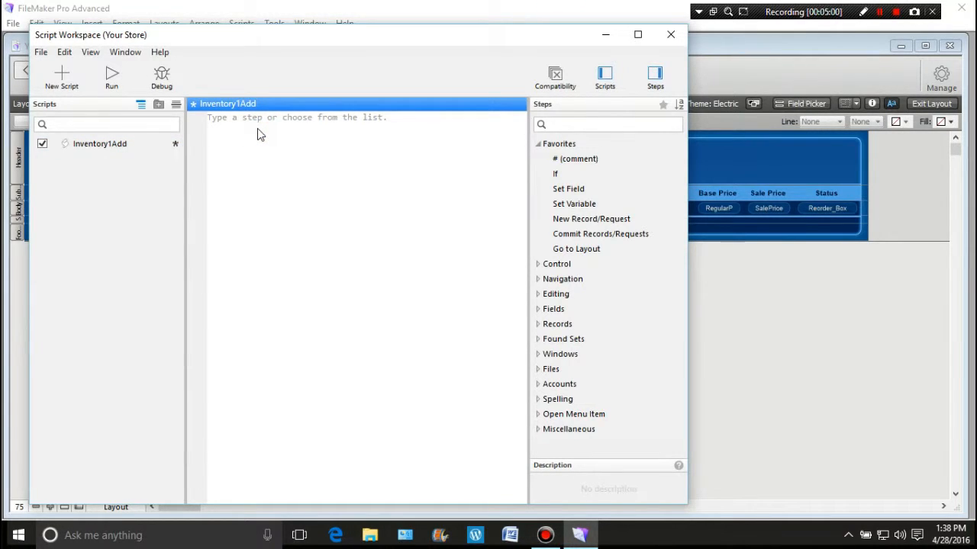
left_click(249, 125)
left_click(250, 130)
type("Fre")
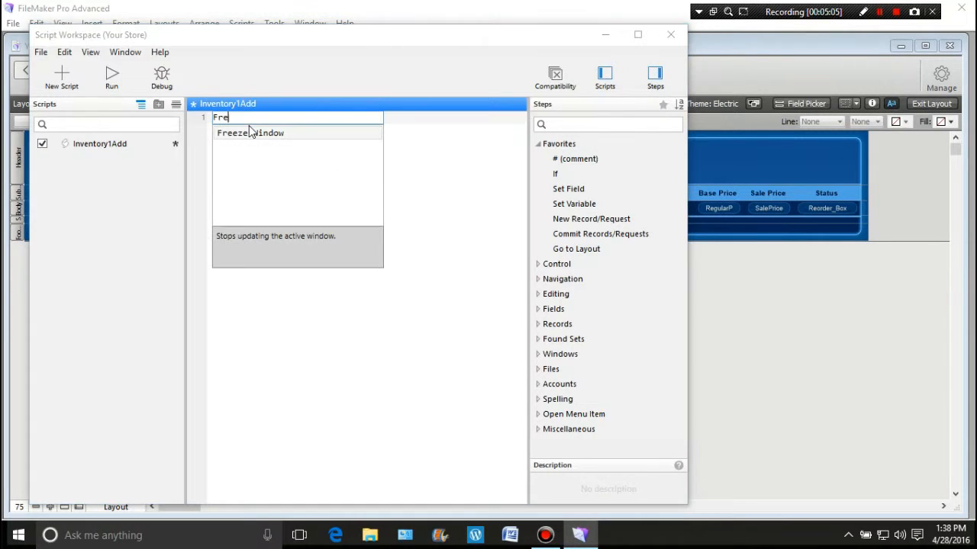
type("e")
left_click(231, 133)
left_click(270, 155)
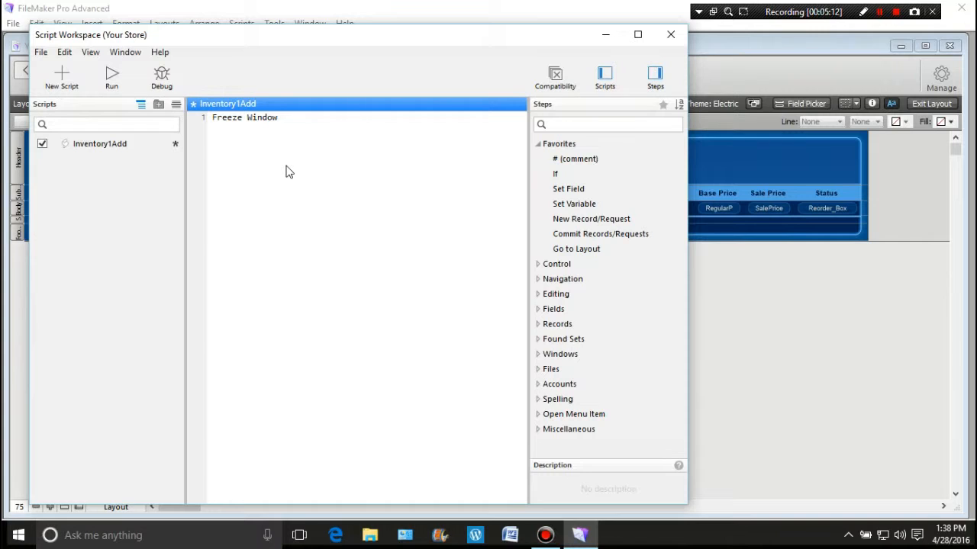
Add a Go to Field step that targets Inventory::Location1Change.
type("Go")
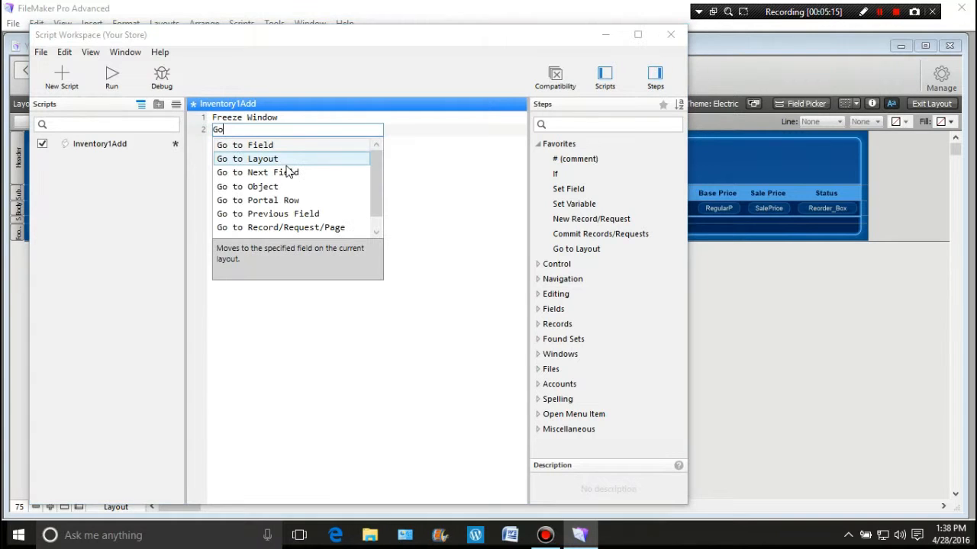
left_click(260, 145)
left_click(292, 130)
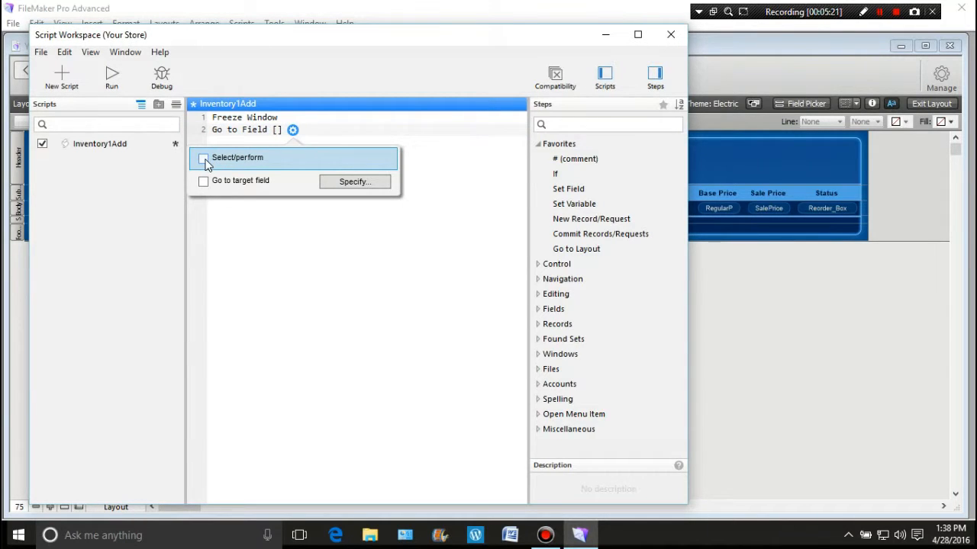
left_click(346, 183)
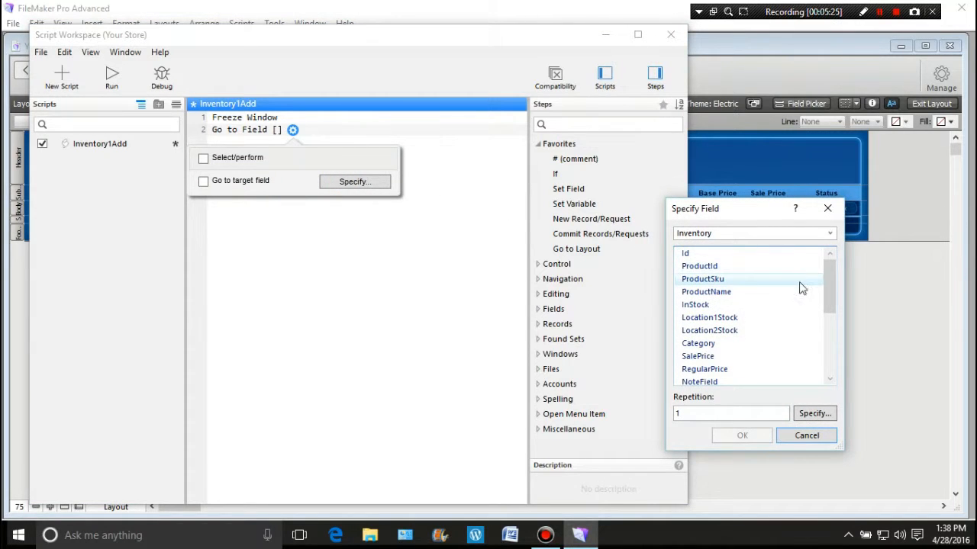
left_click_drag(829, 283, 834, 347)
left_click(736, 305)
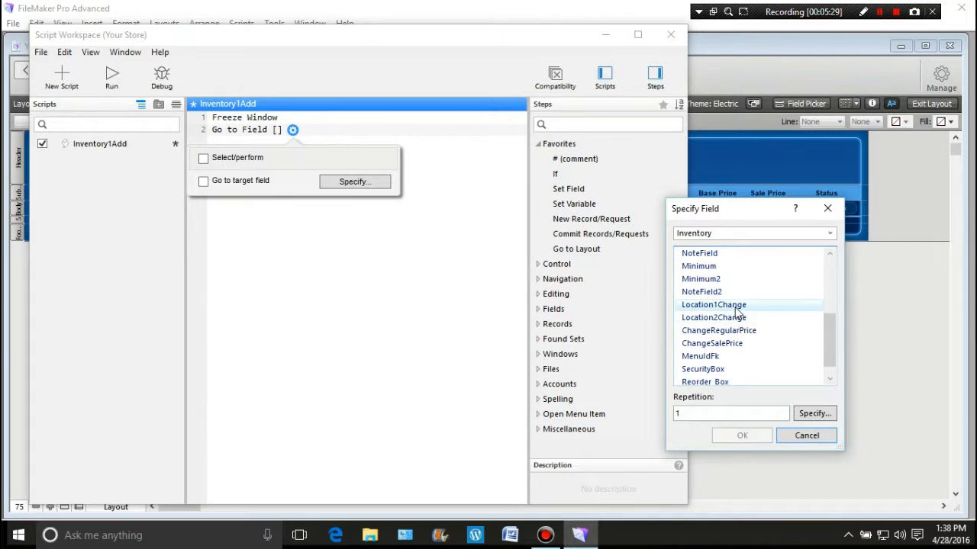
double_click(735, 305)
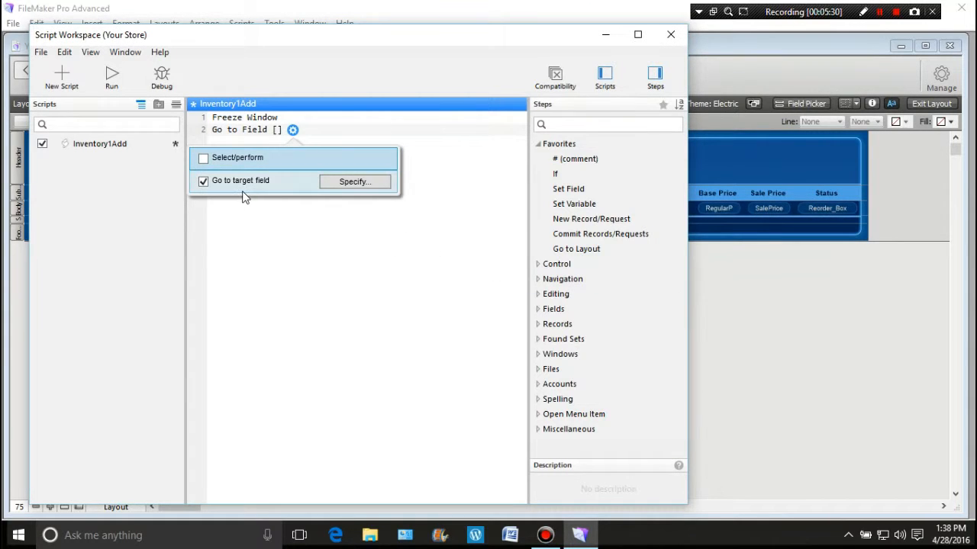
left_click(297, 207)
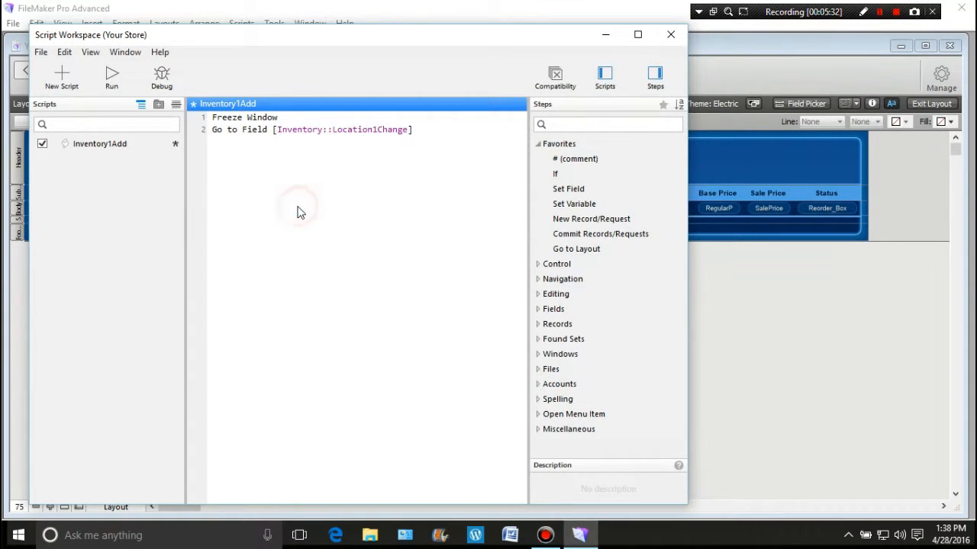
Add a Set Variable step below the Go to Field step.
left_click(242, 161)
type("Set")
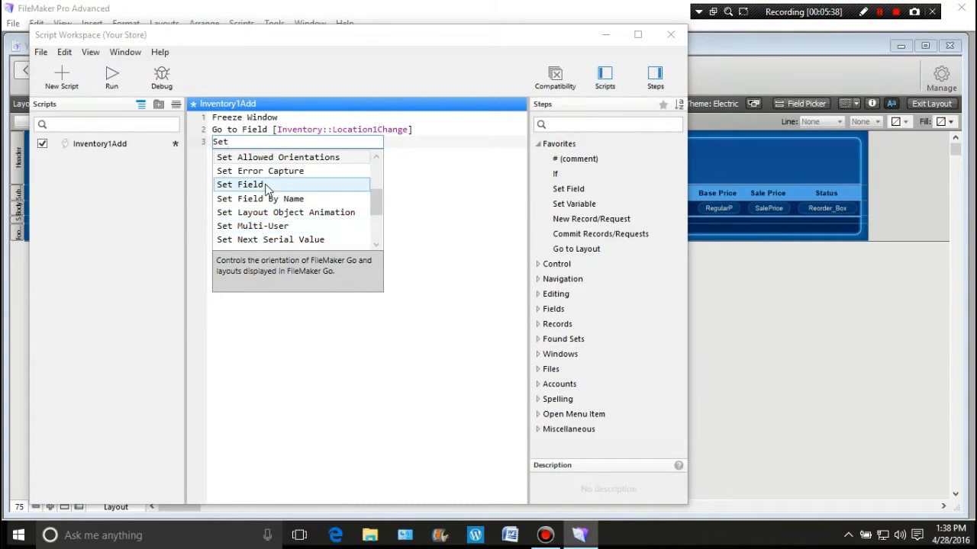
left_click_drag(375, 200, 378, 220)
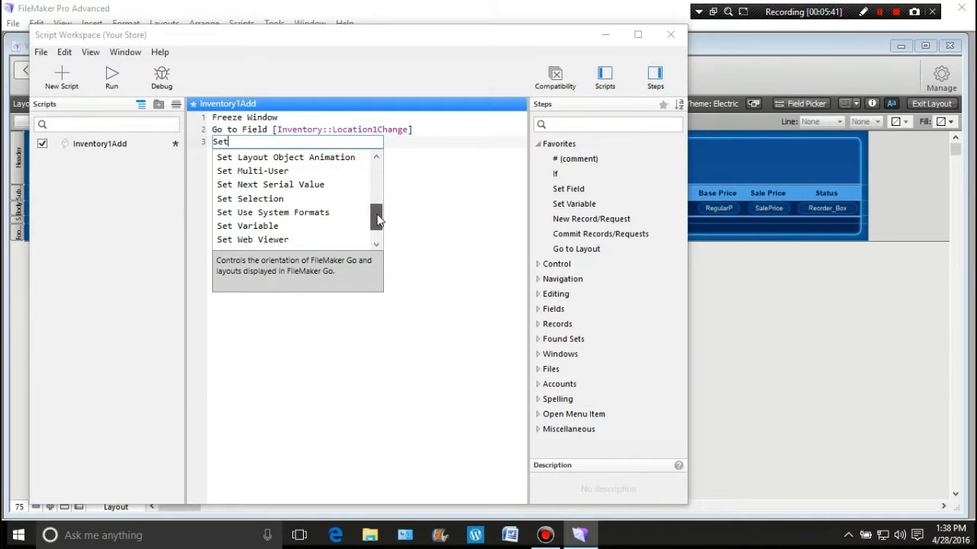
left_click(257, 229)
Name the variable of the Set Variable step AddInvStock.
left_click(297, 142)
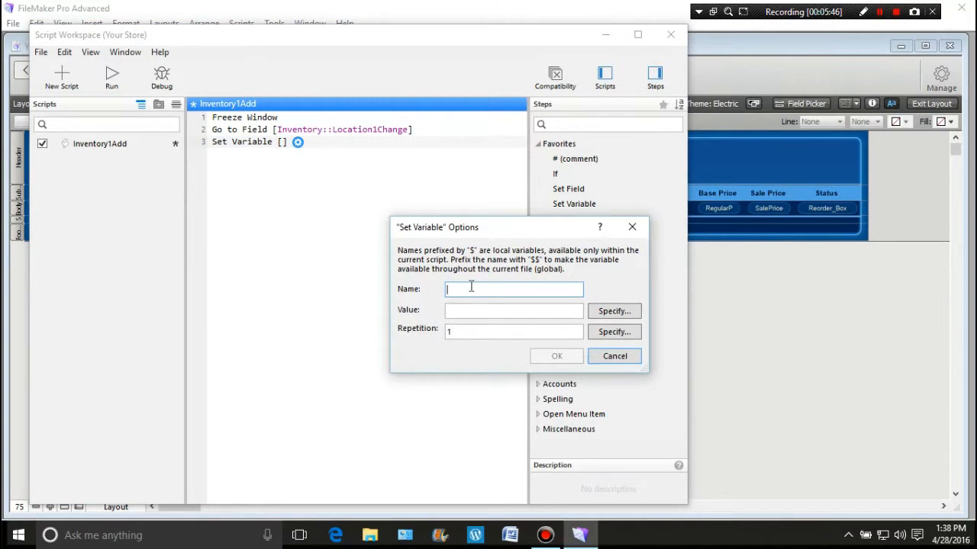
type("Add")
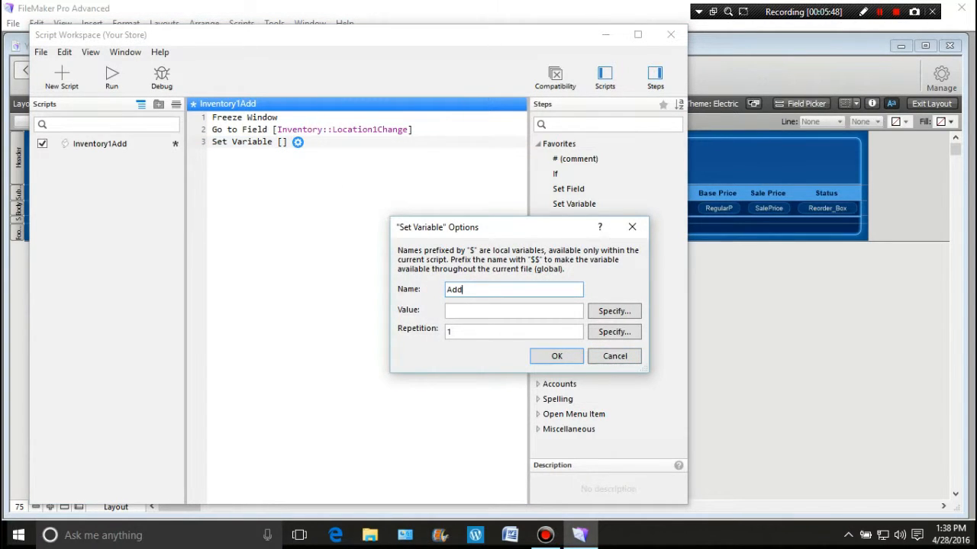
type("Inventory")
key("BackSpace")
key("BackSpace")
key("BackSpace")
key("BackSpace")
key("BackSpace")
key("BackSpace")
type("Stock")
Set the value of the $AddStock variable to Inventory::Location1Change and accept the Set Variable options.
left_click(606, 311)
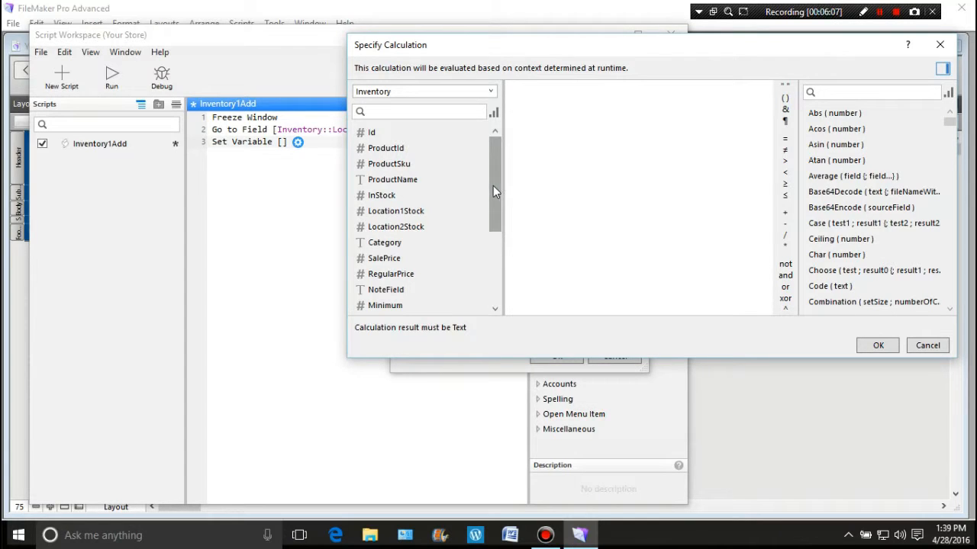
left_click_drag(493, 185, 496, 248)
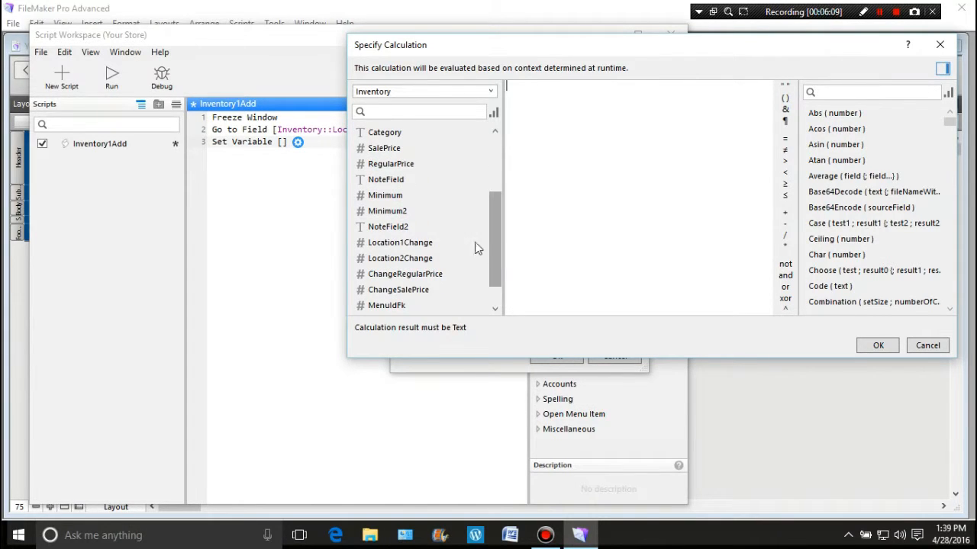
double_click(425, 244)
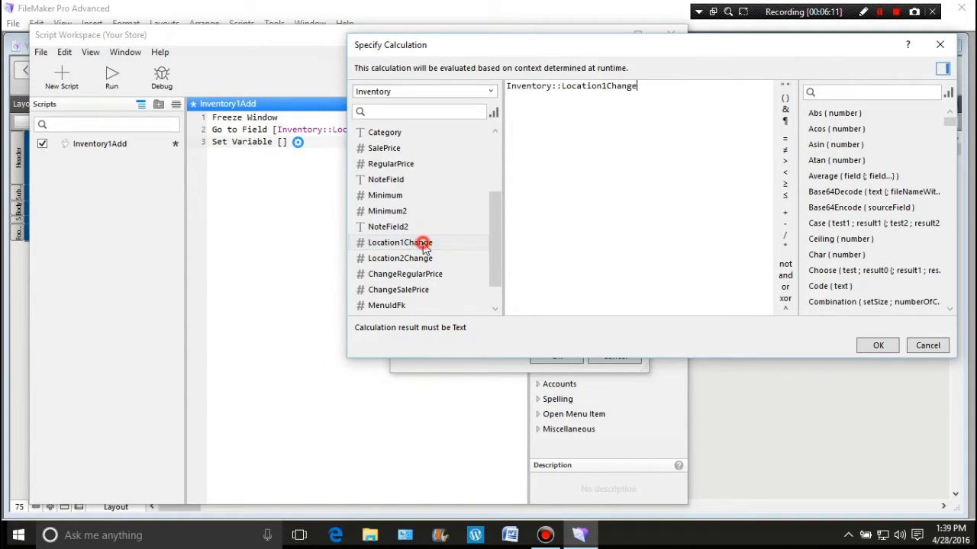
left_click(878, 347)
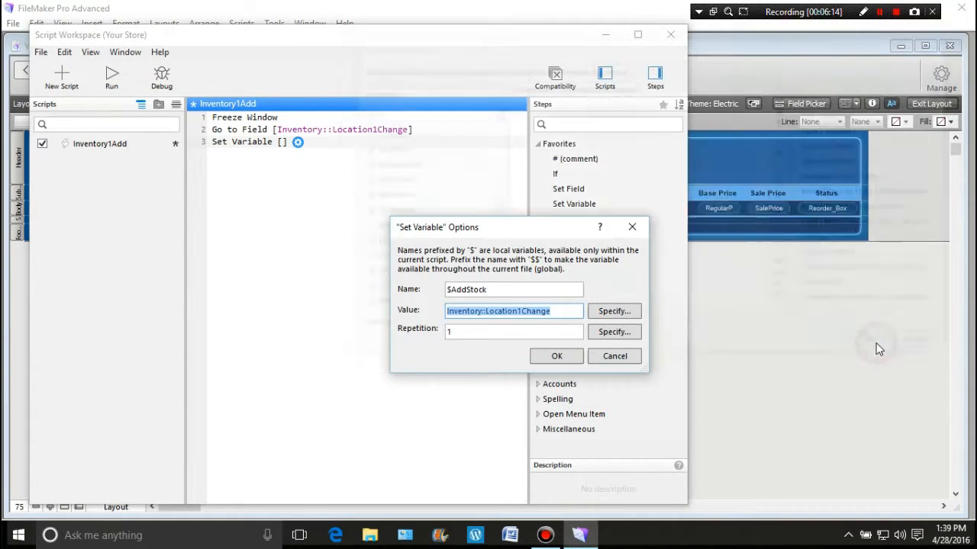
left_click(558, 356)
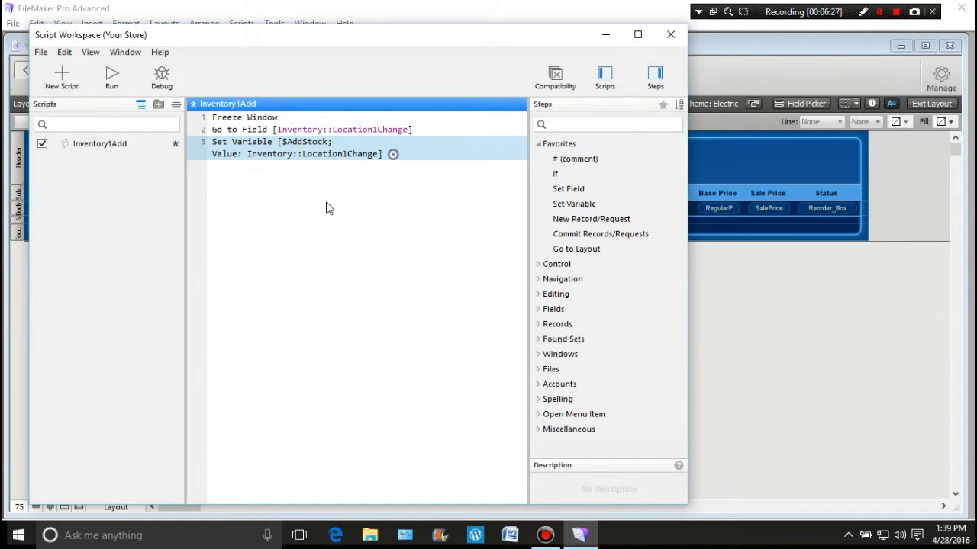
left_click(332, 181)
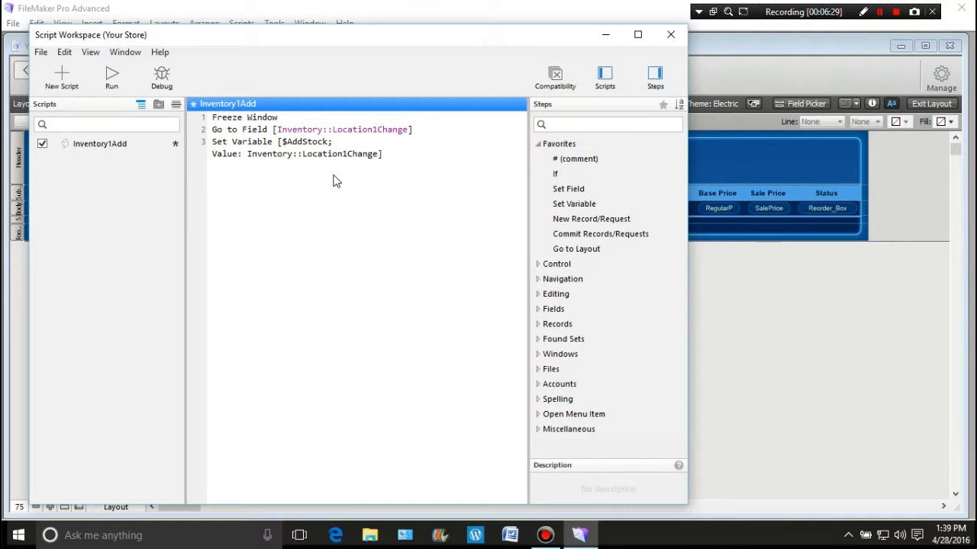
Add a Set Field step below the Set Variable step with Inventory::Location1Stock as its target field.
left_click(326, 168)
double_click(583, 190)
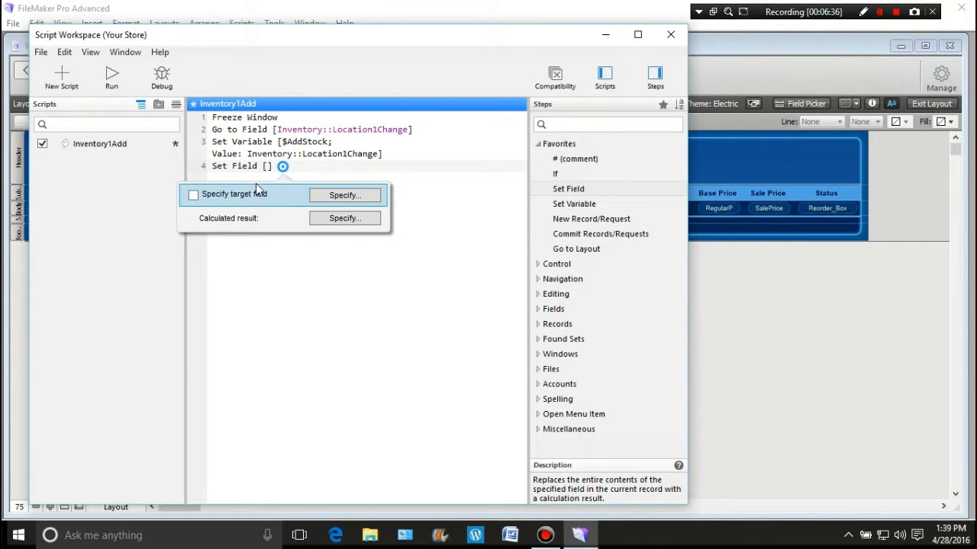
left_click(342, 196)
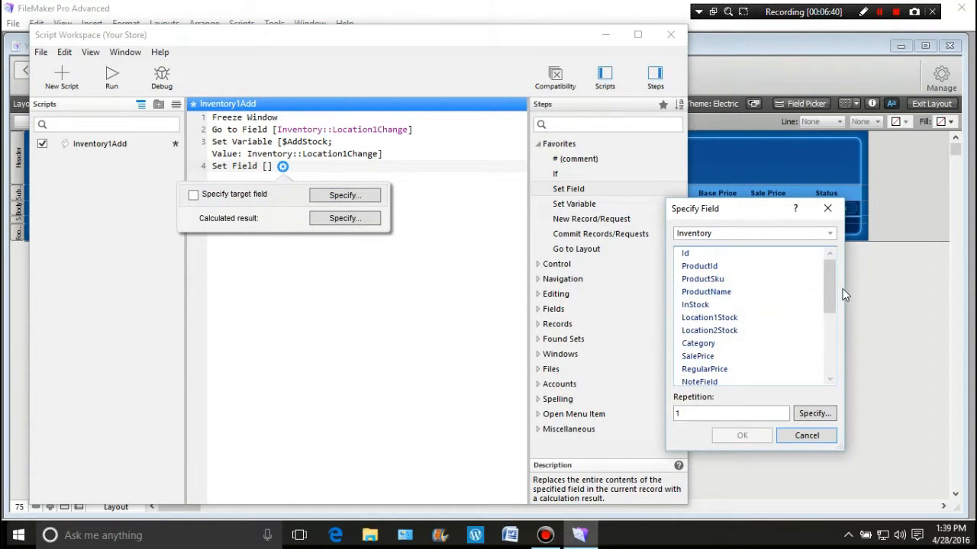
double_click(737, 319)
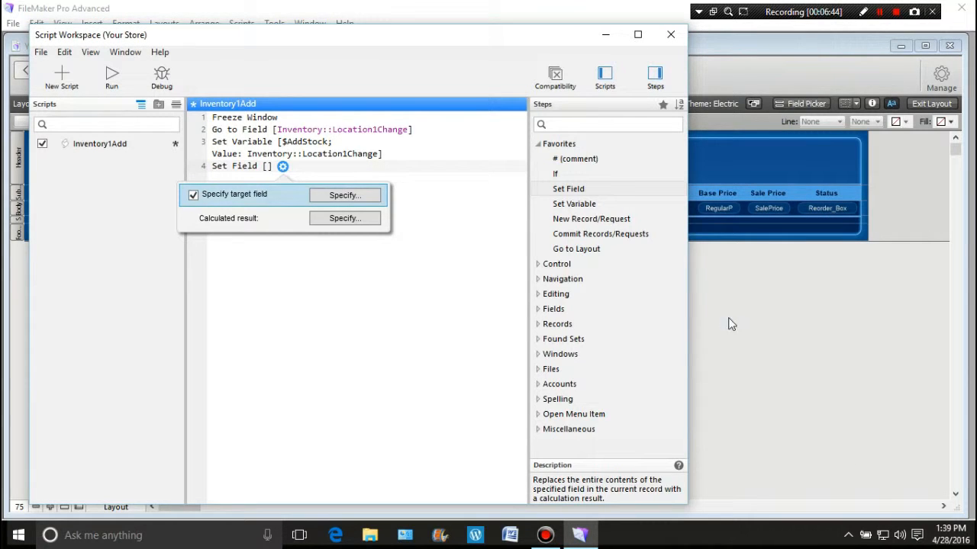
Set the calculated result of the Location1Stock Set Field step to Inventory::Location1Stock + $AddStock.
left_click(332, 221)
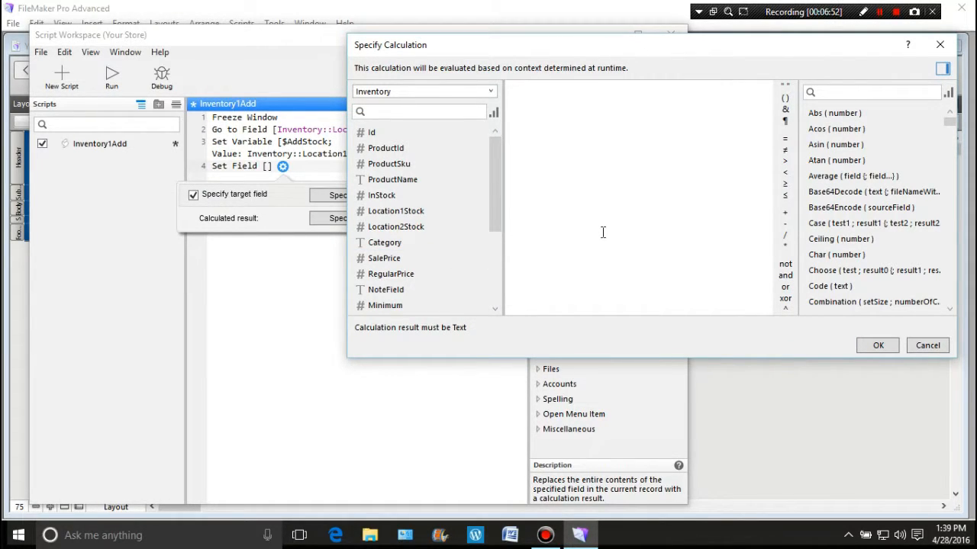
left_click(395, 216)
double_click(395, 216)
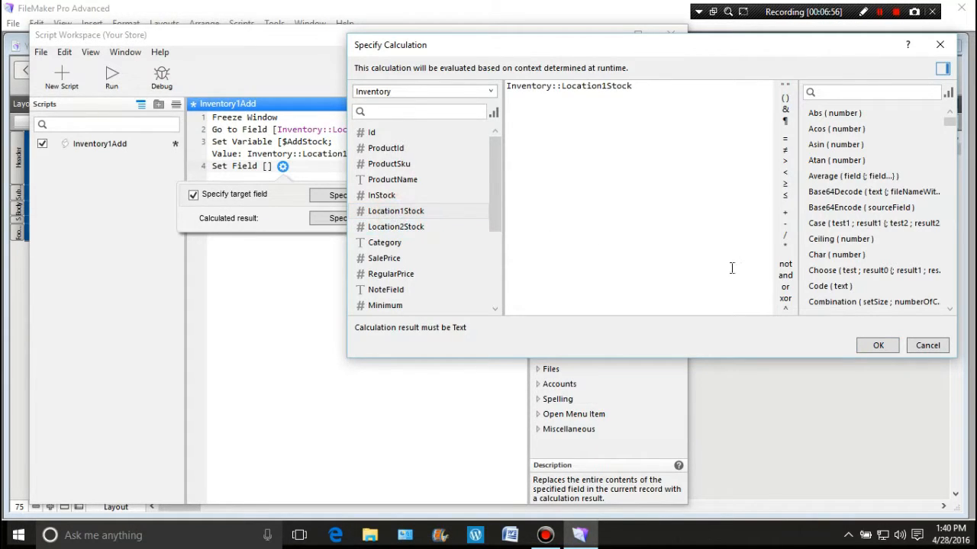
left_click(786, 215)
left_click_drag(541, 47, 326, 189)
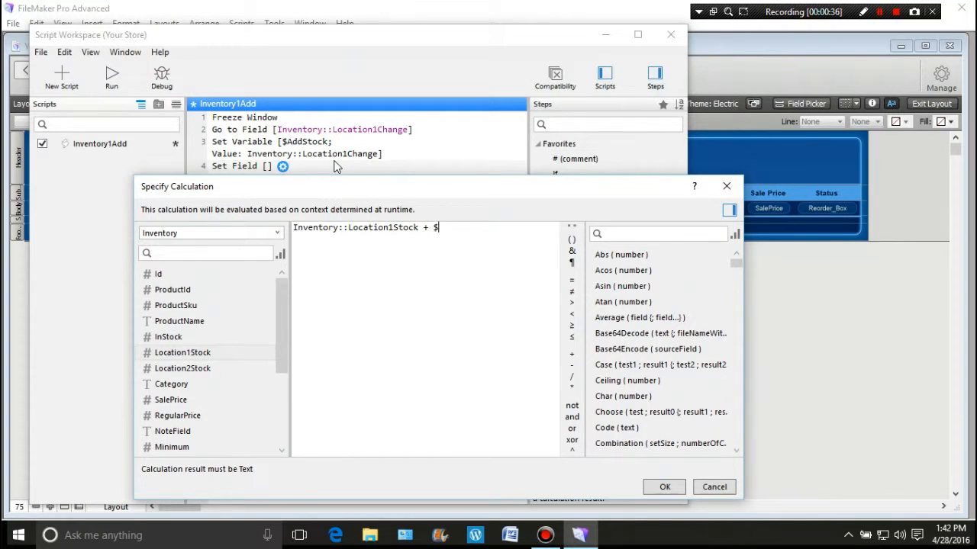
type("AddStock")
left_click(657, 489)
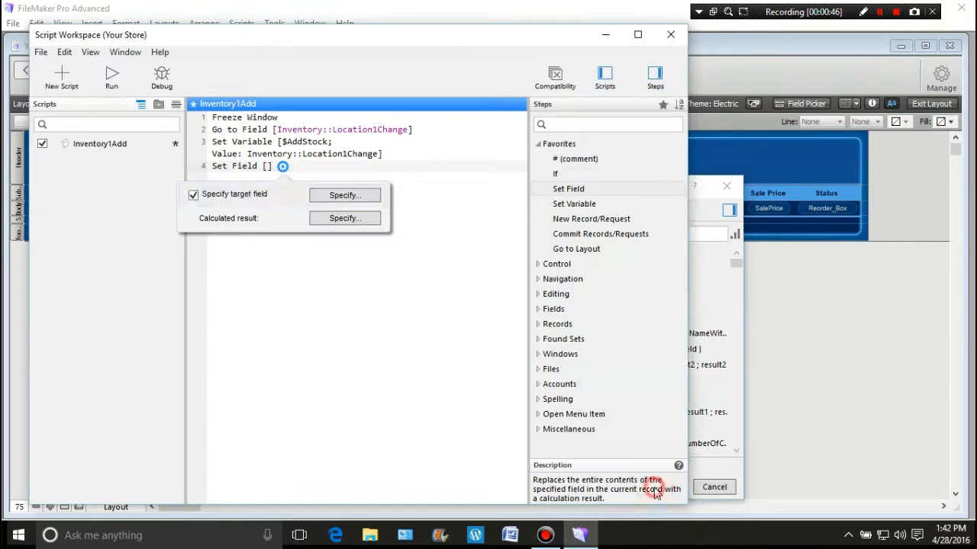
left_click(433, 386)
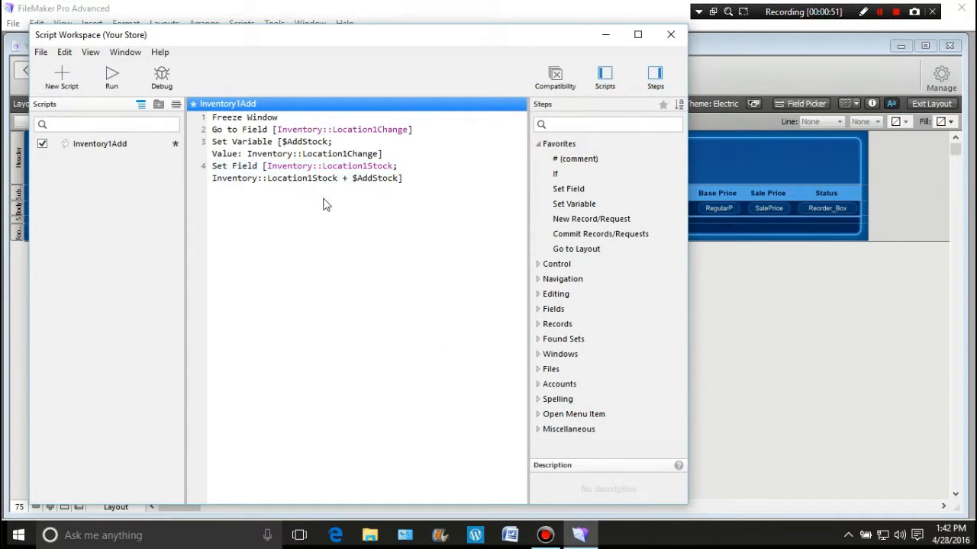
Add a second Set Field step at the end of the script that targets Inventory::Location1Change.
double_click(578, 189)
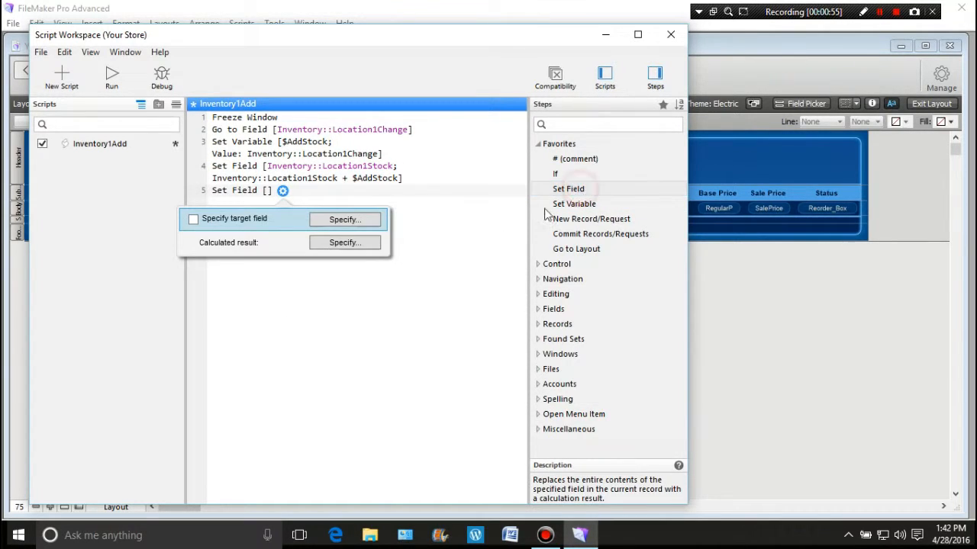
left_click(345, 220)
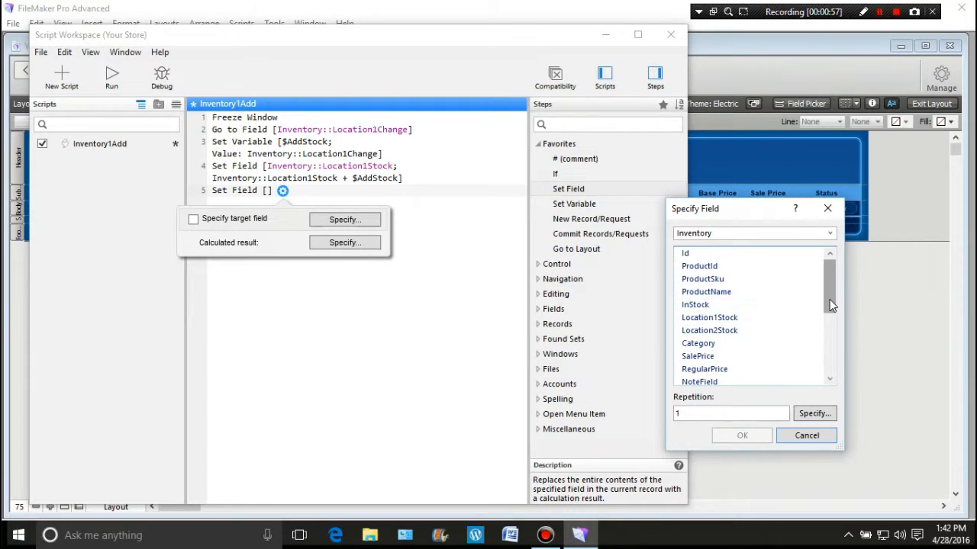
left_click_drag(829, 299, 831, 363)
left_click(736, 319)
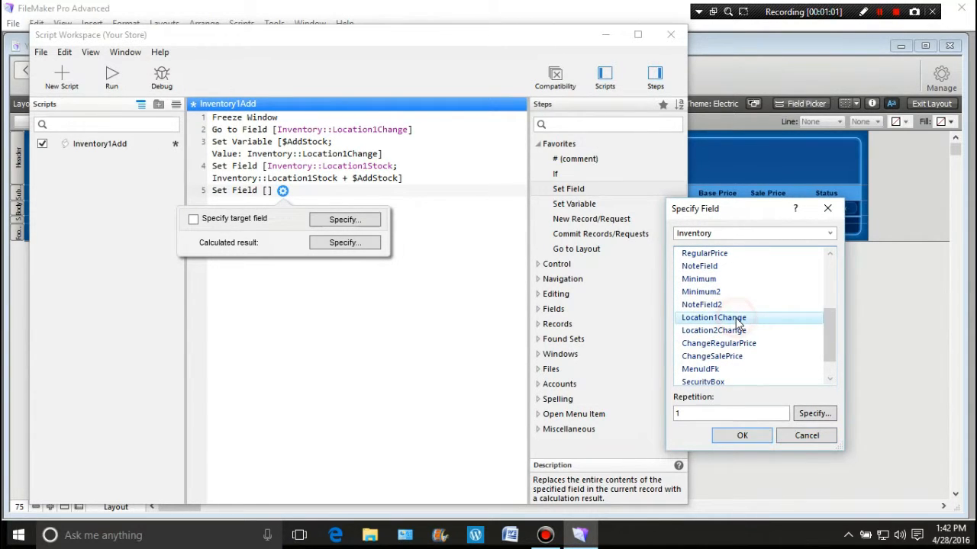
left_click(726, 437)
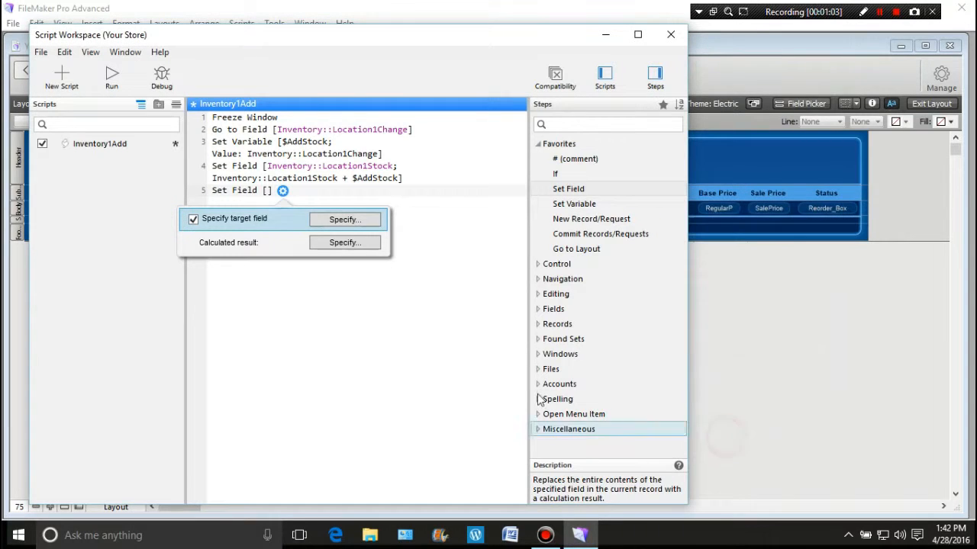
Set the calculated result of the Location1Change Set Field step to an empty string ("").
left_click(344, 243)
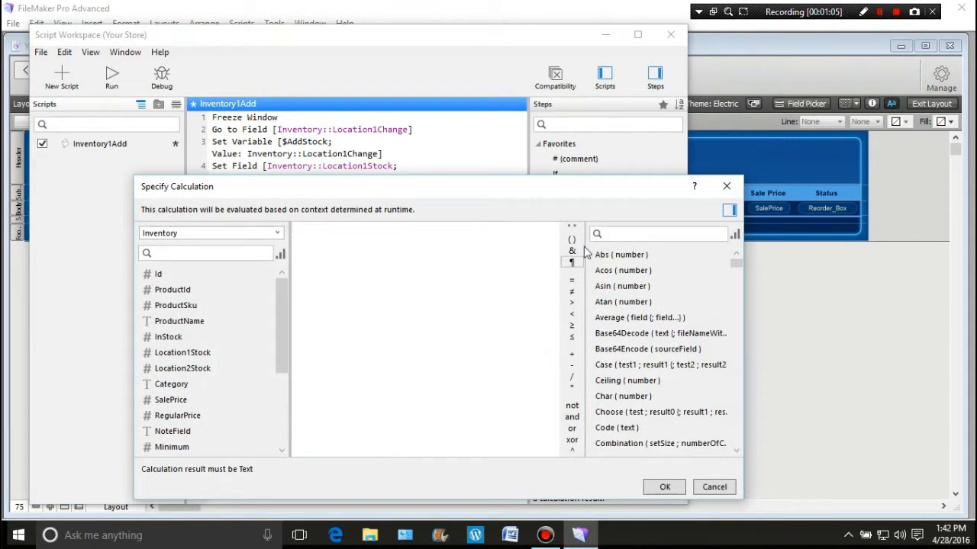
left_click(572, 230)
left_click(663, 489)
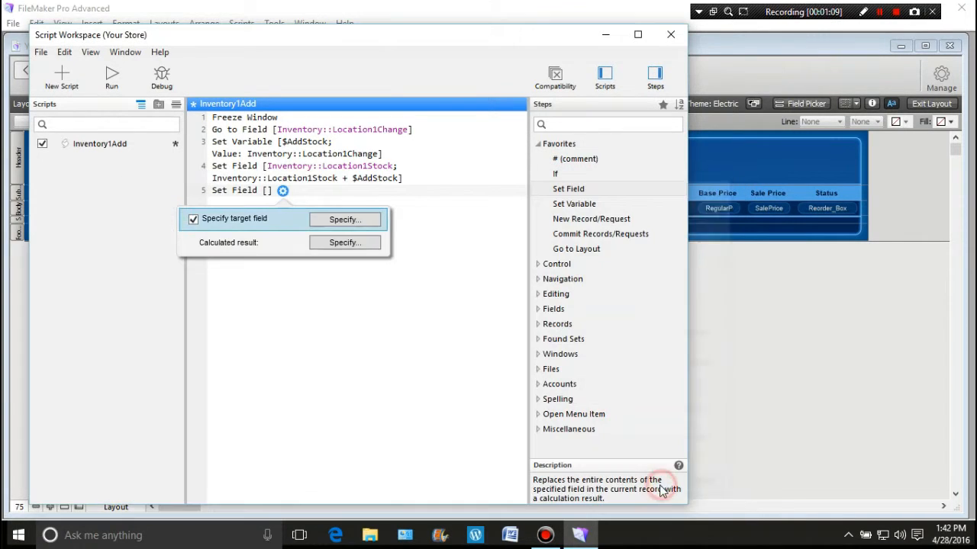
left_click(376, 400)
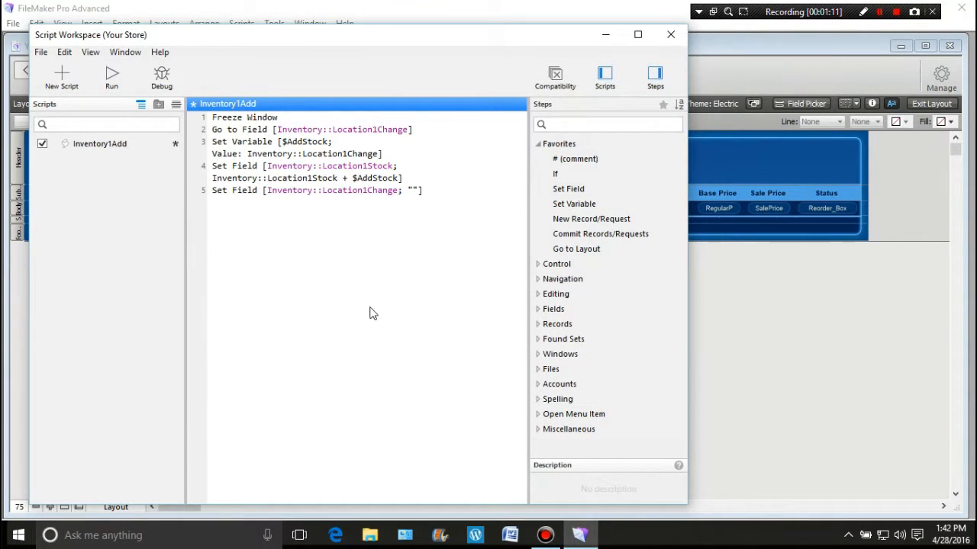
Add a Go to Layout [original layout] step as the last line of the Inventory1Add script.
left_click(361, 240)
type("go")
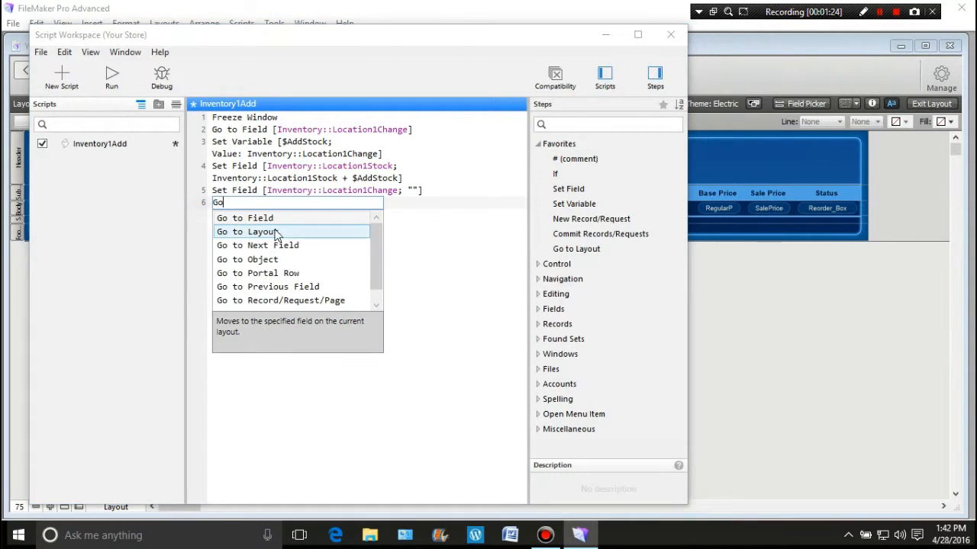
left_click(272, 234)
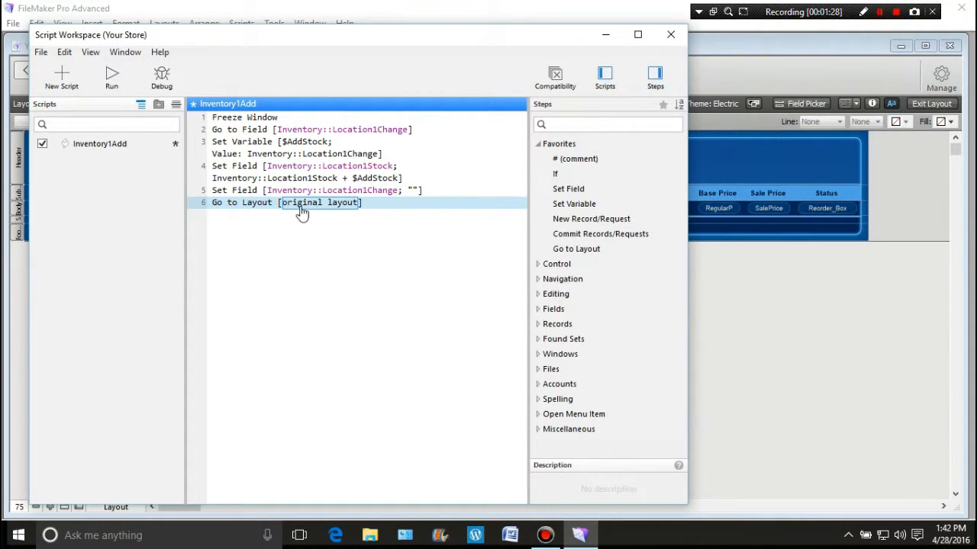
left_click(347, 272)
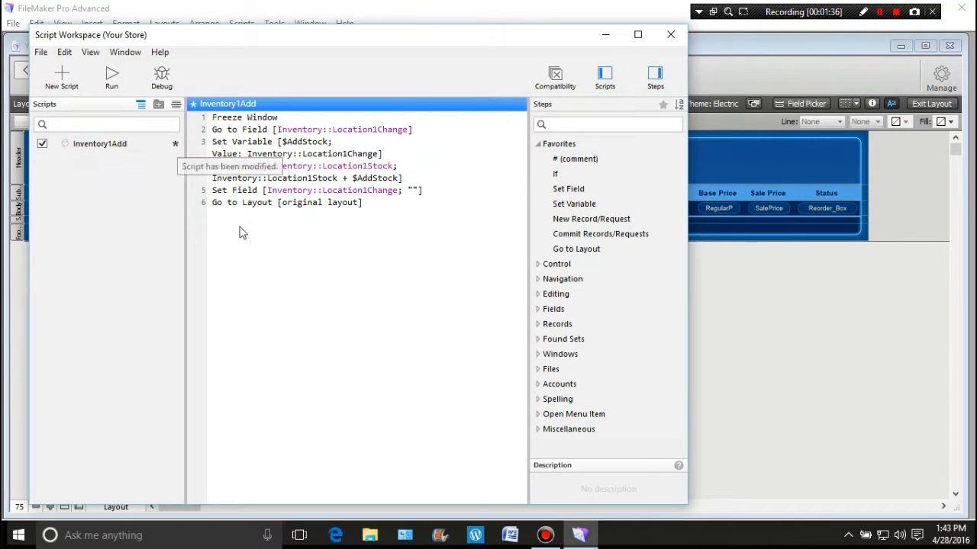
Save the Inventory1Add script, close the script workspace and switch to the Inventory_Modifier layout.
key("ctrl+s")
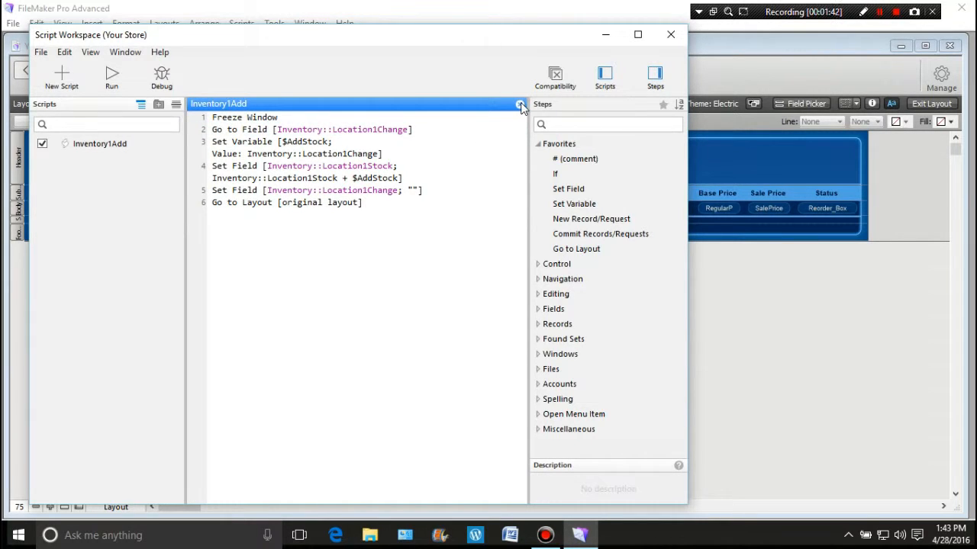
left_click(671, 34)
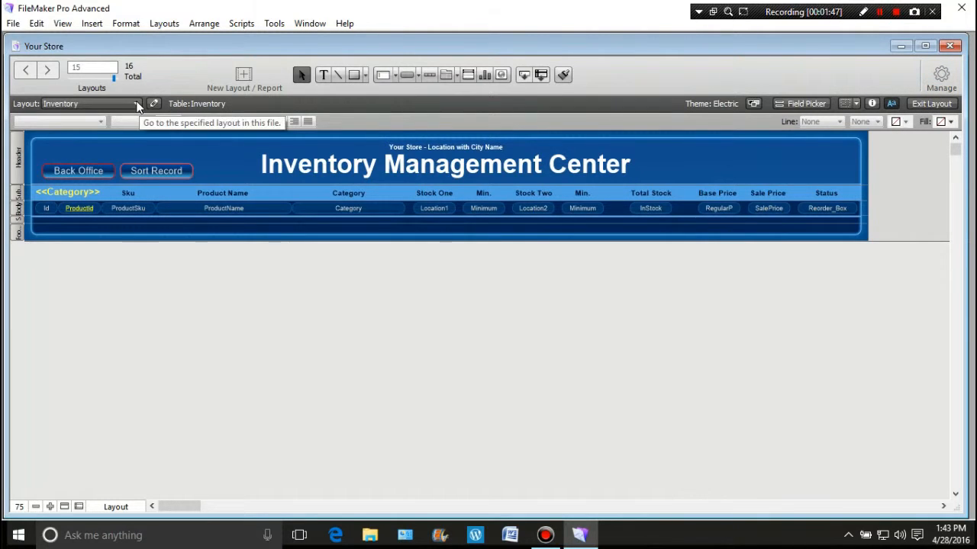
left_click(136, 104)
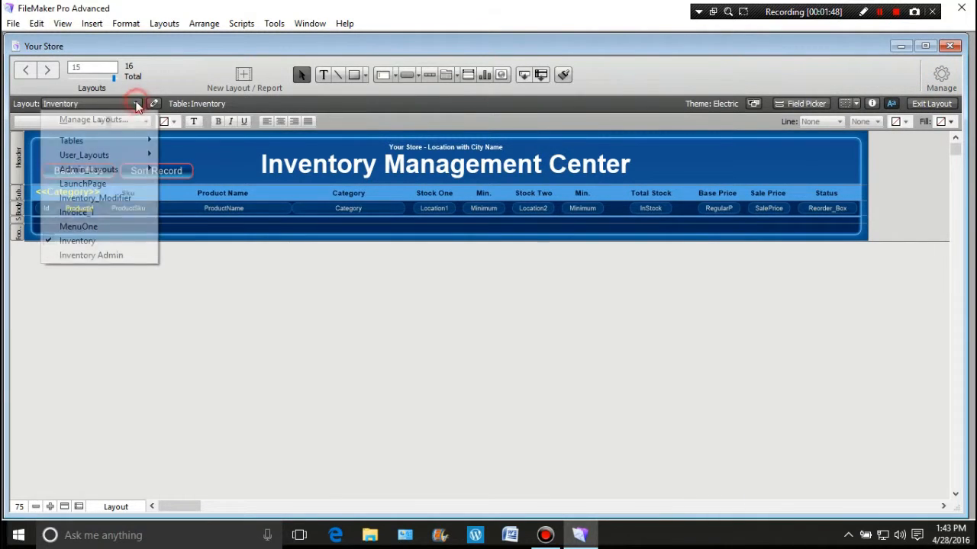
left_click(122, 198)
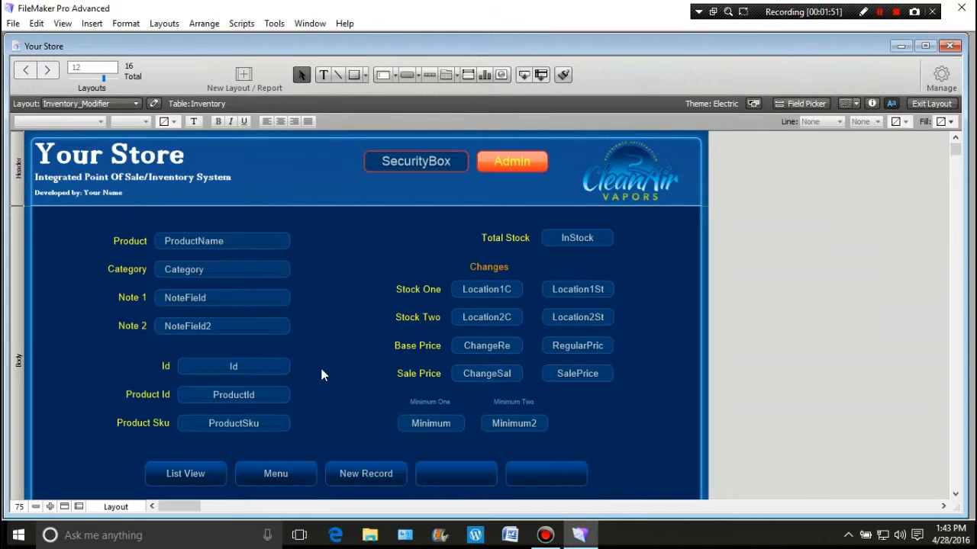
Check which field the Stock One box in the Changes column displays data from.
double_click(487, 291)
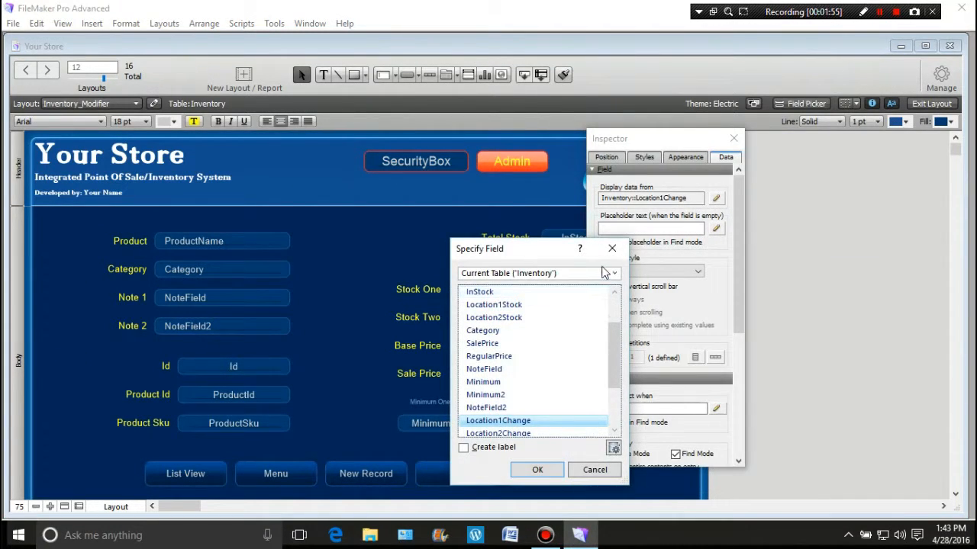
left_click(612, 248)
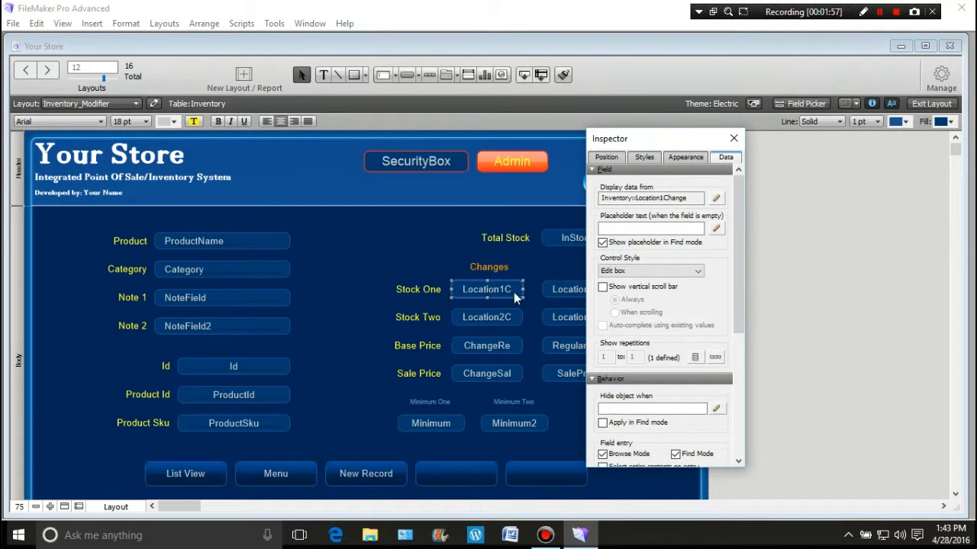
left_click(733, 139)
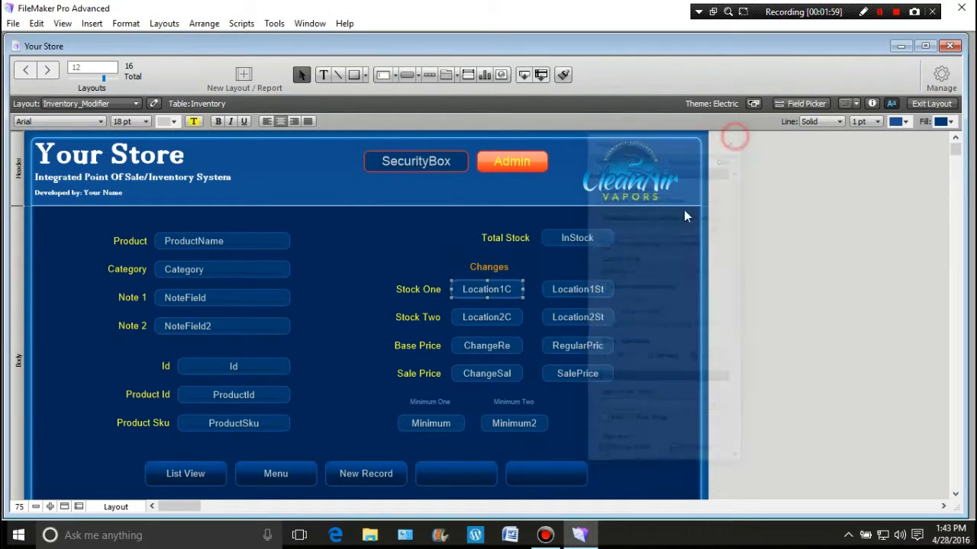
Set an OnObjectExit script trigger on the Stock One box in the Changes column that runs the Inventory1Add script.
right_click(506, 292)
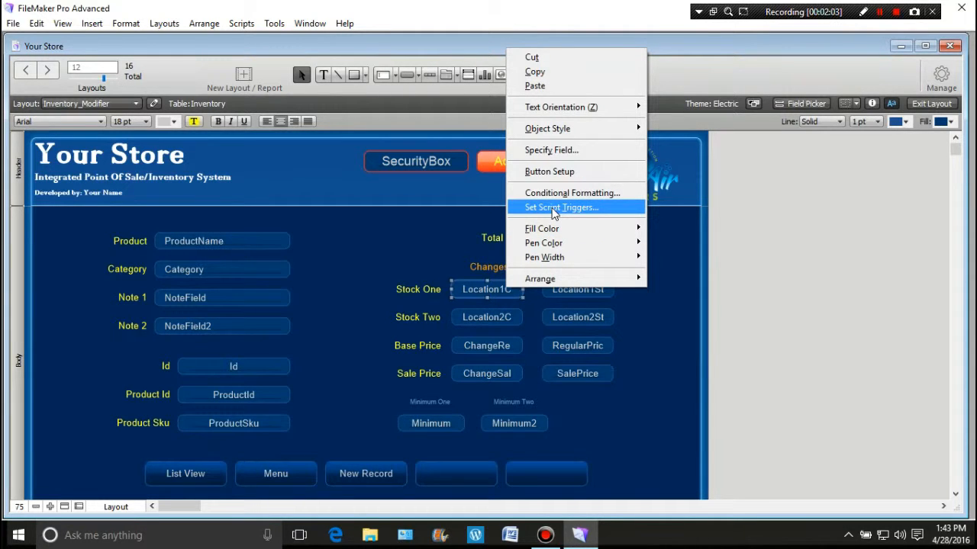
left_click(590, 213)
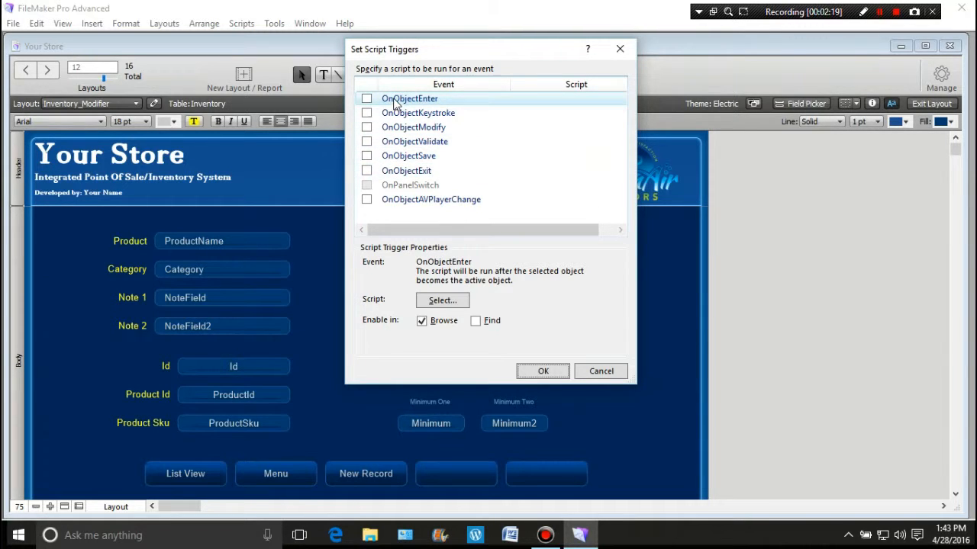
left_click(366, 171)
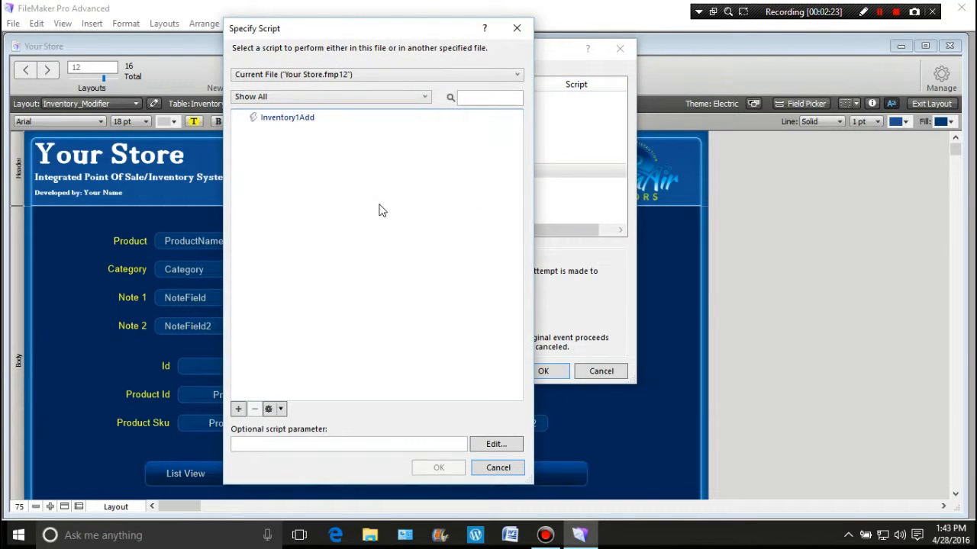
left_click(276, 118)
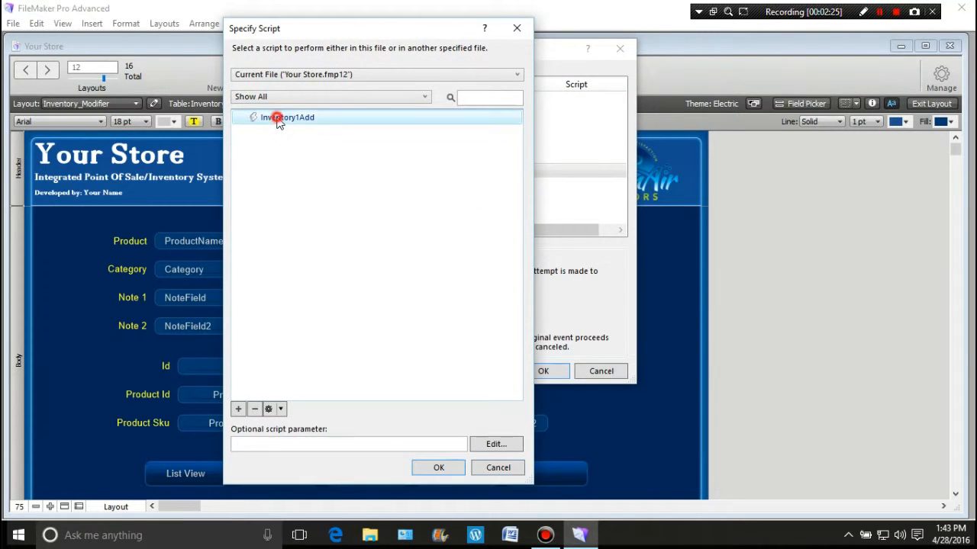
left_click(431, 468)
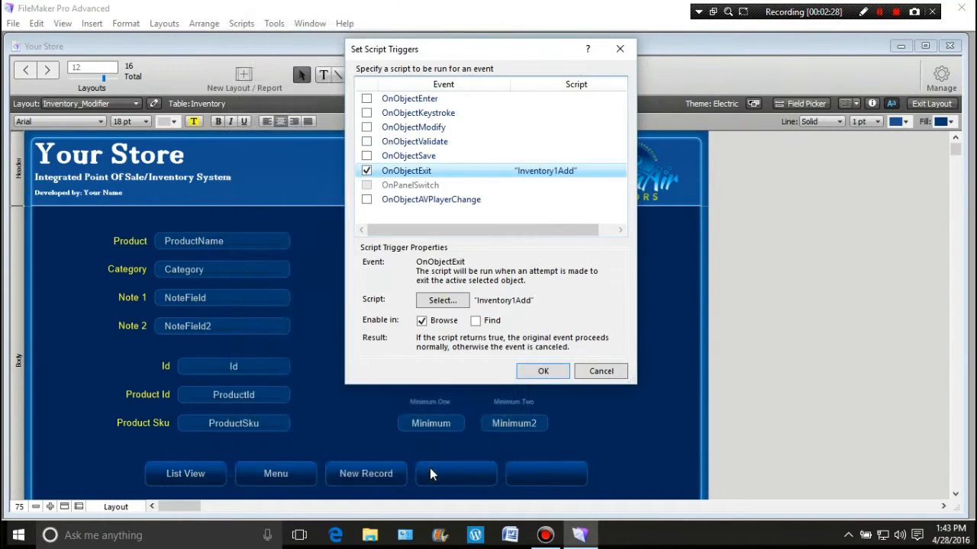
left_click(540, 372)
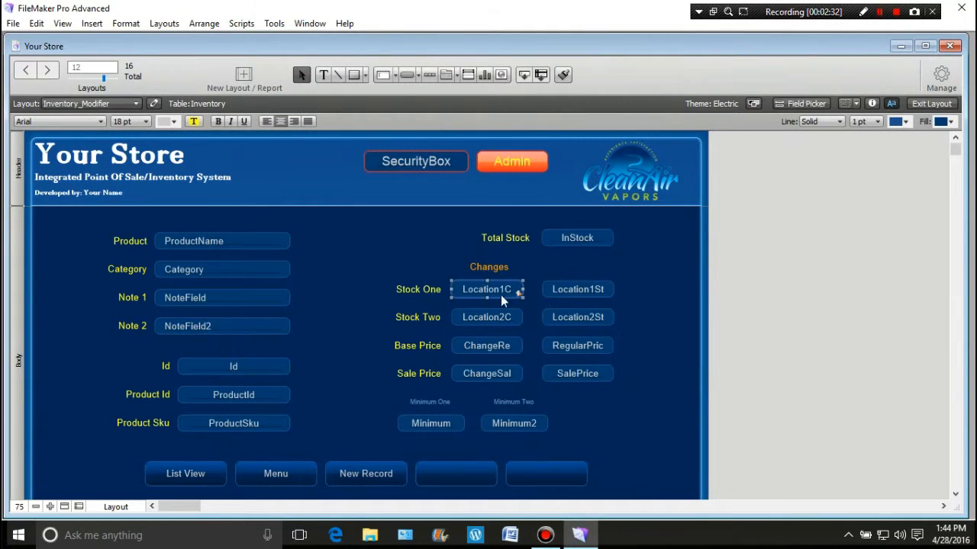
Test the trigger in Browse mode by entering and leaving the Stock One change field, and return to Layout mode.
left_click(926, 103)
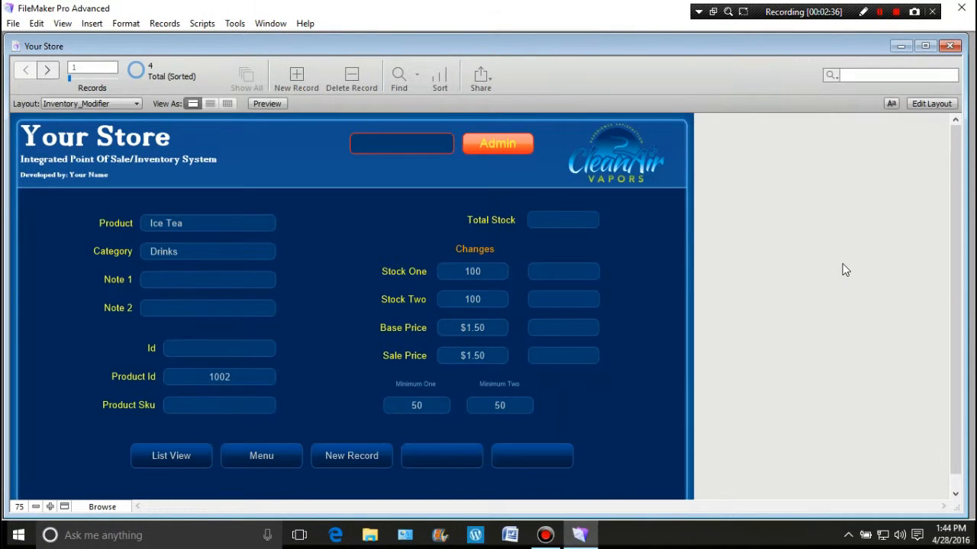
left_click(491, 271)
left_click(344, 283)
left_click(923, 104)
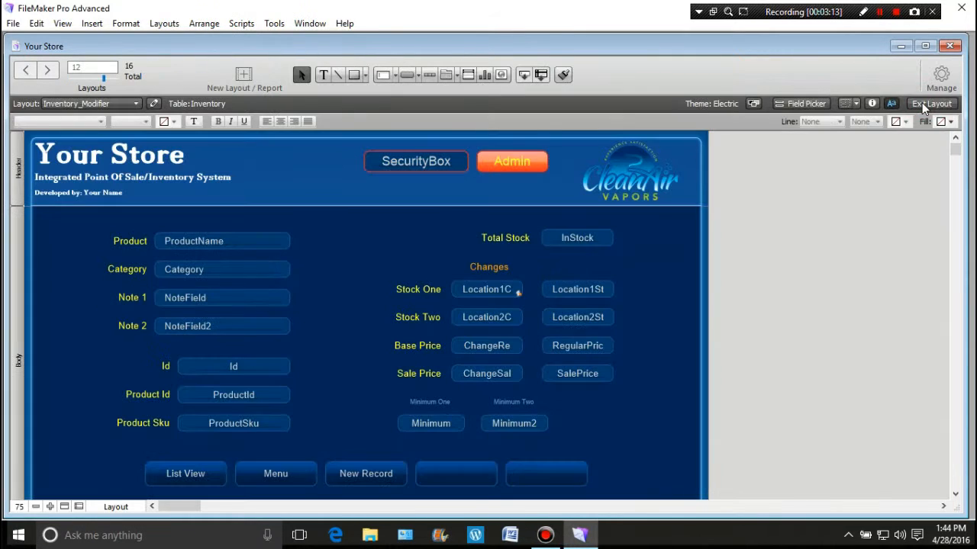
Open the script workspace and duplicate the Inventory1Add script.
left_click(941, 77)
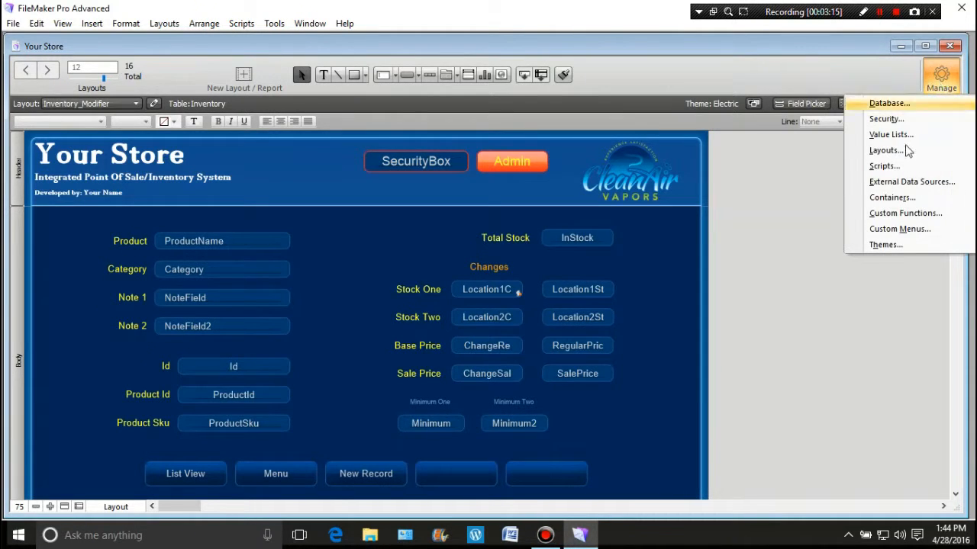
left_click(885, 166)
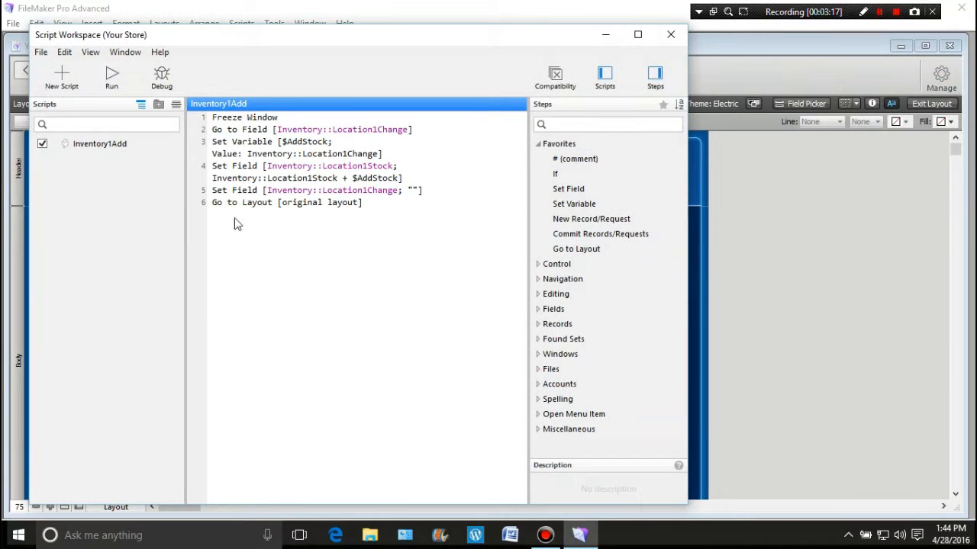
left_click(99, 144)
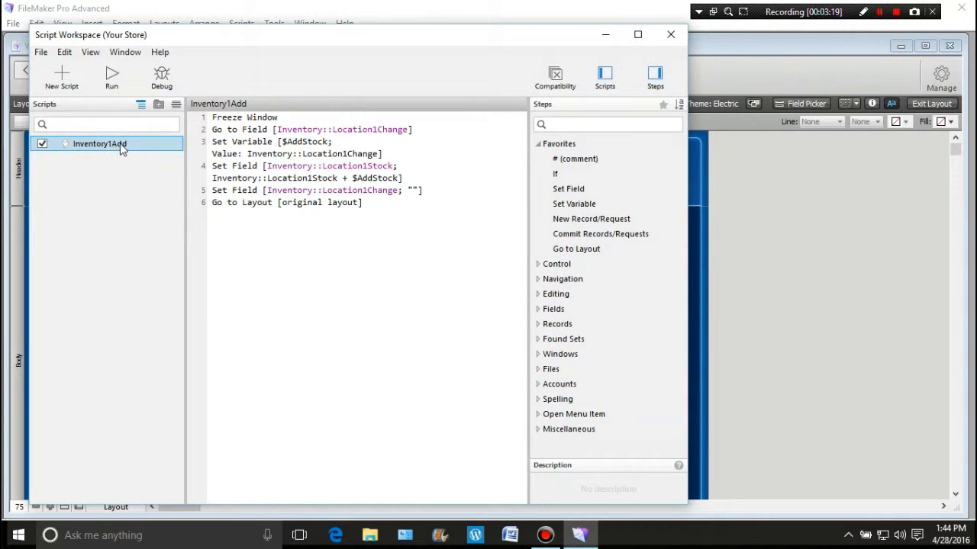
left_click(121, 144)
right_click(120, 145)
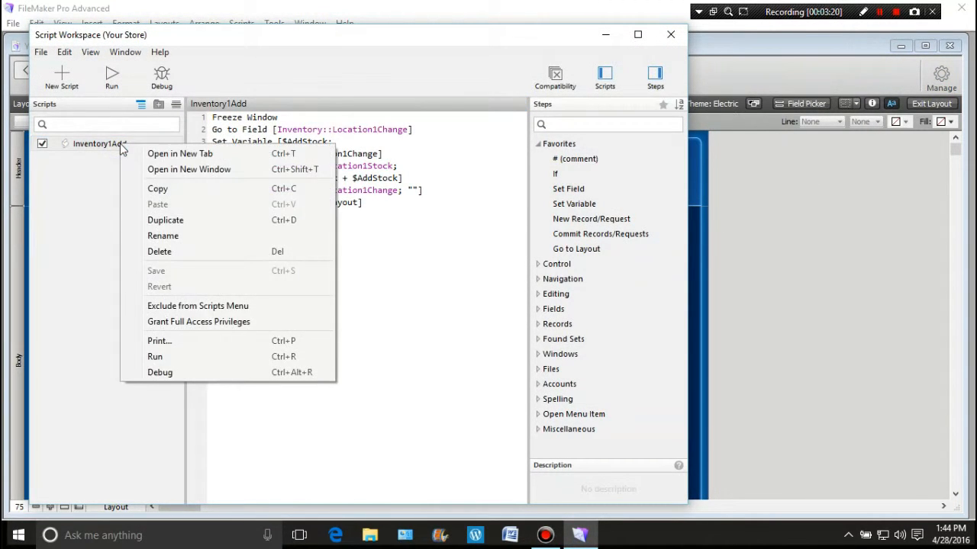
left_click(162, 220)
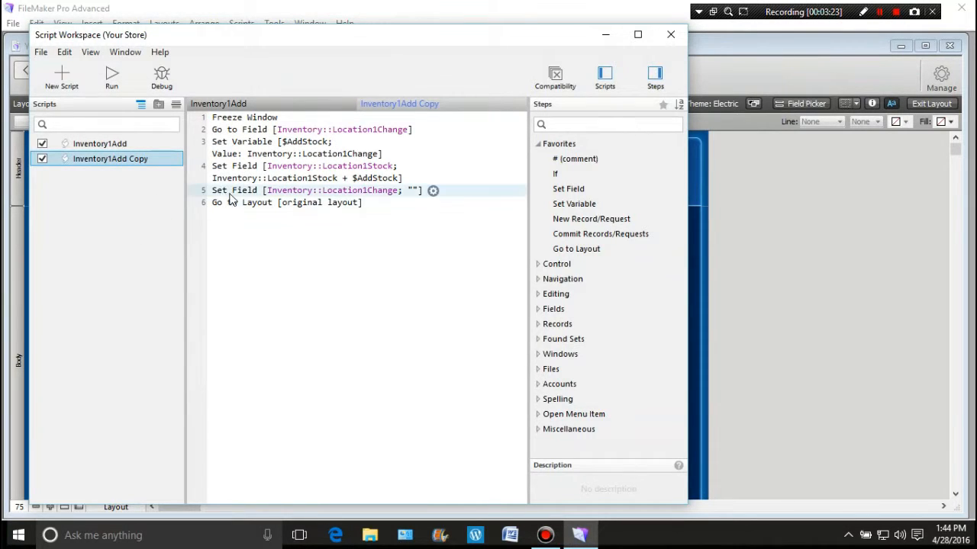
Rename the duplicated script as Inventory2Add.
left_click(449, 103)
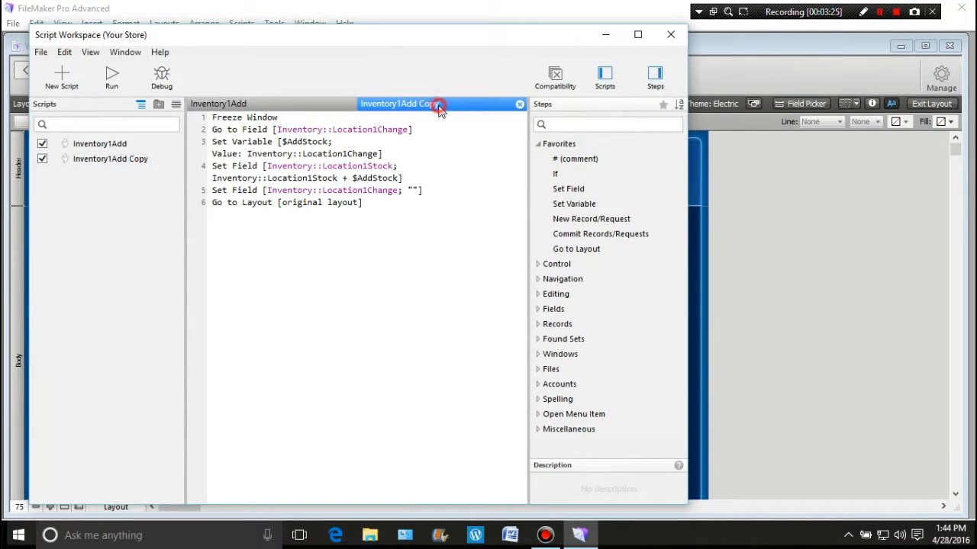
double_click(436, 104)
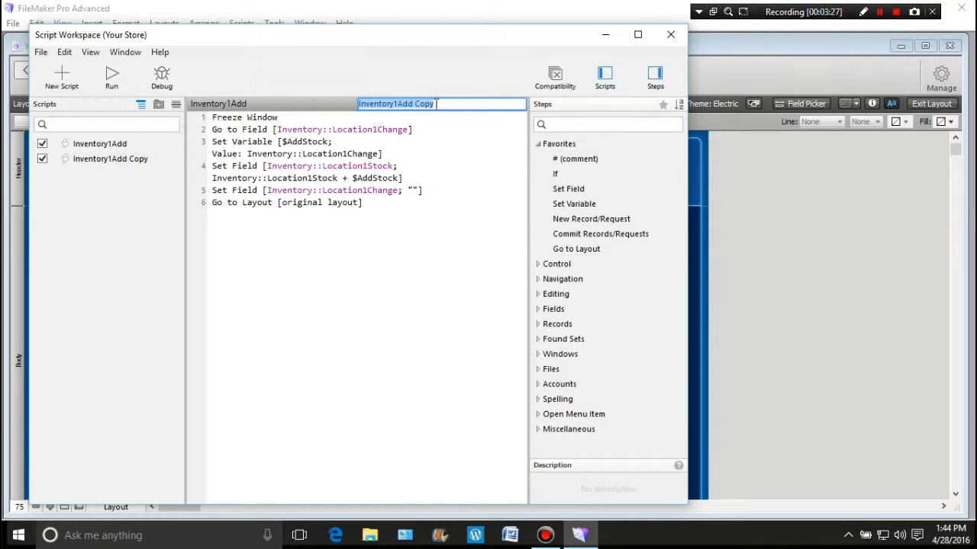
left_click_drag(435, 104, 399, 104)
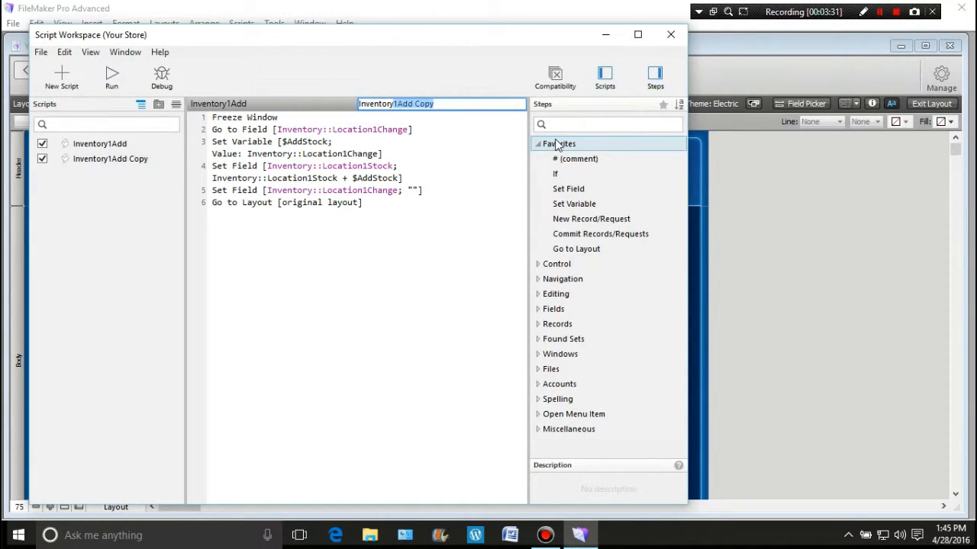
type("2Add")
left_click(425, 265)
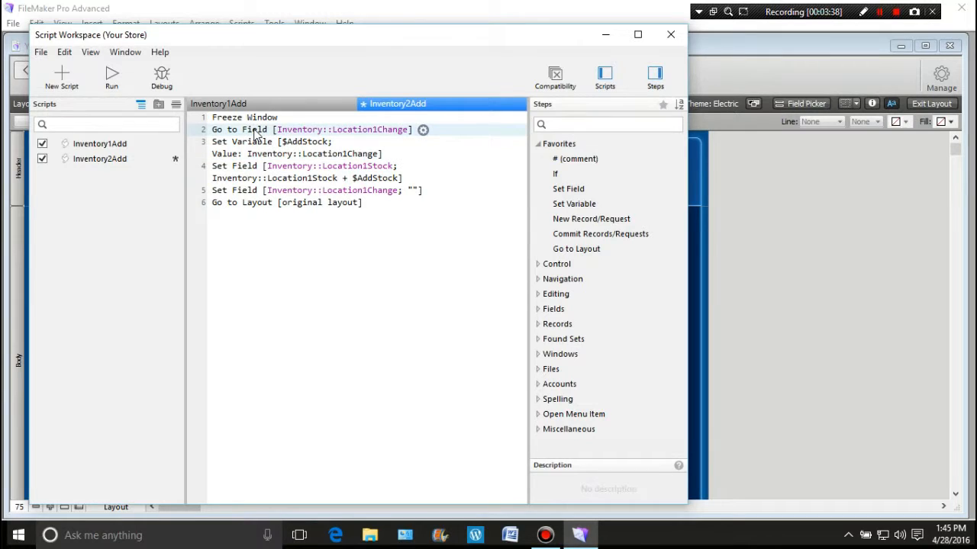
Change the target of the Go to Field step in Inventory2Add to Inventory::Location2Change.
left_click(356, 134)
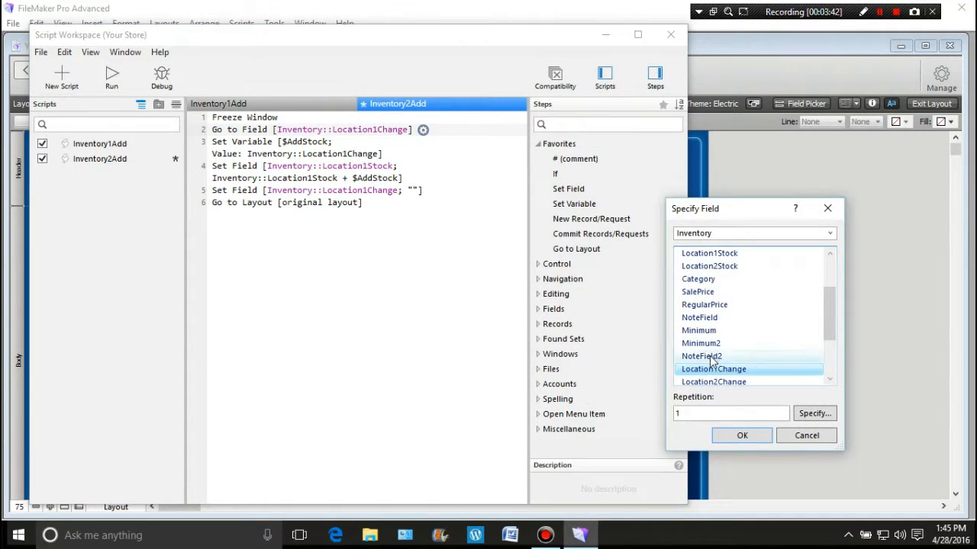
left_click(704, 383)
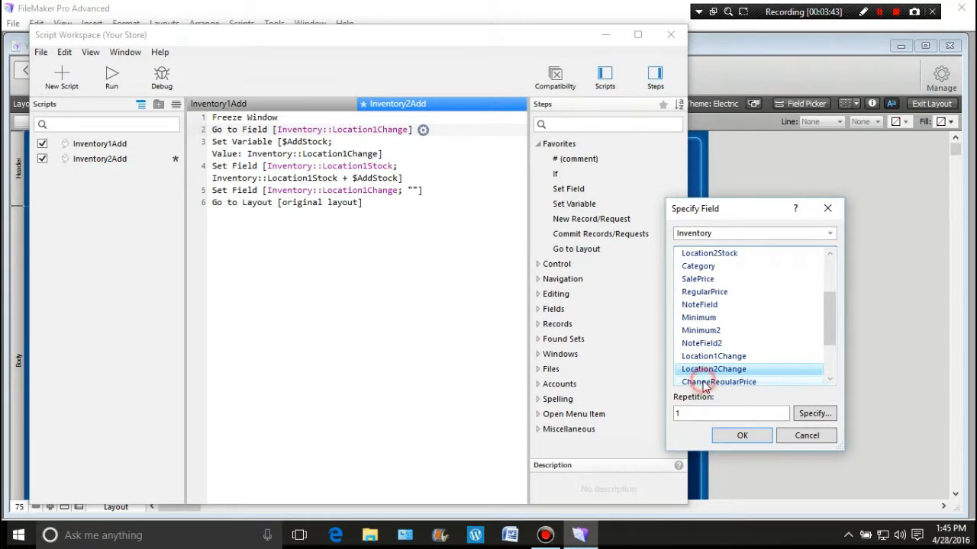
left_click(734, 438)
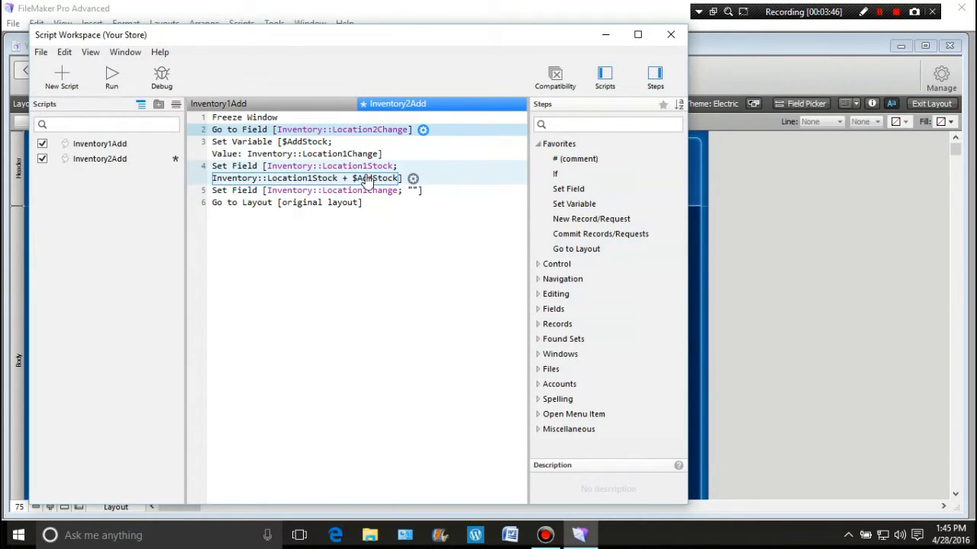
Set the value of the $AddStock variable in Inventory2Add to Inventory::Location2Change.
left_click(328, 157)
left_click(392, 153)
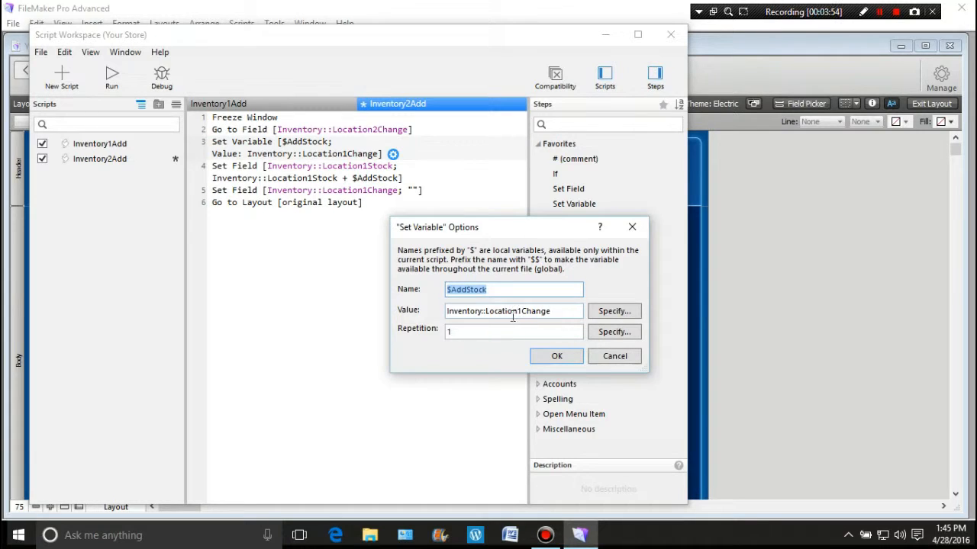
left_click(615, 312)
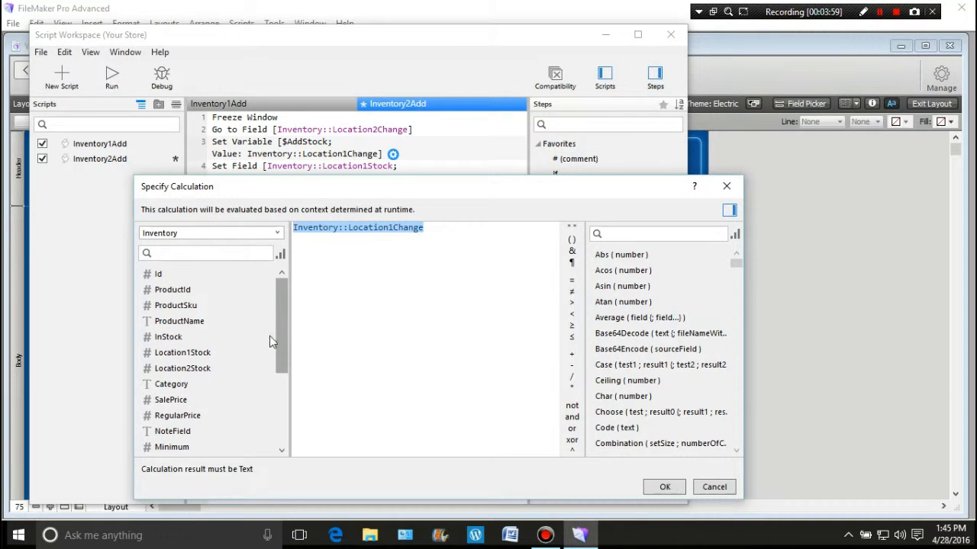
left_click_drag(282, 338, 281, 393)
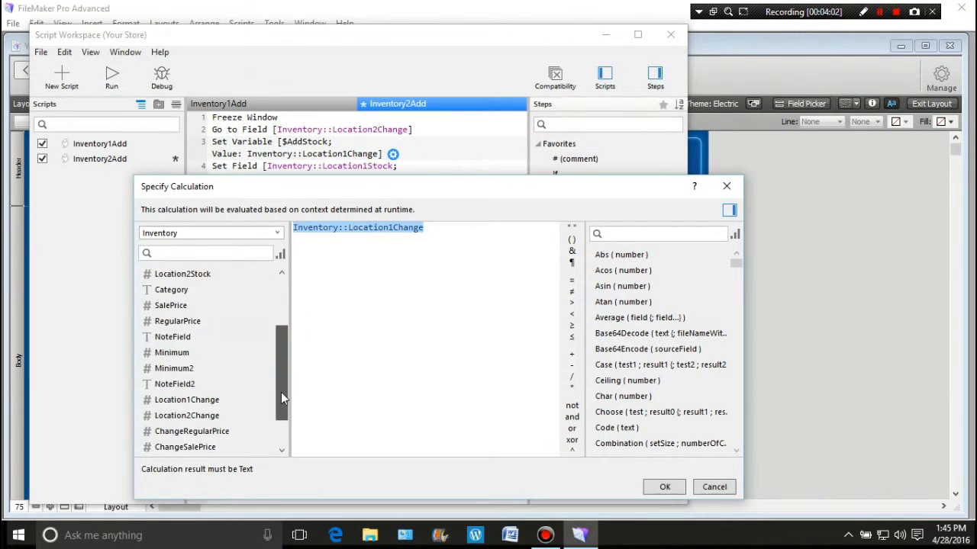
double_click(207, 416)
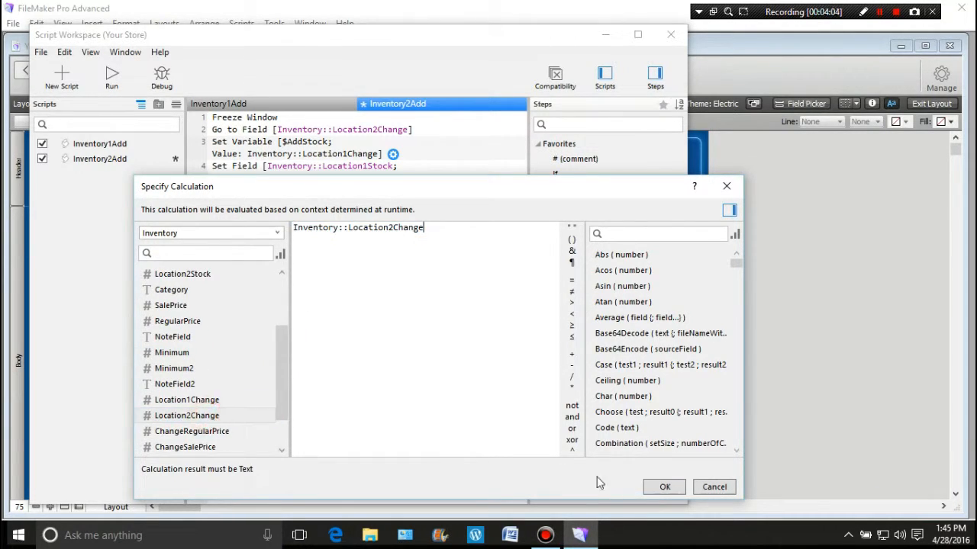
left_click(661, 486)
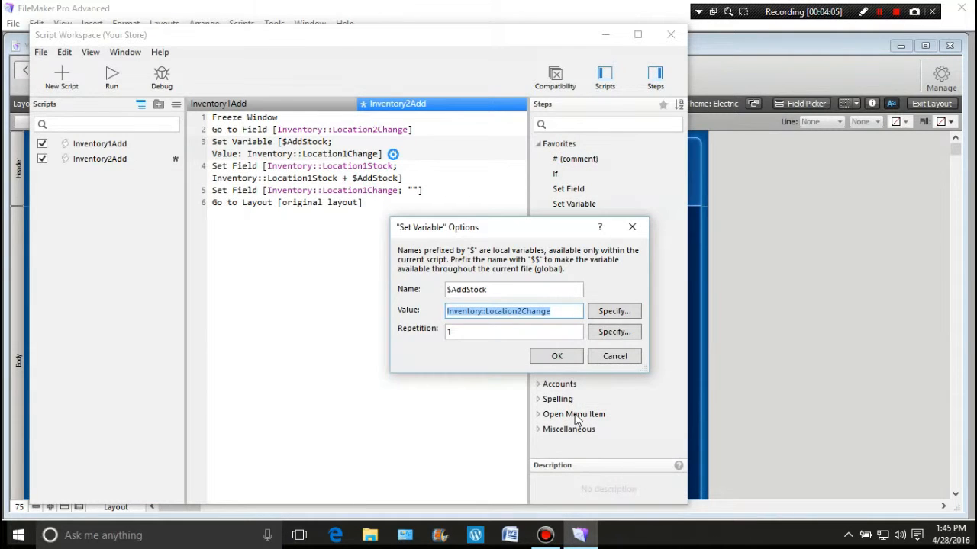
left_click(556, 357)
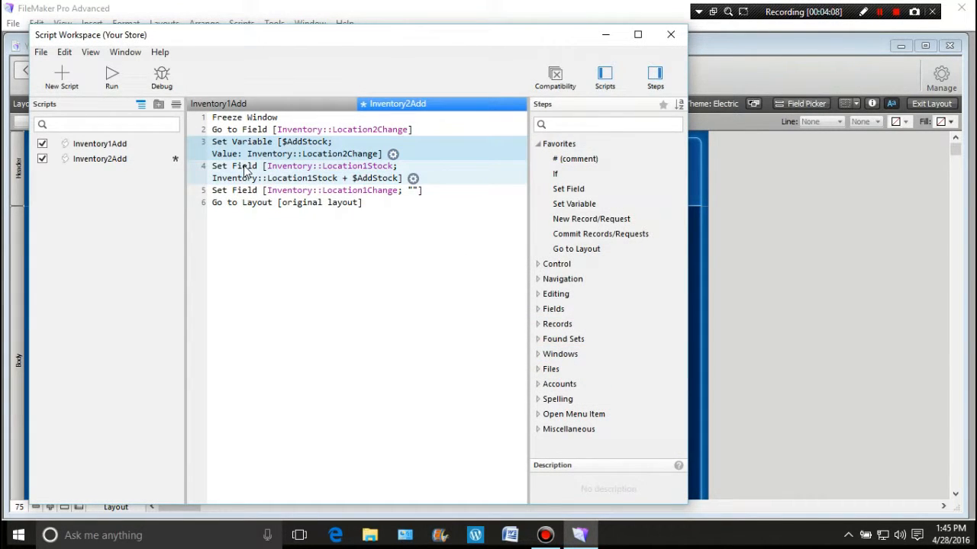
Retarget the two Set Field steps in Inventory2Add, the first to Location2Stock and the second to Location2Change.
left_click(348, 169)
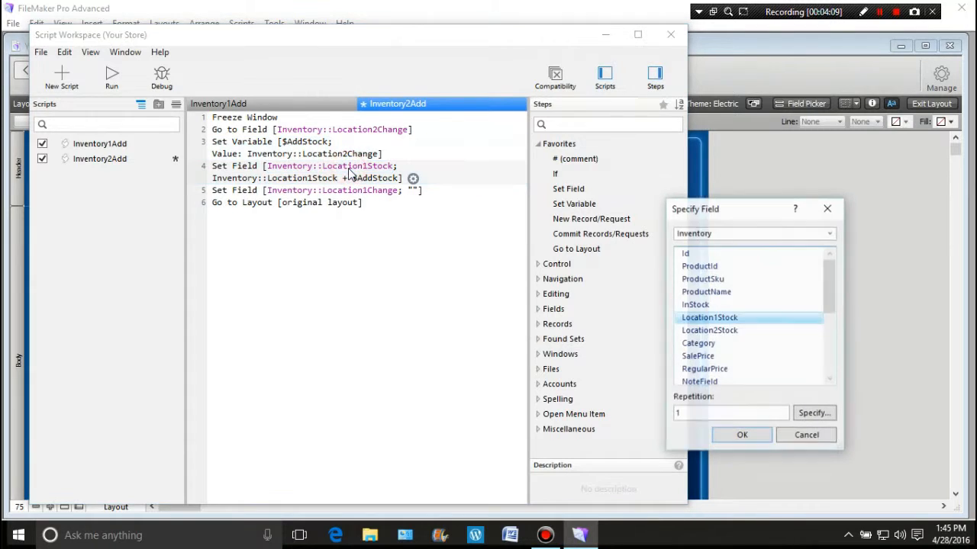
left_click(699, 330)
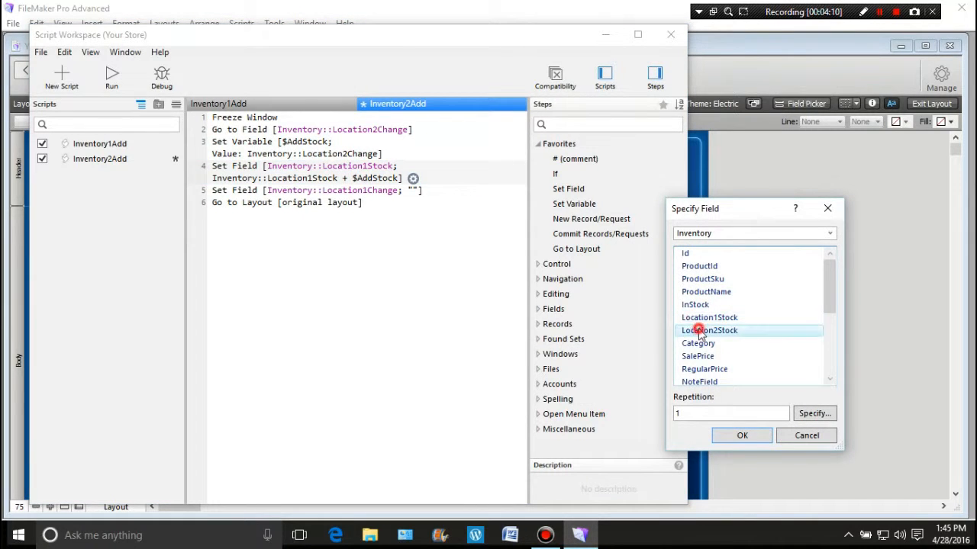
left_click(733, 435)
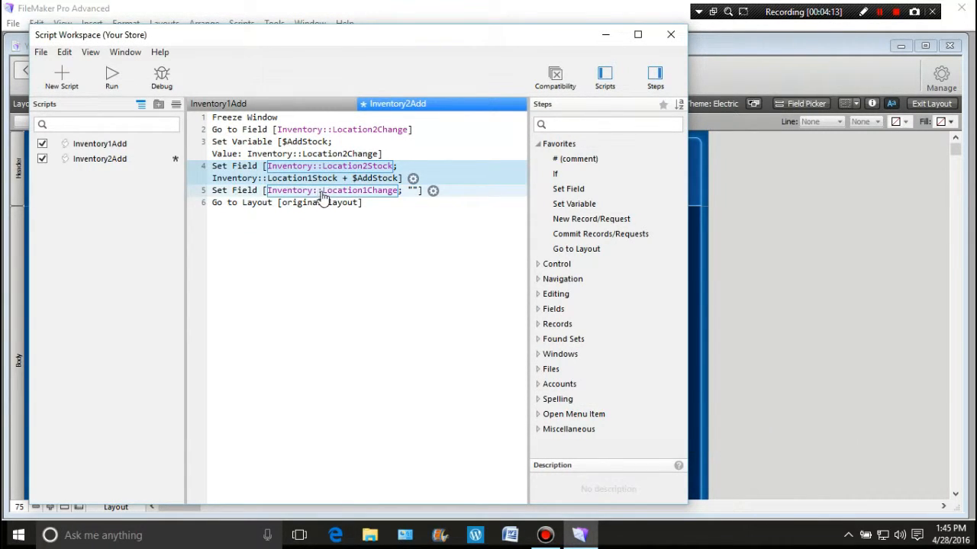
left_click(333, 190)
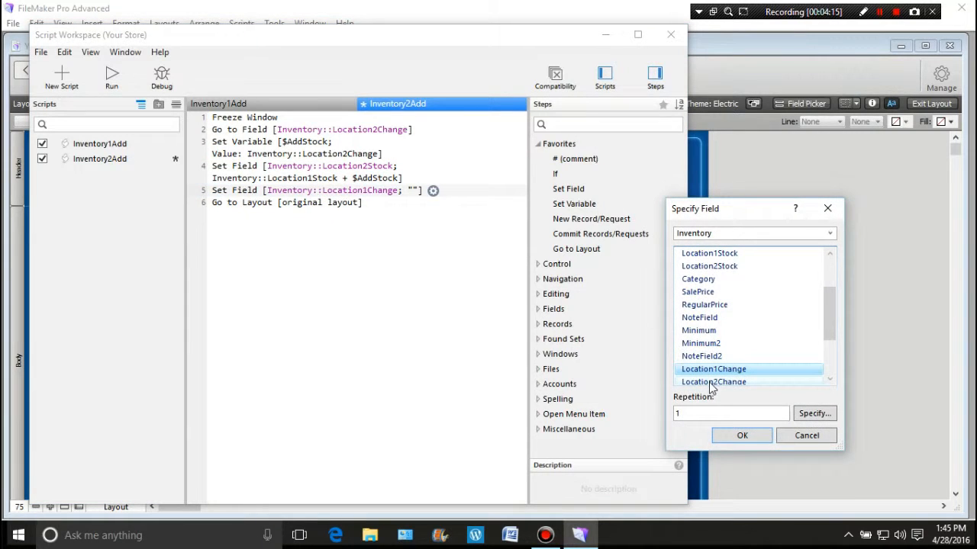
left_click(711, 383)
left_click(741, 435)
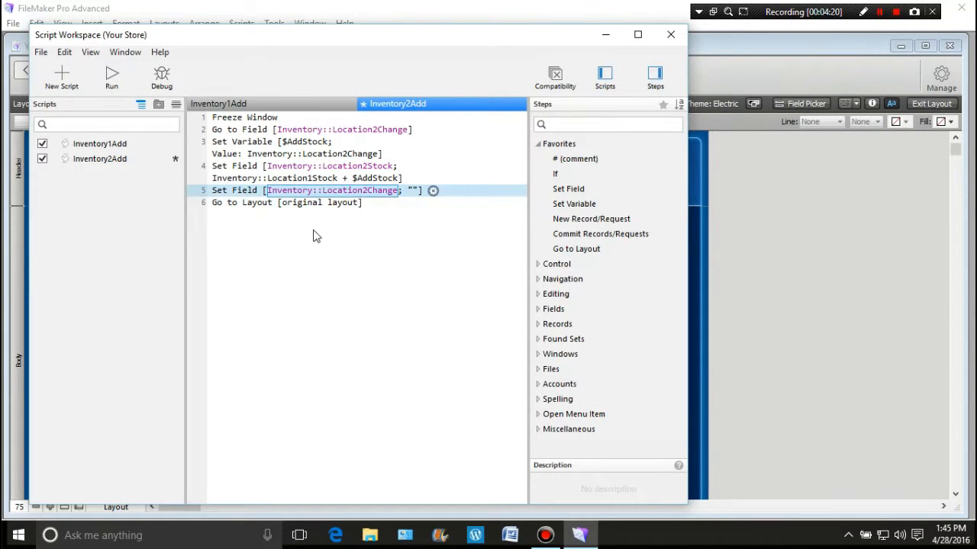
Save the Inventory2Add script and close the script workspace.
left_click(333, 272)
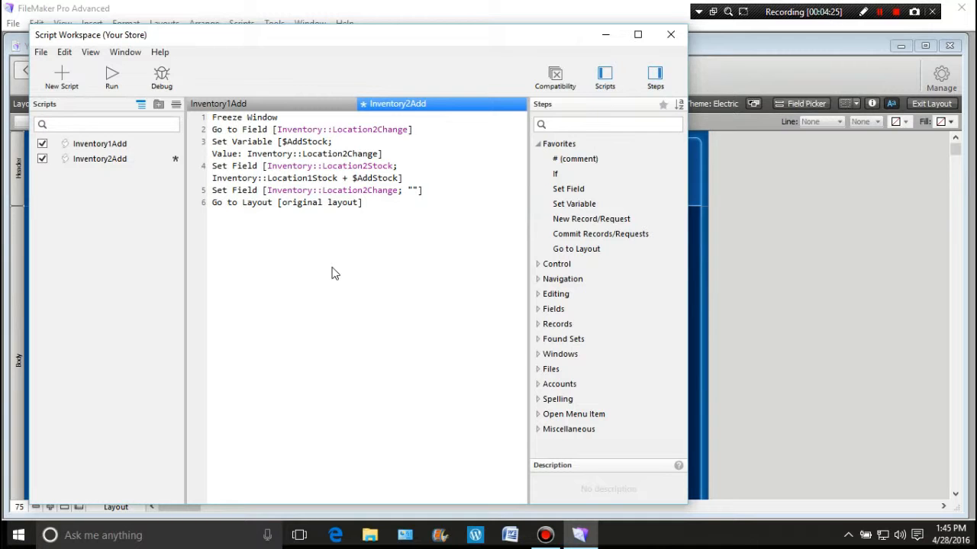
key("ctrl+s")
left_click(670, 35)
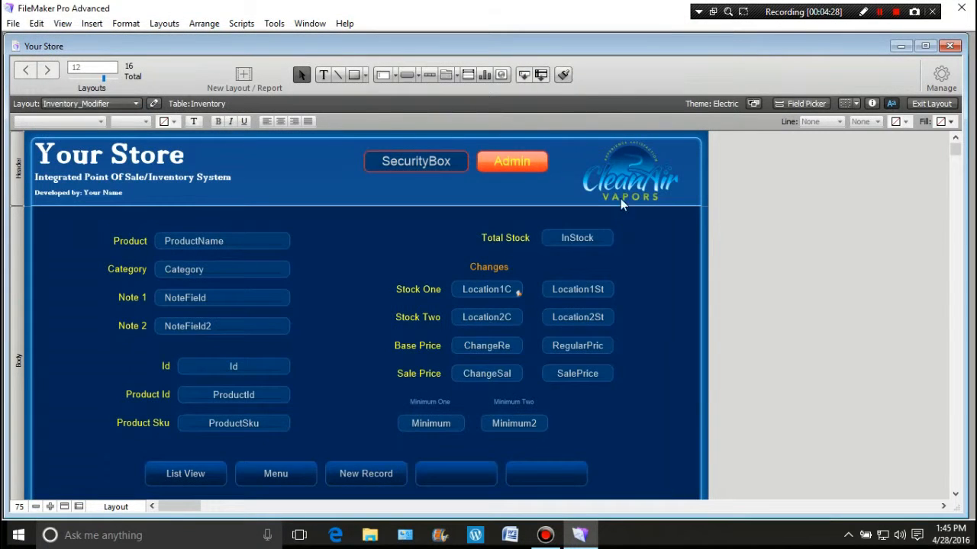
Set an OnObjectExit script trigger on the Location2Change field beside Stock Two that runs Inventory2Add.
right_click(487, 316)
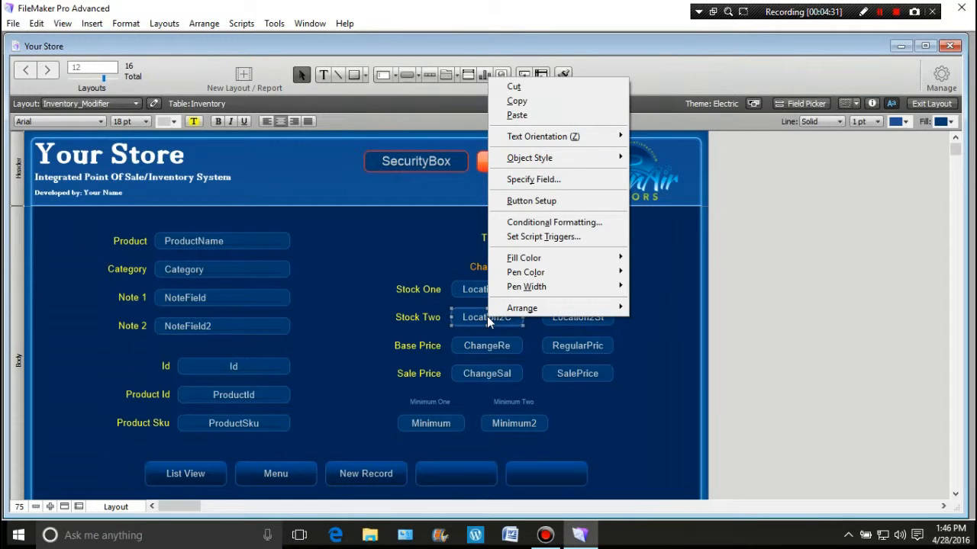
left_click(557, 237)
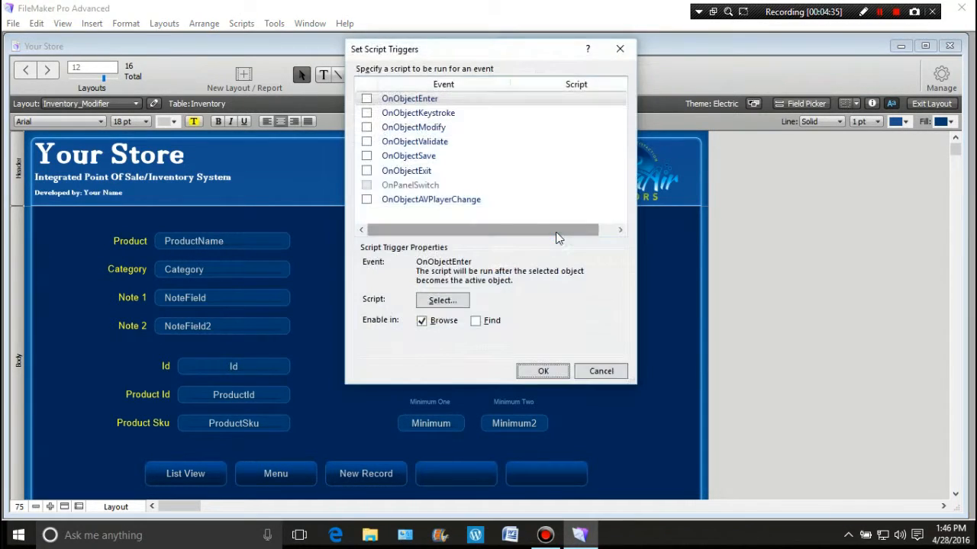
left_click(366, 170)
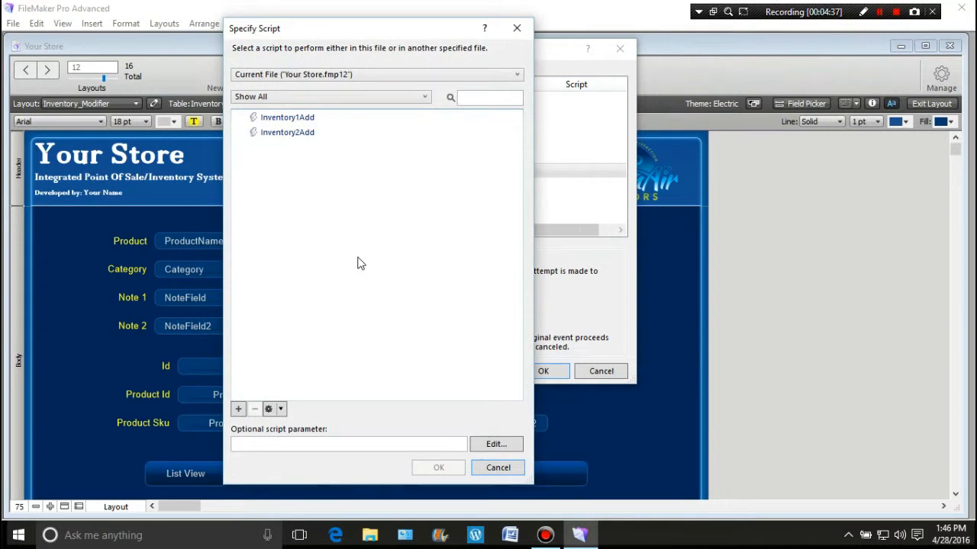
left_click(281, 135)
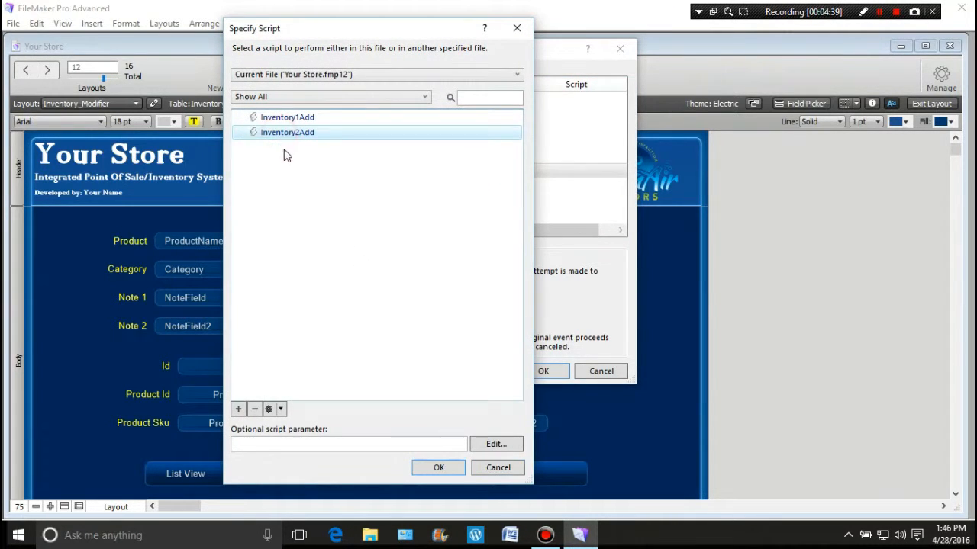
left_click(428, 469)
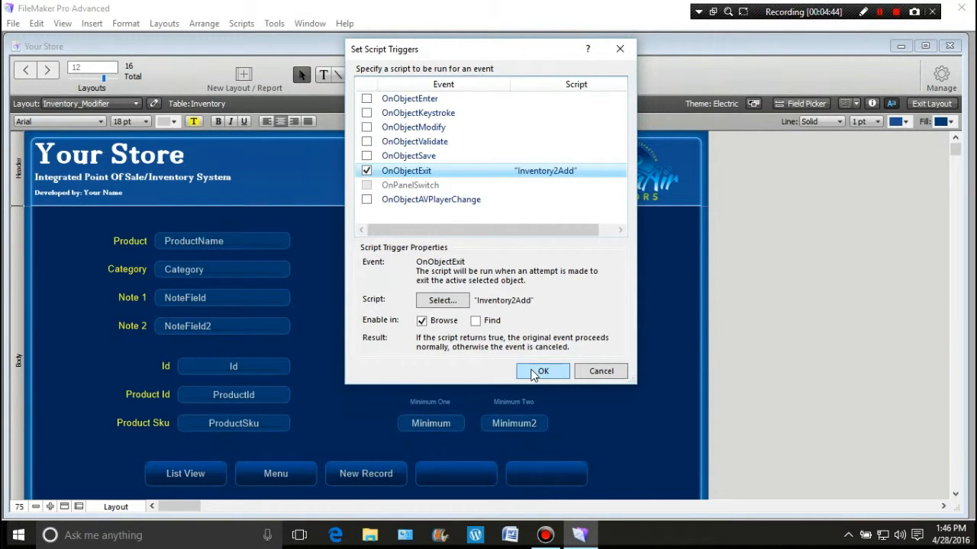
left_click(540, 372)
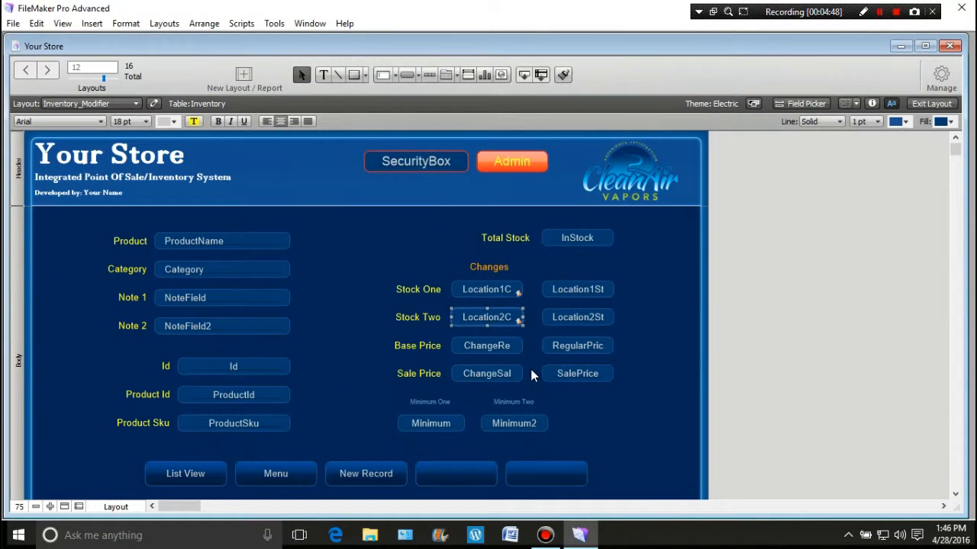
Exit layout editing and test the trigger by entering 100 as the Stock Two change on the Ice Tea record.
left_click(927, 105)
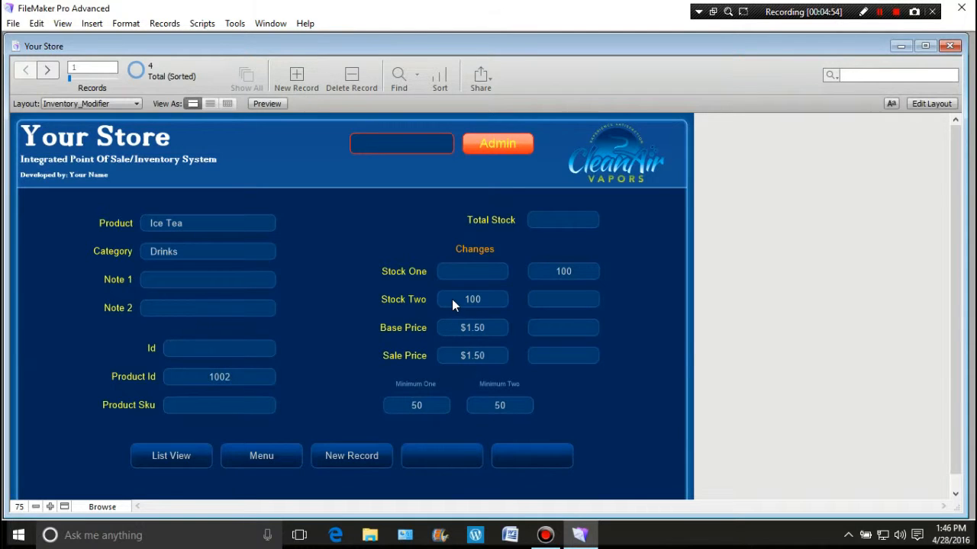
left_click(451, 299)
double_click(463, 300)
type("1")
key("Return")
left_click(464, 299)
type("100")
key("Return")
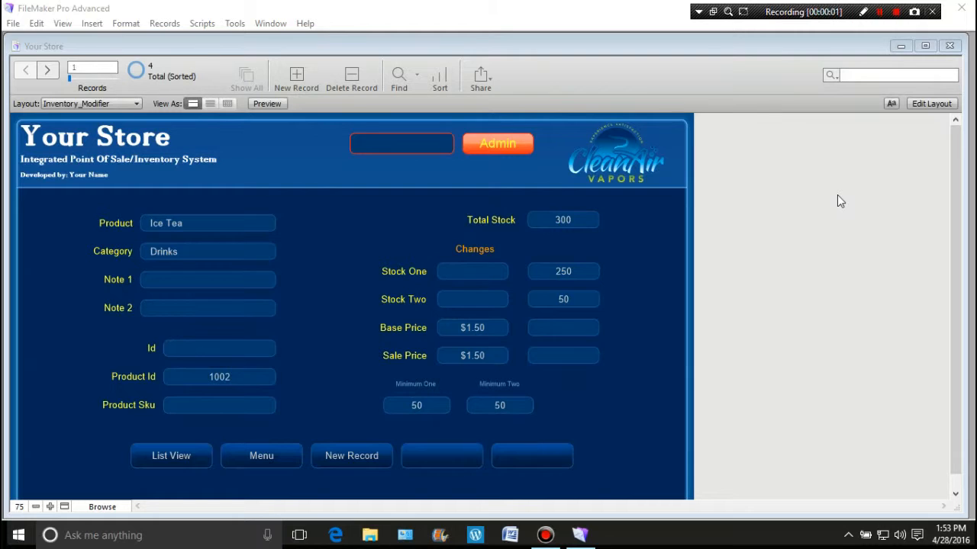
Test Inventory2Add on the Ice Tea record by committing a Stock Two change of 50, followed by one of 25.
left_click(468, 299)
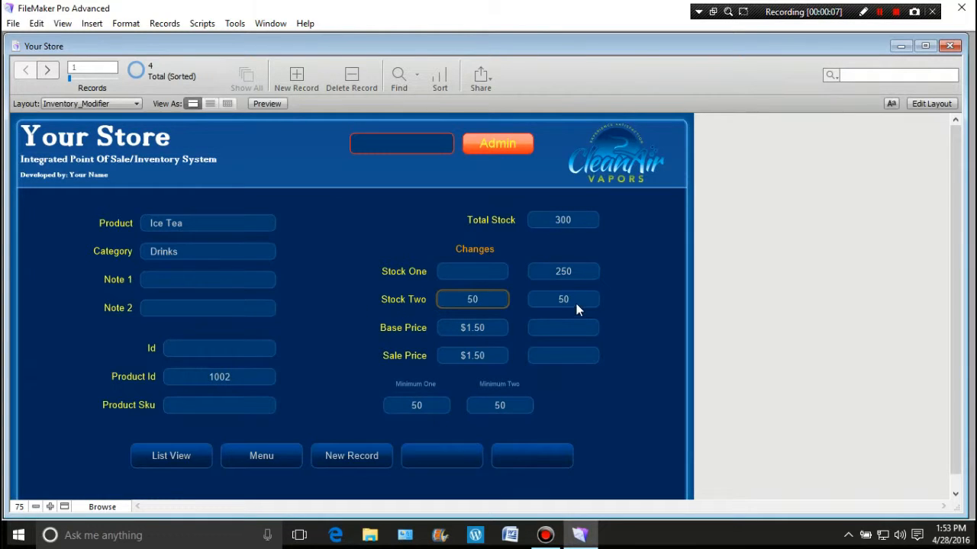
left_click(618, 311)
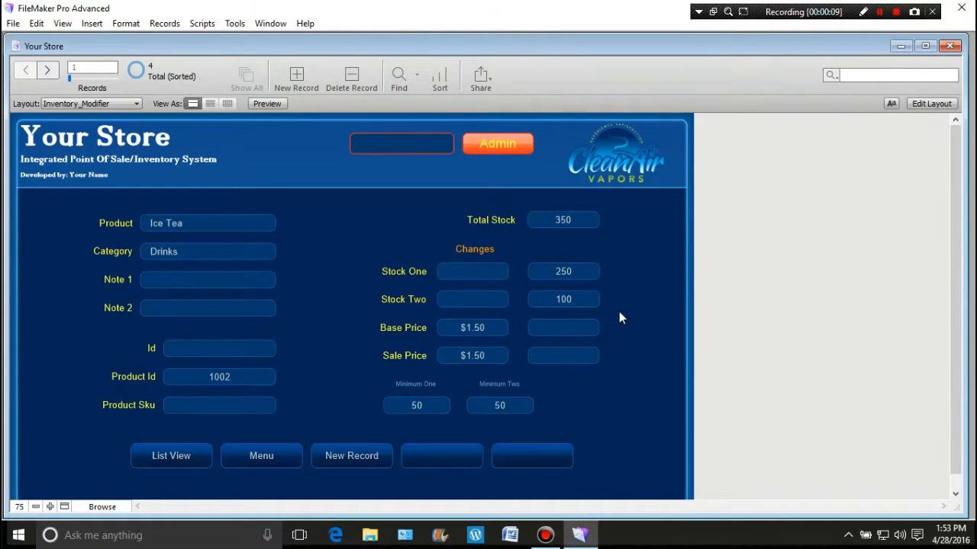
left_click(469, 299)
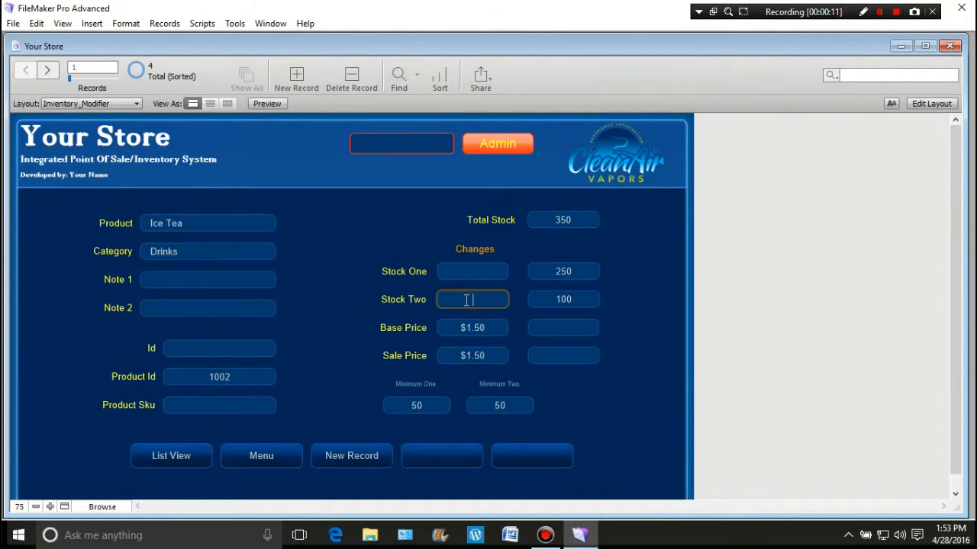
type("25")
left_click(357, 304)
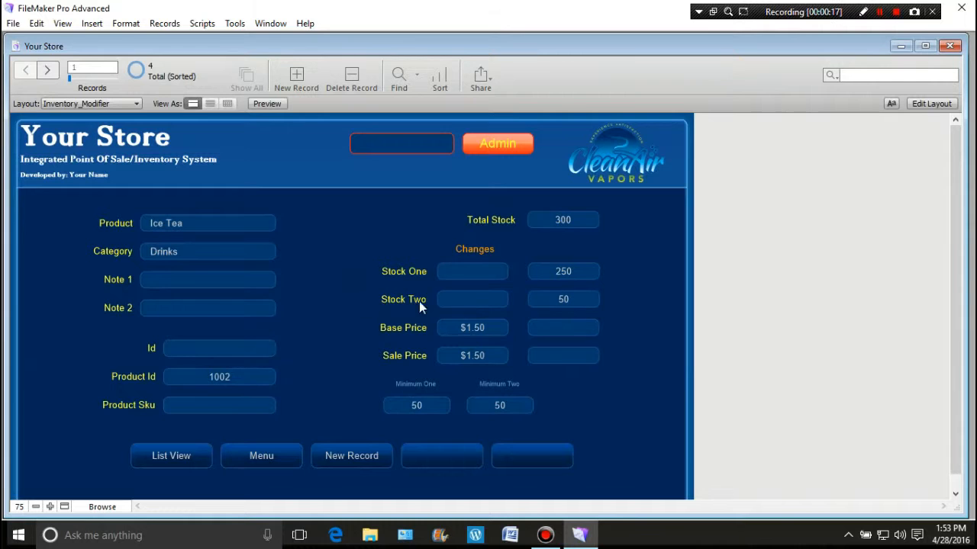
Open the script workspace and check the Go to Field and Set Variable steps of Inventory2Add.
left_click(930, 104)
left_click(940, 76)
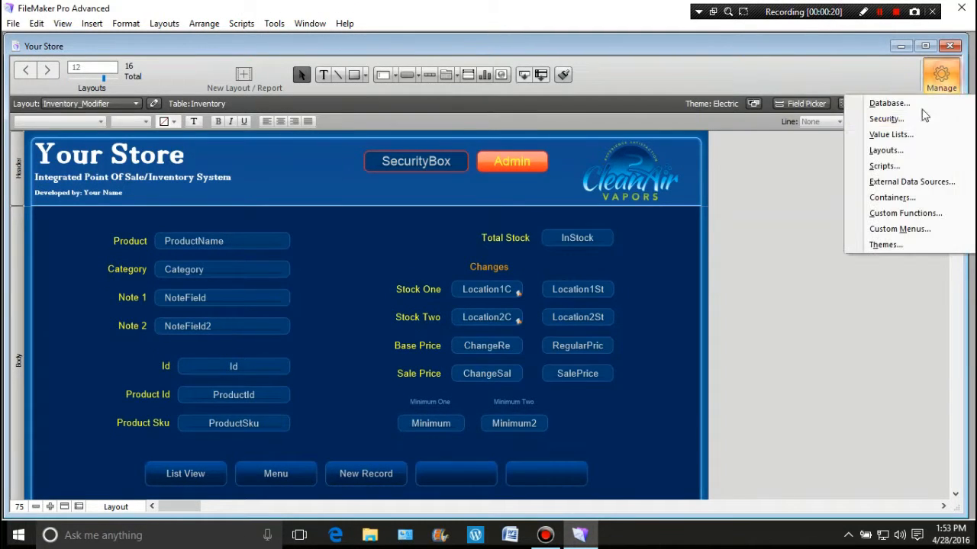
left_click(893, 165)
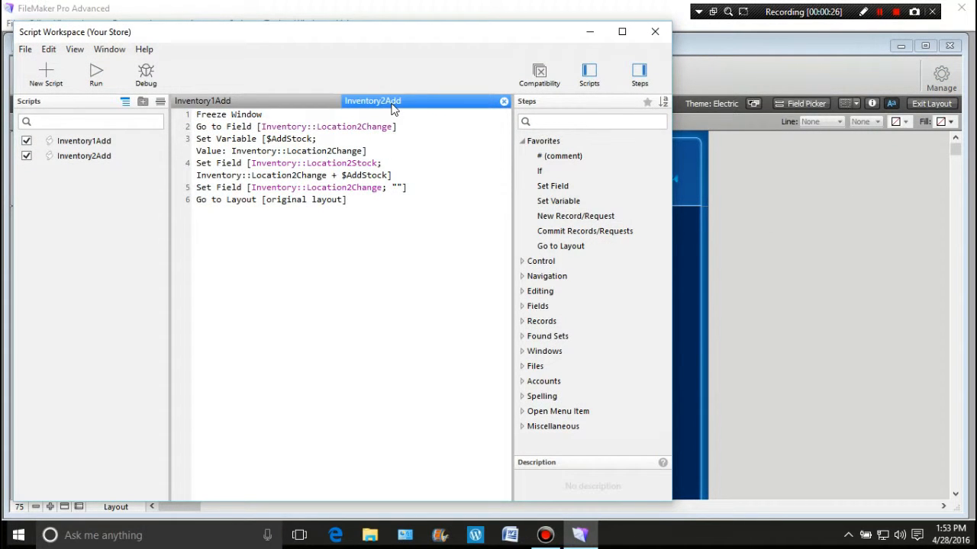
left_click(321, 128)
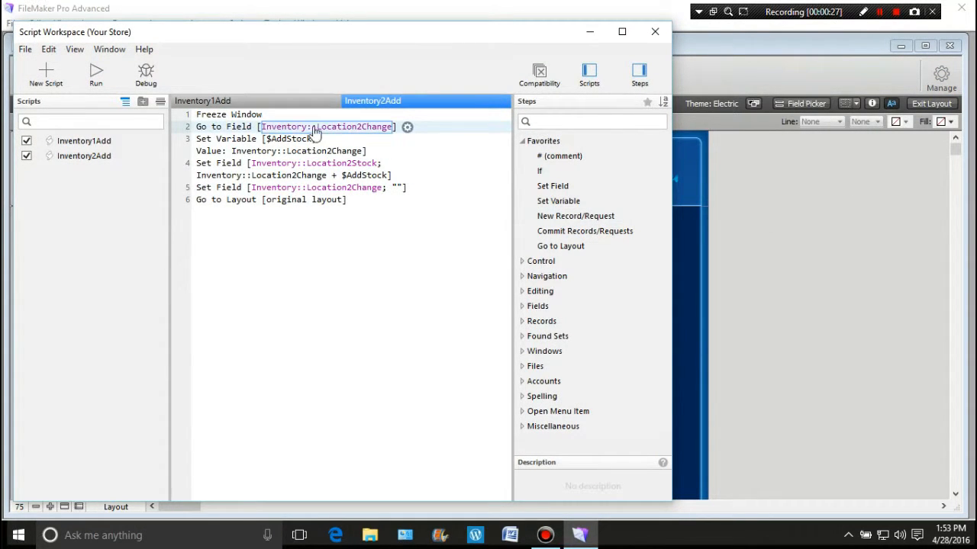
left_click(316, 142)
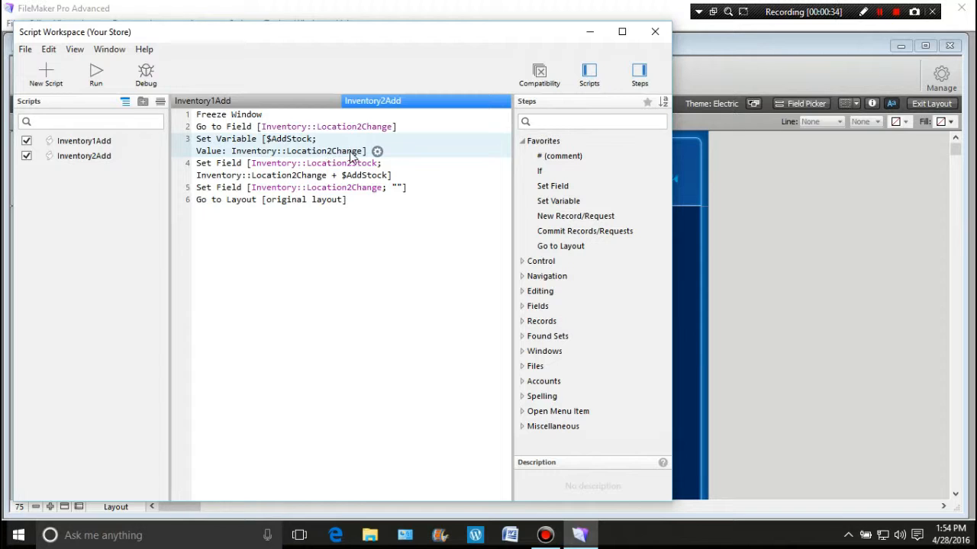
Change the calculated result of the Location2Stock Set Field step in Inventory2Add to Inventory::Location2Stock + $AddStock.
left_click(284, 165)
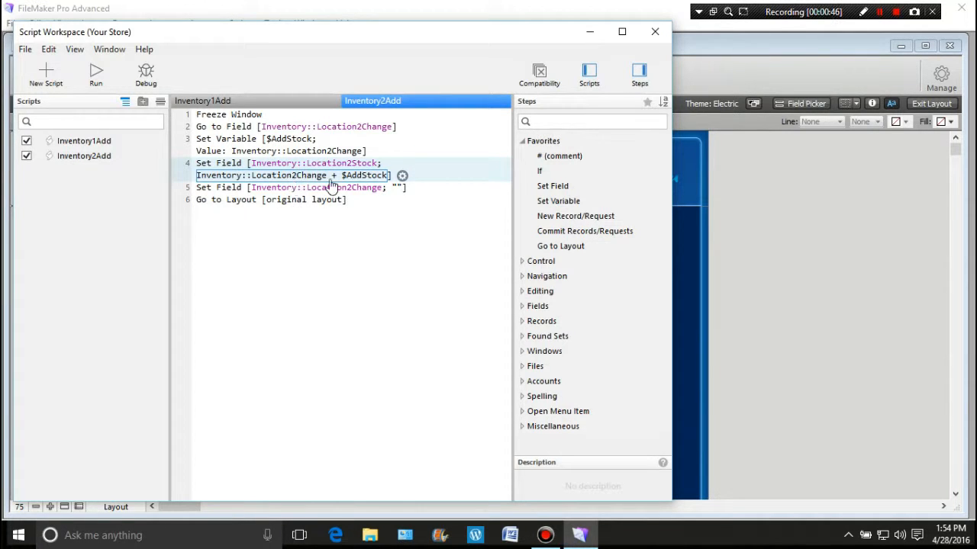
left_click(402, 176)
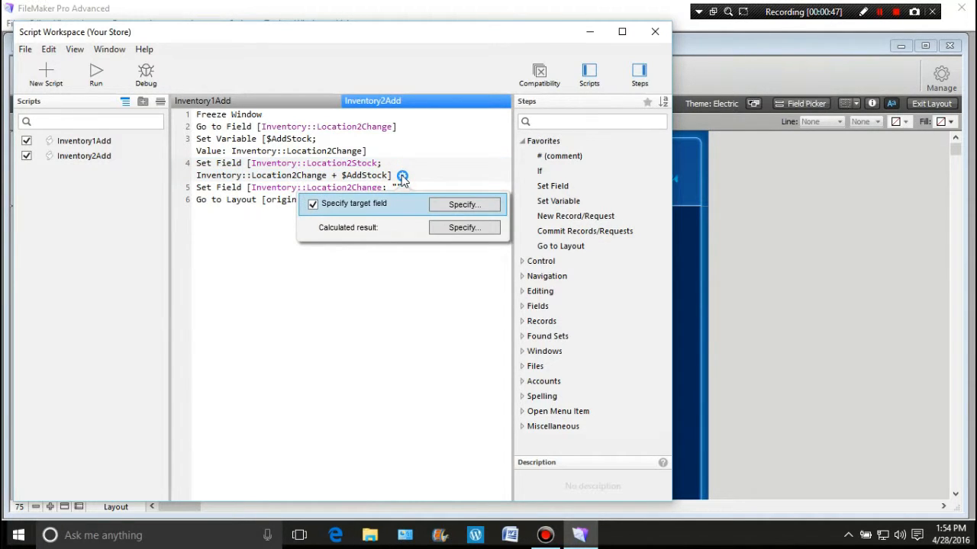
left_click(451, 227)
left_click(400, 217)
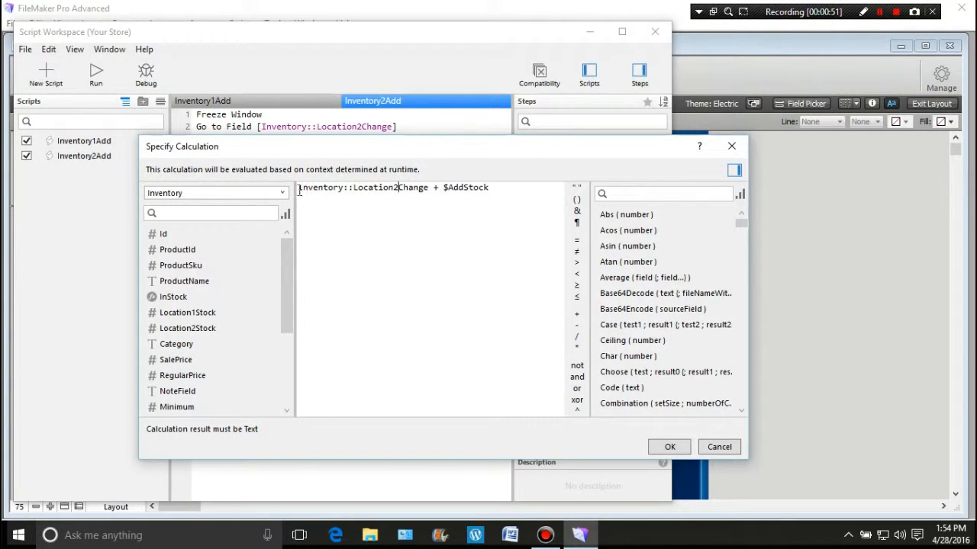
left_click_drag(299, 189, 426, 196)
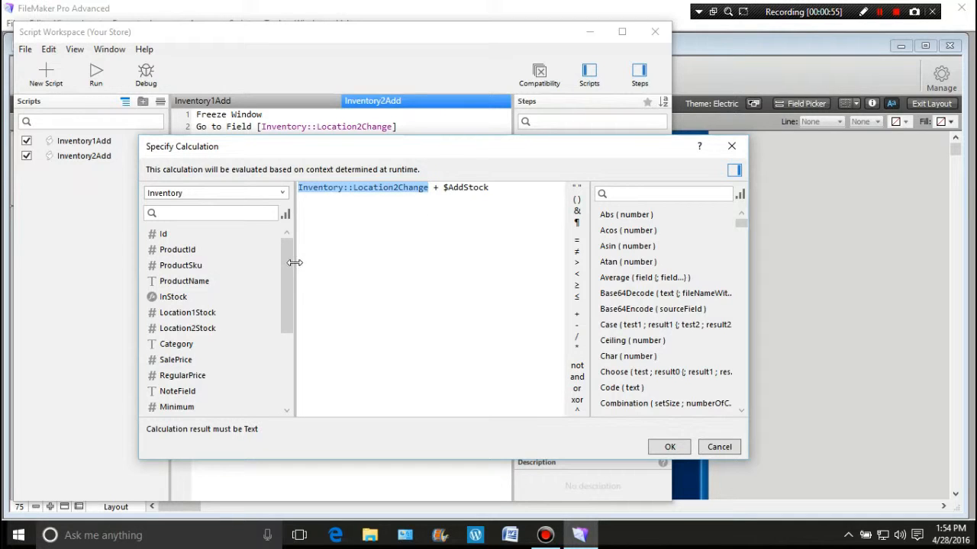
double_click(221, 328)
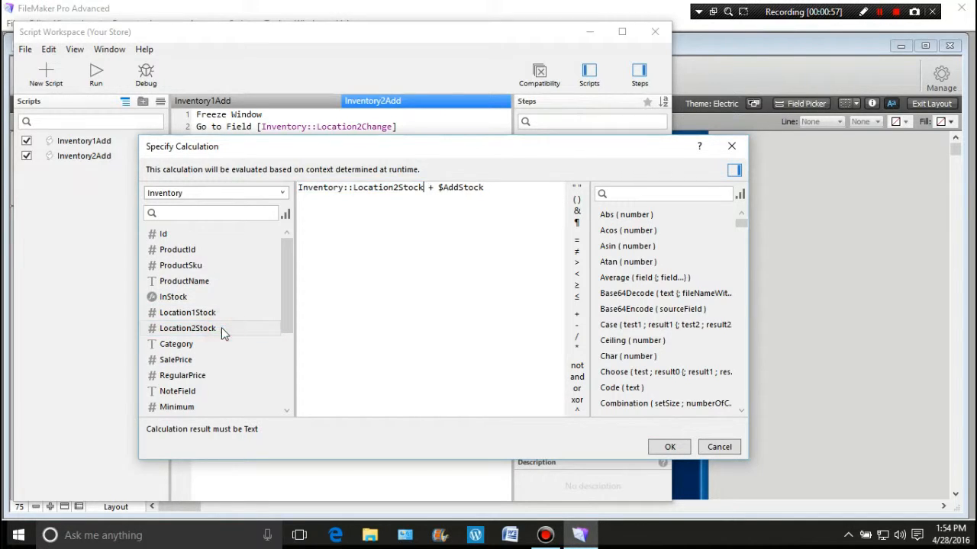
left_click(666, 447)
left_click(428, 364)
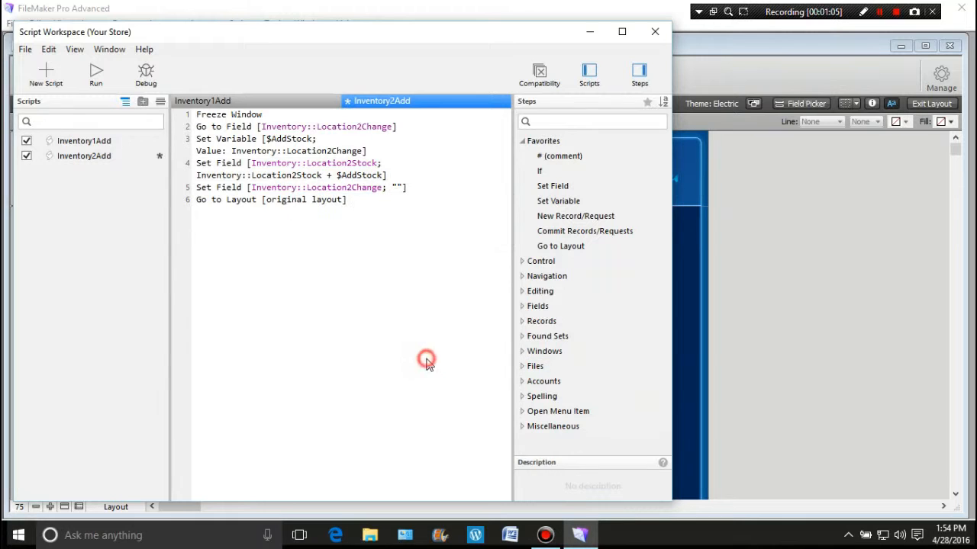
Save the corrected Inventory2Add script, close the script workspace and return the Inventory_Modifier layout to Browse mode.
key("ctrl+s")
left_click(655, 34)
left_click(931, 105)
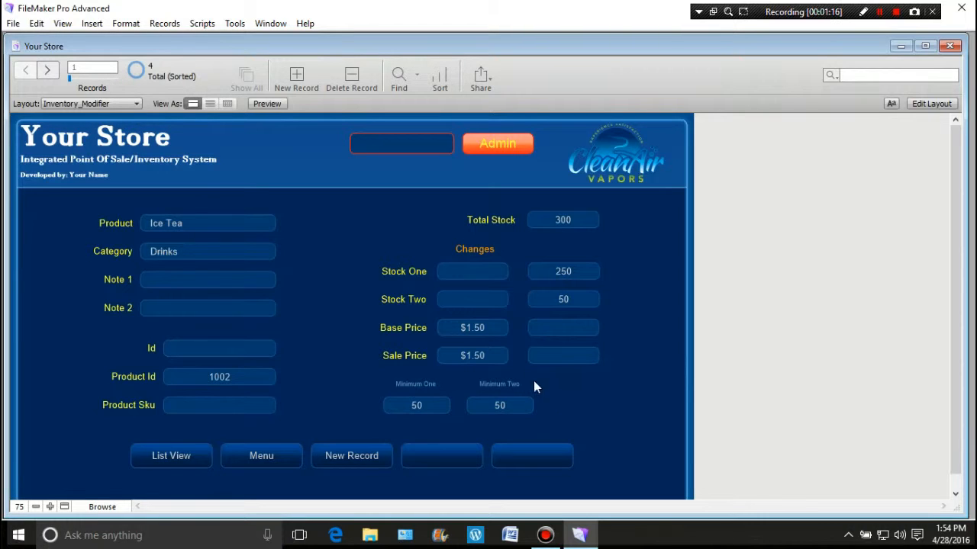
Retest Inventory2Add by committing a Stock Two change of 25 twice on the Ice Tea record.
left_click(477, 301)
type("25")
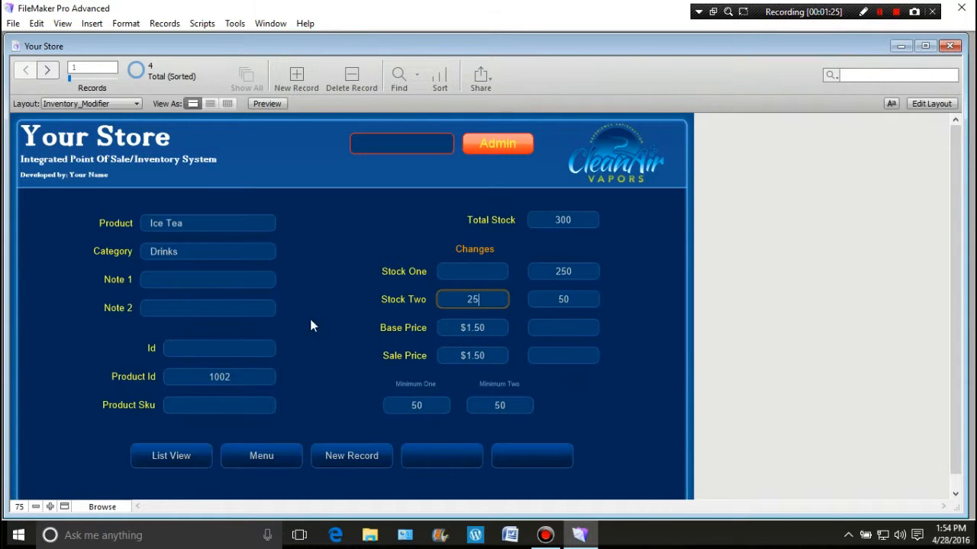
left_click(326, 307)
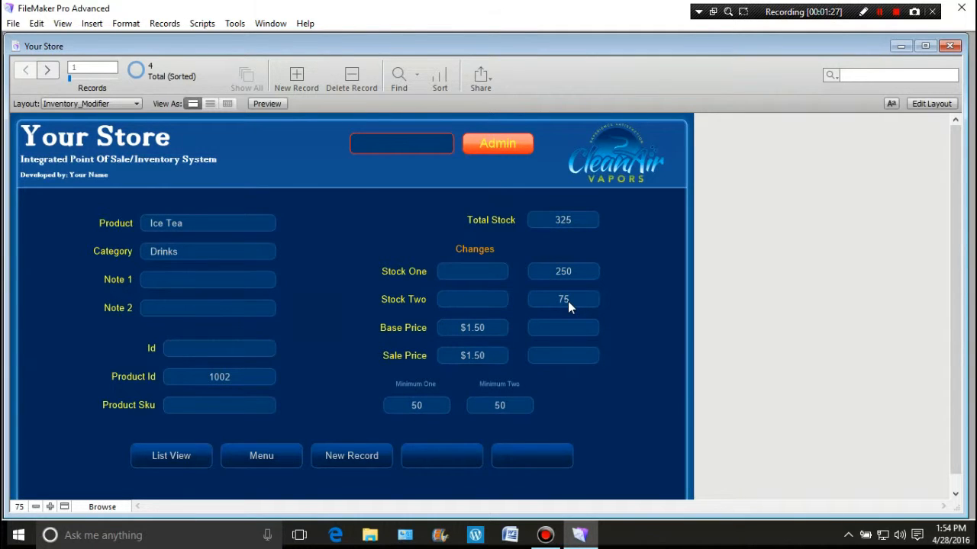
left_click(481, 299)
type("25")
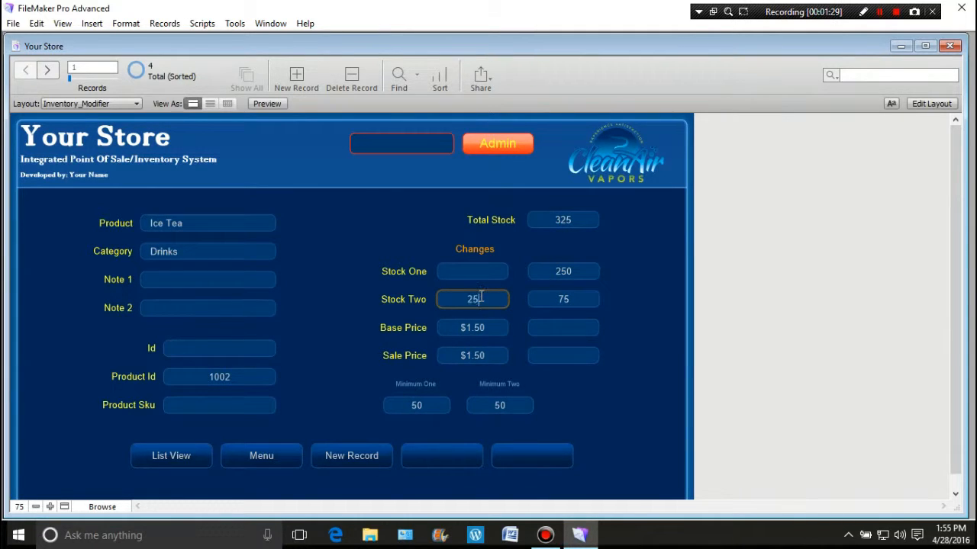
left_click(343, 308)
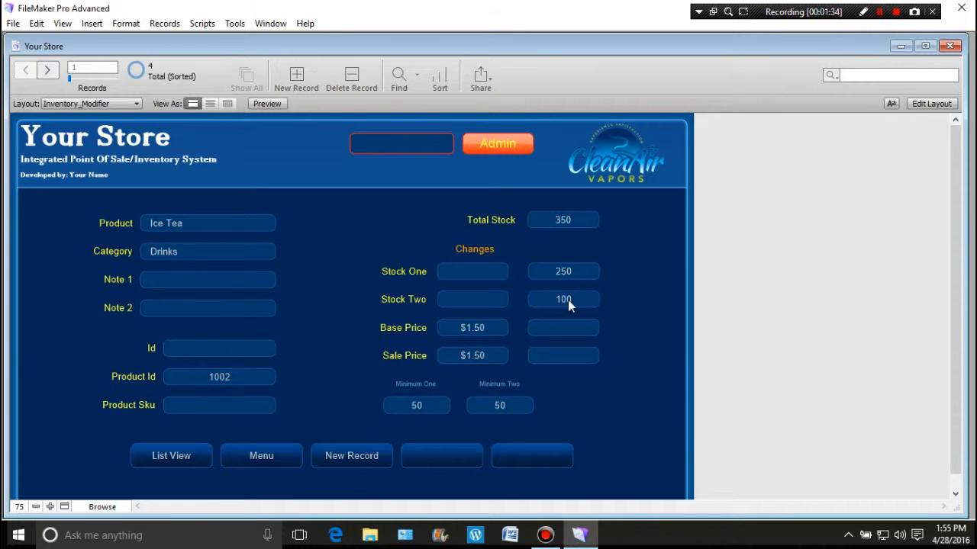
Check the Total Stock, Stock One and Stock Two values of the Ice Tea record, and go to List View.
left_click(566, 222)
left_click(572, 269)
left_click(571, 300)
left_click(573, 272)
left_click(172, 456)
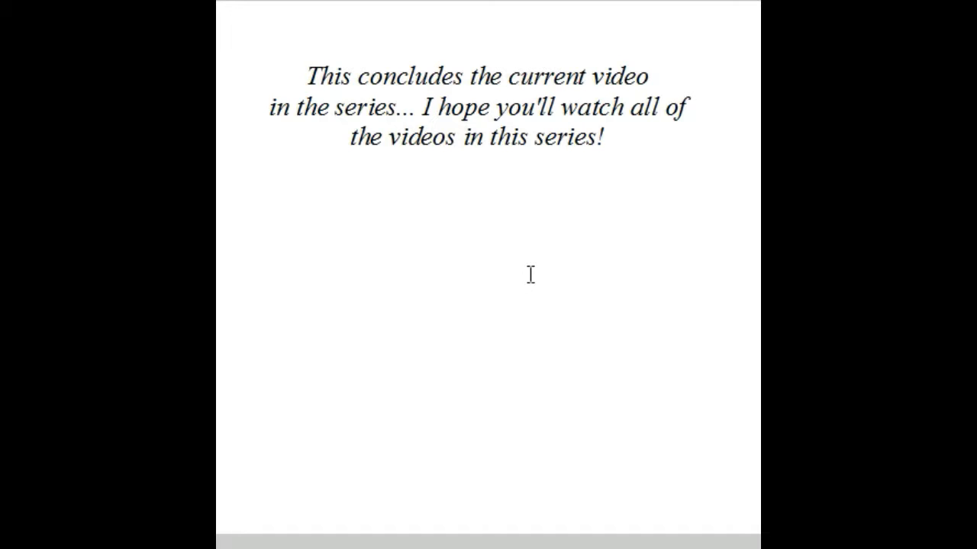
Add the line "The End..." below the closing message in the text document and start a new line.
left_click(499, 249)
type("The End")
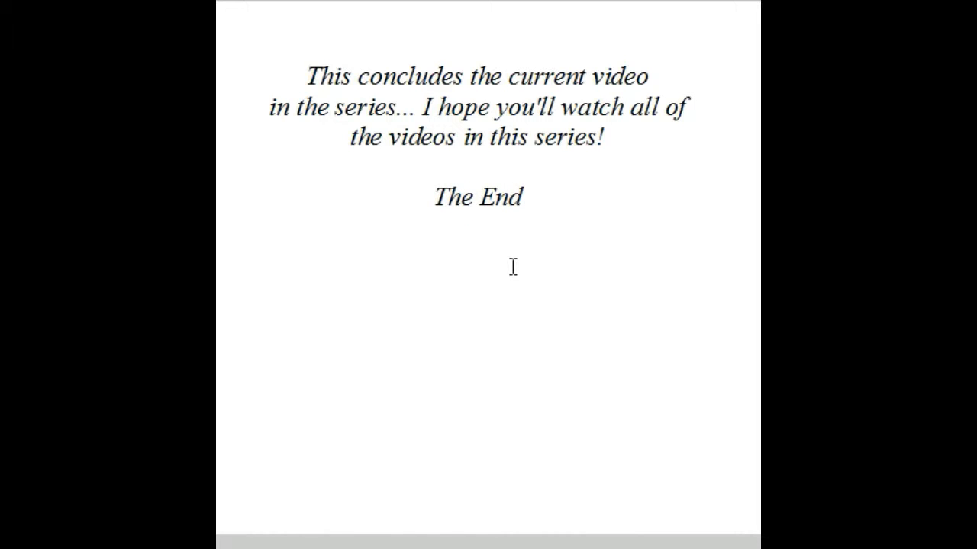
type("...")
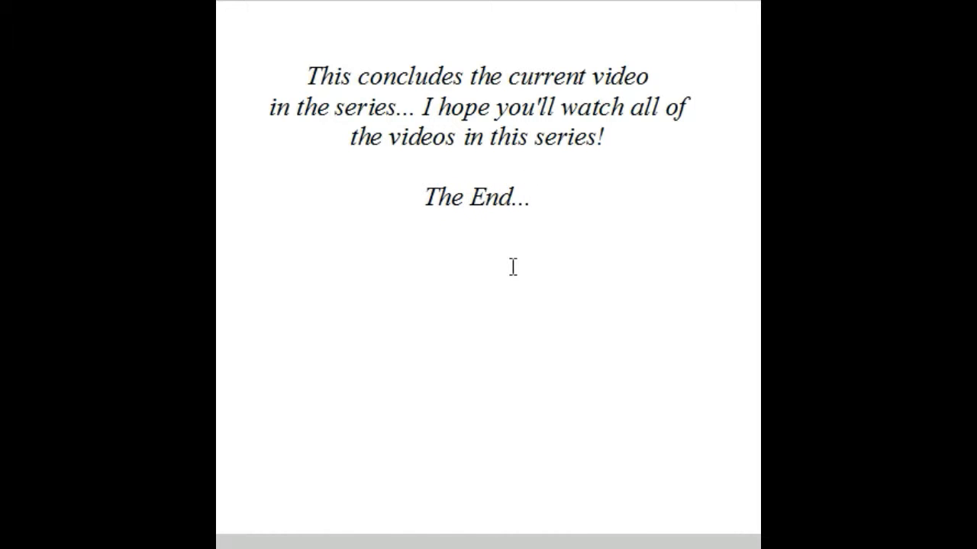
key("Return")
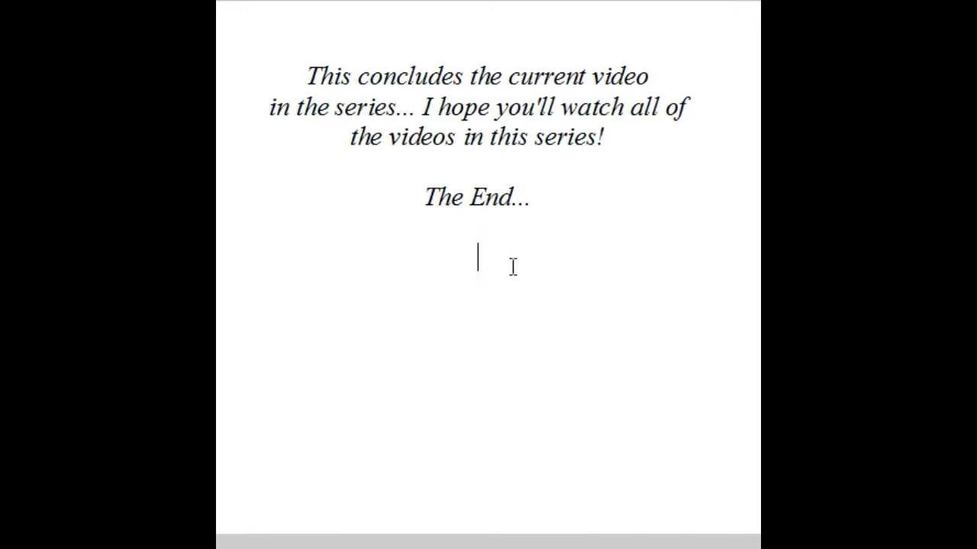